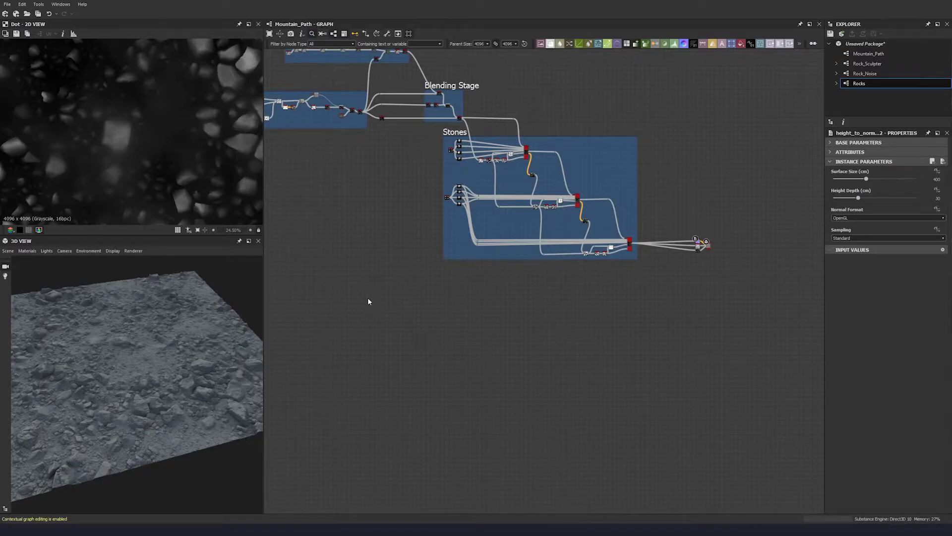
- Add a Shape node in the empty graph area below the Stones frame
left_click_drag(145, 387, 133, 406)
middle_click_drag(381, 305, 446, 292)
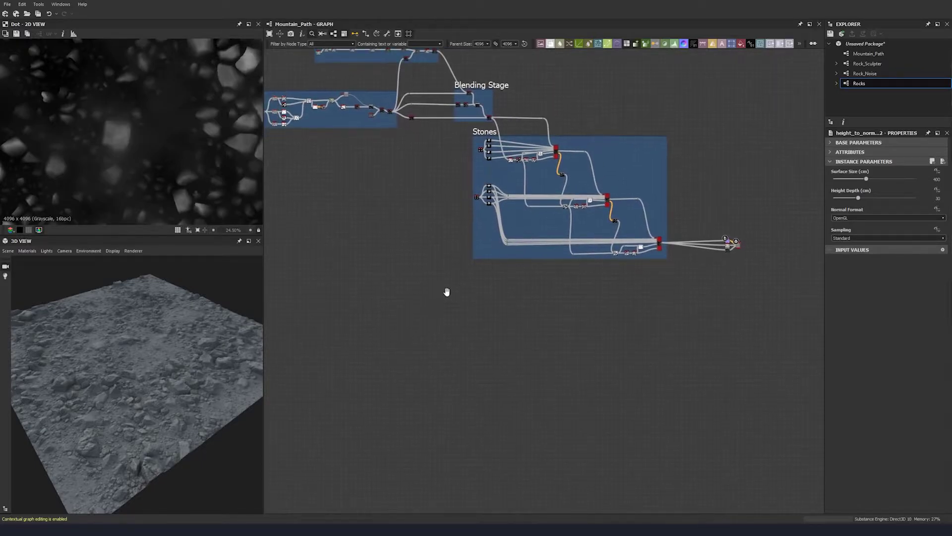
scroll(396, 299, "up", 2)
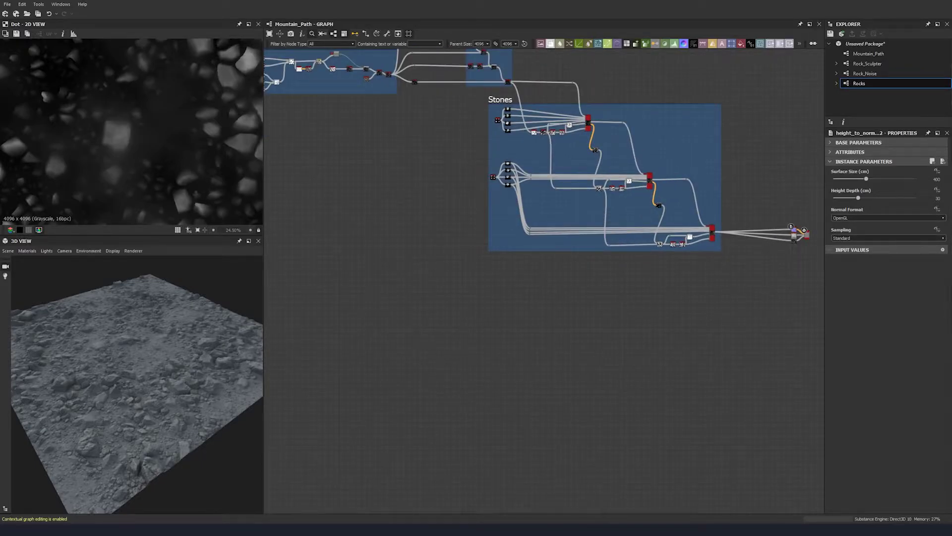
key("space")
type("sha")
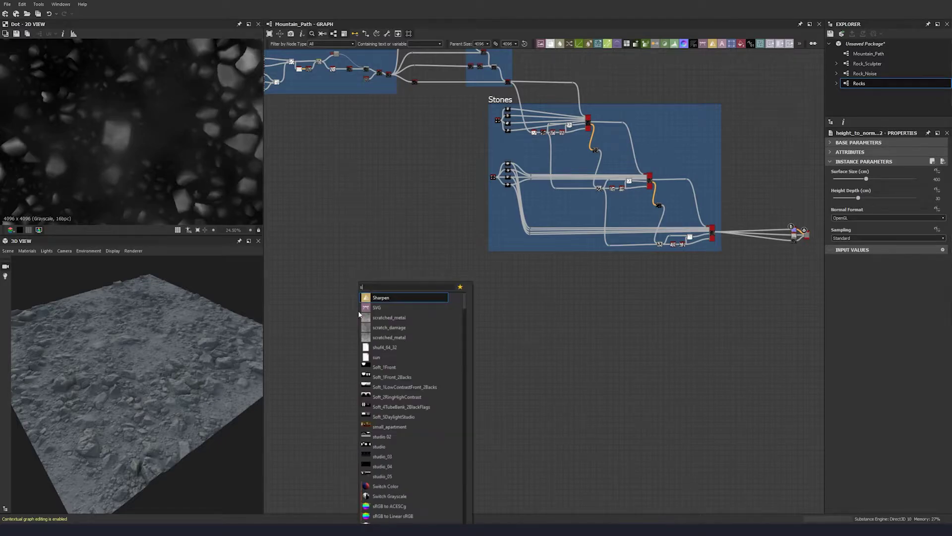
left_click(383, 307)
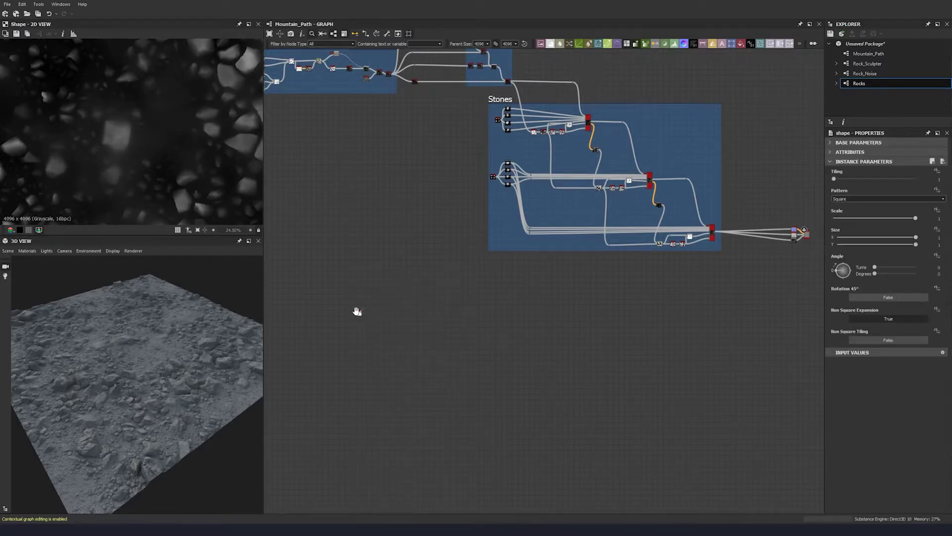
middle_click_drag(354, 321, 369, 275)
scroll(370, 275, "up", 3)
scroll(113, 128, "down", 3)
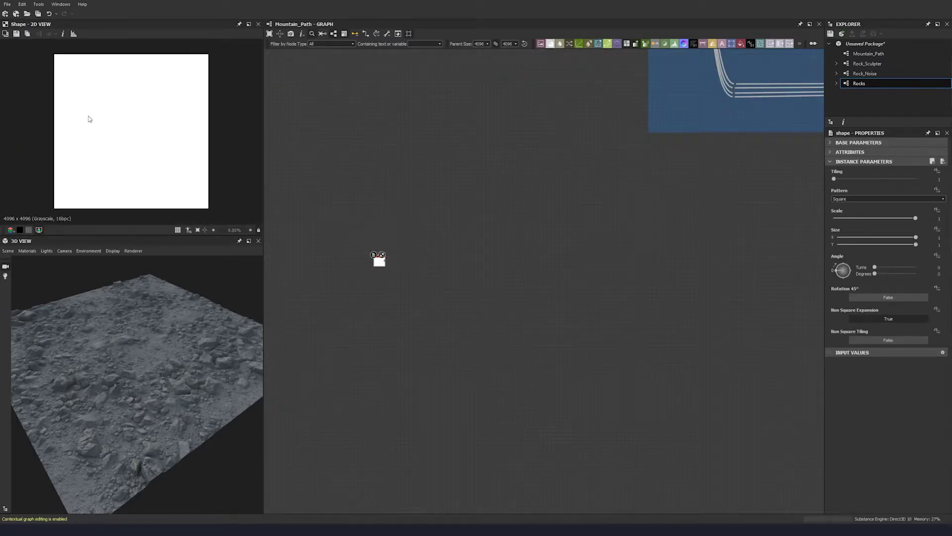
- Try the Half Bell pattern on the Shape node, and set its pattern to Ridged Bell
left_click(863, 199)
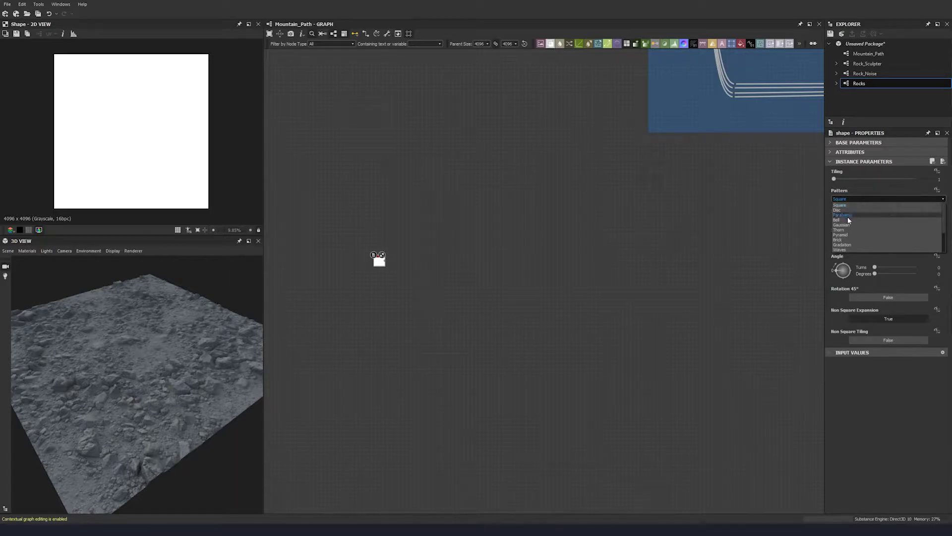
scroll(846, 245, "down", 2)
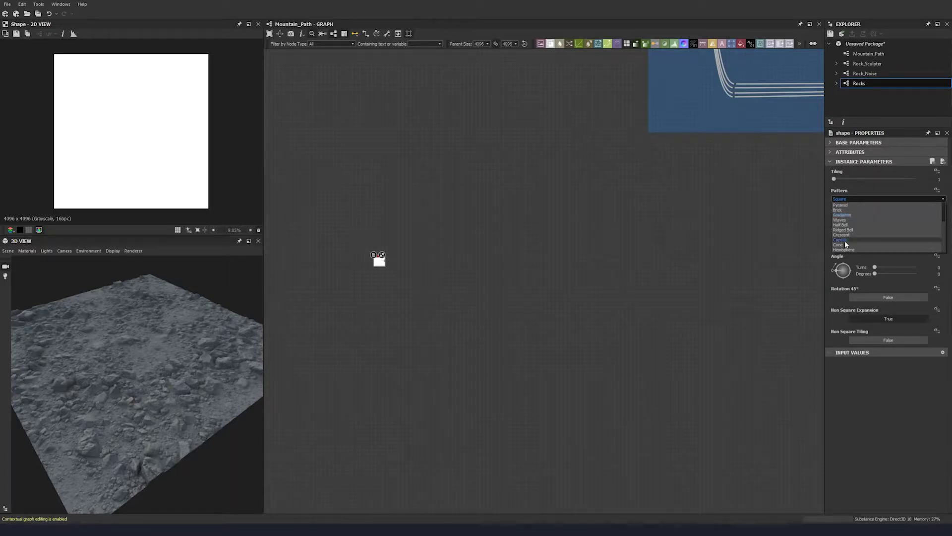
left_click(847, 226)
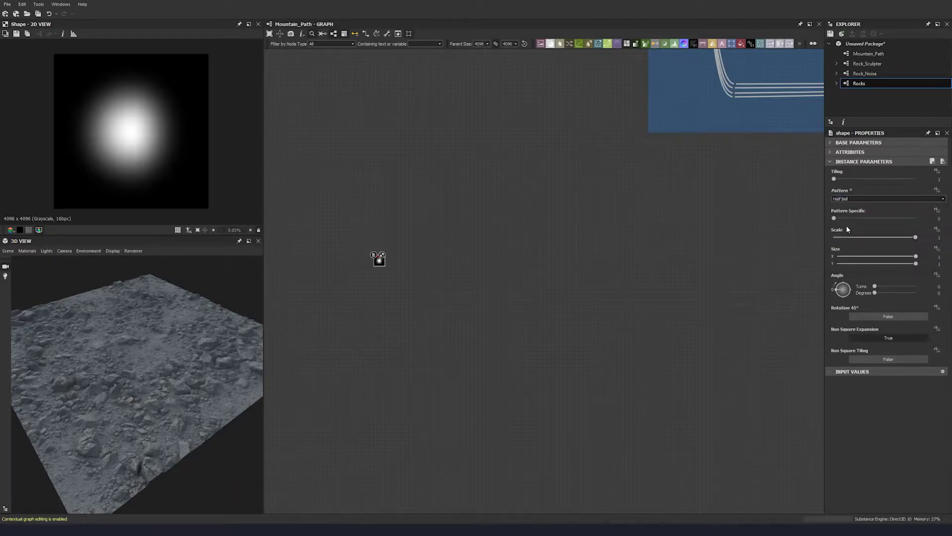
left_click(847, 199)
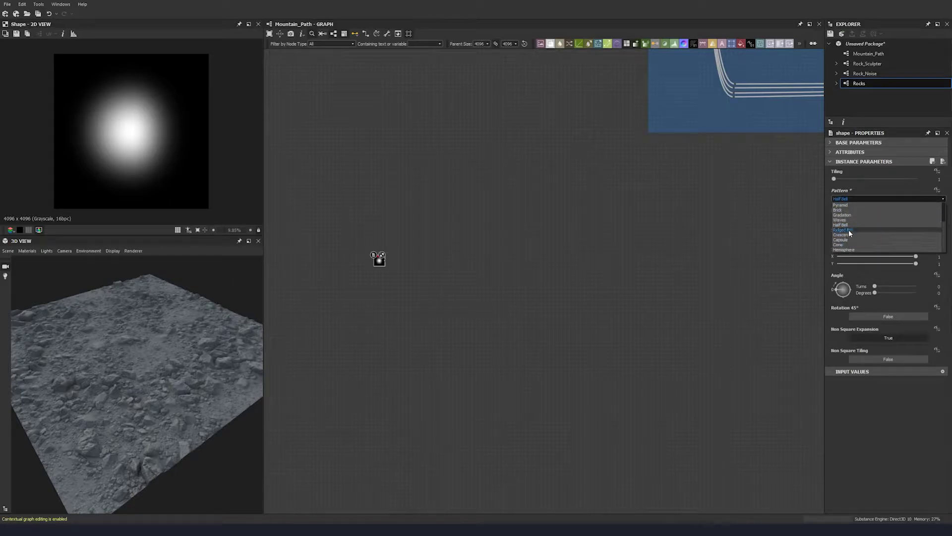
left_click(843, 229)
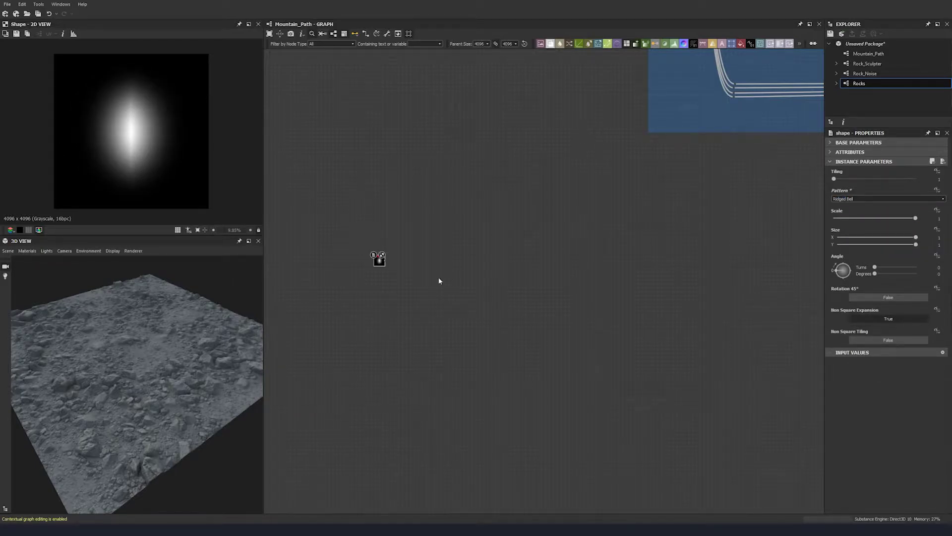
scroll(365, 266, "up", 3)
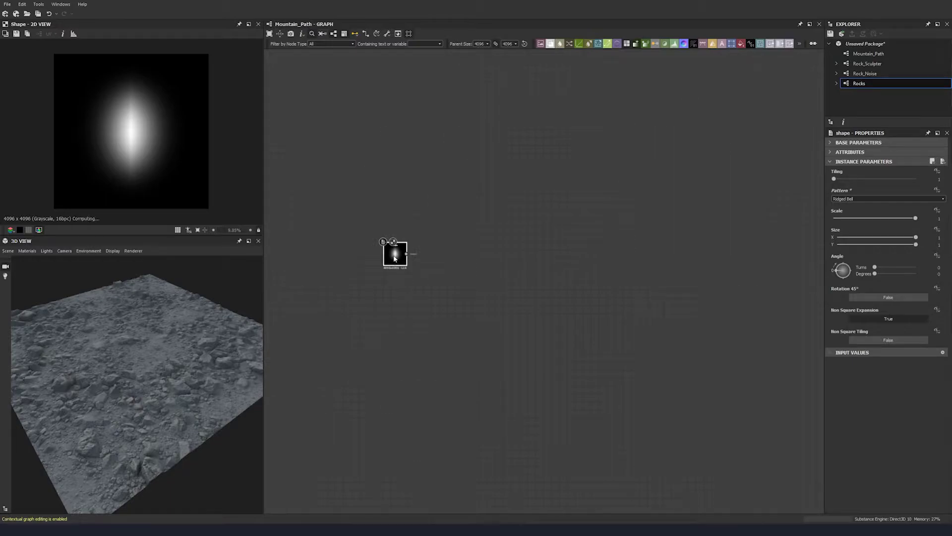
- Add a Histogram Scan node fed by the Shape, with position 0.81 and contrast 1
left_click(869, 245)
key("space")
type("hist")
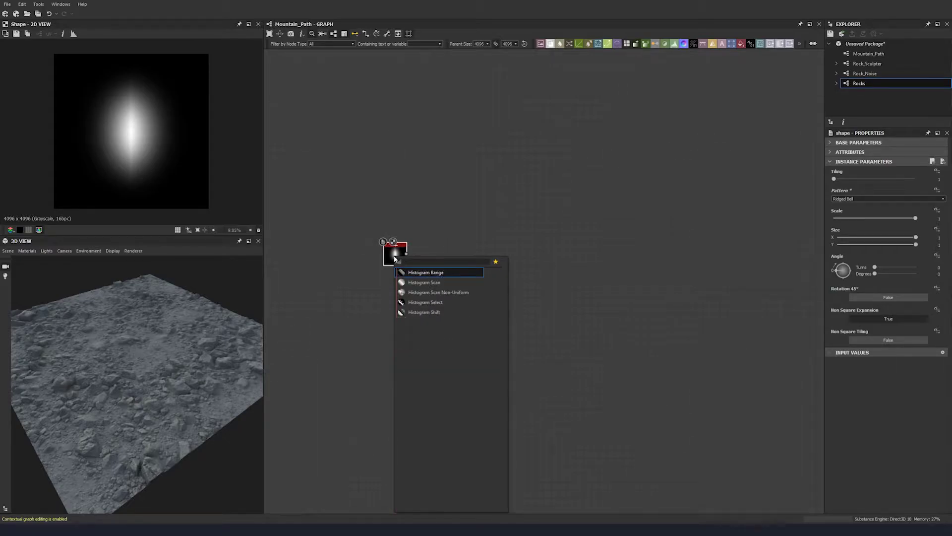
left_click(424, 283)
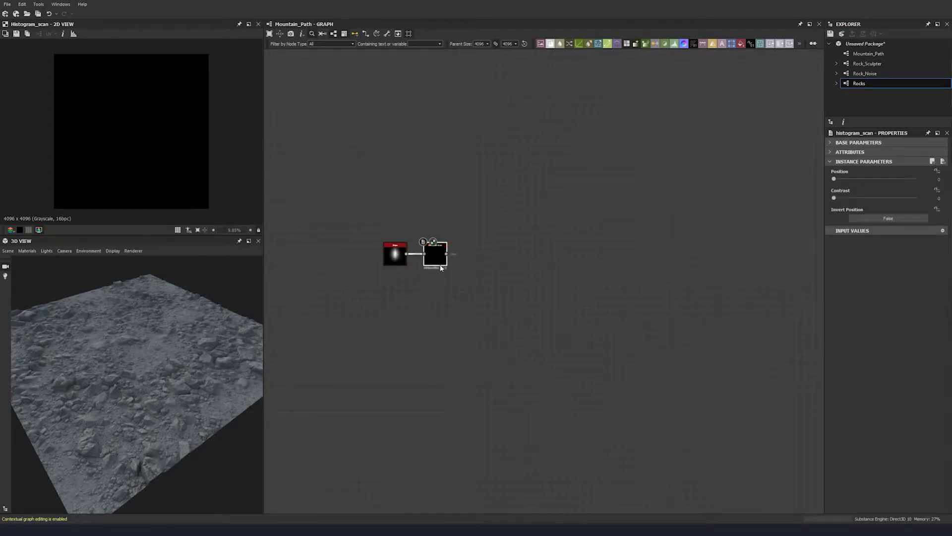
left_click_drag(834, 198, 900, 178)
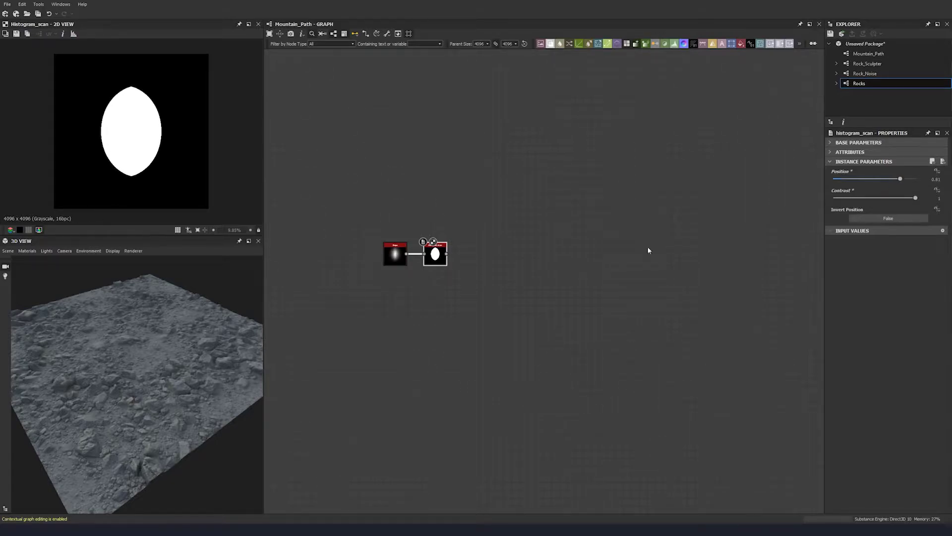
- Add a Trapezoid Transform Grayscale node and feed it with the Histogram Scan output
middle_click_drag(423, 271, 317, 253)
scroll(333, 244, "up", 5)
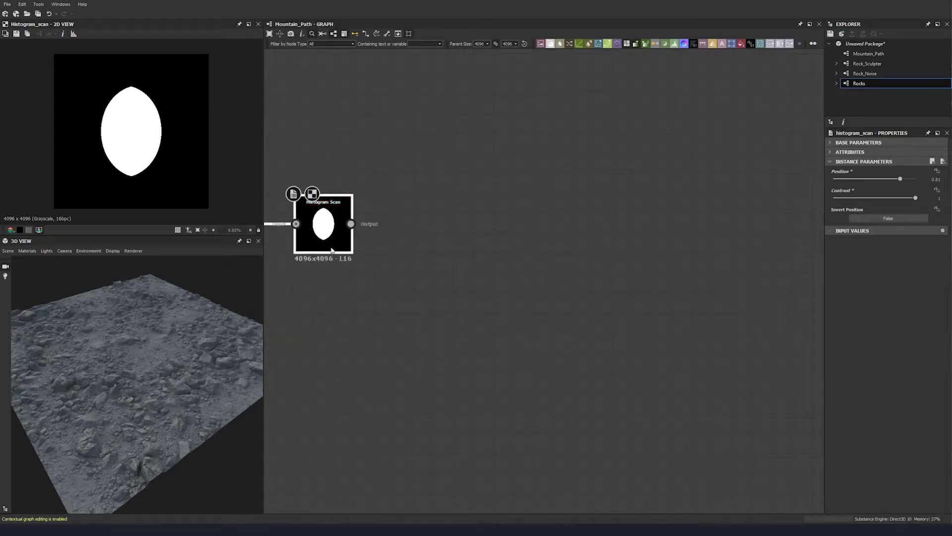
key("space")
type("tra")
left_click(495, 276)
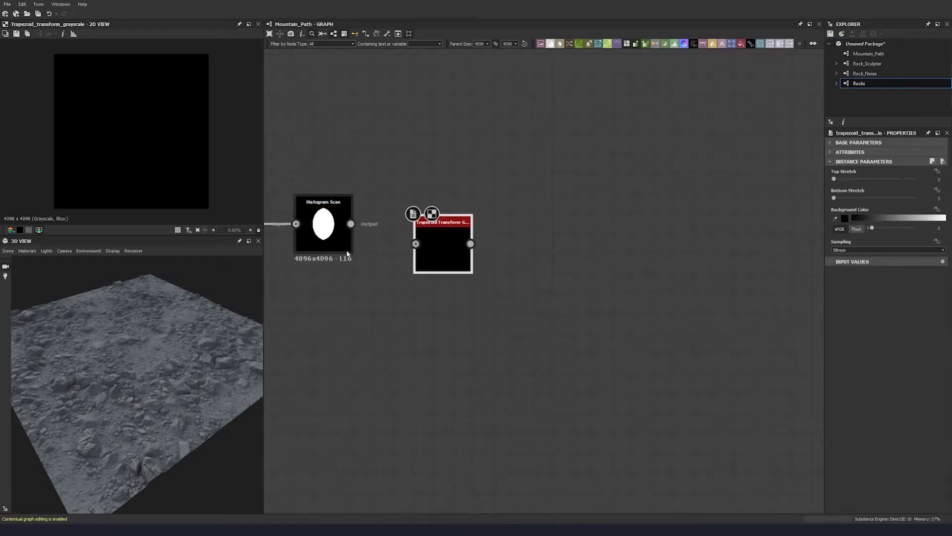
left_click_drag(350, 223, 410, 284)
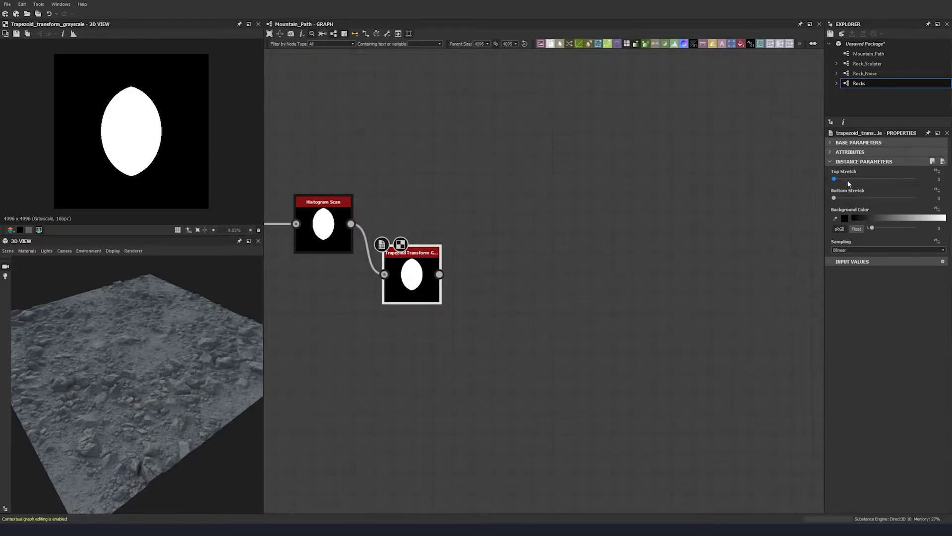
- Set the Trapezoid Transform's top stretch to 0.8
key("Tab")
type("0.8")
key("Return")
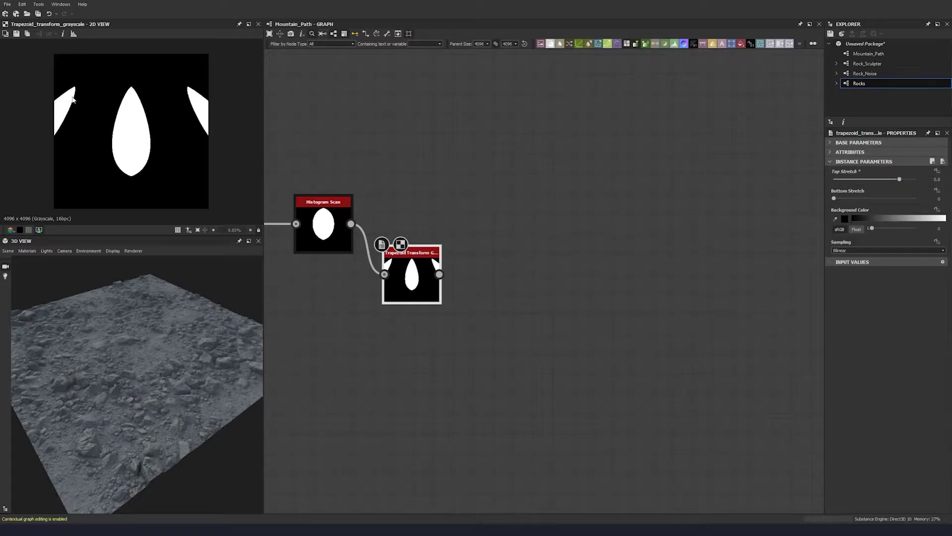
- Override the Trapezoid Transform's tiling mode with No Tiling and place the node lower in the graph
left_click(830, 143)
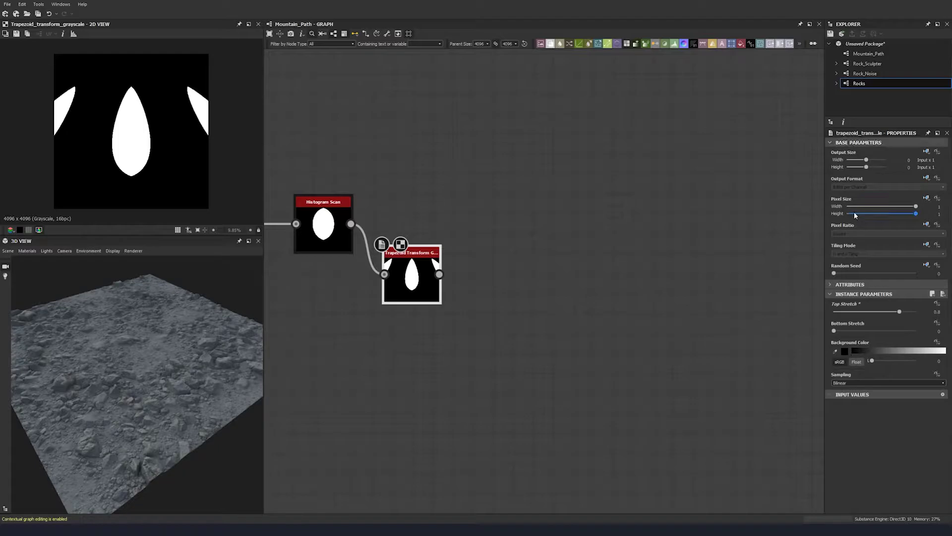
left_click(926, 245)
left_click(912, 276)
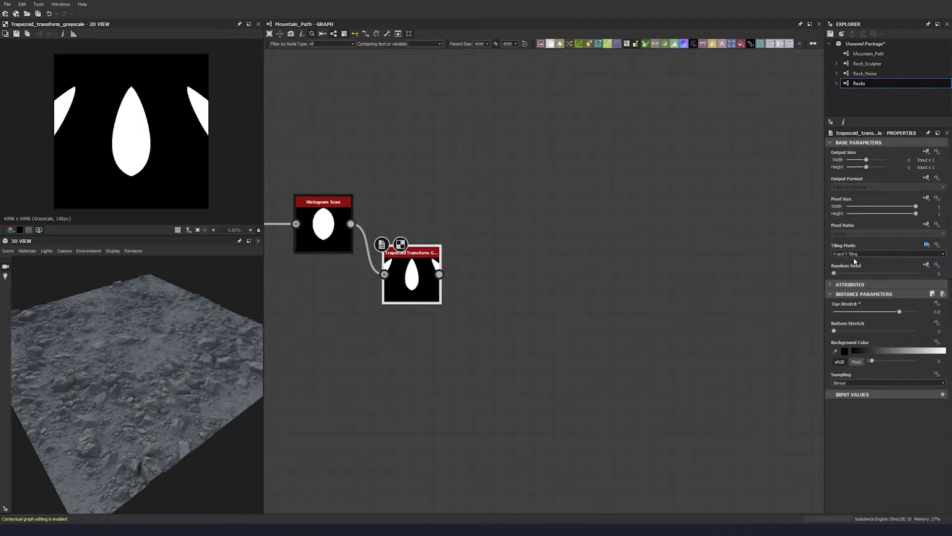
left_click(853, 256)
left_click(842, 260)
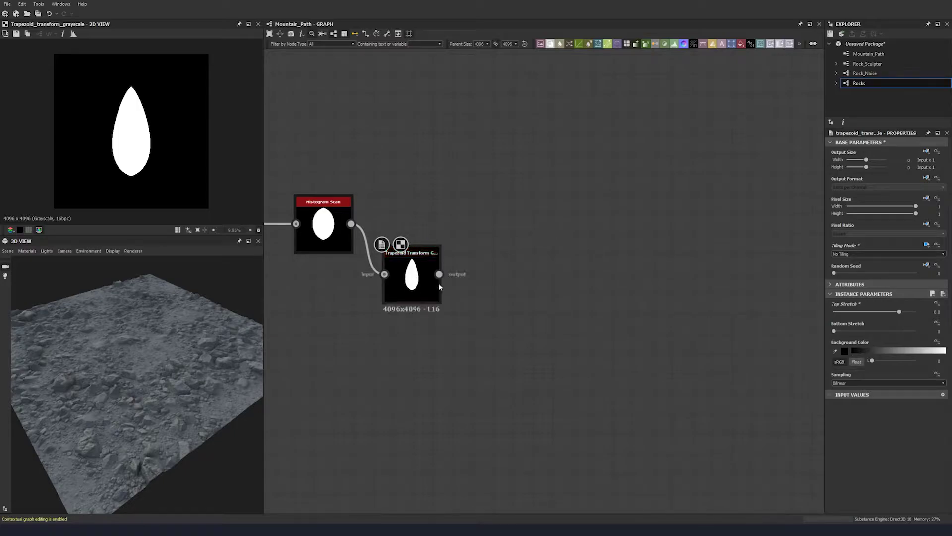
middle_click_drag(438, 279, 471, 234)
left_click_drag(459, 241, 471, 310)
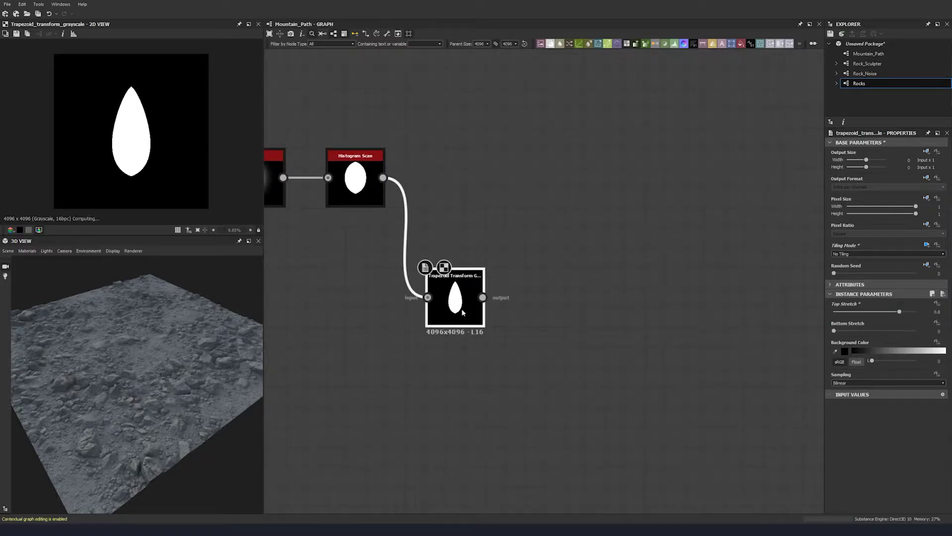
- Add a Bevel node fed by the Trapezoid Transform output
middle_click_drag(527, 330, 442, 280)
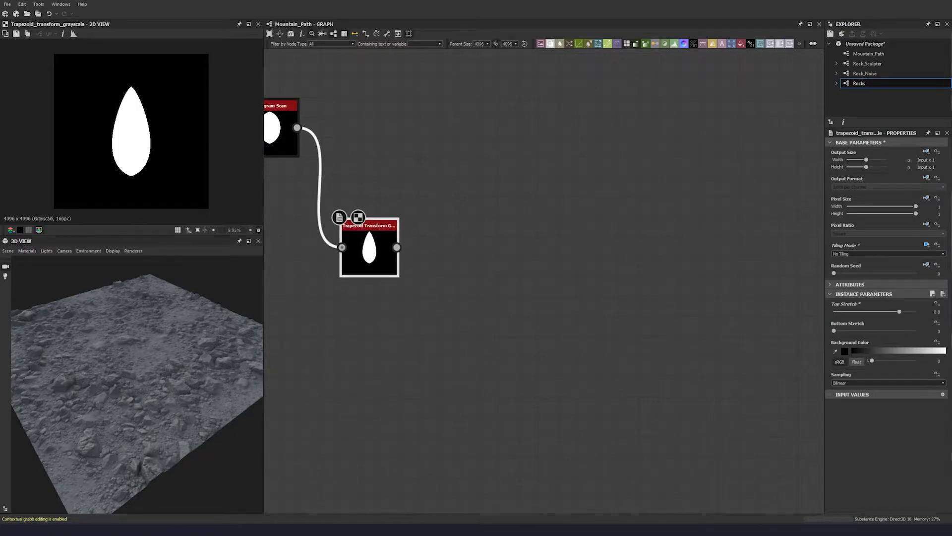
left_click(414, 267)
left_click(364, 262)
key("space")
type("bev")
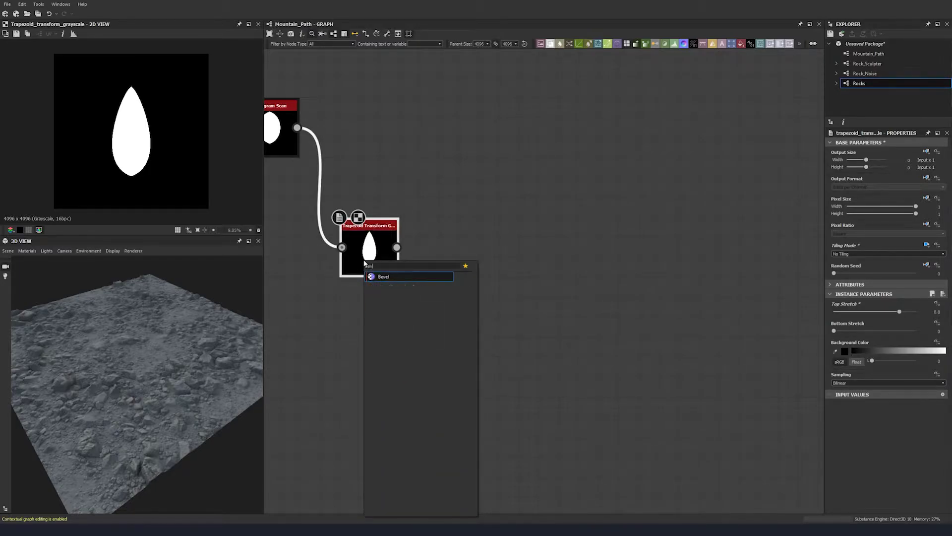
left_click(396, 277)
middle_click_drag(427, 295, 389, 259)
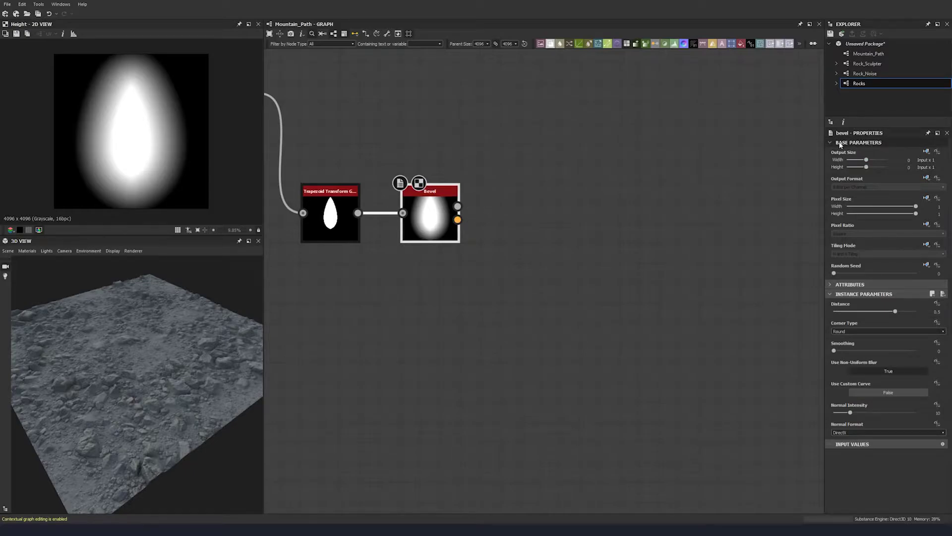
- Set the Bevel node's distance to -0.27 and its smoothing to 0.93
left_click(857, 143)
left_click(936, 178)
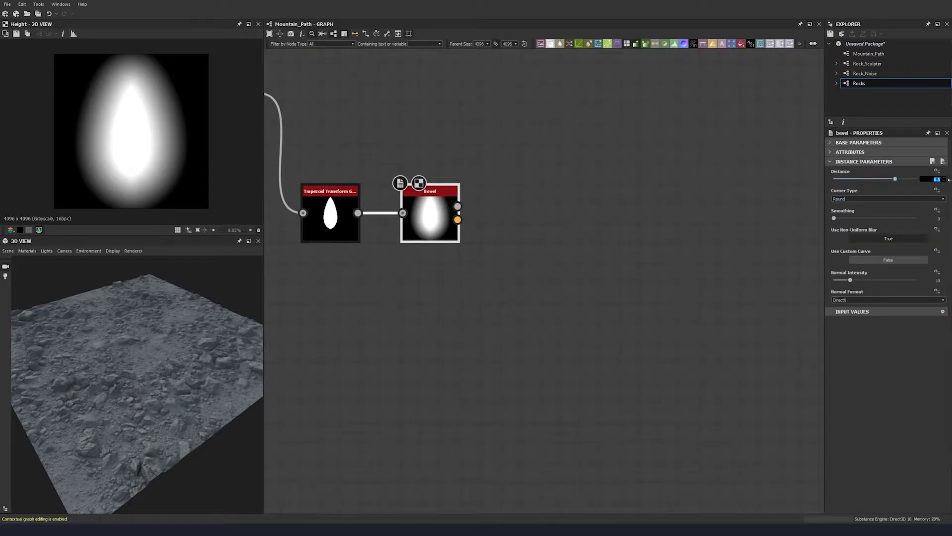
key("BackSpace")
key("Return")
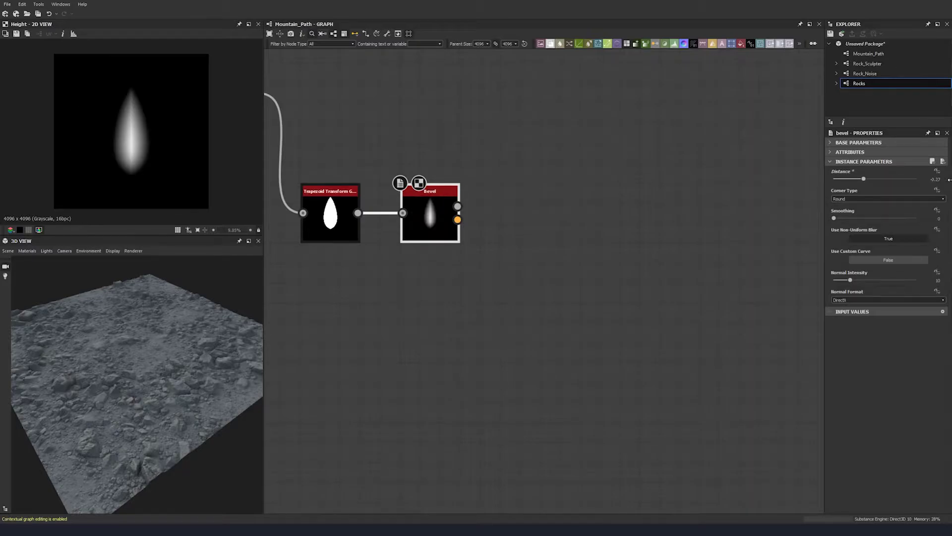
double_click(942, 218)
key("Return")
scroll(132, 173, "up", 2)
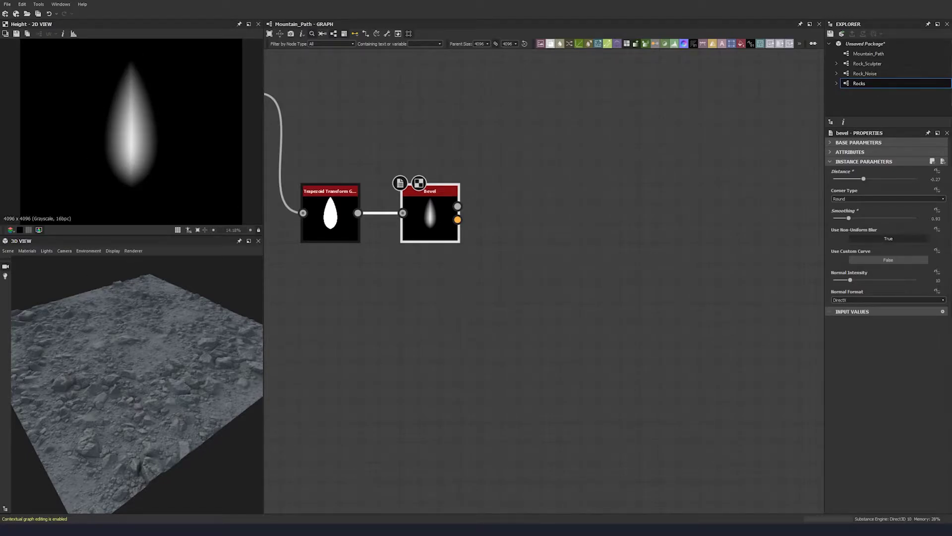
scroll(144, 159, "down", 1)
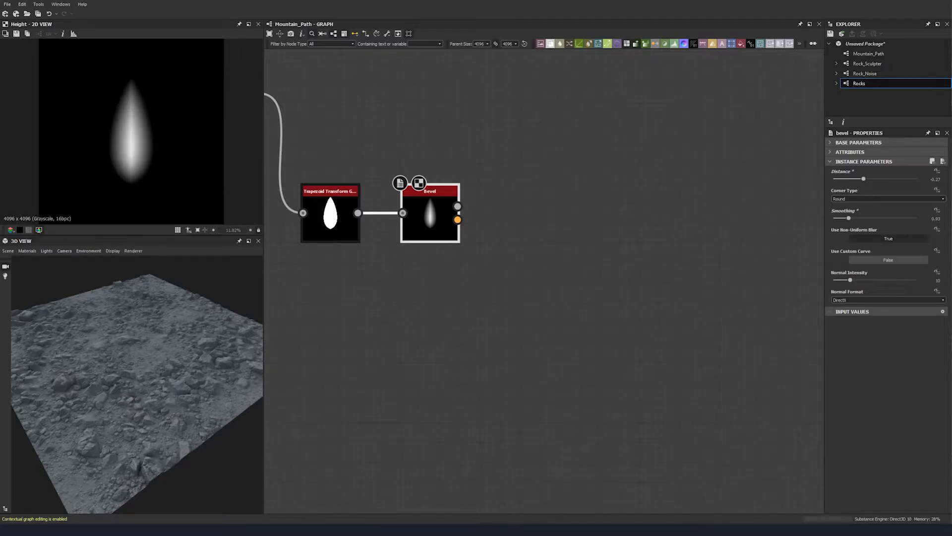
- Add a Directional Warp node after the Bevel and connect the Bevel's height output to its main input
middle_click_drag(501, 254, 465, 232)
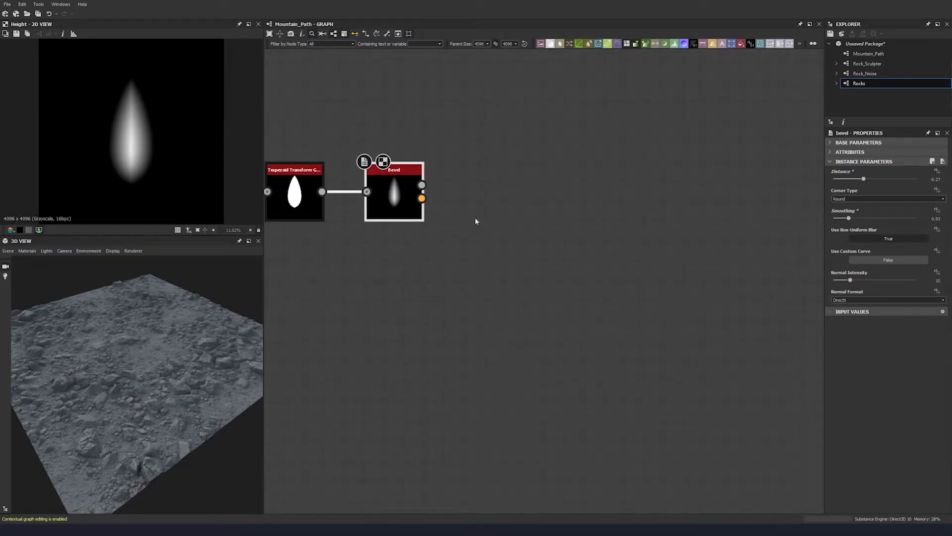
left_click(475, 221)
key("space")
type("direc")
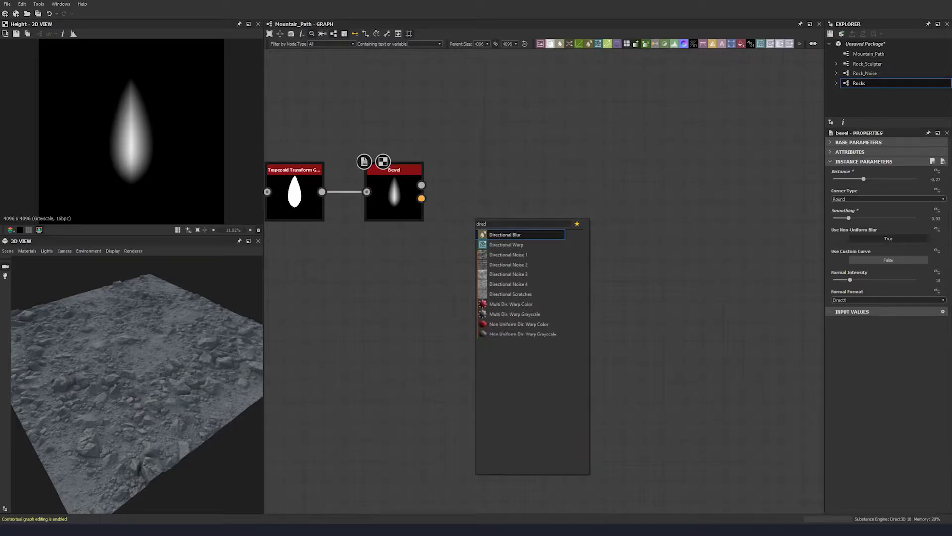
left_click(510, 243)
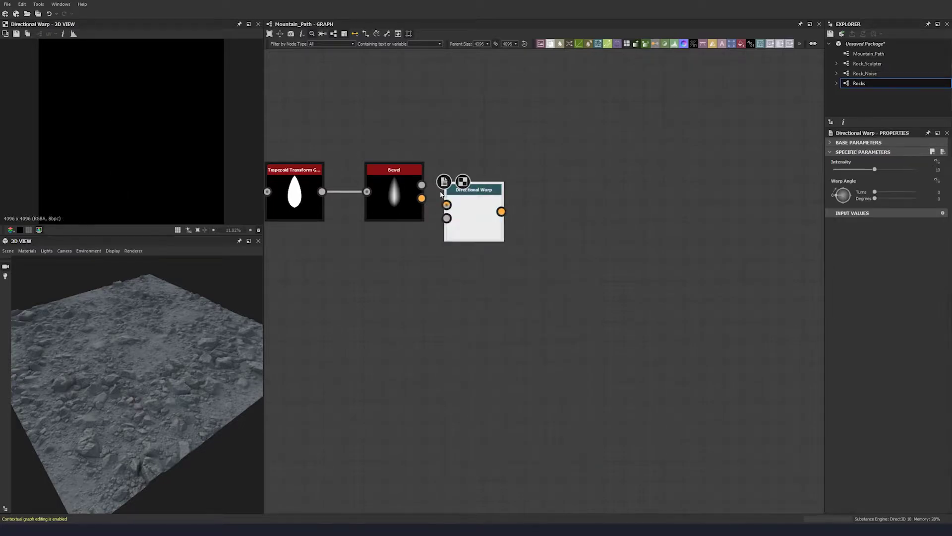
middle_click_drag(452, 283, 451, 255)
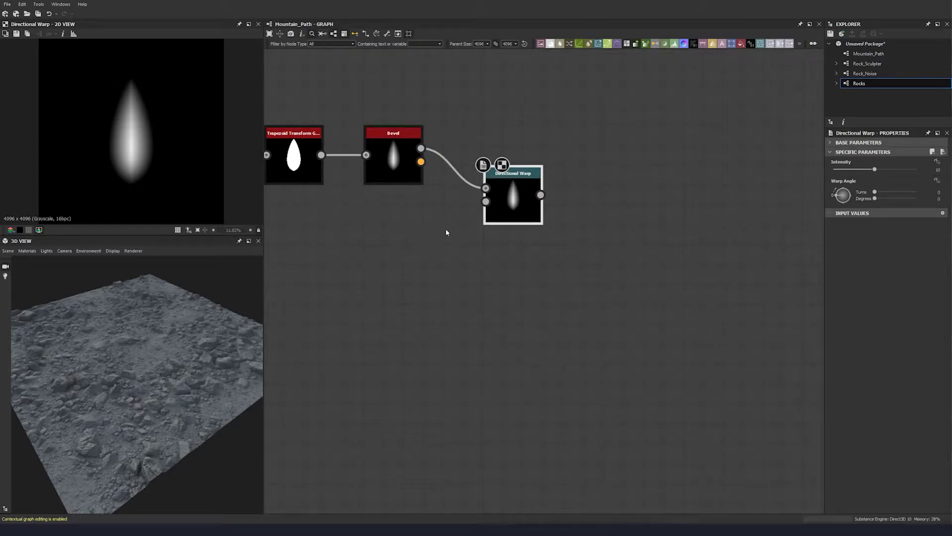
left_click_drag(518, 208, 540, 208)
- Add an Anisotropic Noise node below the Bevel node
left_click(383, 258)
key("space")
type("ani")
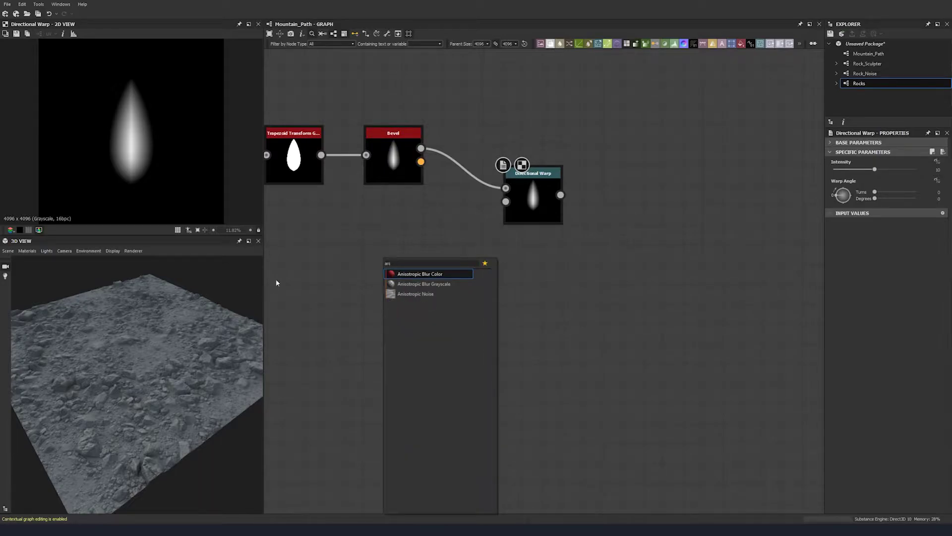
left_click(421, 294)
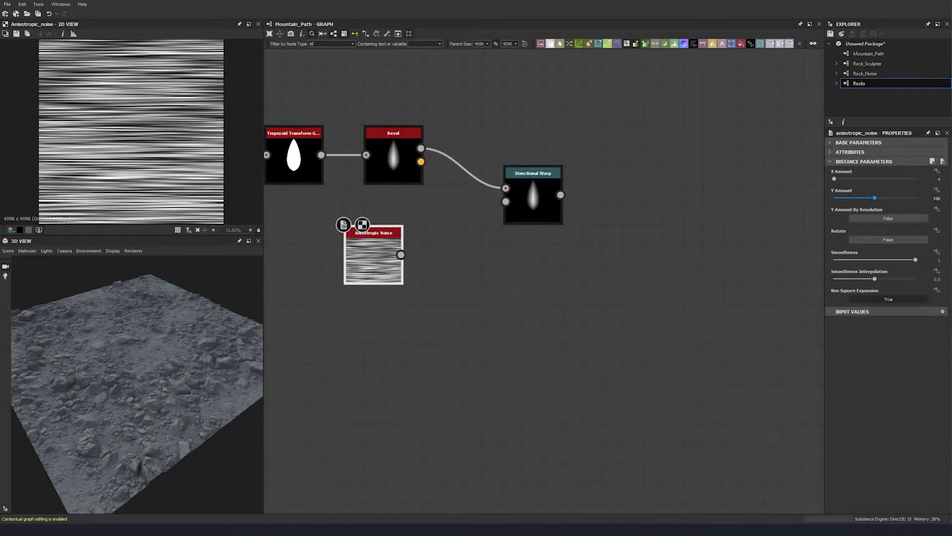
- Enable Y Amount By Resolution on the Anisotropic Noise and feed it into the Directional Warp's main input, with the Bevel height driving intensity
left_click(883, 218)
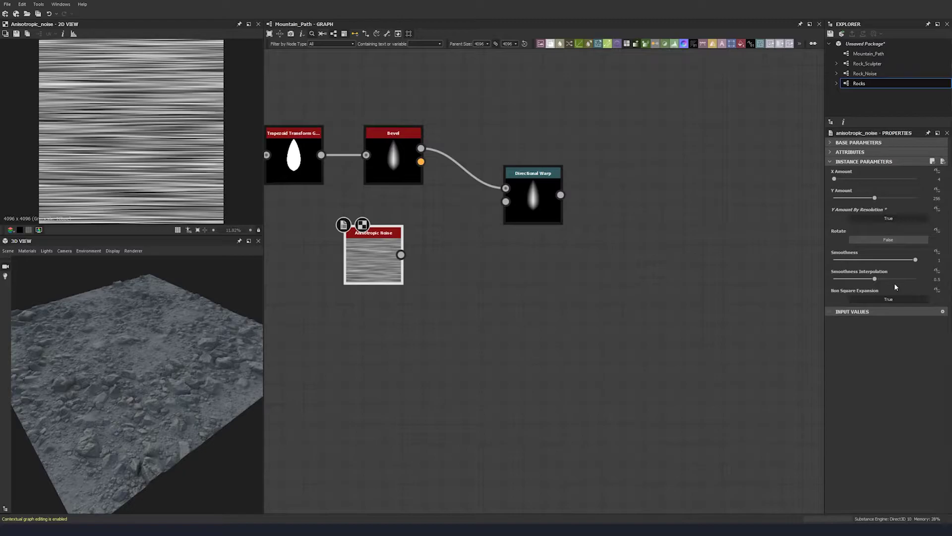
left_click_drag(372, 253, 382, 281)
mouse_move(506, 201)
left_mouse_down()
mouse_move(445, 272)
mouse_move(506, 201)
left_mouse_up()
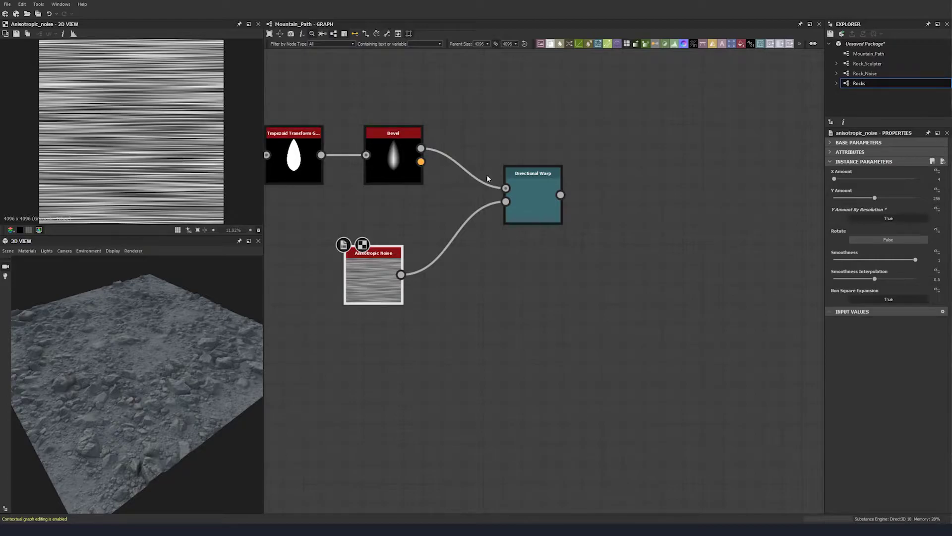
left_click(548, 213)
middle_click_drag(548, 213, 474, 200)
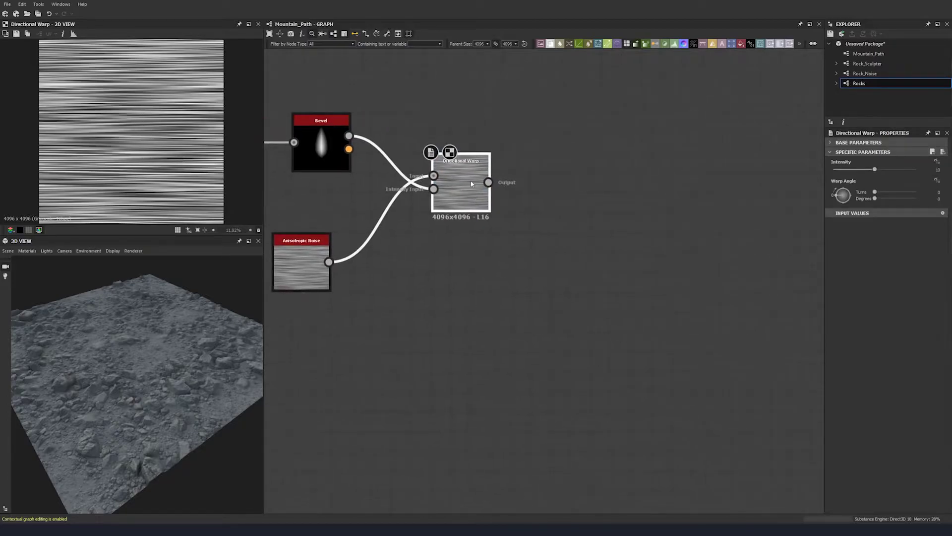
- Set the Directional Warp's angle to -75 degrees so the noise lines slant inside the teardrop
mouse_move(847, 199)
left_mouse_down()
mouse_move(843, 175)
mouse_move(842, 206)
mouse_move(843, 173)
mouse_move(846, 210)
left_mouse_up()
left_click(937, 199)
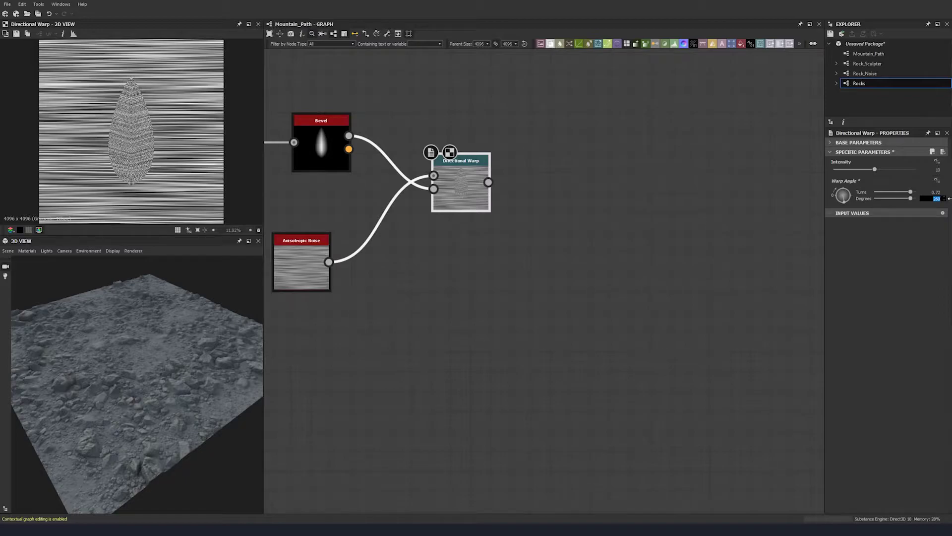
type("-69")
key("Return")
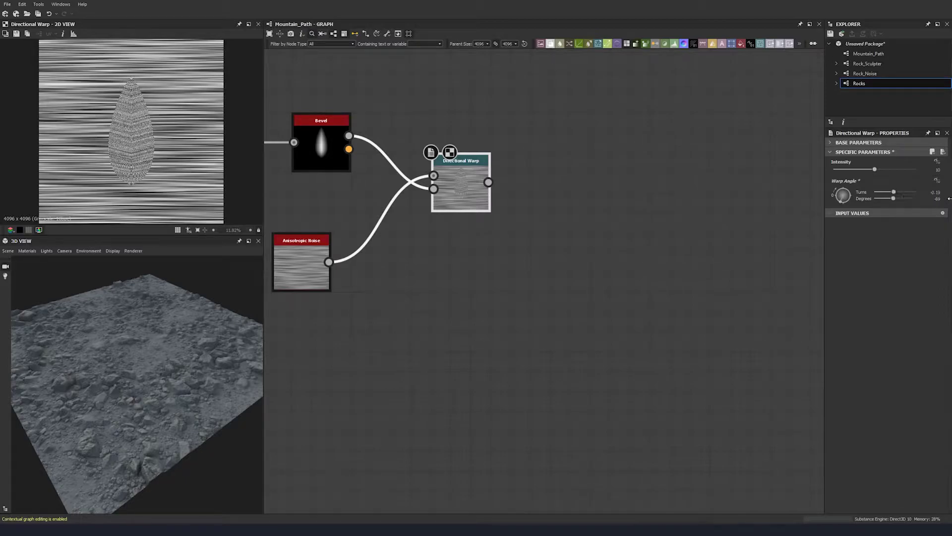
scroll(173, 167, "up", 5)
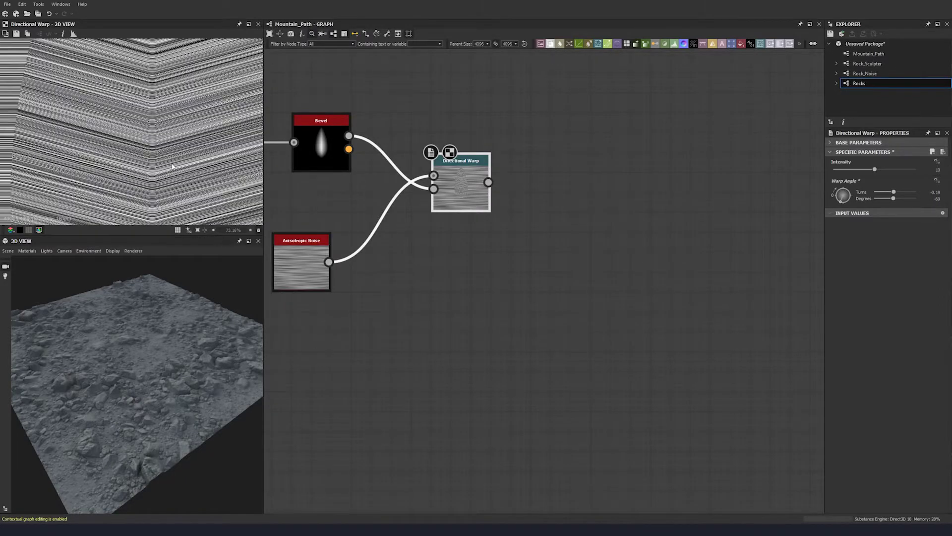
left_click_drag(840, 201, 843, 202)
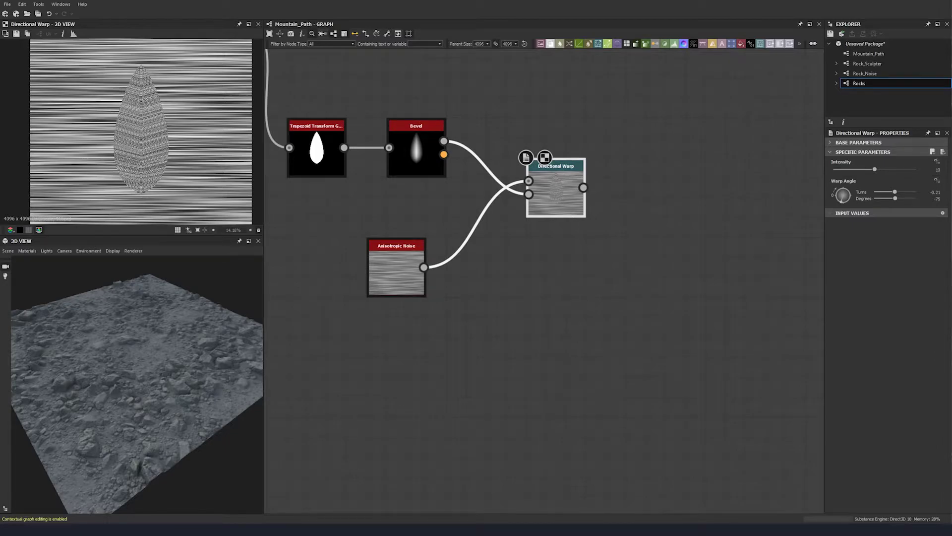
- Add a second Directional Warp node and connect the first warp's output to its main input
middle_click_drag(620, 211, 517, 192)
key("space")
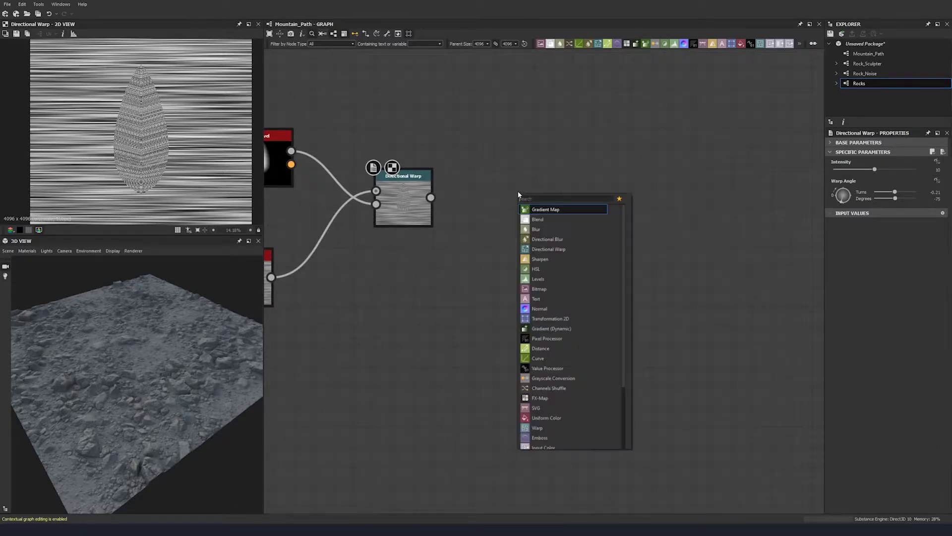
left_click(542, 219)
left_click_drag(430, 197, 581, 218)
middle_click_drag(581, 218, 569, 239)
- Add a Gaussian Noise node above the first warp and connect it to the second Directional Warp's intensity input
key("space")
type("gau")
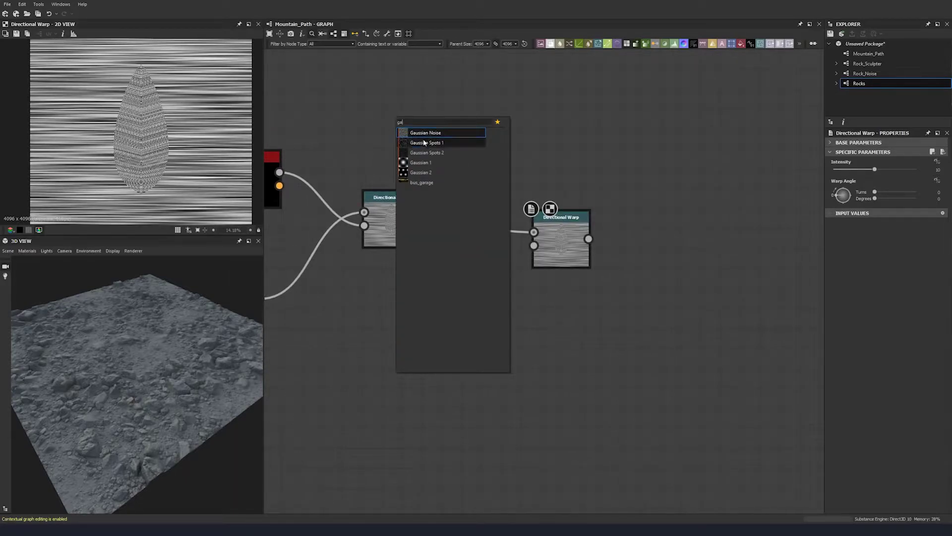
left_click(423, 133)
left_click_drag(419, 119, 560, 233)
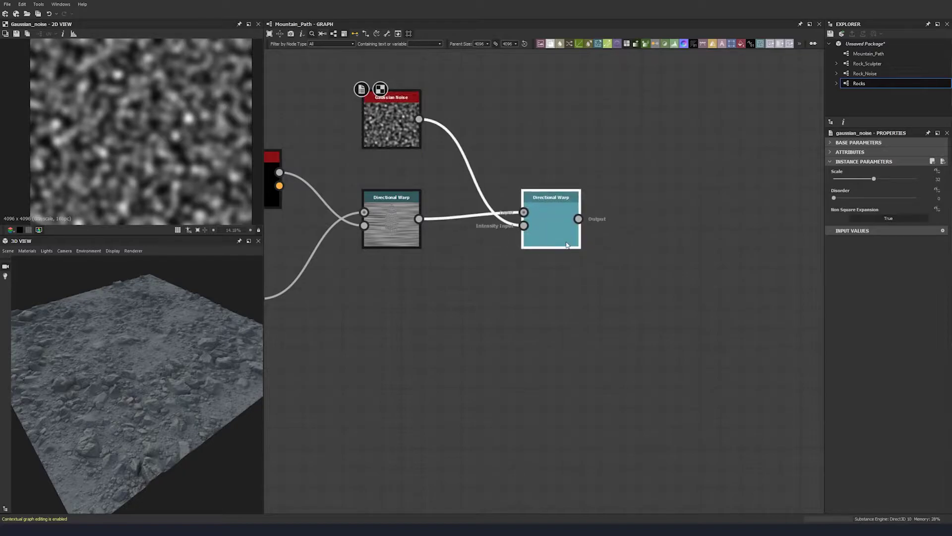
double_click(559, 233)
- Set the Gaussian Noise scale to 9 and its disorder to 0.54
double_click(377, 127)
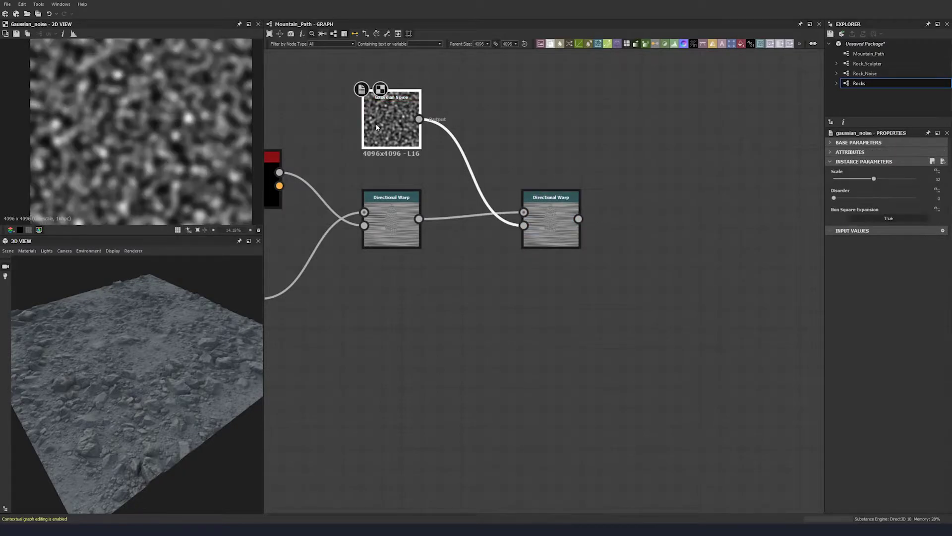
left_click(936, 179)
type("9")
key("Return")
double_click(946, 198)
type("0.54")
key("Return")
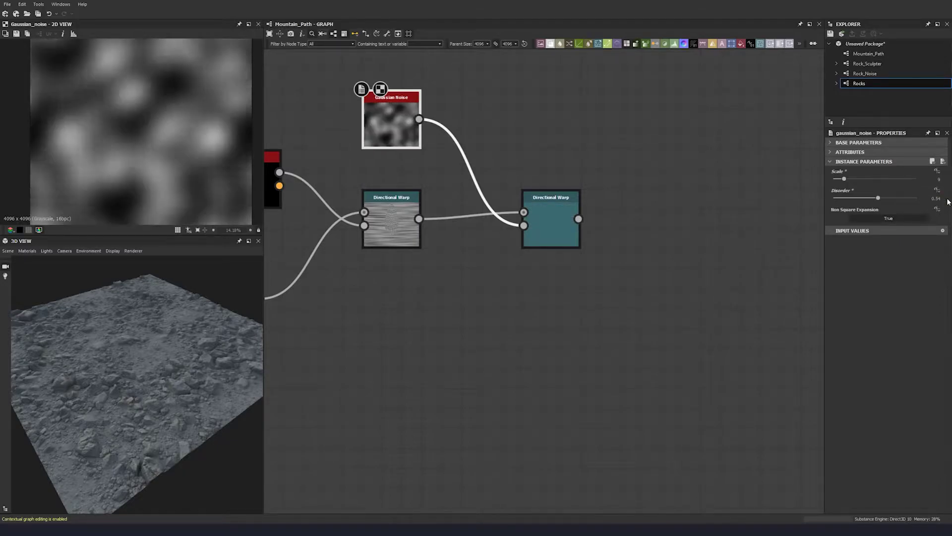
- Add a Blur HQ Grayscale node fed by the second Directional Warp's output
double_click(543, 221)
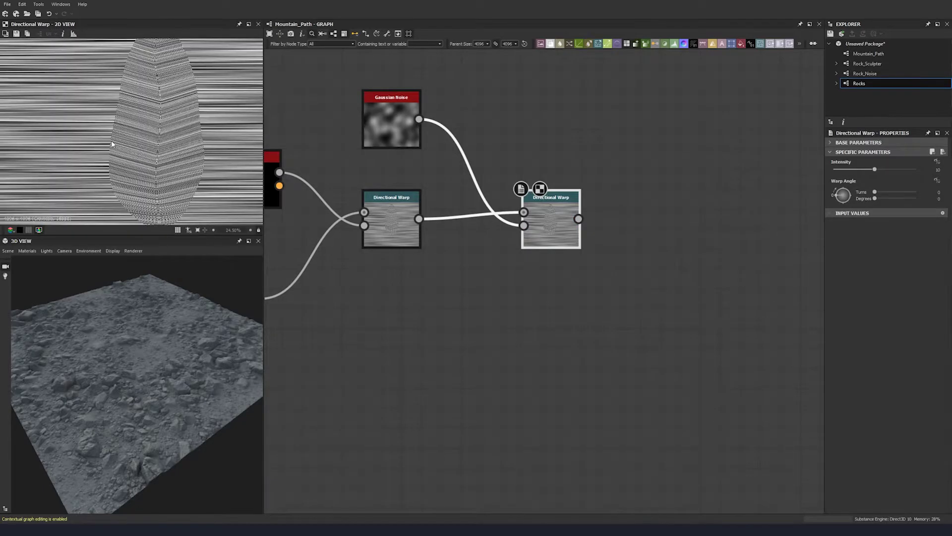
middle_click_drag(569, 225, 453, 207)
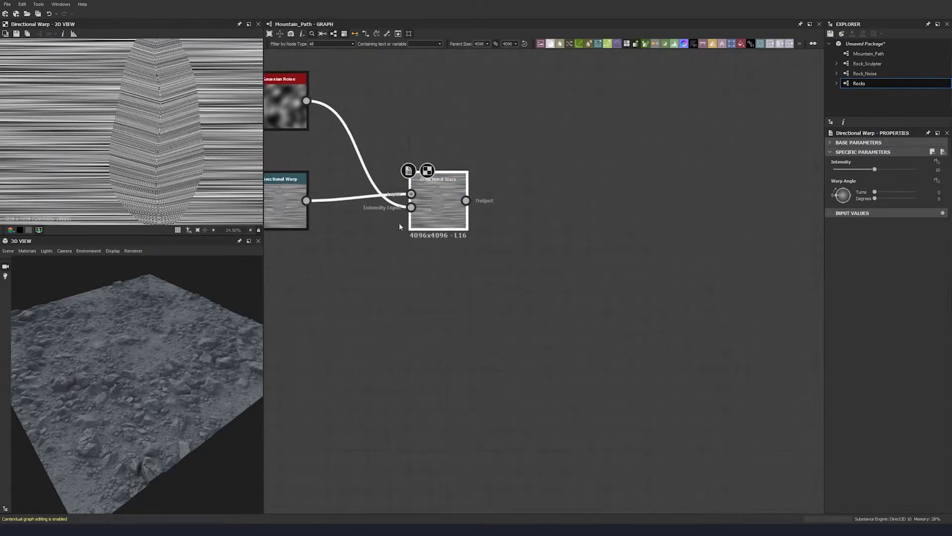
key("space")
type("hq")
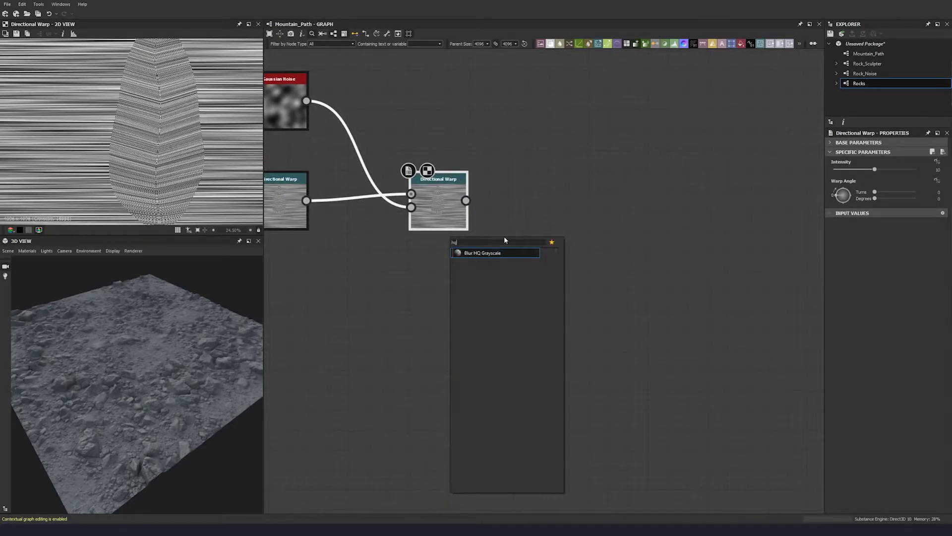
key("Return")
- Set the Blur HQ Grayscale quality to 1 and its intensity to 0.73
left_click(893, 198)
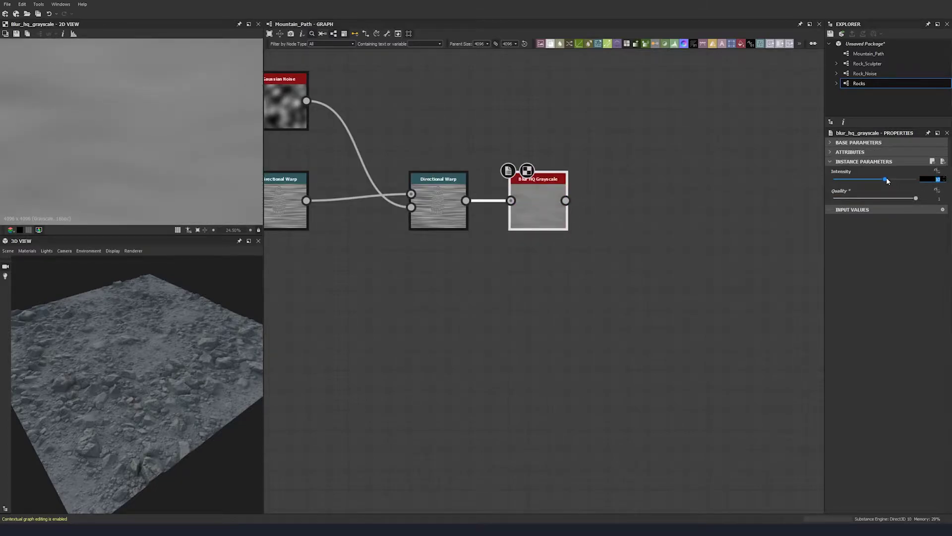
type("0.73")
key("Return")
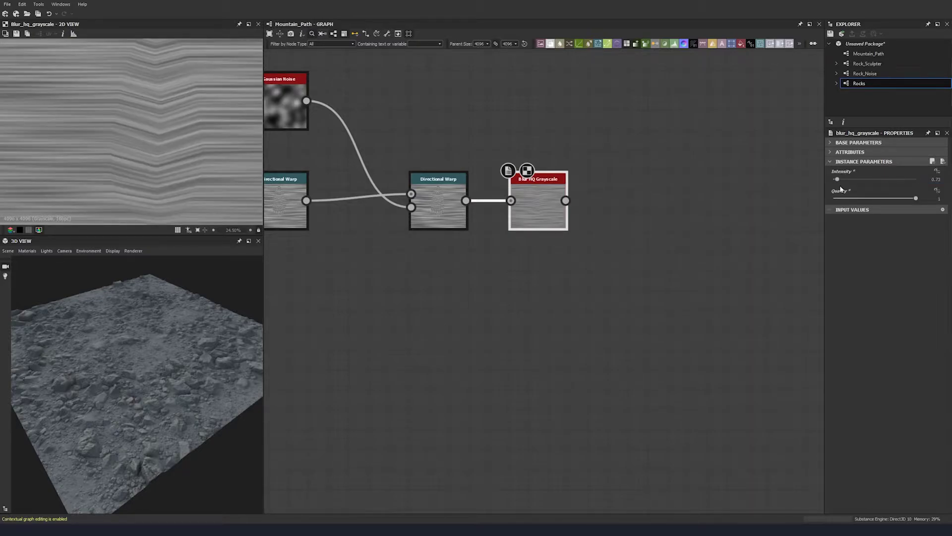
- Move the noise, warp and blur nodes down together with the Bevel that drives the first warp
middle_click_drag(543, 219, 461, 230)
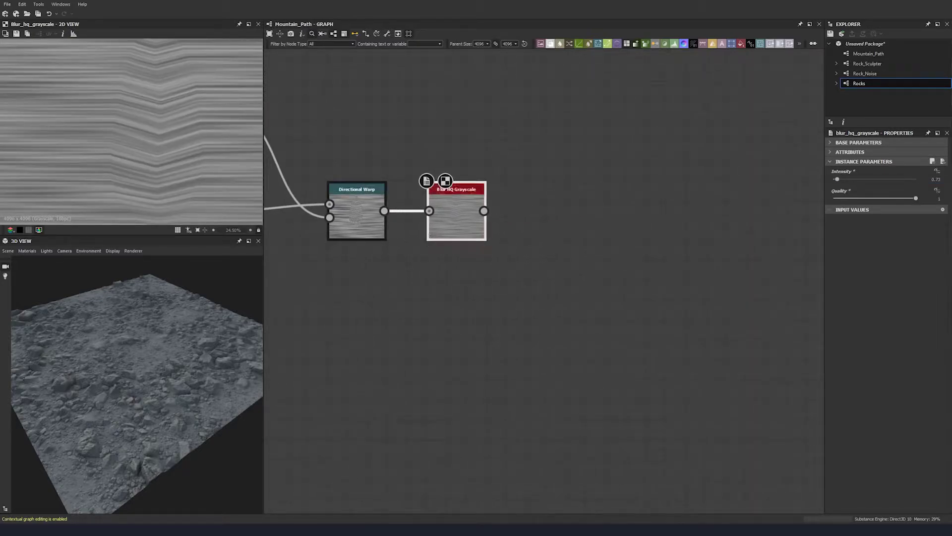
scroll(679, 207, "down", 3)
scroll(157, 158, "down", 1)
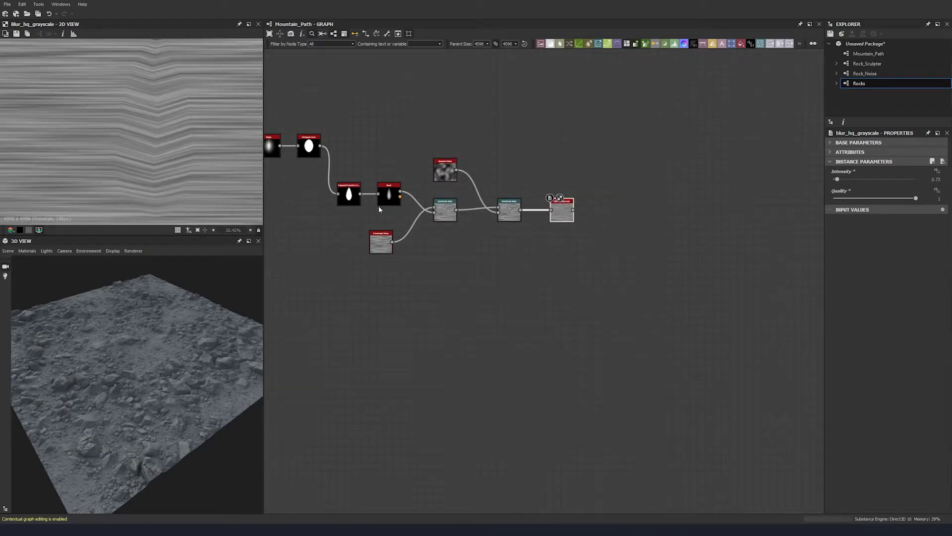
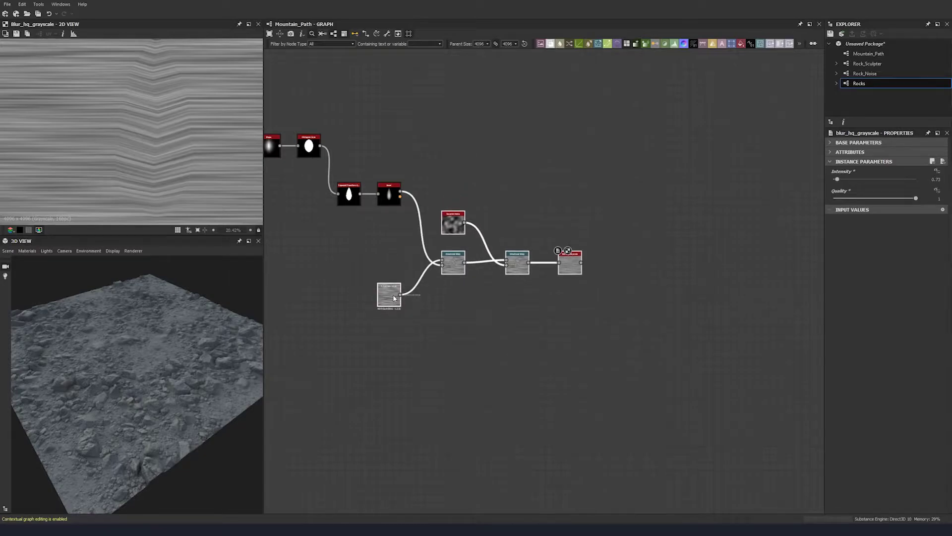
left_click_drag(391, 195, 390, 256)
left_click(390, 256)
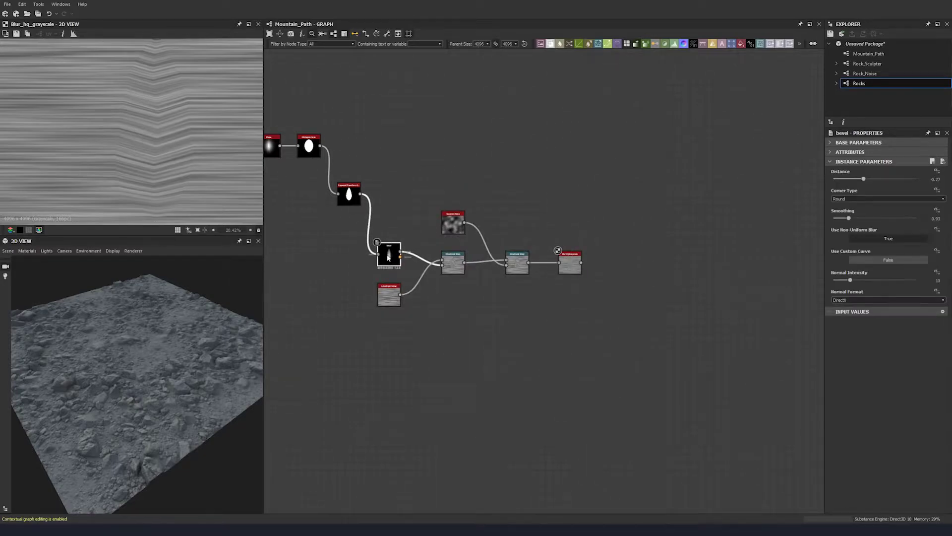
- Duplicate the Bevel node, place the copy above the warp branch beside the Trapezoid Transform, and set its distance to -0.08
key("ctrl+d")
left_click_drag(545, 281, 392, 187)
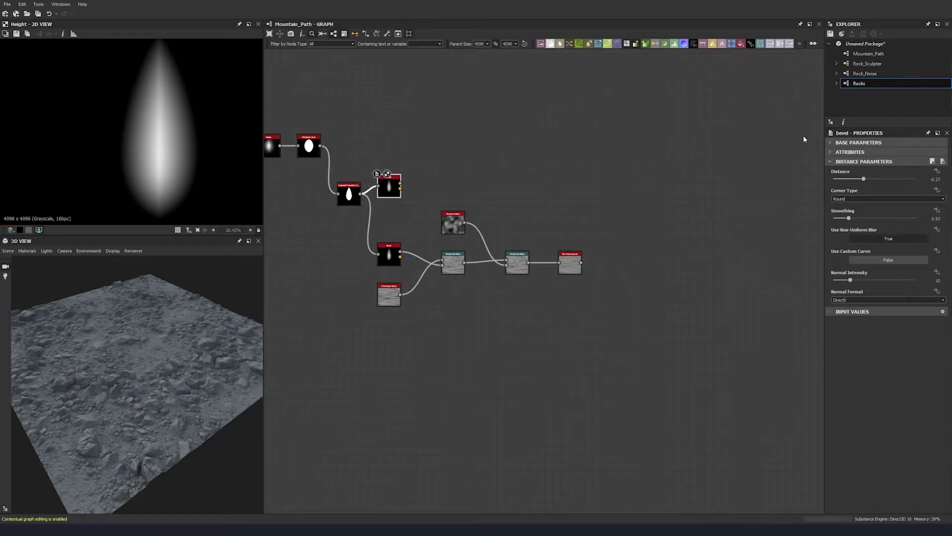
double_click(934, 179)
type("-0.08")
key("Return")
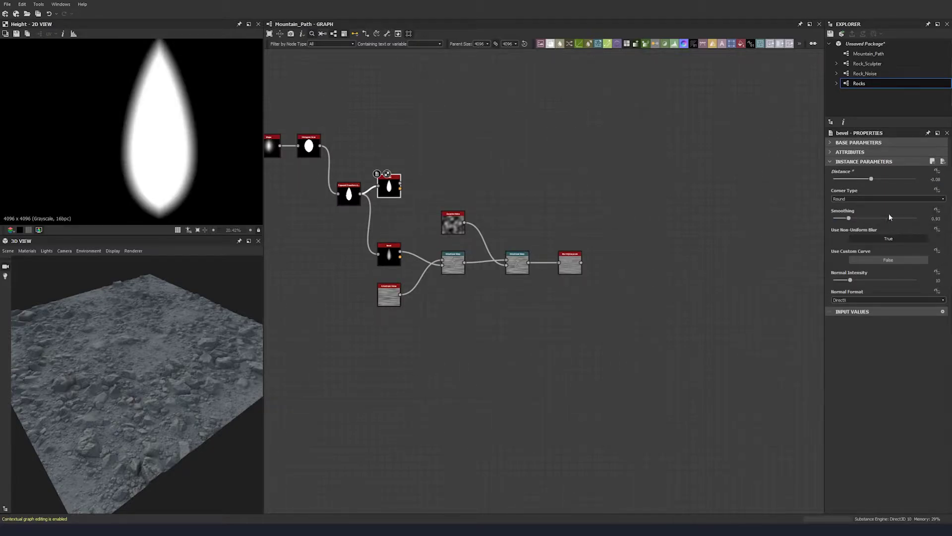
scroll(185, 147, "down", 1)
middle_click_drag(433, 219, 387, 210)
left_click_drag(344, 182, 352, 165)
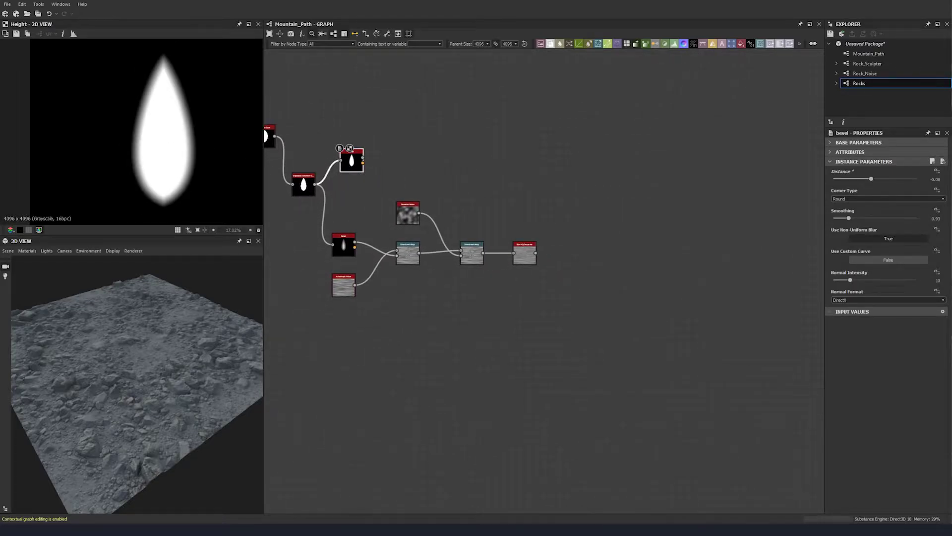
- Add a Levels node after the duplicated Bevel and shift its input midpoint toward the black end
scroll(174, 145, "up", 6)
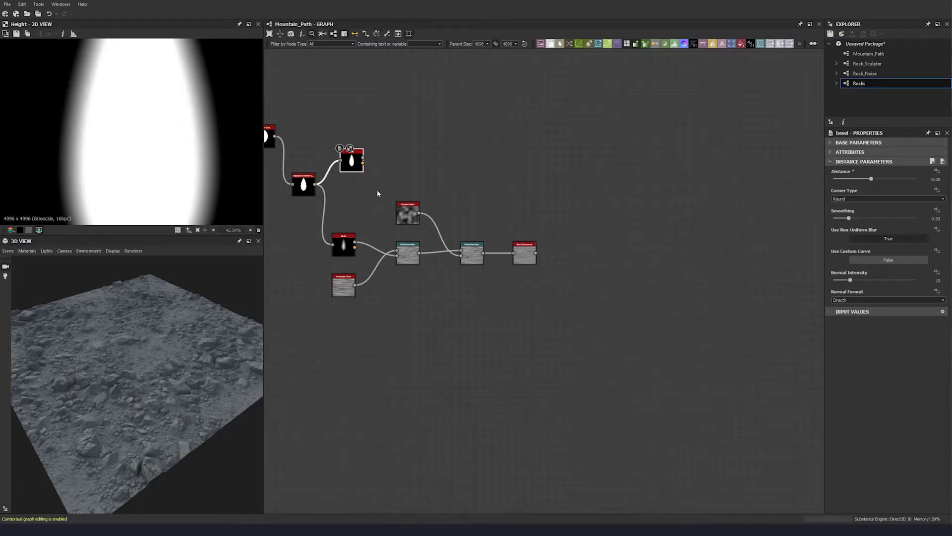
key("space")
type("level")
left_click(388, 178)
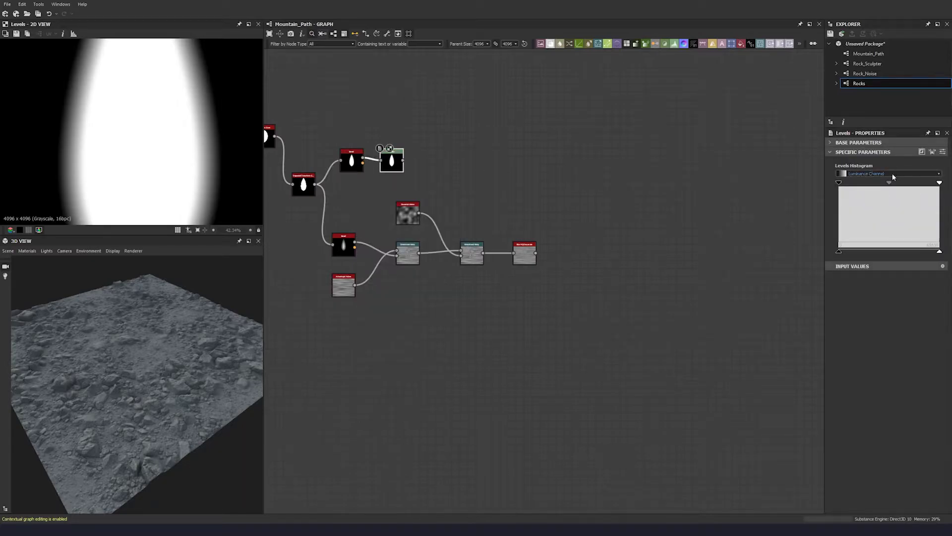
left_click_drag(888, 184, 881, 186)
scroll(46, 149, "down", 3)
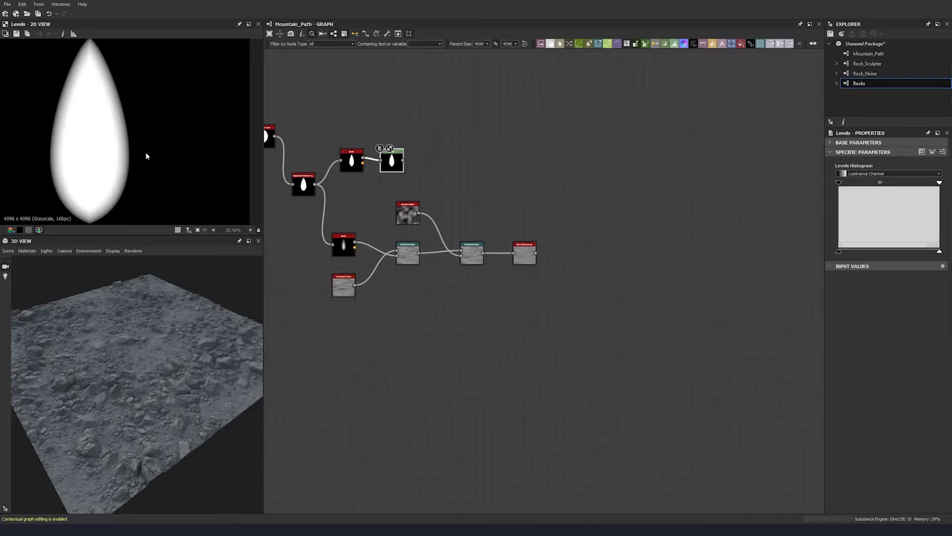
left_click_drag(881, 183, 875, 183)
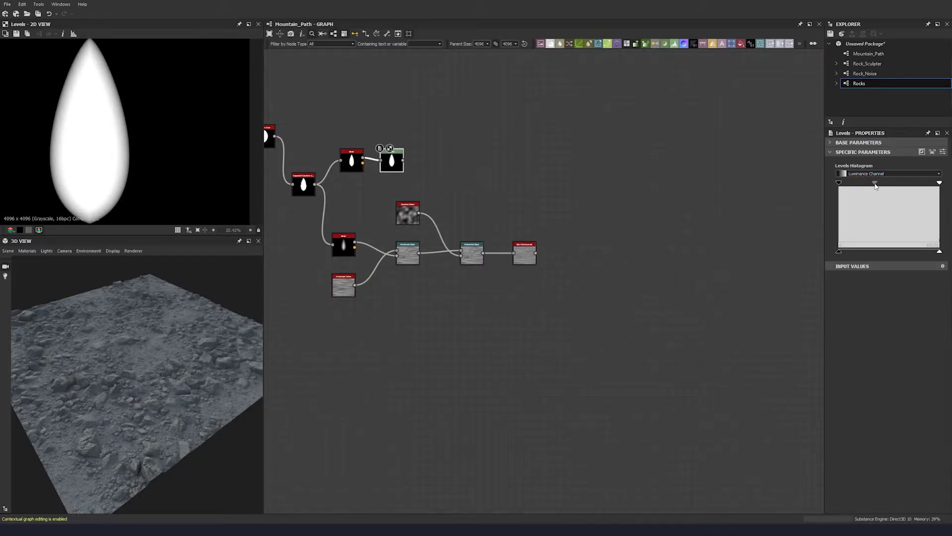
scroll(105, 143, "down", 2)
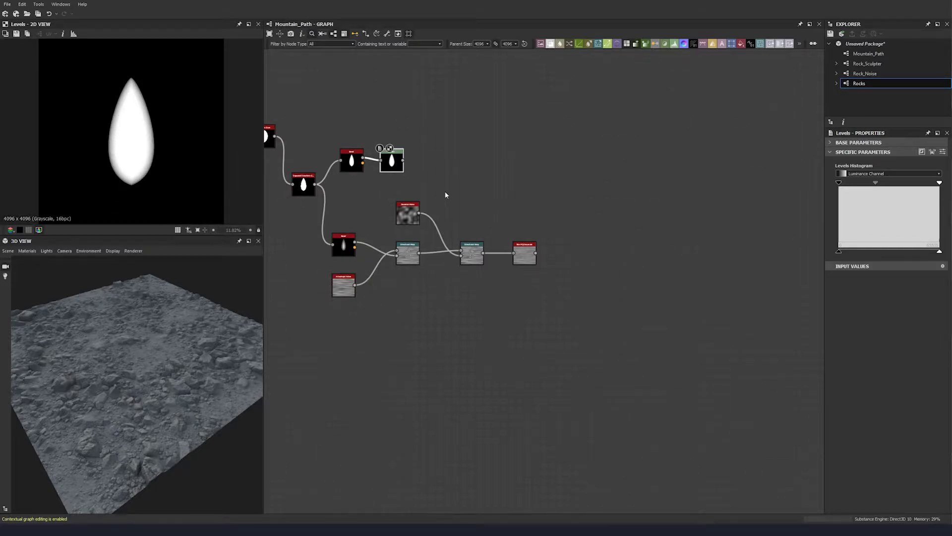
scroll(446, 194, "up", 3)
key("space")
type("his")
left_click(433, 165)
key("ctrl+z")
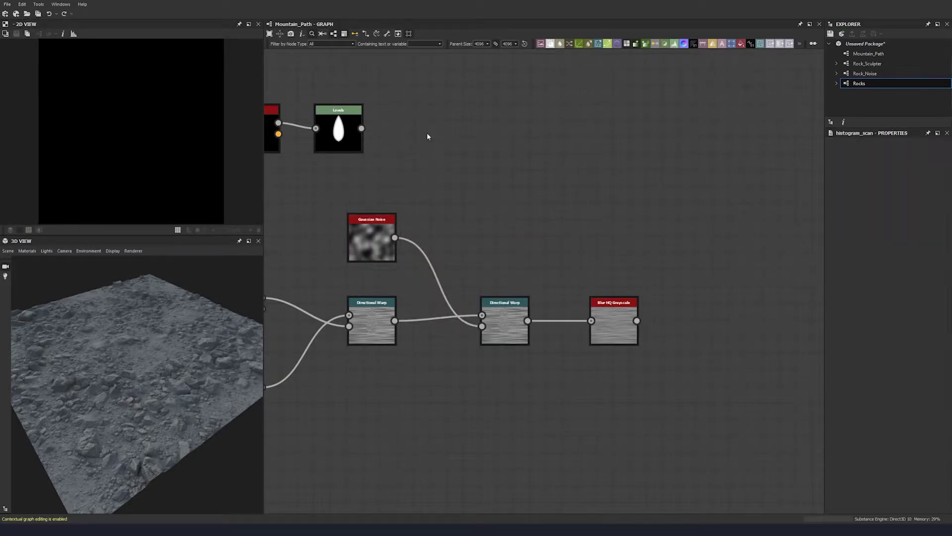
- Add a Histogram Range node beside the Levels node
key("space")
type("rang")
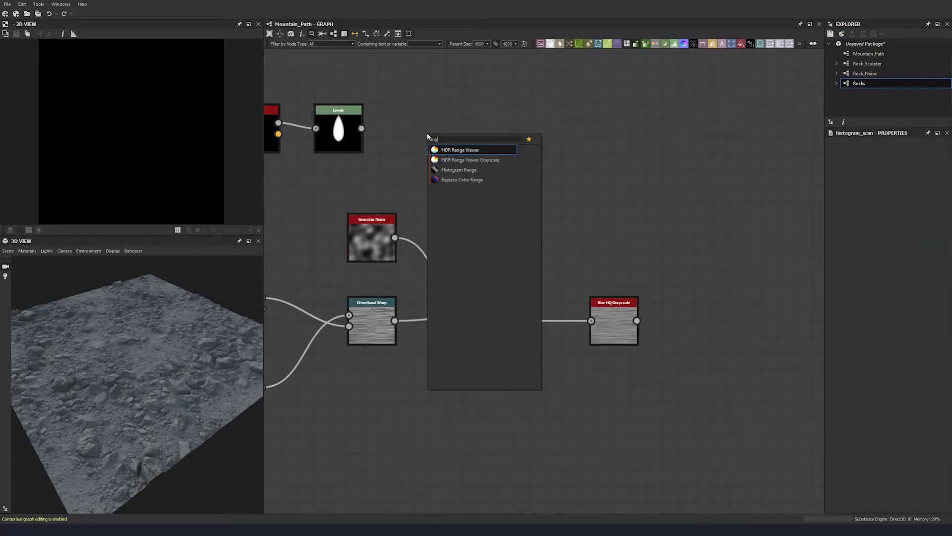
left_click(459, 168)
- Move the Histogram Range node farther from the Levels node, connect the Levels output to its input, and preview both nodes
left_click(615, 332)
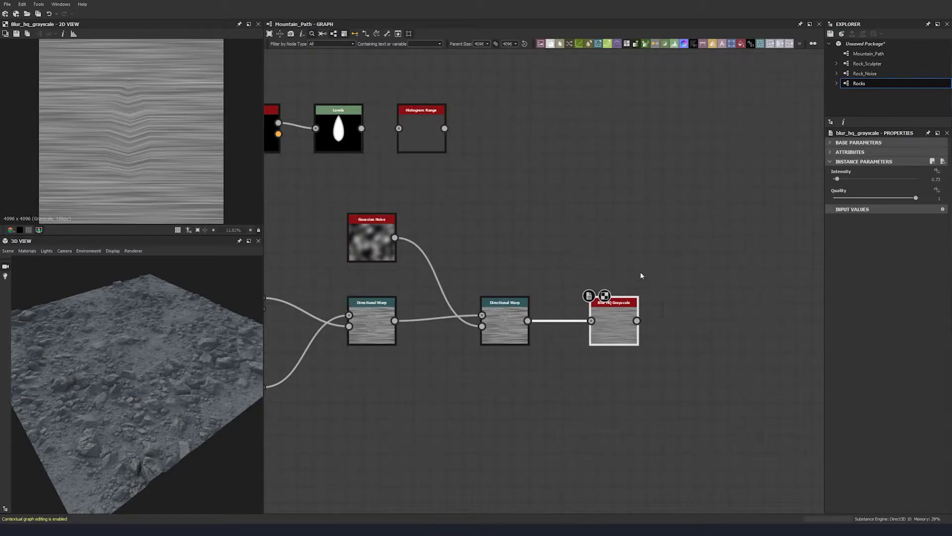
double_click(391, 339)
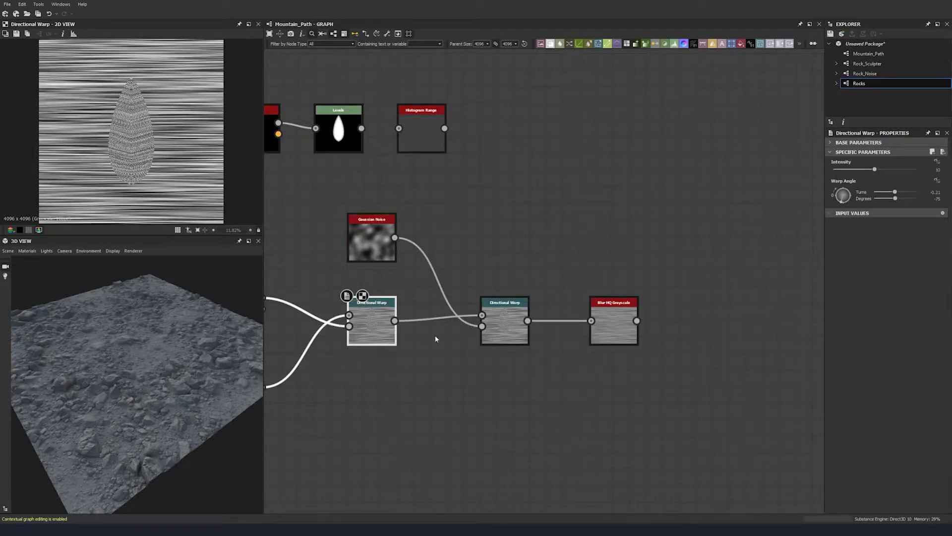
left_click(508, 335)
double_click(620, 333)
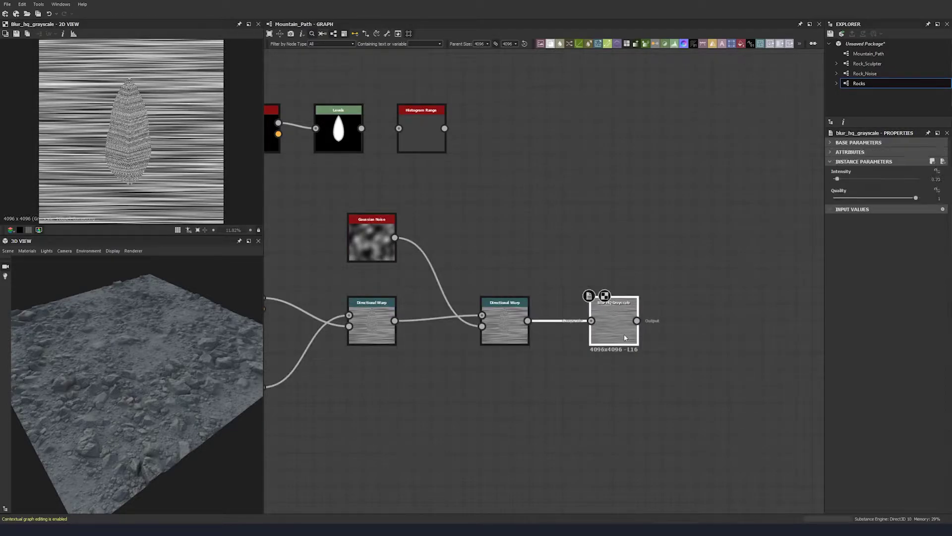
left_click_drag(418, 135, 518, 138)
left_click_drag(362, 128, 466, 141)
double_click(465, 141)
double_click(338, 142)
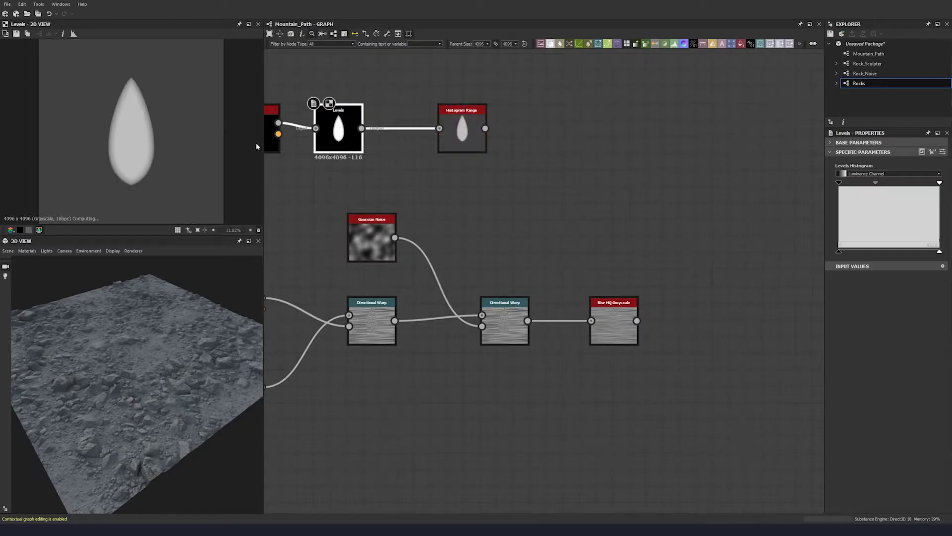
- Set the Histogram Range node's range to 1 and lower its position to 0.3
scroll(138, 153, "up", 4)
scroll(138, 153, "down", 3)
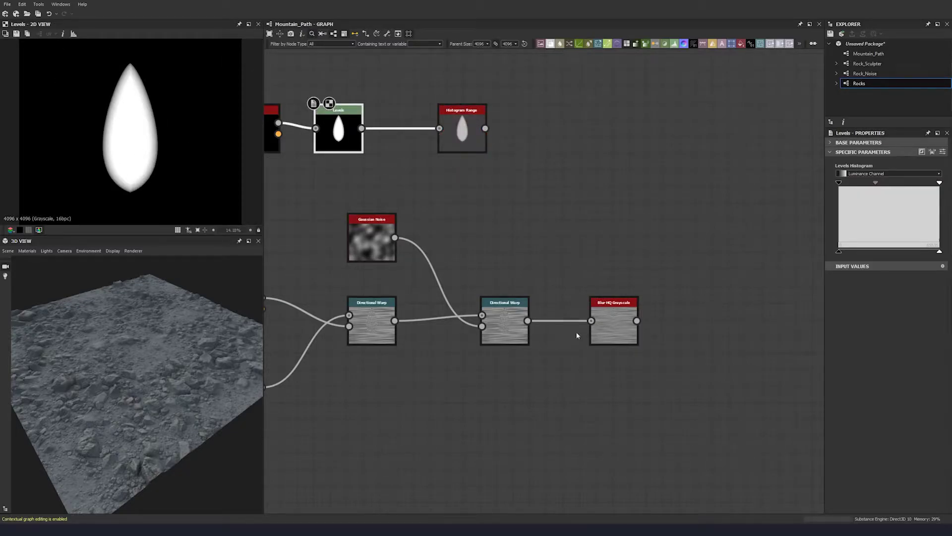
double_click(462, 133)
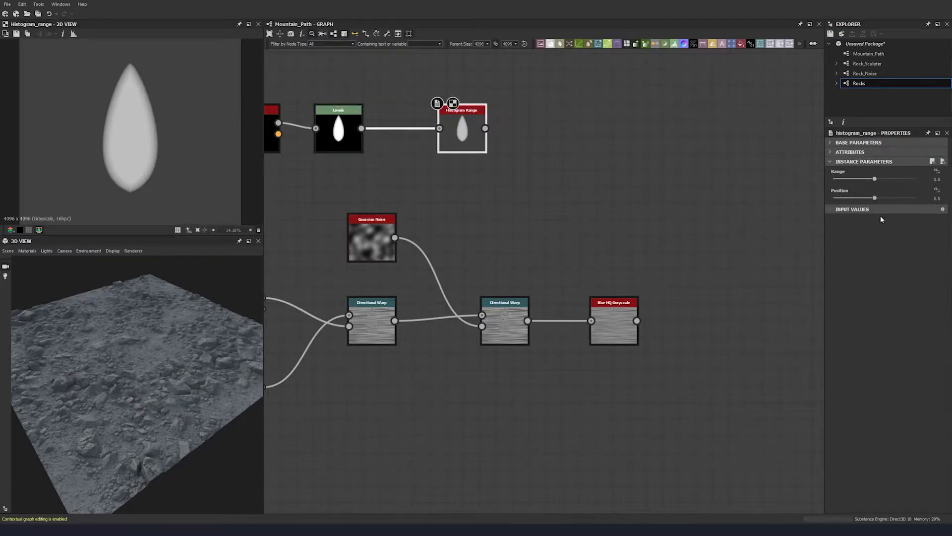
left_click(877, 181)
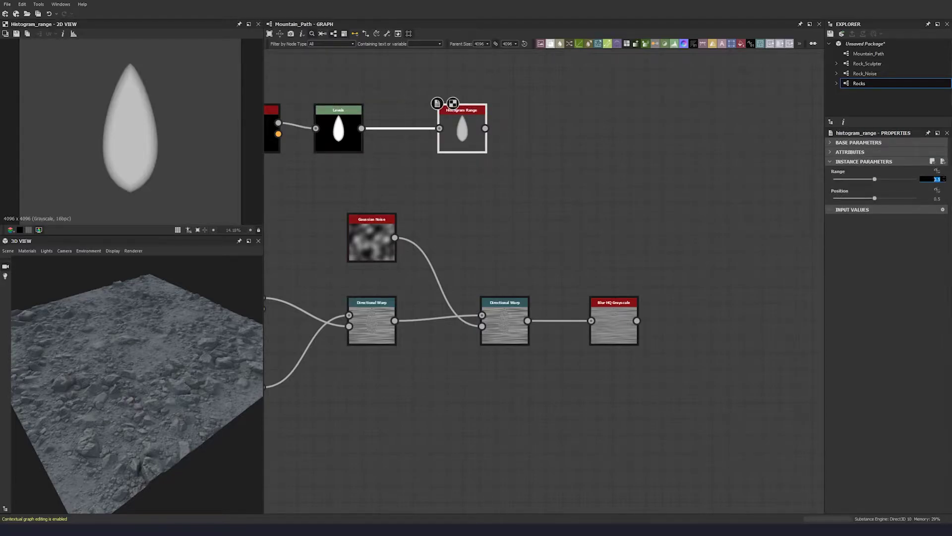
type("1")
key("Return")
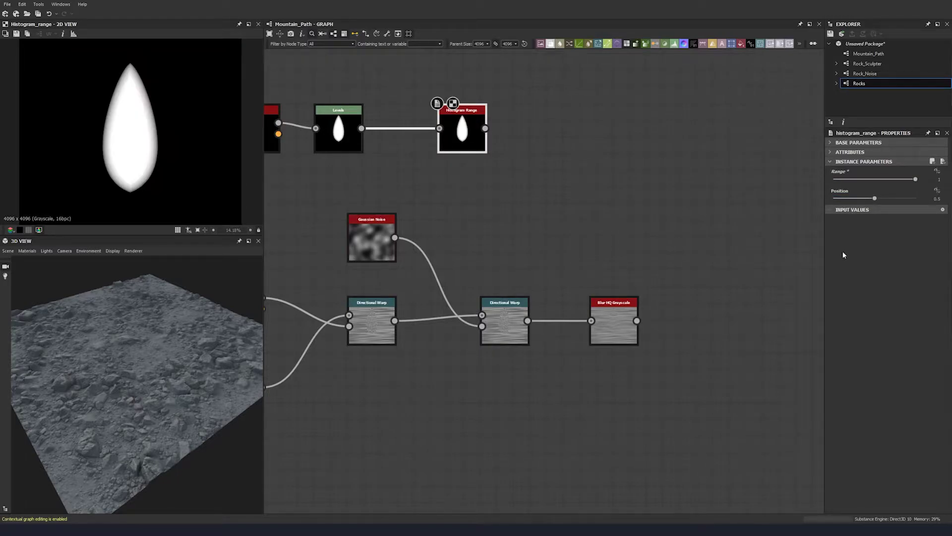
left_click_drag(875, 199, 858, 199)
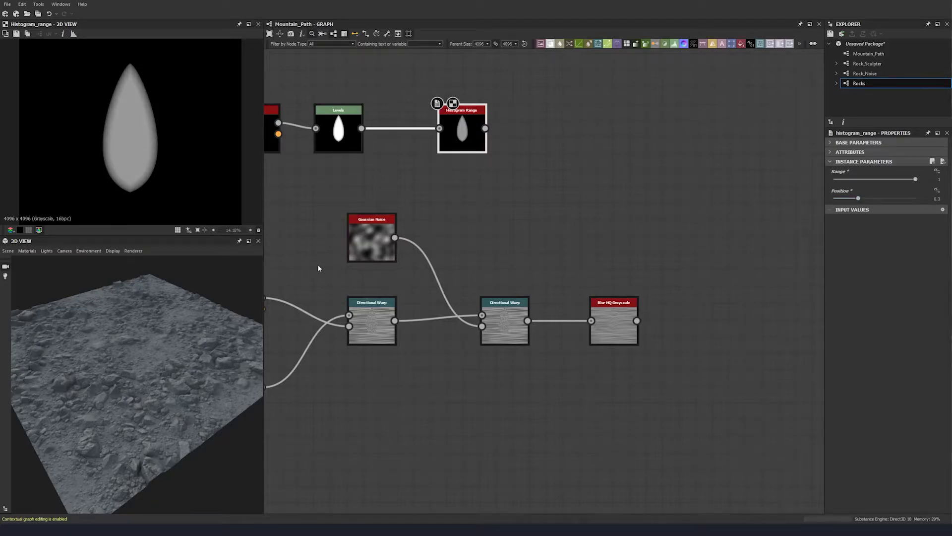
- Duplicate the second Directional Warp, place the copy beyond the Histogram Range node, and feed the Histogram Range output into its main input
left_click(509, 327)
key("ctrl+d")
left_click_drag(544, 280, 595, 146)
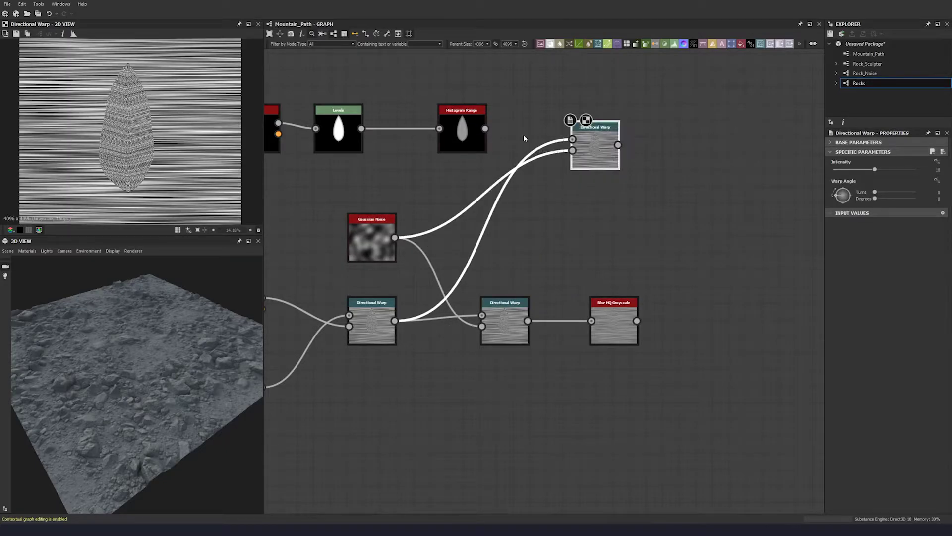
left_click_drag(484, 129, 572, 140)
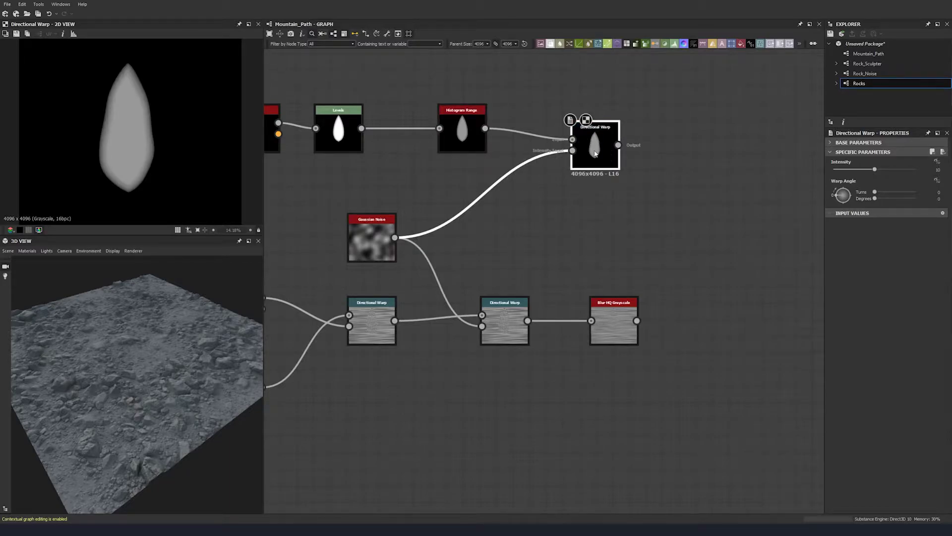
left_click_drag(595, 150, 621, 159)
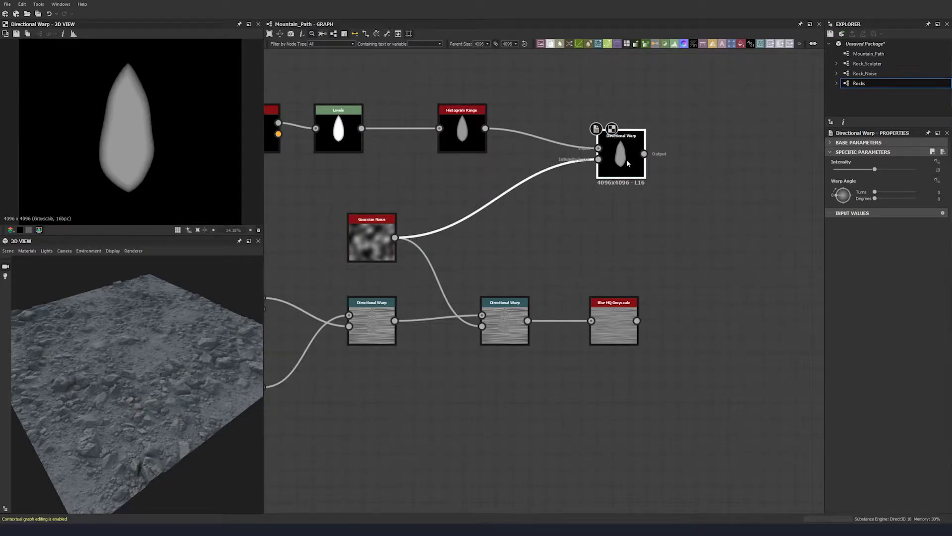
- Set the duplicated Directional Warp's intensity to 15.15 and its warp angle to -69 degrees
left_click(940, 169)
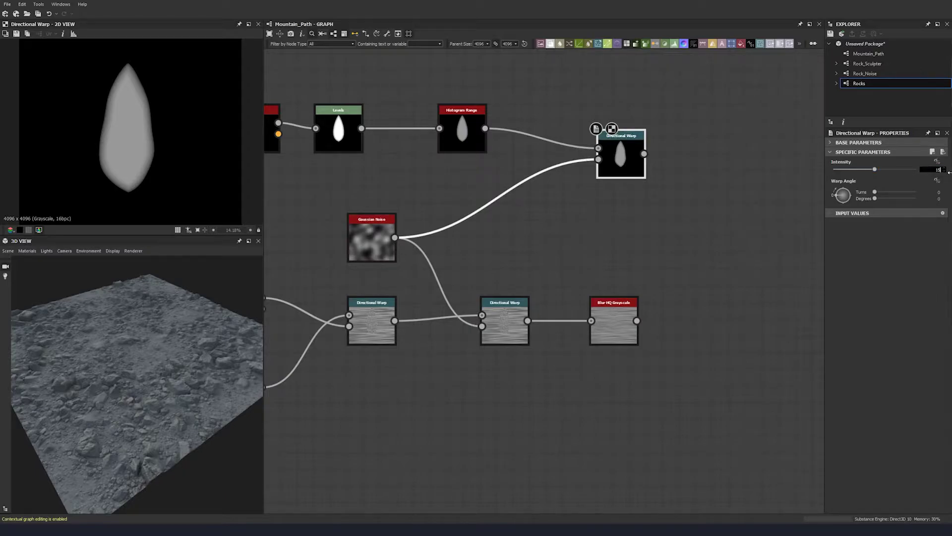
key("Return")
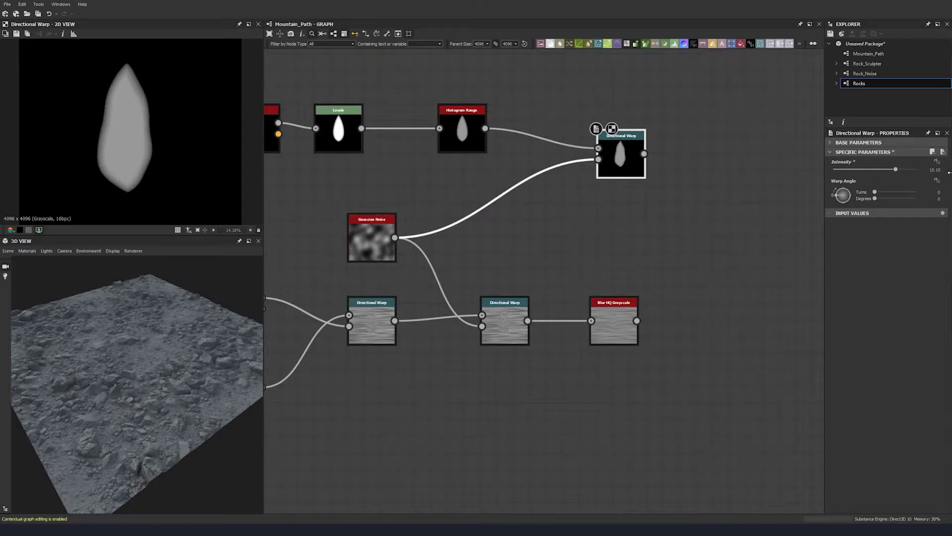
left_click(938, 199)
type("-69")
key("Return")
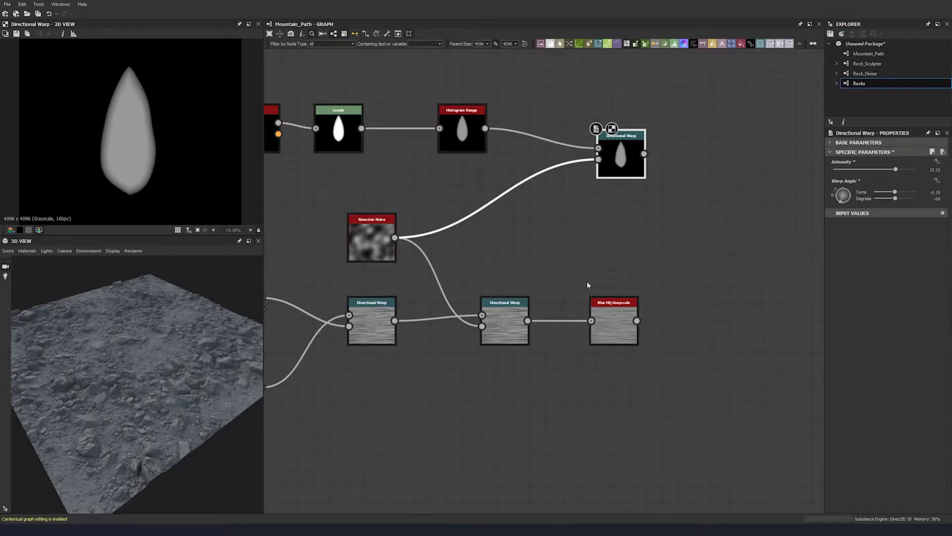
scroll(115, 180, "down", 2)
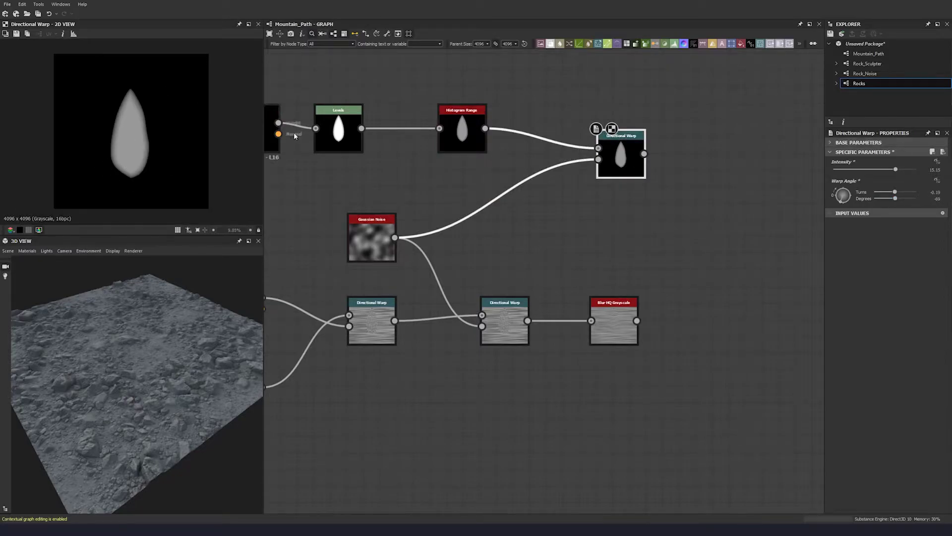
- Move the upper Directional Warp farther along the chain, duplicate it, and place the copy between it and the Histogram Range node
left_click_drag(620, 158, 716, 155)
scroll(571, 143, "down", 2)
middle_click_drag(571, 199, 521, 226)
scroll(555, 146, "down", 1)
middle_click_drag(519, 179, 529, 206)
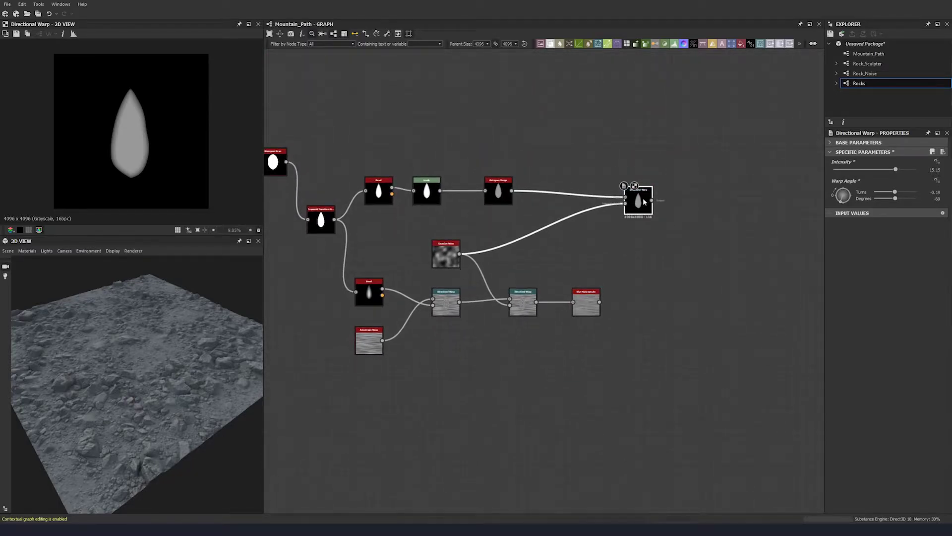
key("ctrl+d")
left_click_drag(547, 281, 570, 178)
- Add a Shape node above the teardrop branch and set its pattern to Paraboloid
middle_click_drag(428, 85, 423, 126)
left_click(423, 125)
key("space")
type("sha")
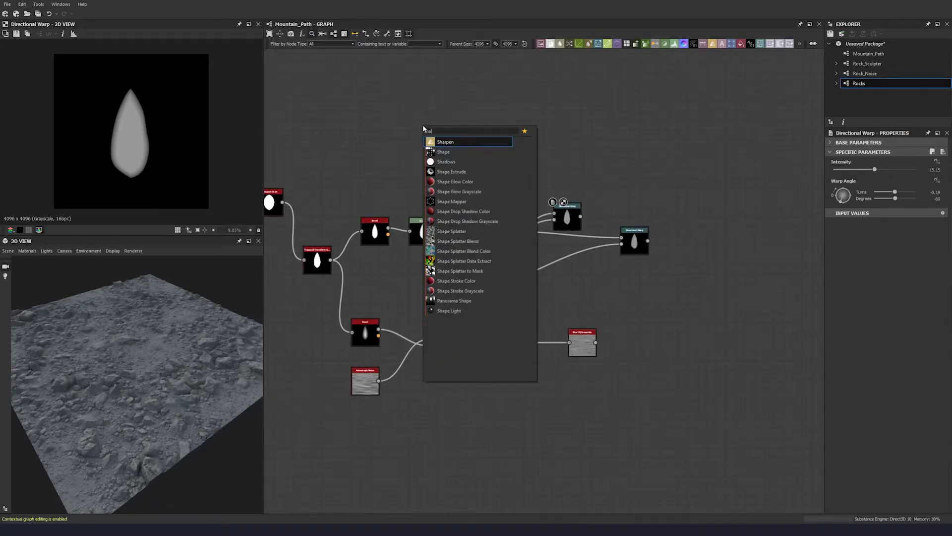
left_click(447, 150)
left_click(852, 199)
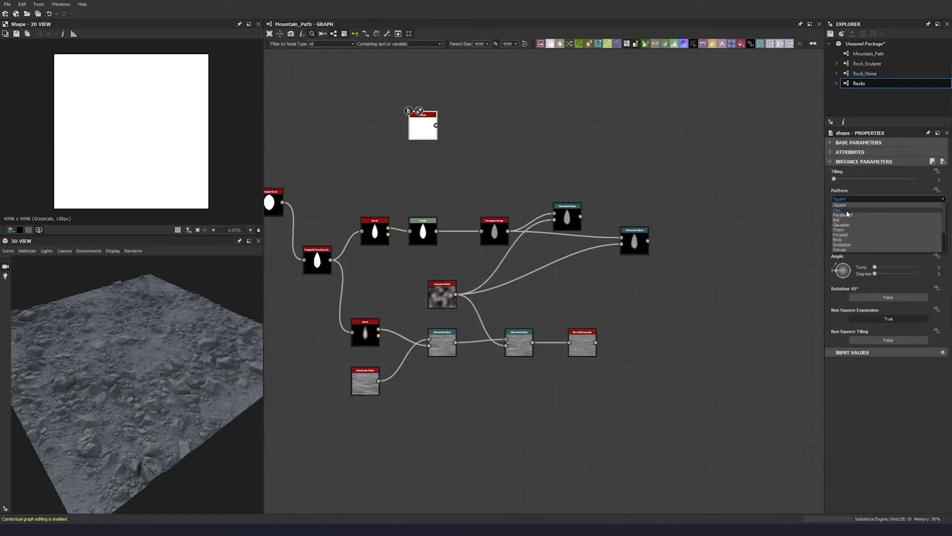
left_click(853, 215)
- Connect the Shape output to the new Directional Warp's intensity input, then set its warp angle to -90 degrees and intensity to 30.3
left_click_drag(436, 125, 567, 203)
double_click(565, 207)
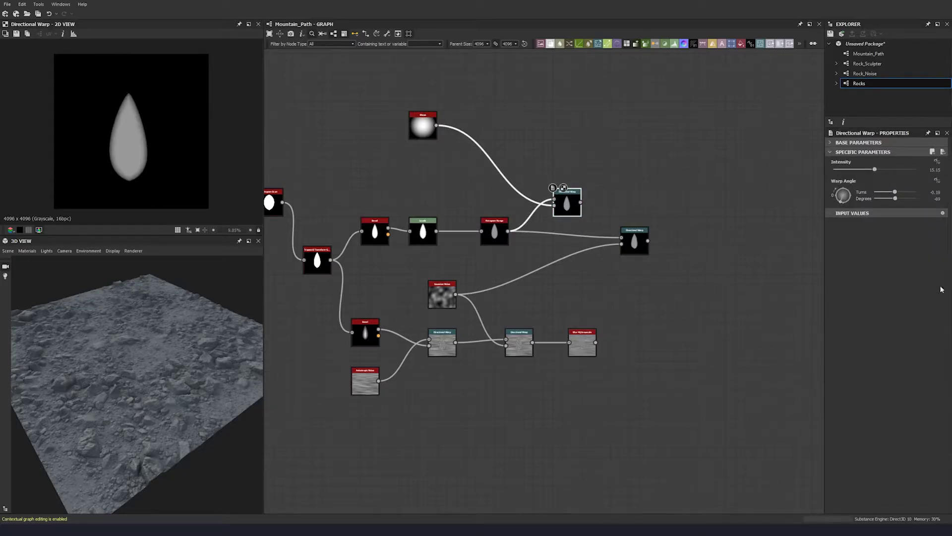
left_click(937, 199)
type("-90")
key("Return")
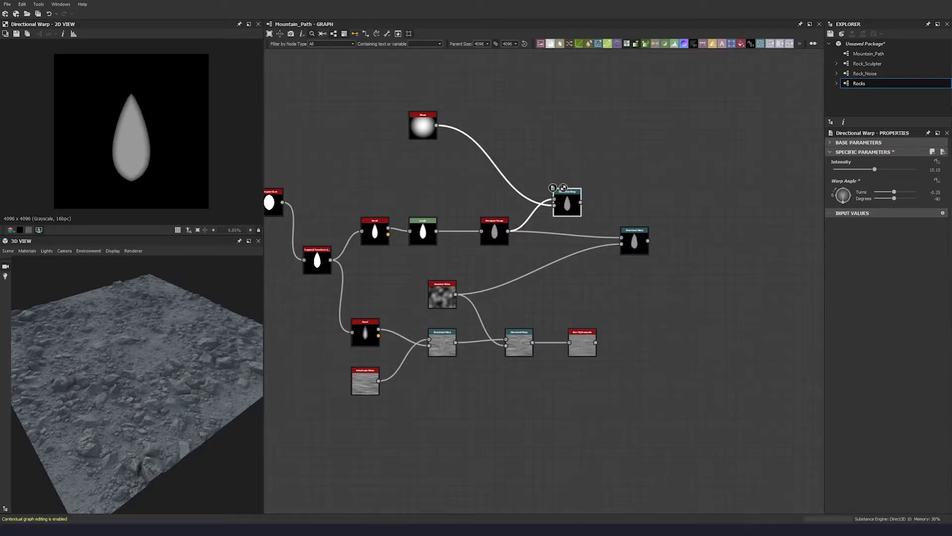
left_click(937, 169)
type("30.3")
key("Return")
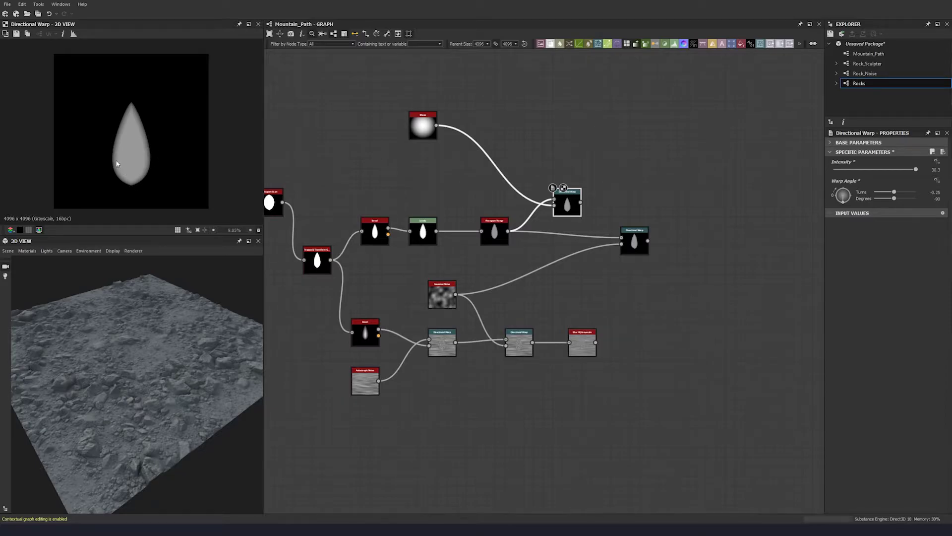
- Compare the Histogram Range and shape-driven Directional Warp previews, then feed that warp's output into the main input of the noise-driven warp
middle_click_drag(549, 163, 488, 142)
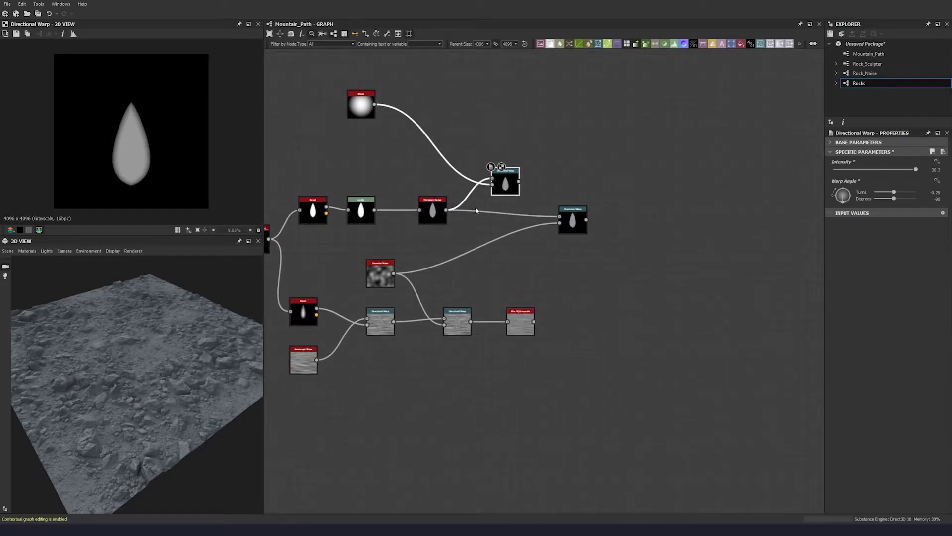
left_click(442, 214)
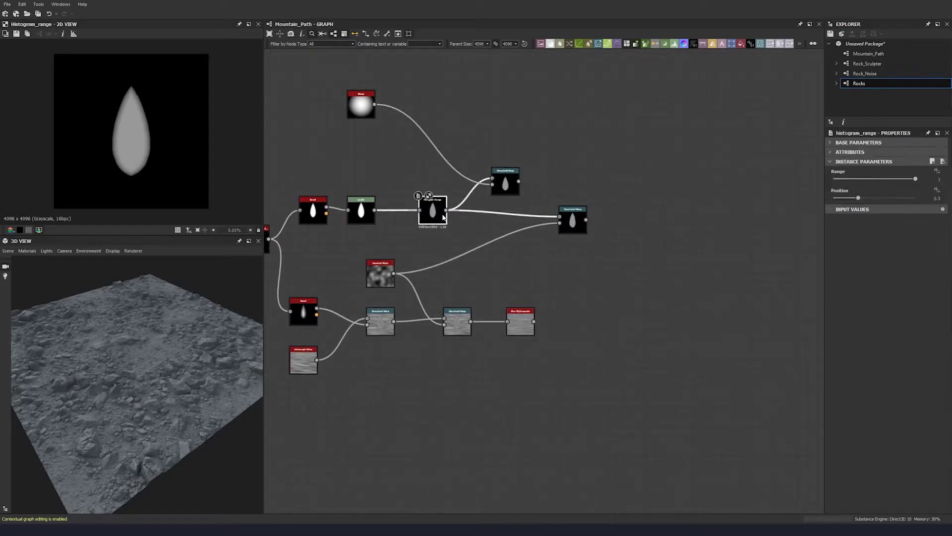
left_click(509, 180)
middle_click_drag(509, 181, 479, 166)
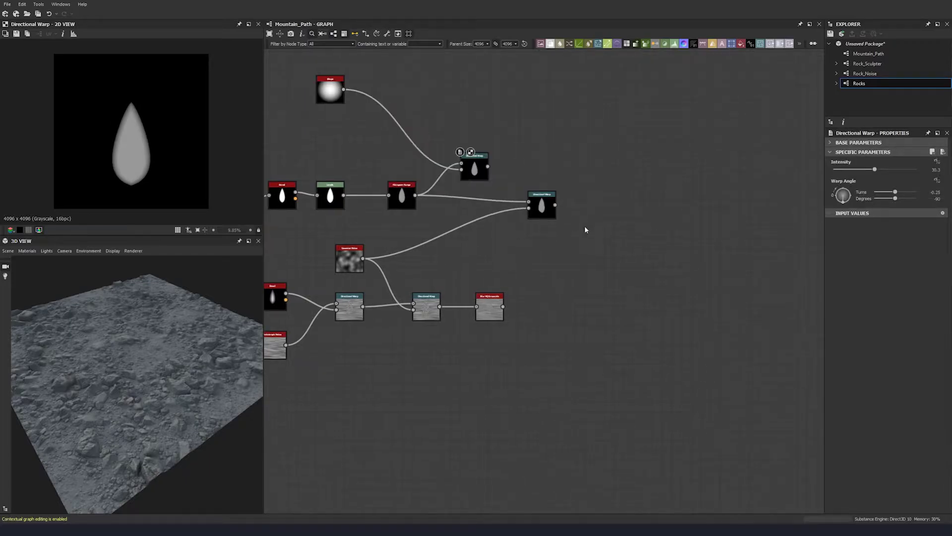
left_click_drag(488, 167, 529, 202)
middle_click_drag(548, 255, 526, 231)
- Add a Blend node with the final teardrop Directional Warp as its background and the Blur HQ Grayscale output as its foreground
left_click(523, 184)
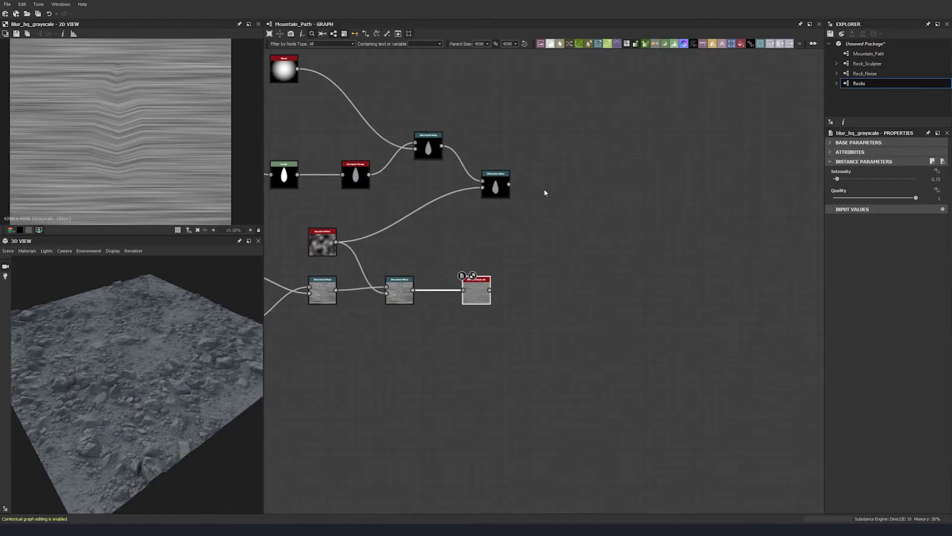
key("space")
left_click(574, 213)
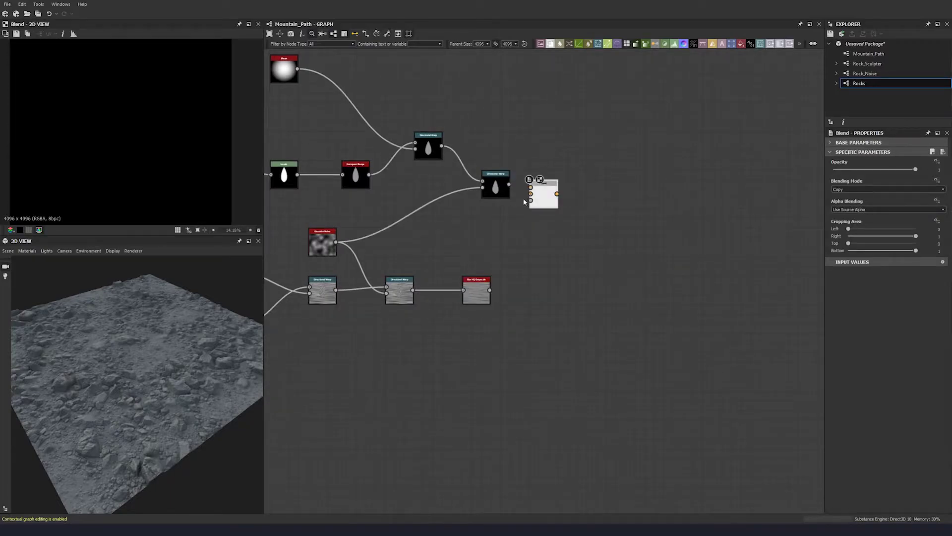
left_click_drag(509, 185, 559, 196)
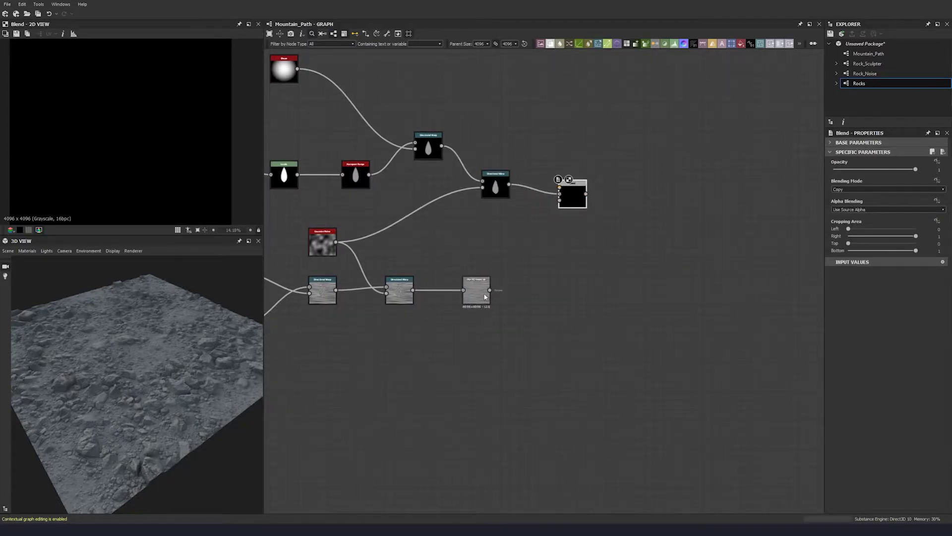
double_click(476, 290)
double_click(572, 195)
left_click_drag(490, 290, 560, 194)
- Set the Blend node's blending mode to Subtract and its opacity to 0.21
left_click(870, 189)
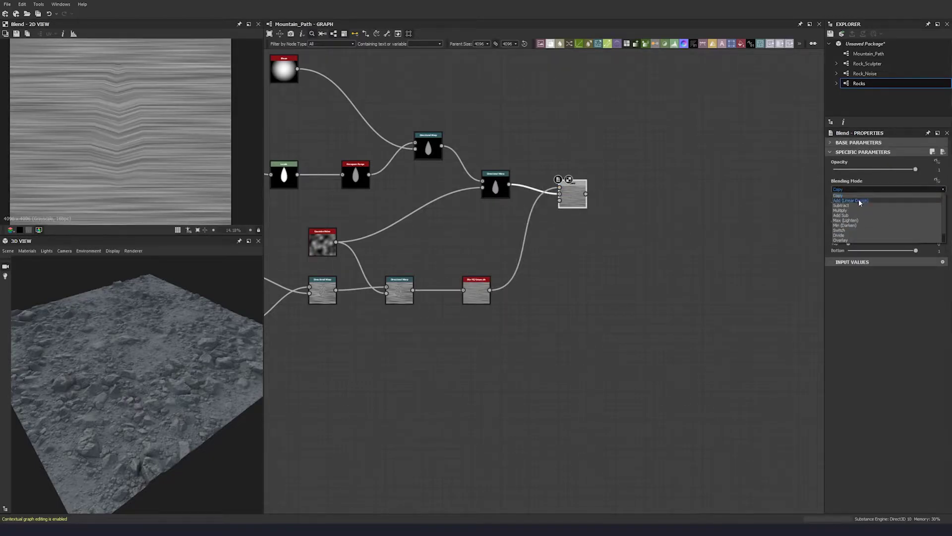
left_click(850, 205)
scroll(136, 135, "up", 2)
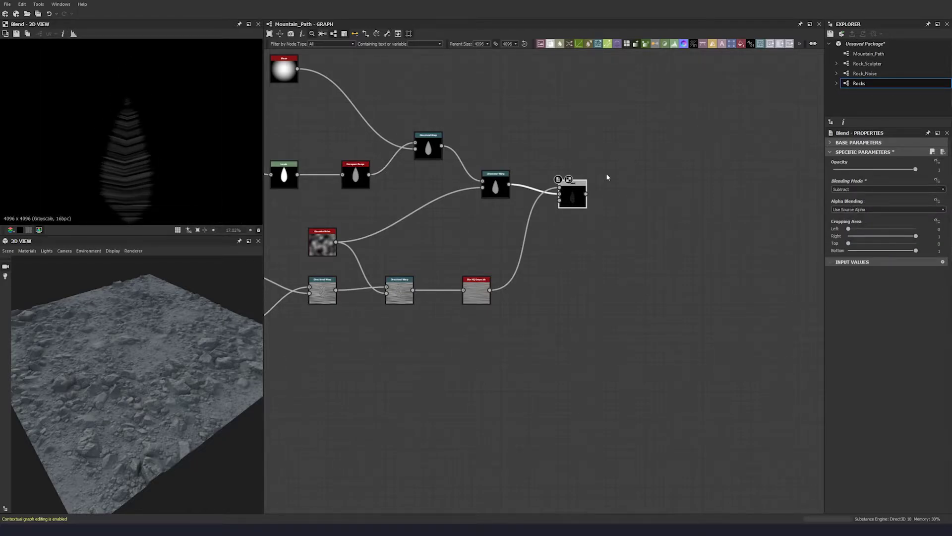
left_click_drag(900, 170, 862, 172)
type("0.21")
key("Return")
middle_click_drag(45, 199, 55, 175)
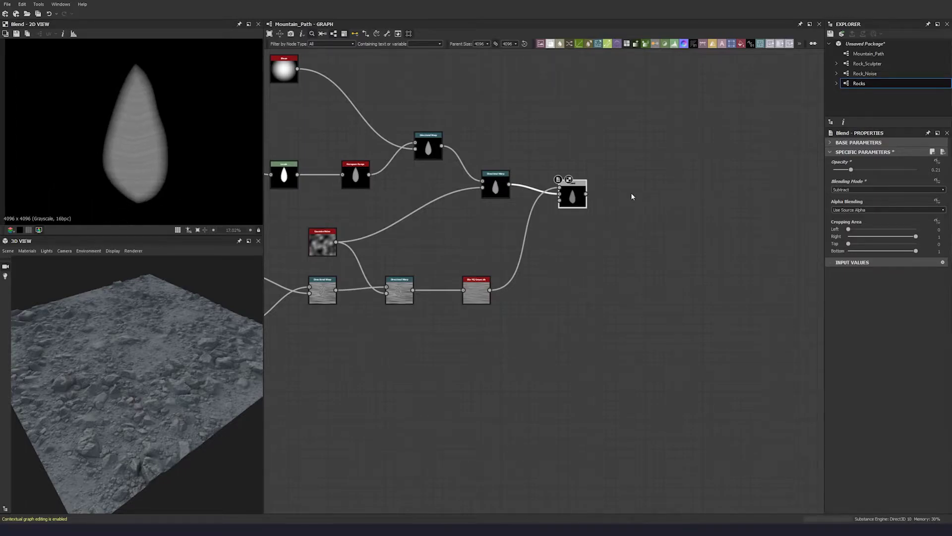
- Move the Blend node farther from the warp, and align the first Shape and Histogram Scan nodes level with the Trapezoid Transform
left_click_drag(575, 197, 604, 190)
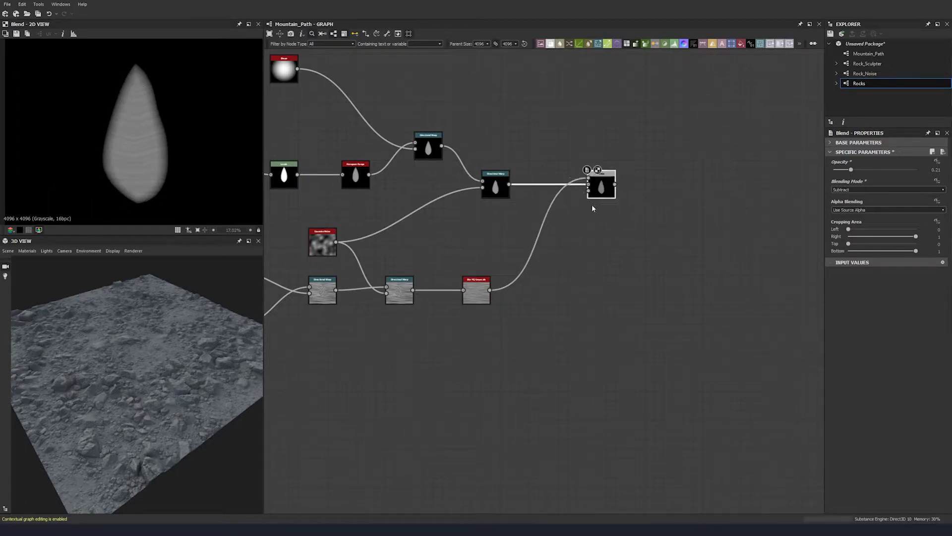
scroll(605, 190, "down", 2)
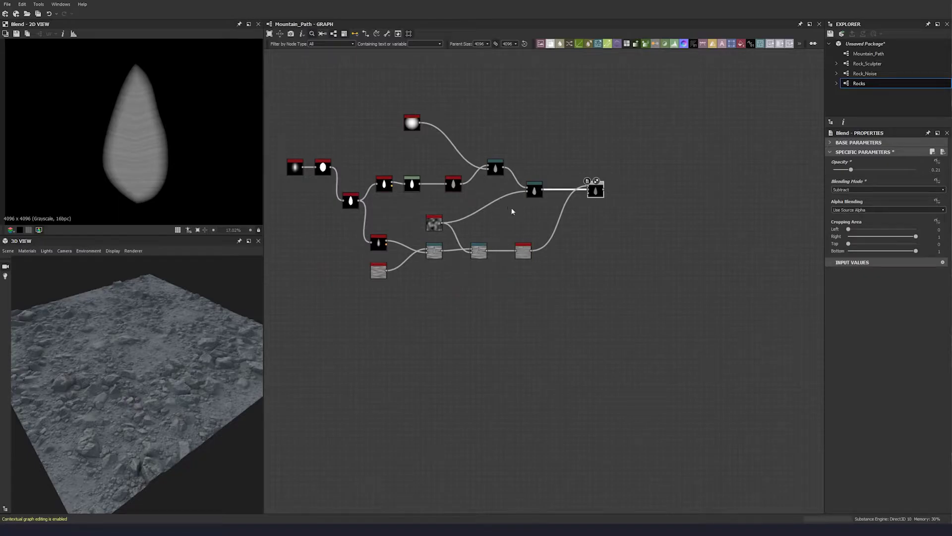
middle_click_drag(507, 206, 524, 209)
left_click_drag(351, 157, 312, 206)
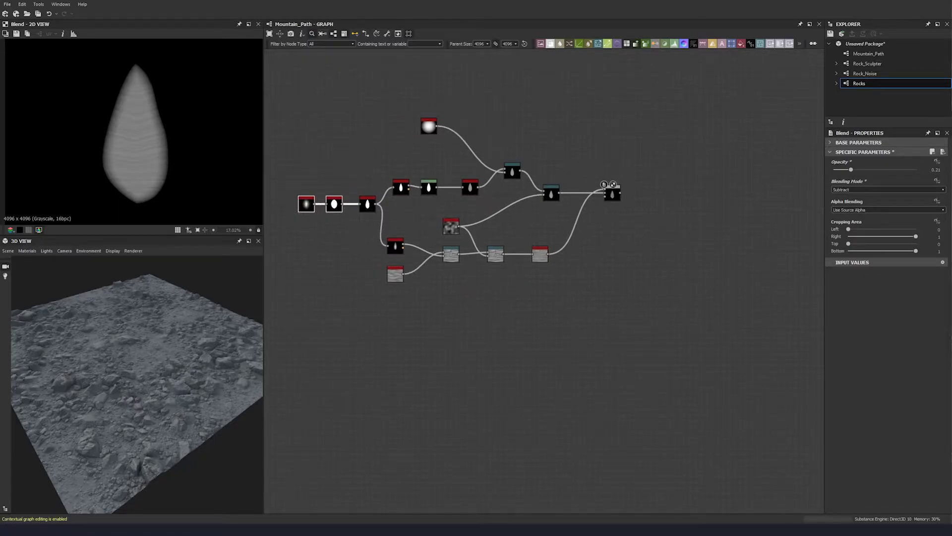
- Add a Transformation 2D node fed by the Histogram Scan output and squeeze its width to about a tenth so narrow slivers repeat
scroll(317, 223, "up", 3)
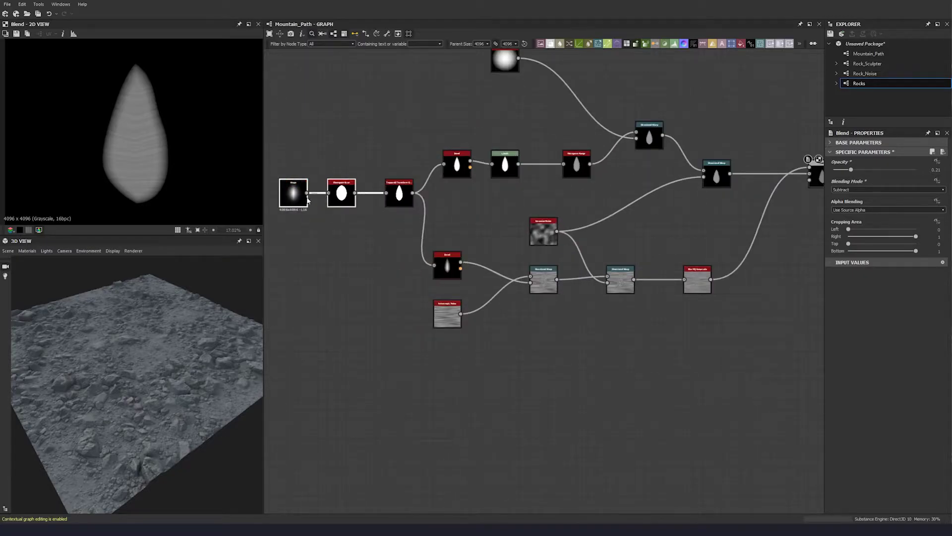
middle_click_drag(351, 159, 349, 183)
left_click(361, 140)
key("space")
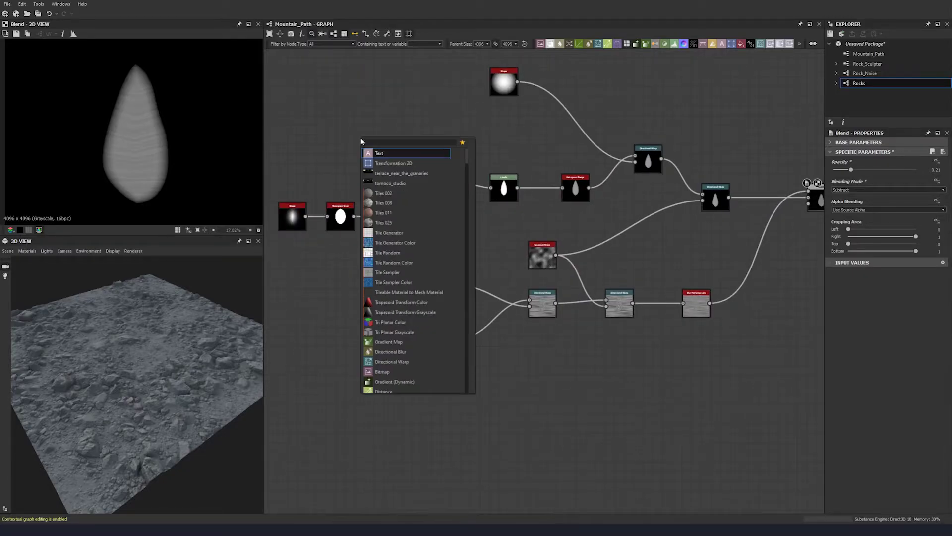
left_click(393, 164)
left_click_drag(354, 216, 347, 144)
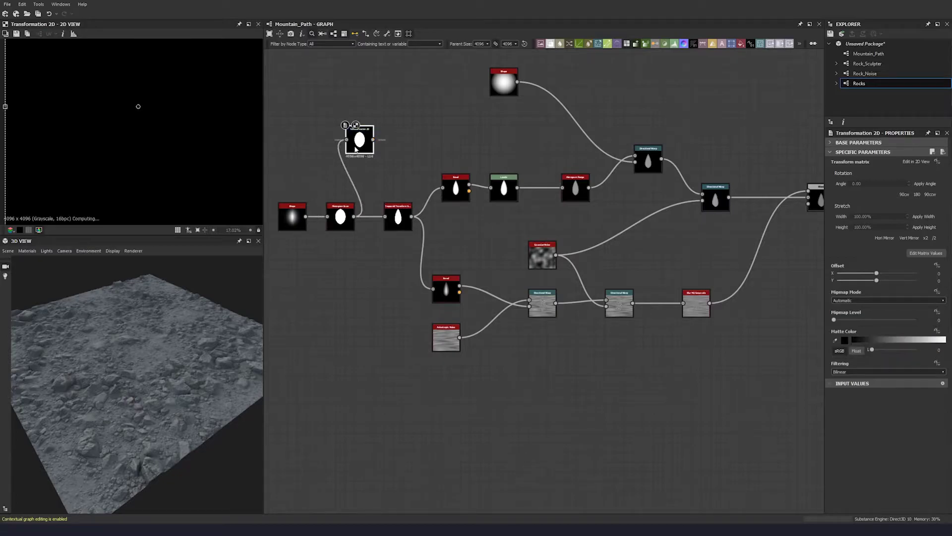
scroll(191, 183, "down", 5)
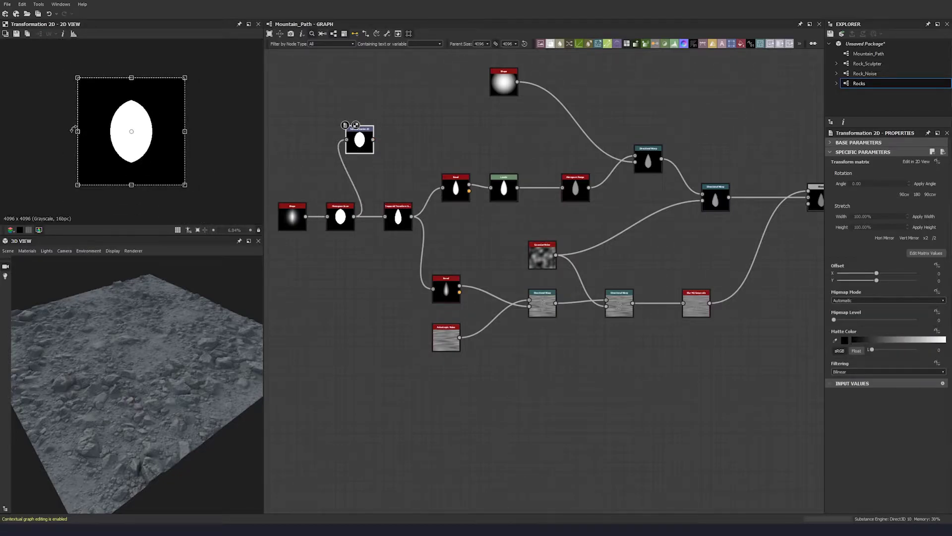
left_click_drag(75, 132, 126, 141)
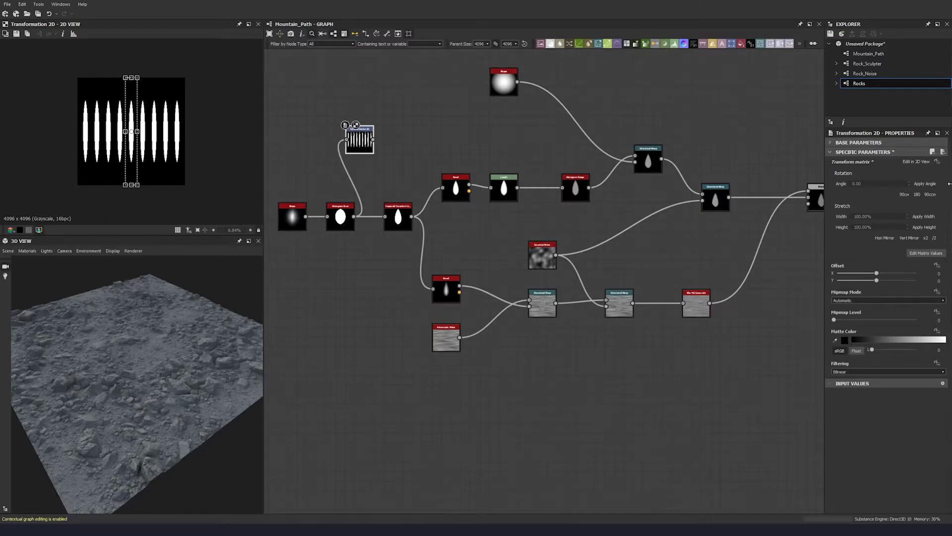
- Set the sliver Transformation 2D node's tiling mode to an absolute No Tiling so only one sliver remains
left_click(848, 142)
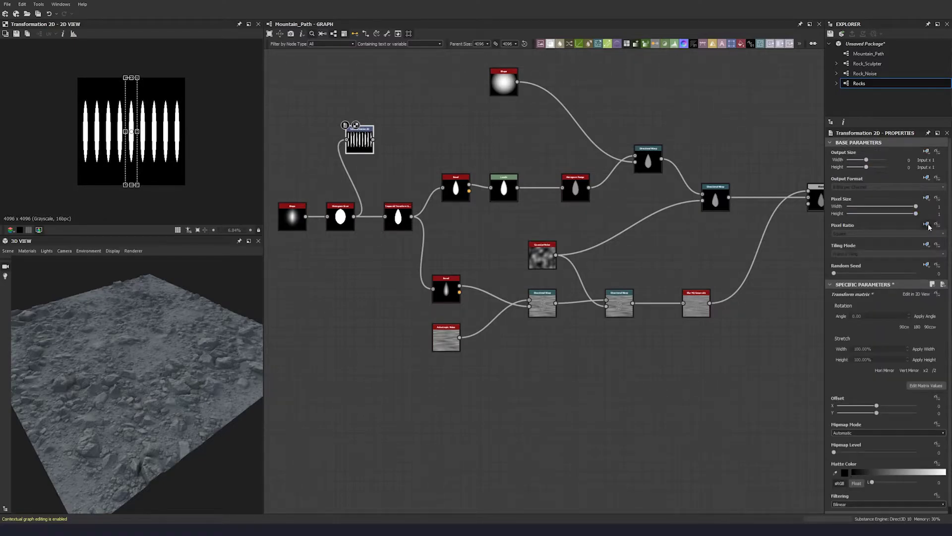
left_click(927, 245)
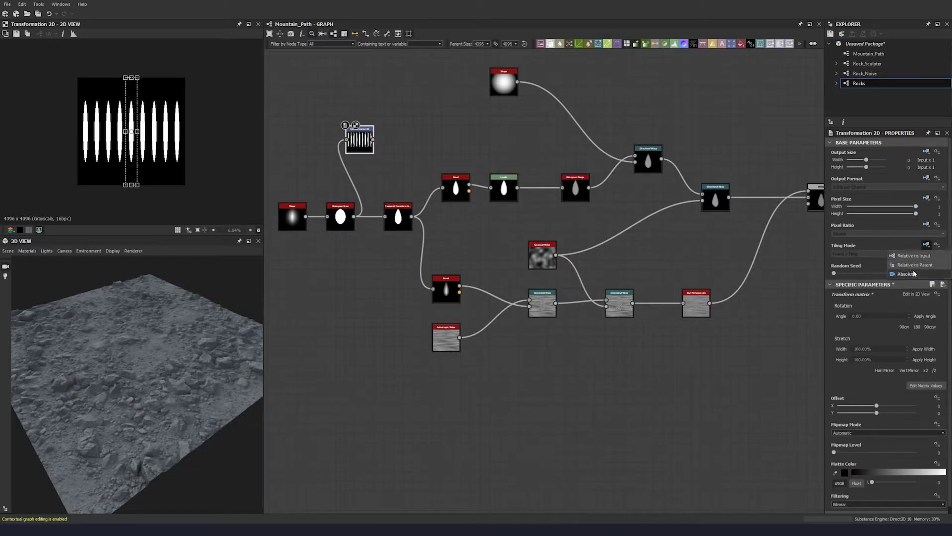
left_click(911, 264)
left_click(896, 253)
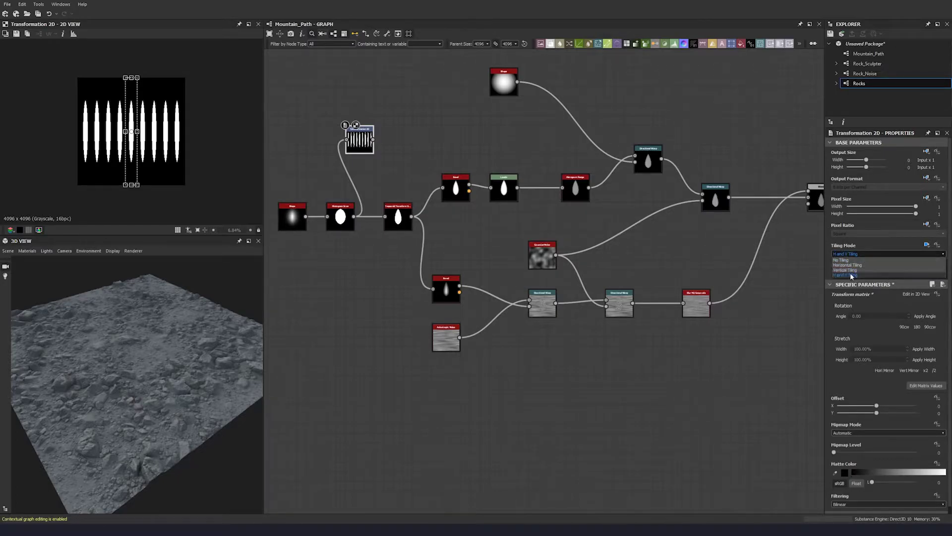
left_click(850, 260)
left_click(363, 290)
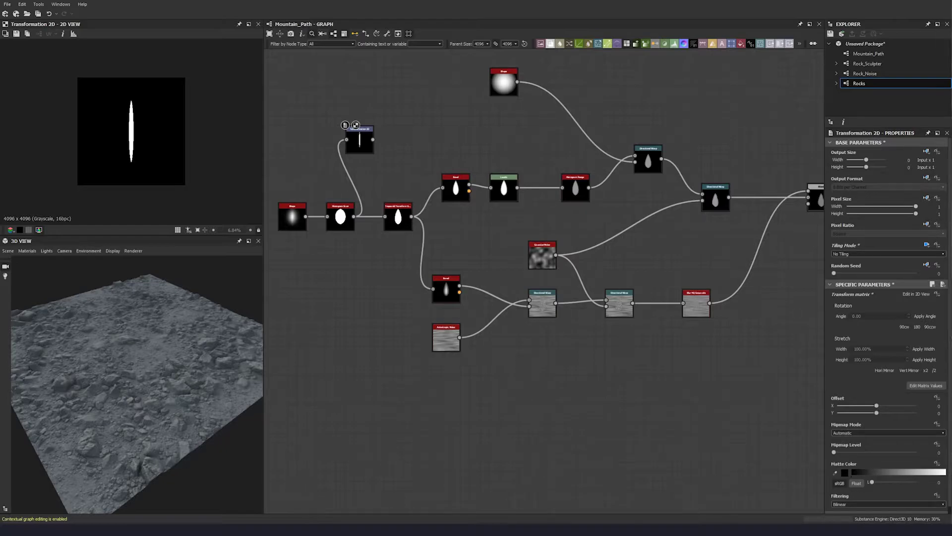
- Stretch the sliver vertically to about 1.6 times its height in the Transformation 2D node and narrow it very slightly
left_click(359, 138)
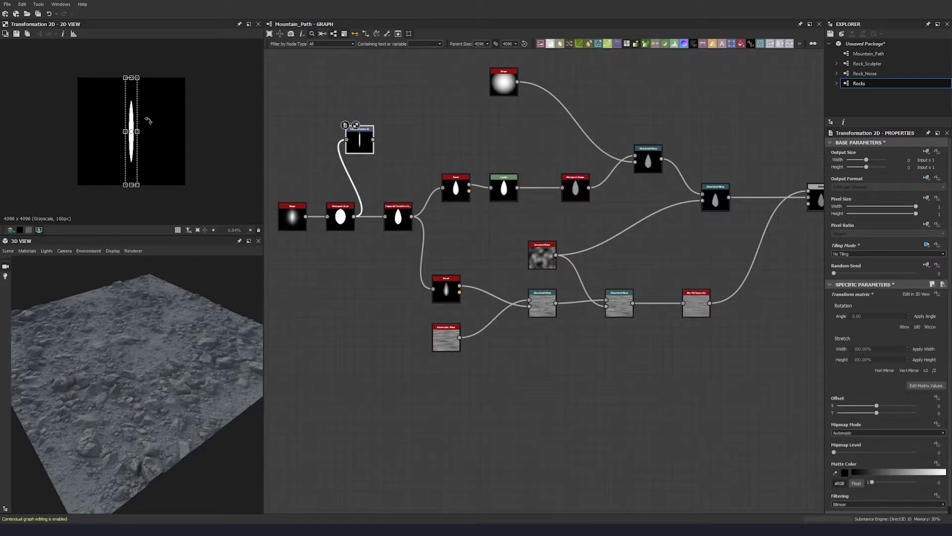
left_click_drag(131, 77, 132, 45)
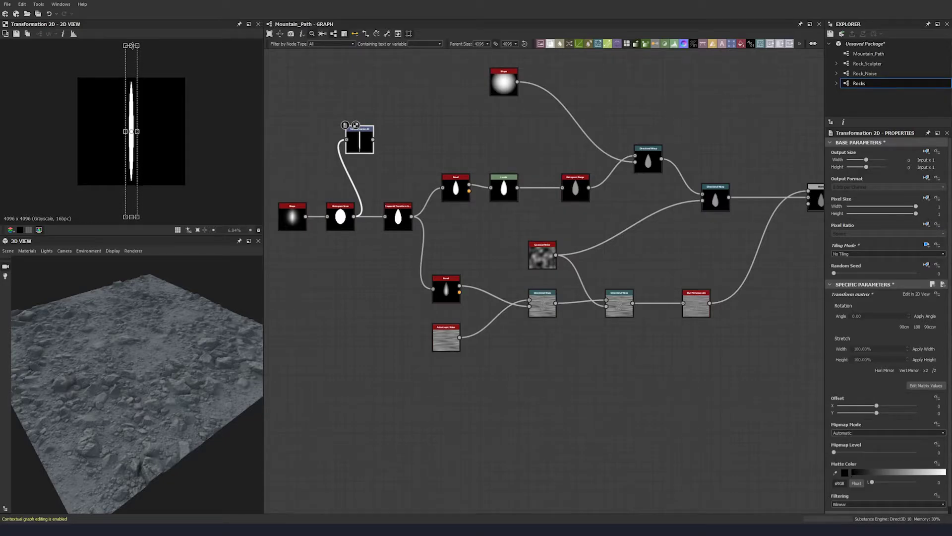
left_click_drag(137, 132, 136, 132)
- Duplicate the teardrop's upper Bevel node, place it above the original, and feed it the sliver Transformation 2D output
middle_click_drag(390, 152, 380, 154)
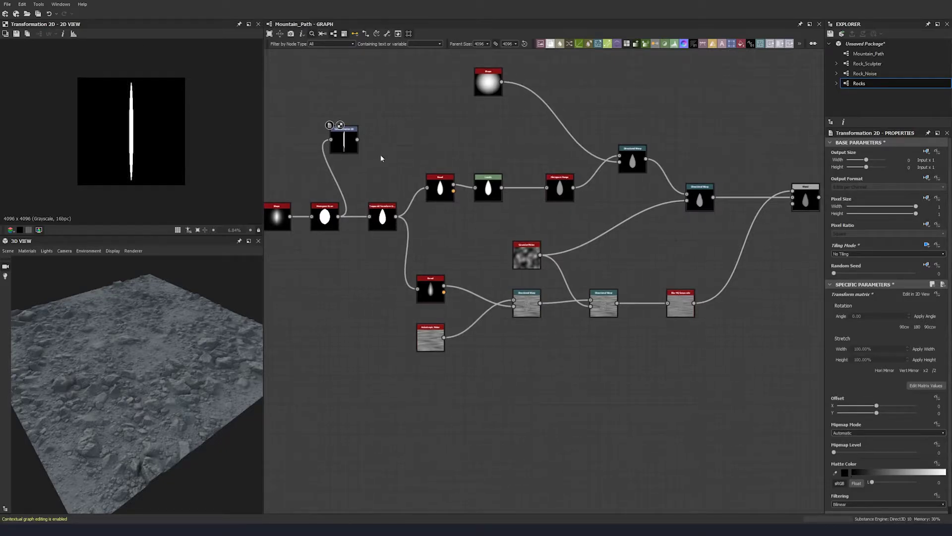
left_click(448, 198)
key("ctrl+c")
key("ctrl+v")
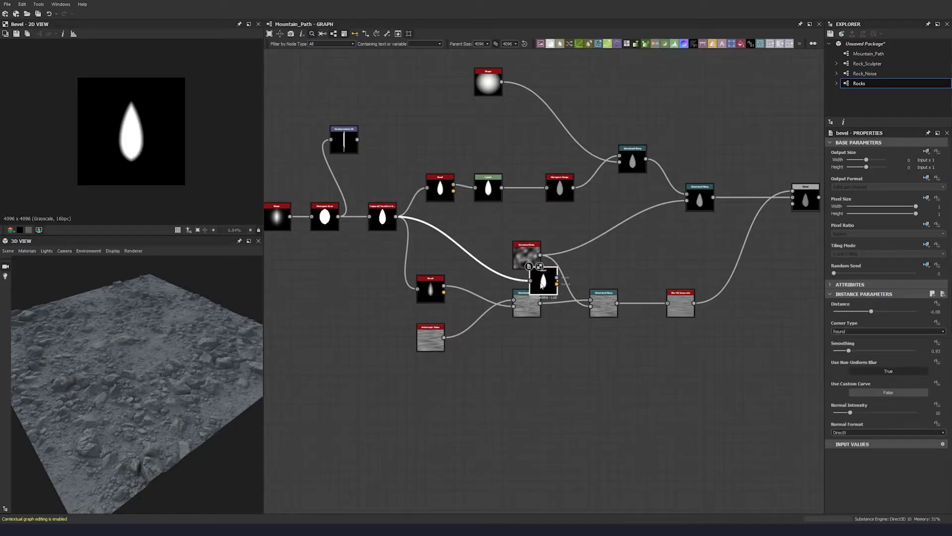
left_click_drag(548, 286, 430, 145)
left_click_drag(358, 139, 418, 139)
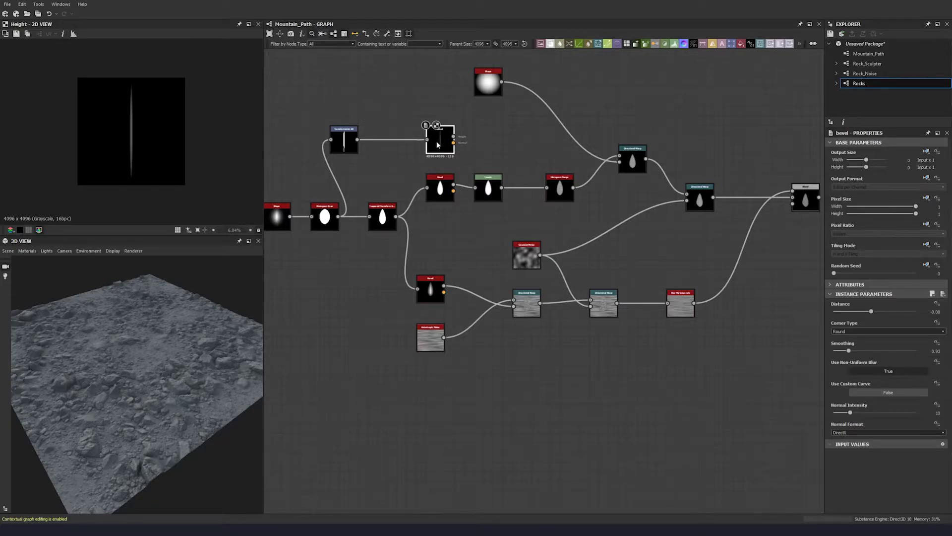
- Set the sliver Bevel's distance to -0.09 and smoothing to 0.28, and inspect the beveled sliver up close
left_click(830, 143)
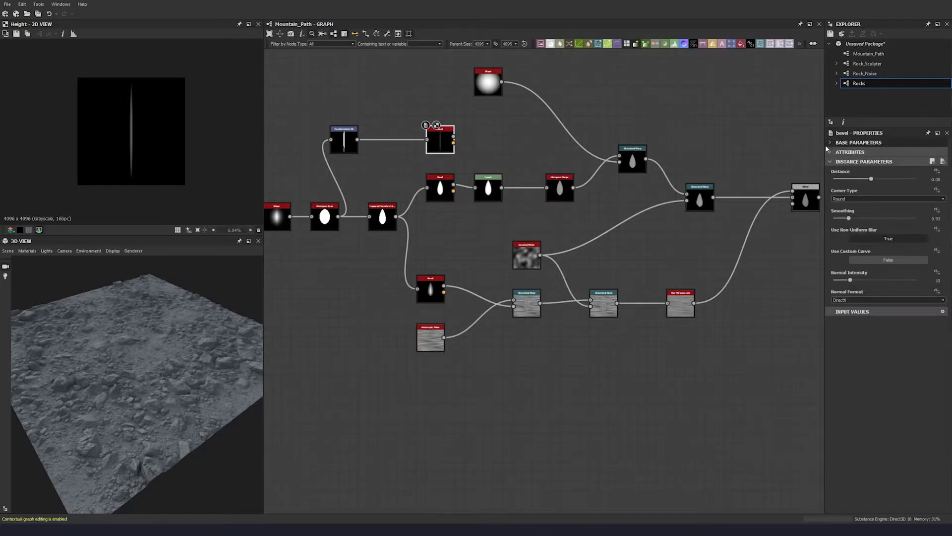
left_click(944, 182)
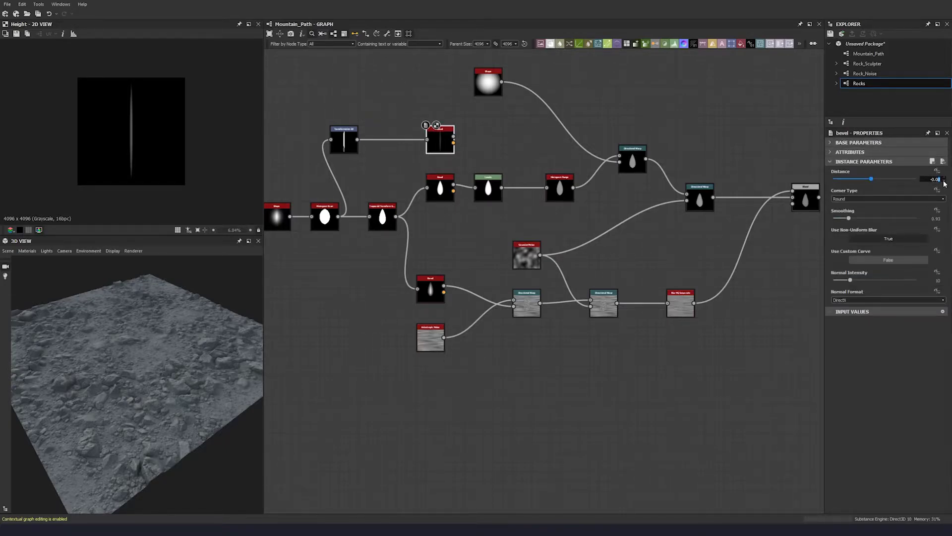
key("Return")
left_click(948, 219)
type("0.28")
key("Return")
scroll(137, 156, "up", 8)
middle_click_drag(171, 159, 154, 94)
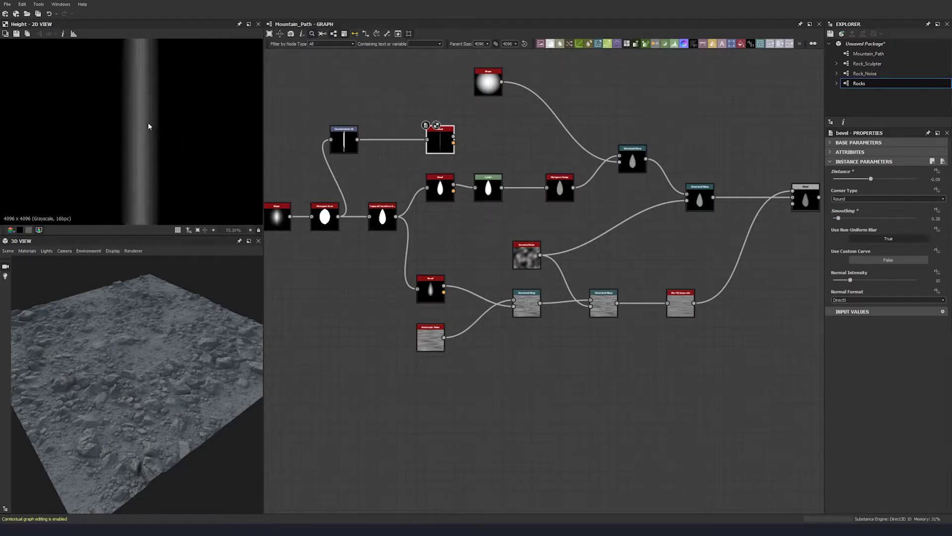
scroll(148, 126, "up", 4)
scroll(130, 118, "down", 4)
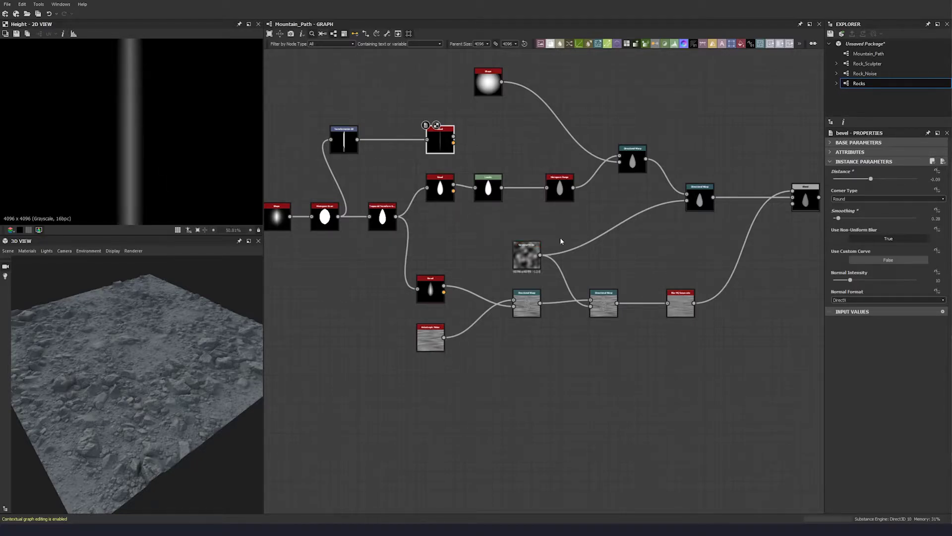
- Duplicate the teardrop's first Directional Warp, feed it the sliver Bevel's height, and line it up with the soft Shape node
middle_click_drag(672, 161, 544, 213)
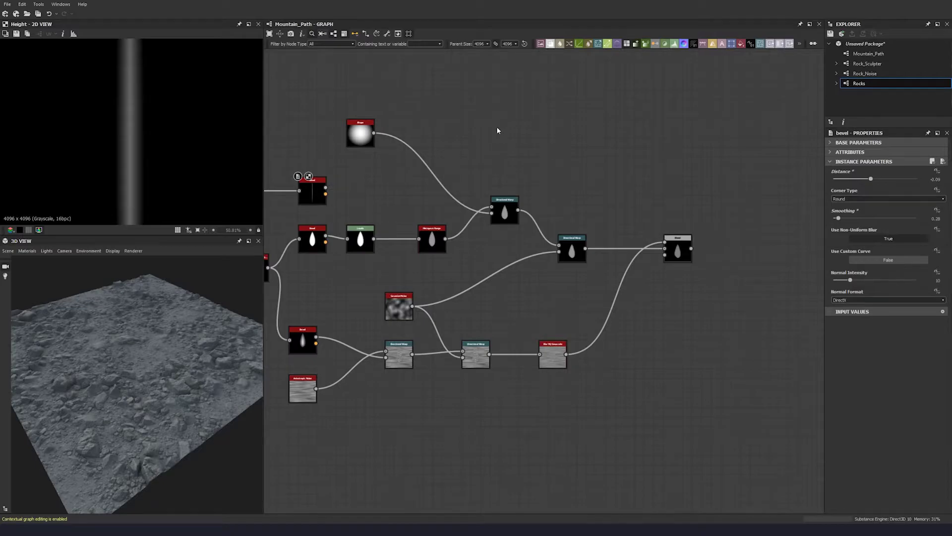
left_click(503, 215)
key("ctrl+d")
left_click_drag(542, 279, 503, 121)
left_click_drag(326, 188, 491, 121)
left_click_drag(365, 140, 316, 120)
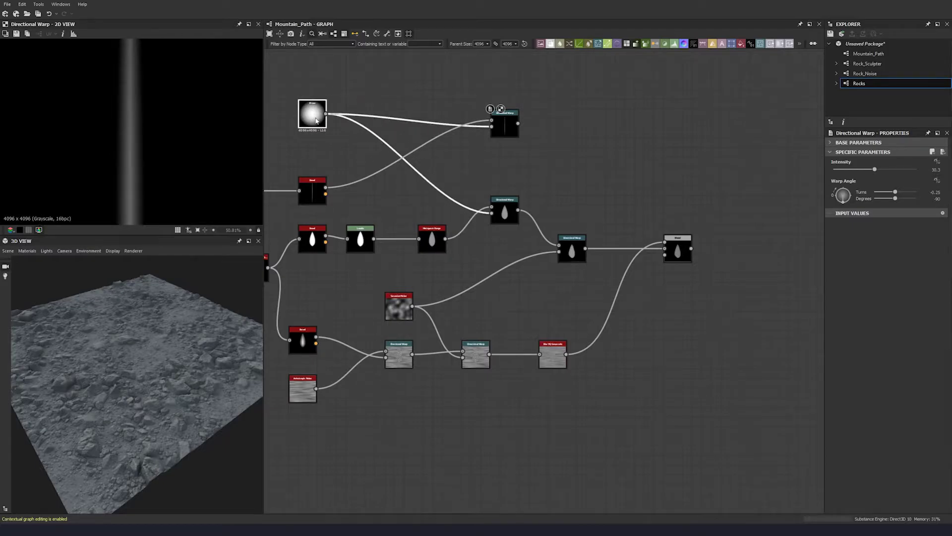
scroll(90, 142, "down", 5)
left_click_drag(503, 130, 500, 119)
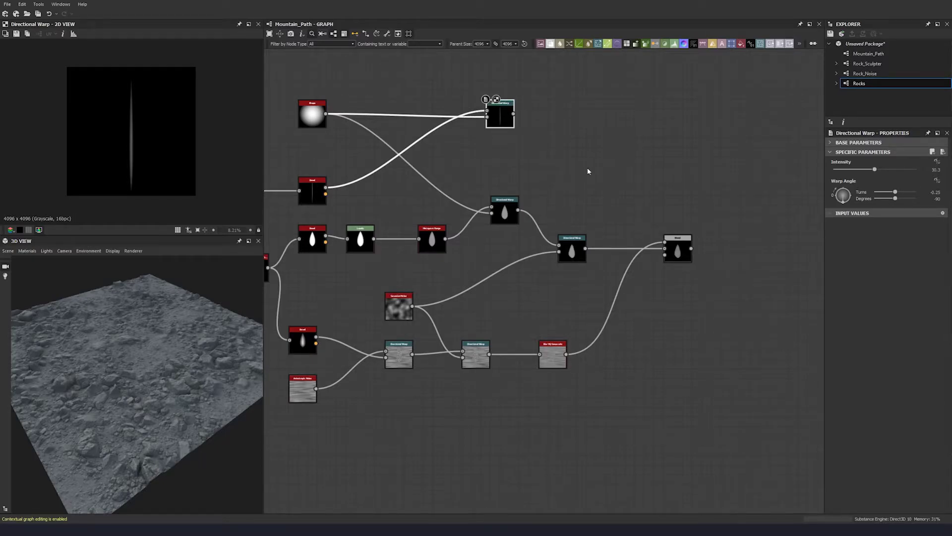
- Set the sliver Directional Warp's angle to -66 degrees and its intensity to 34.2
left_click(834, 198)
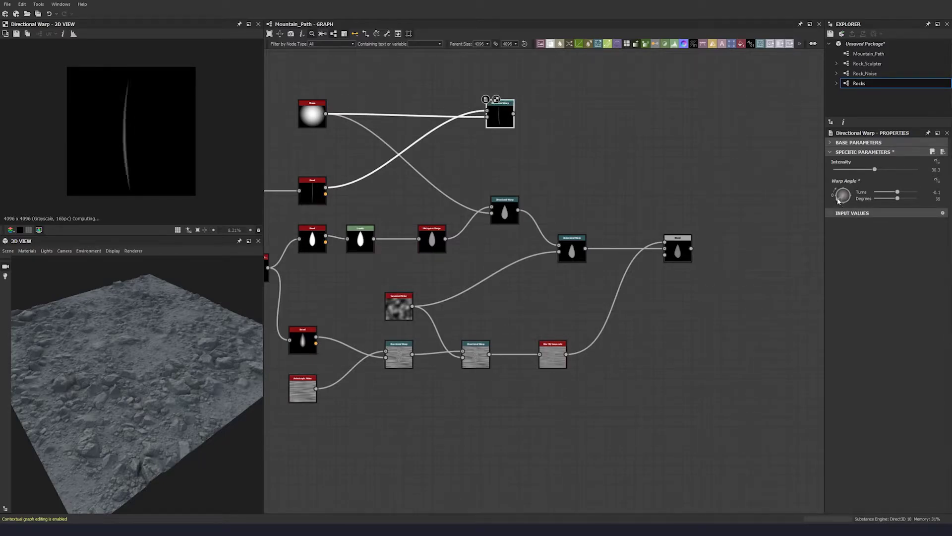
left_click(833, 197)
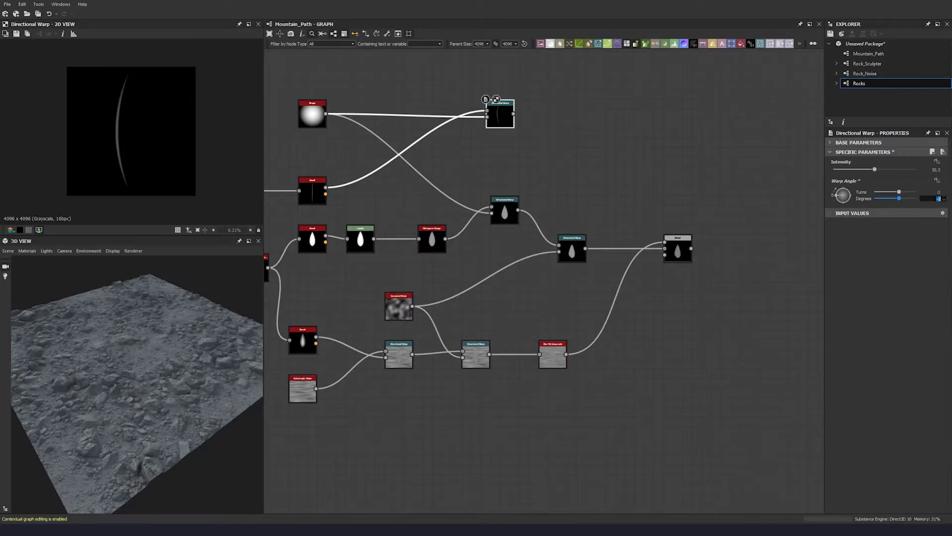
type("66")
key("Return")
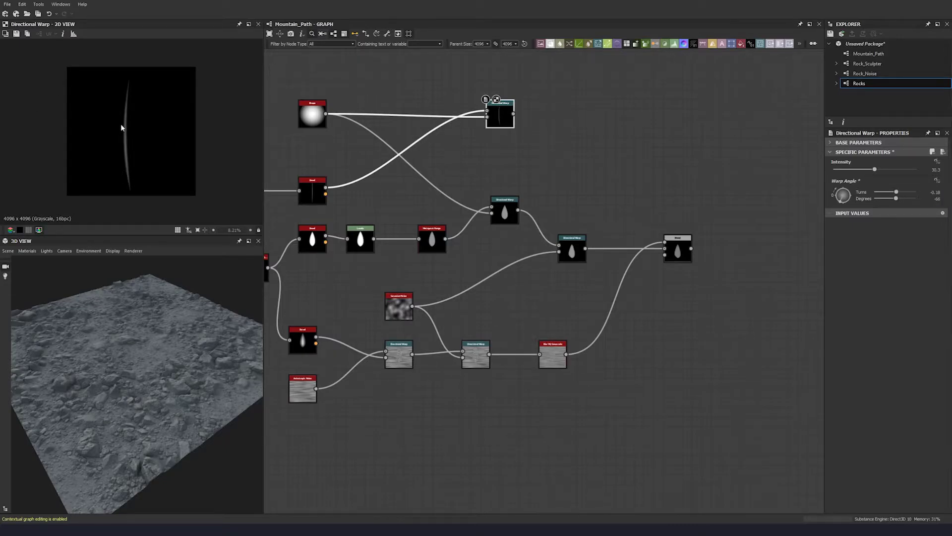
left_click(946, 169)
type("34.2")
key("Return")
- Align the sliver's Directional Warp above the teardrop's first warp and shift the soft Shape node slightly down
left_click(548, 165)
left_click_drag(505, 118, 510, 118)
left_click(532, 162)
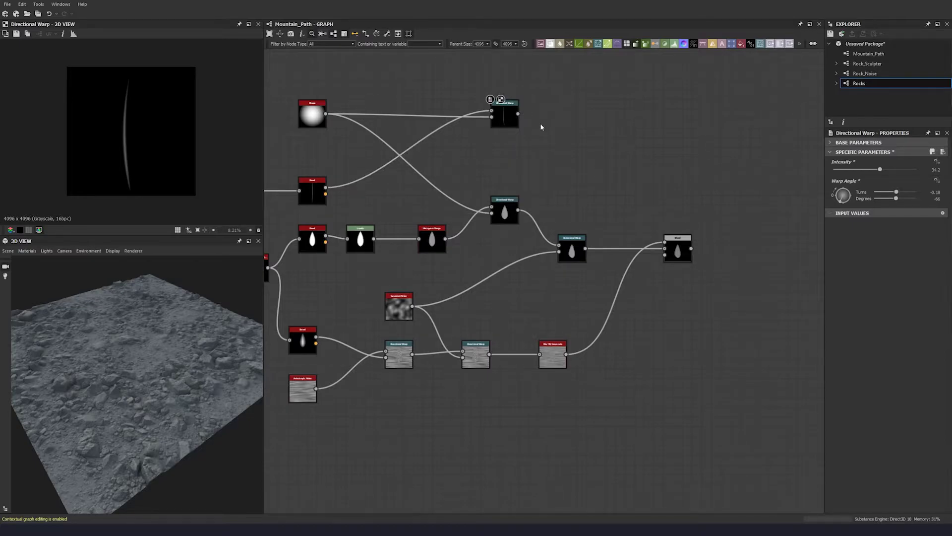
middle_click_drag(326, 129, 369, 123)
left_click_drag(369, 123, 370, 133)
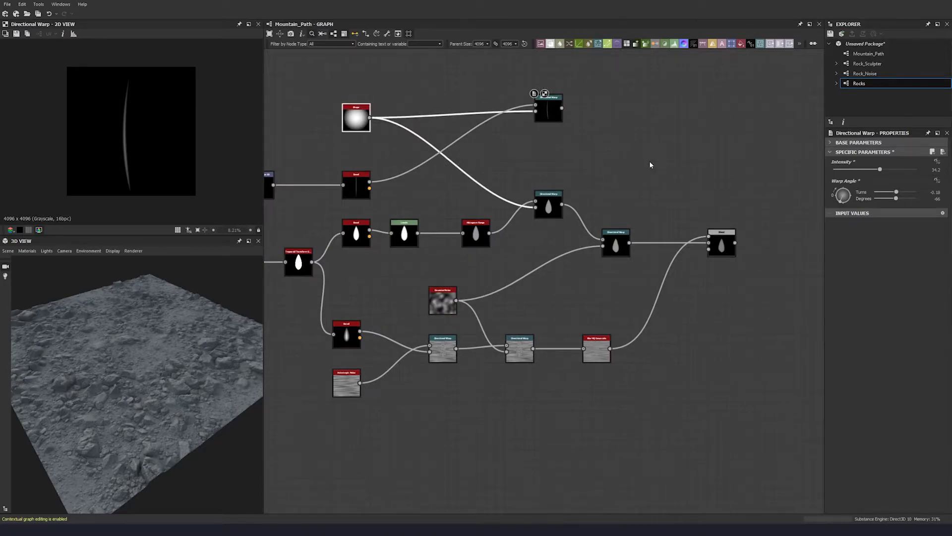
middle_click_drag(652, 161, 574, 162)
left_click(470, 206)
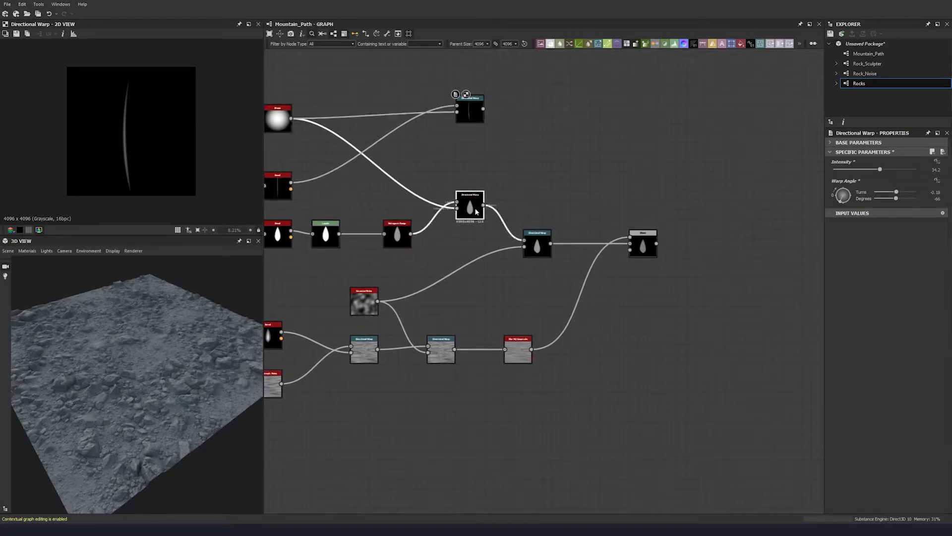
key("ctrl+d")
left_click(544, 214)
key("ctrl+s")
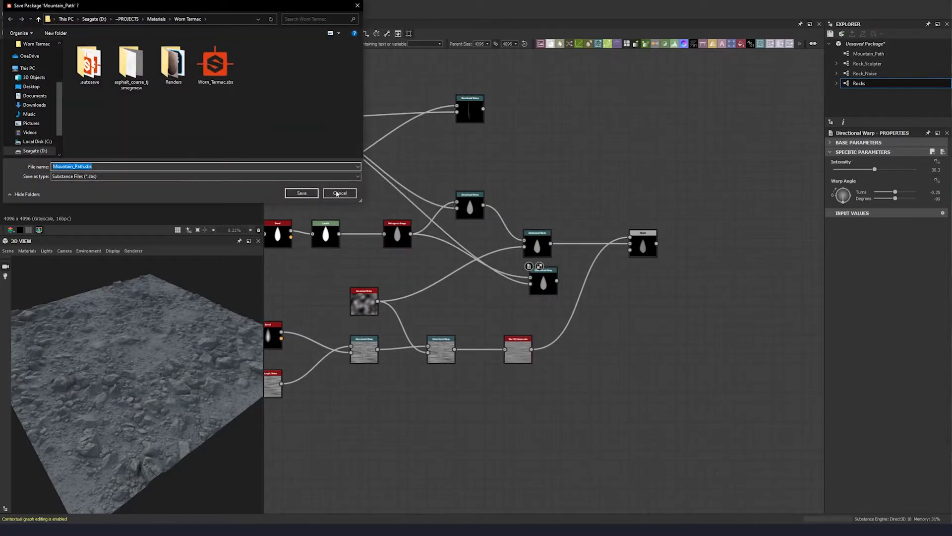
left_click(340, 194)
key("ctrl+z")
- Duplicate the teardrop's noise-driven Directional Warp and feed it the sliver's first Directional Warp output
double_click(541, 243)
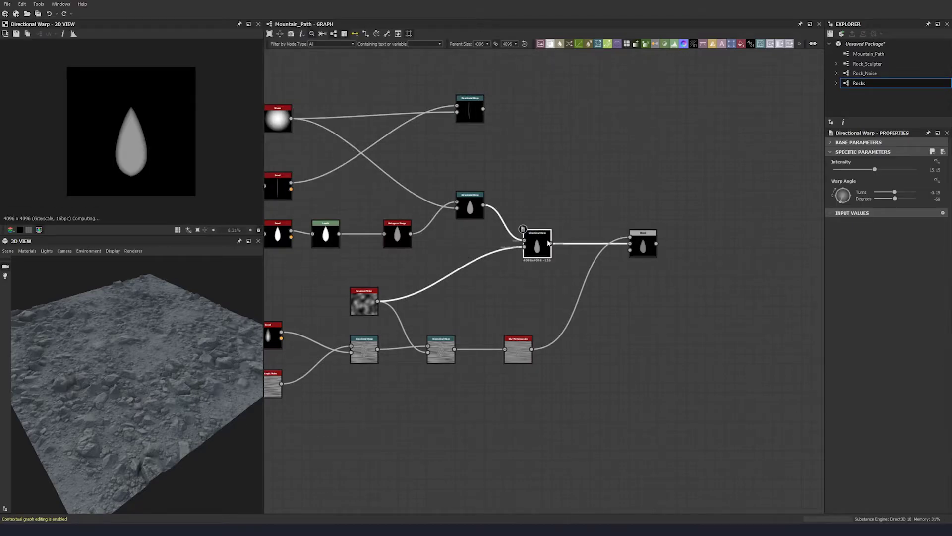
key("ctrl+d")
left_click_drag(551, 287, 573, 134)
left_click_drag(483, 109, 552, 124)
middle_click_drag(574, 135, 557, 121)
mouse_move(556, 120)
left_mouse_down()
mouse_move(567, 110)
mouse_move(550, 124)
left_mouse_up()
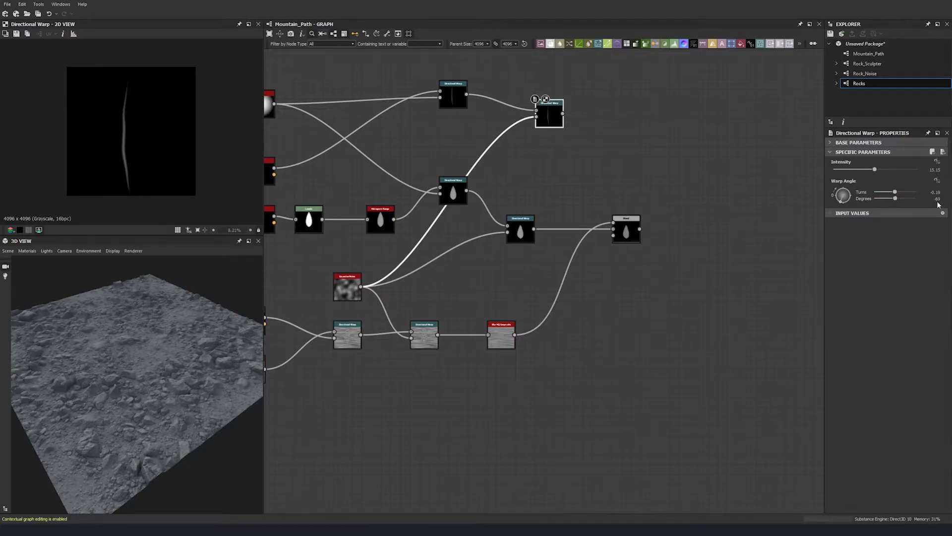
- Set the sliver's noise-driven Directional Warp intensity to 20 and move the node nearly level with the preceding warp
left_click(935, 170)
type("20")
key("Return")
middle_click_drag(572, 128, 543, 131)
left_click_drag(526, 128, 526, 113)
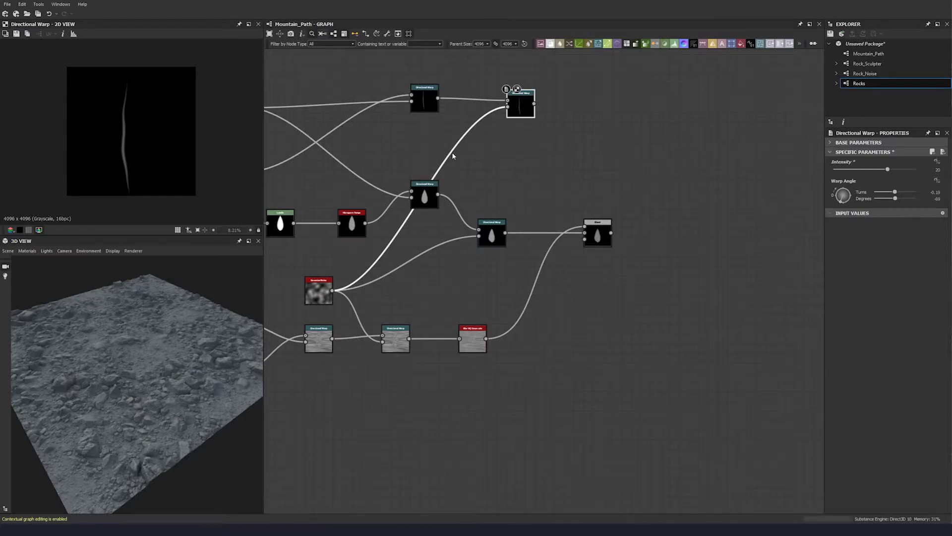
- Move the Blend node slightly farther from the teardrop's final Directional Warp
middle_click_drag(607, 154, 540, 172)
scroll(541, 173, "down", 3)
left_click_drag(522, 130, 429, 164)
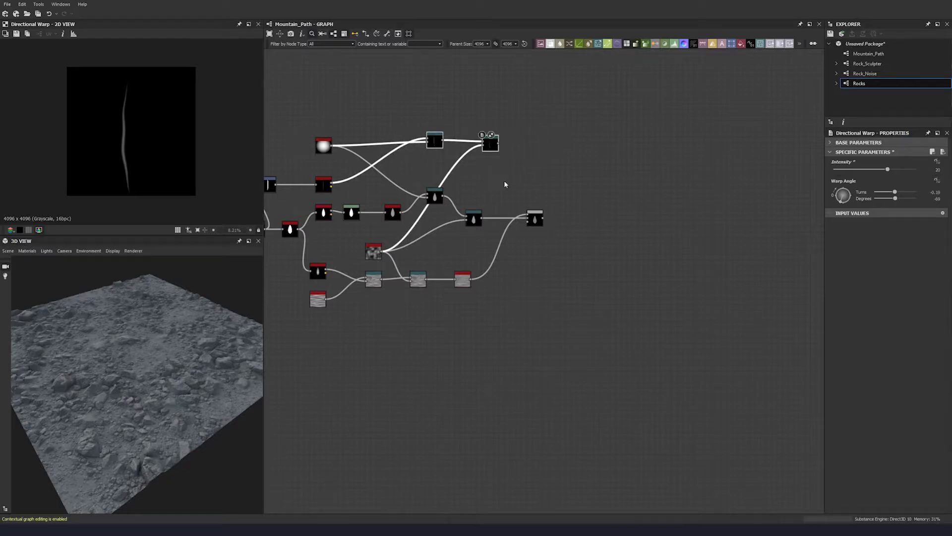
mouse_move(537, 219)
left_mouse_down()
mouse_move(552, 222)
mouse_move(543, 220)
left_mouse_up()
scroll(539, 231, "up", 5)
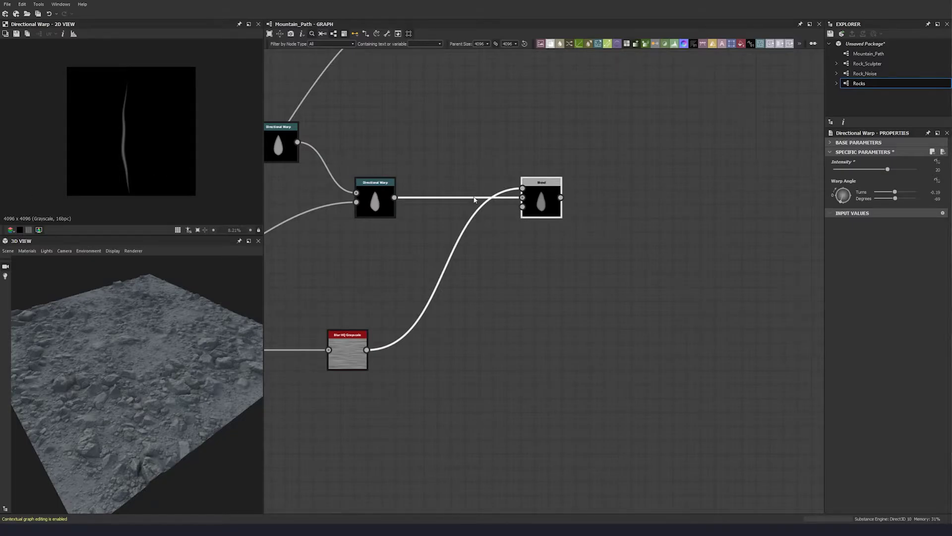
scroll(475, 198, "down", 5)
middle_click_drag(480, 204, 542, 227)
left_click_drag(531, 131, 456, 155)
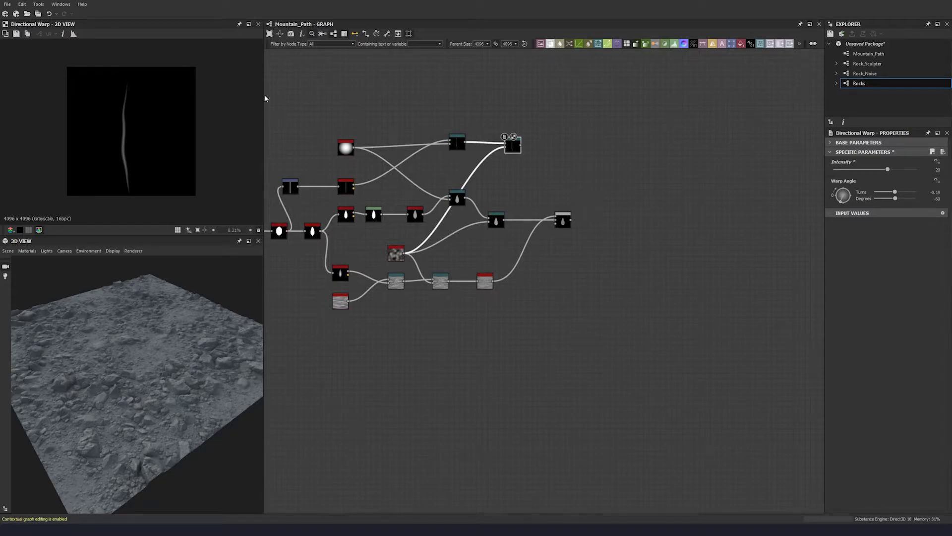
left_click_drag(198, 383, 146, 376)
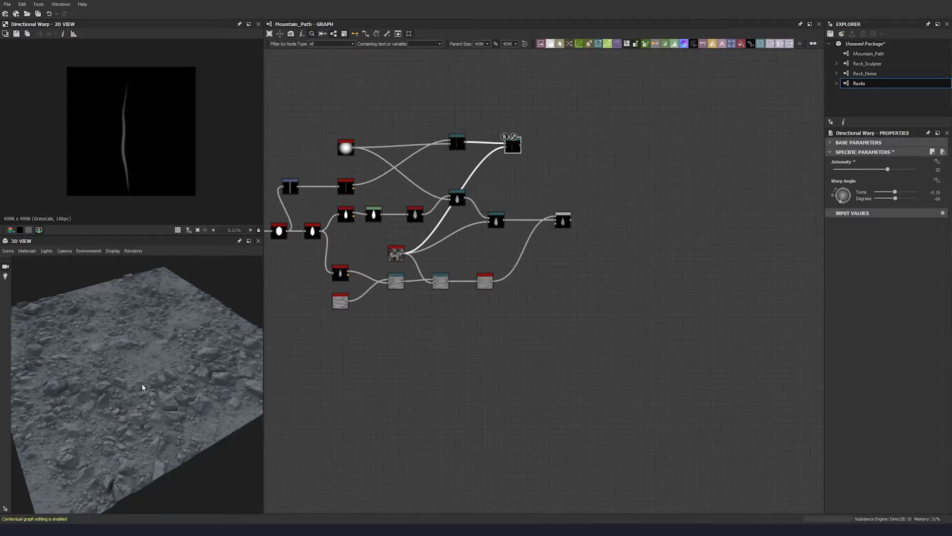
- Move the soft Shape node and both sliver Directional Warps up, away from the teardrop branch
left_click(550, 143)
left_click_drag(543, 118, 345, 139)
left_click(562, 162)
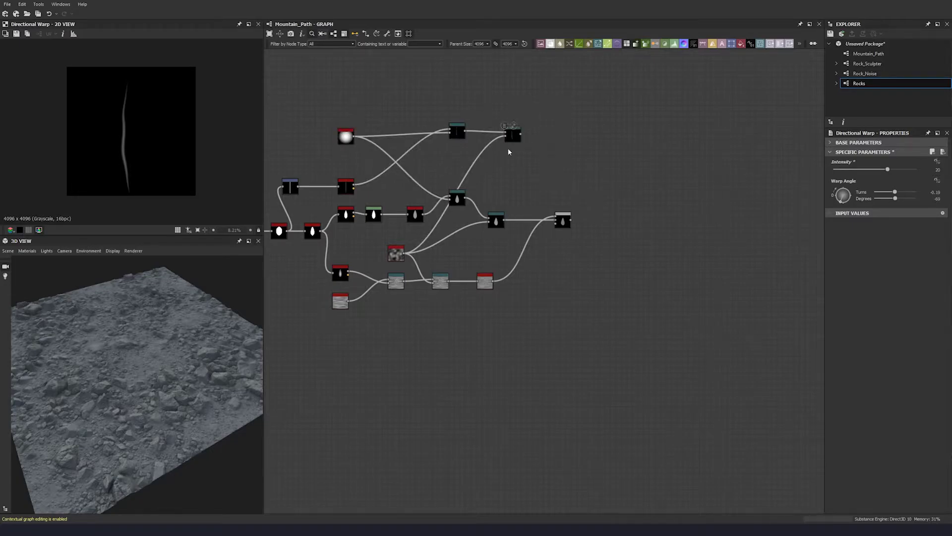
- Nudge the Blend node a little farther from the teardrop warp and show its output in the 2D view
left_click(519, 135)
middle_click_drag(567, 205, 563, 185)
left_click_drag(561, 202, 567, 202)
double_click(559, 197)
left_click(597, 182)
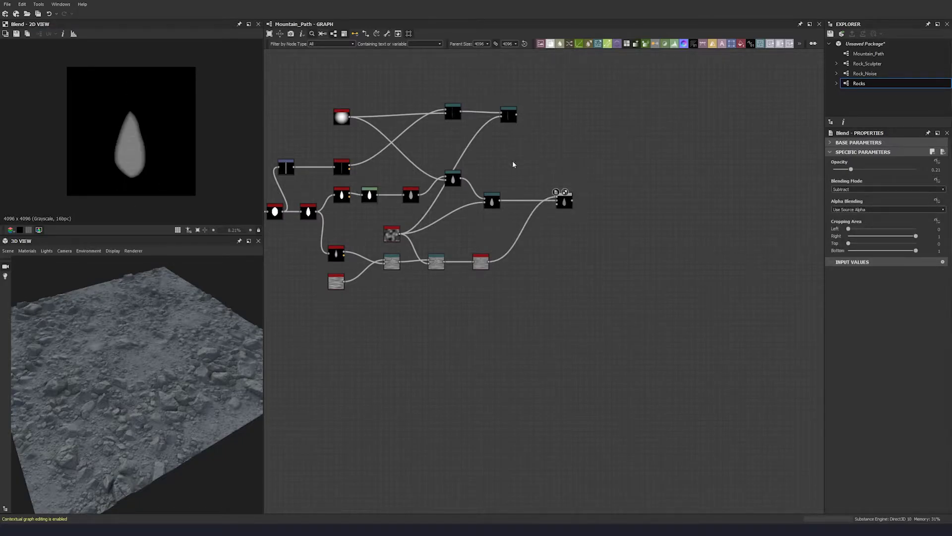
- Add a Transformation 2D node between the sliver and teardrop warps and feed it the sliver Bevel's height output
key("space")
type("tran")
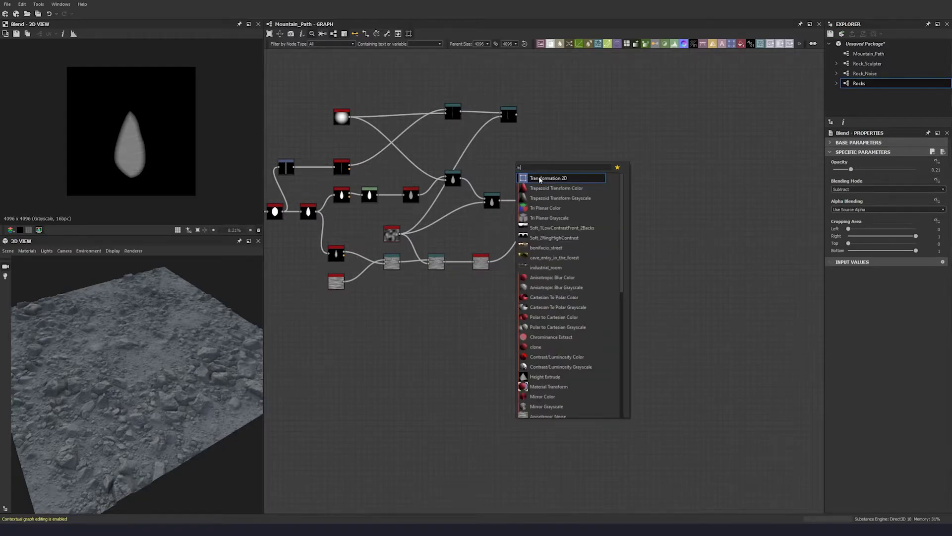
key("Return")
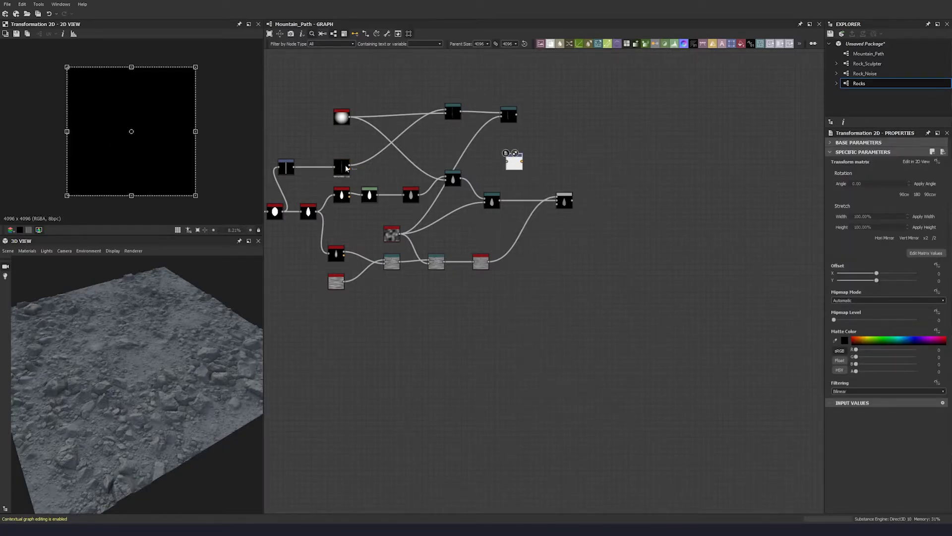
mouse_move(350, 165)
left_mouse_down()
mouse_move(472, 143)
mouse_move(512, 167)
left_mouse_up()
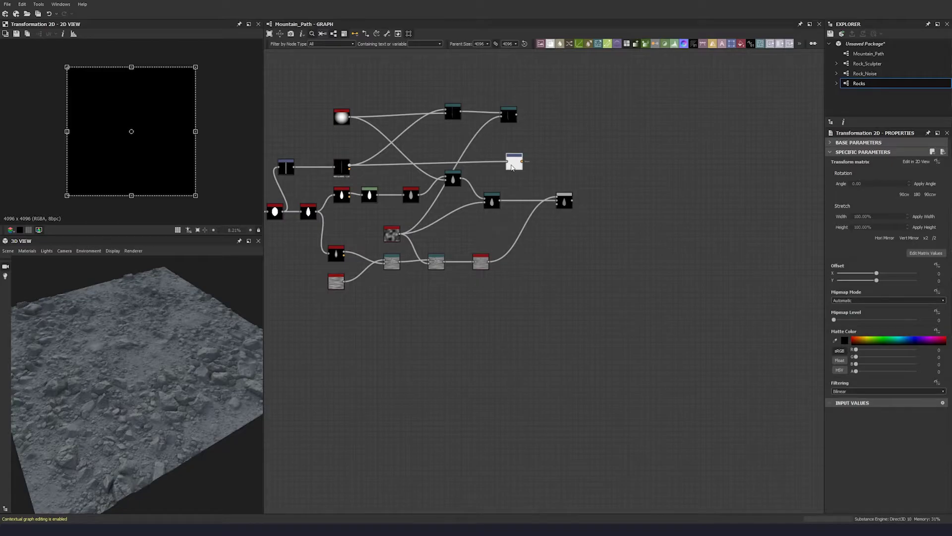
- Squash and narrow the sliver in its Transformation 2D node into a short thin stem at the bottom centre of the tile
left_click_drag(131, 67, 132, 157)
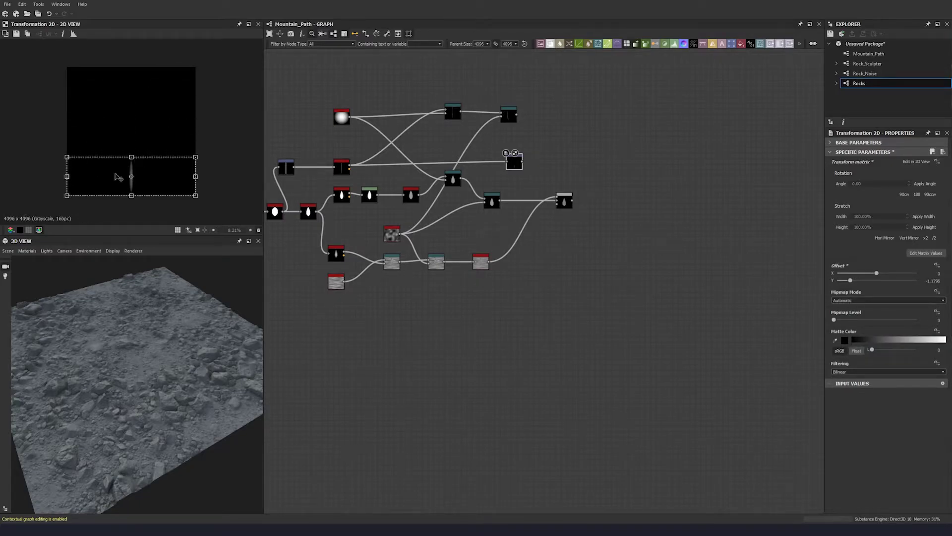
left_click_drag(67, 176, 97, 180)
key("ctrl+z")
left_click_drag(195, 176, 132, 158)
left_click(590, 203)
key("space")
left_click(608, 223)
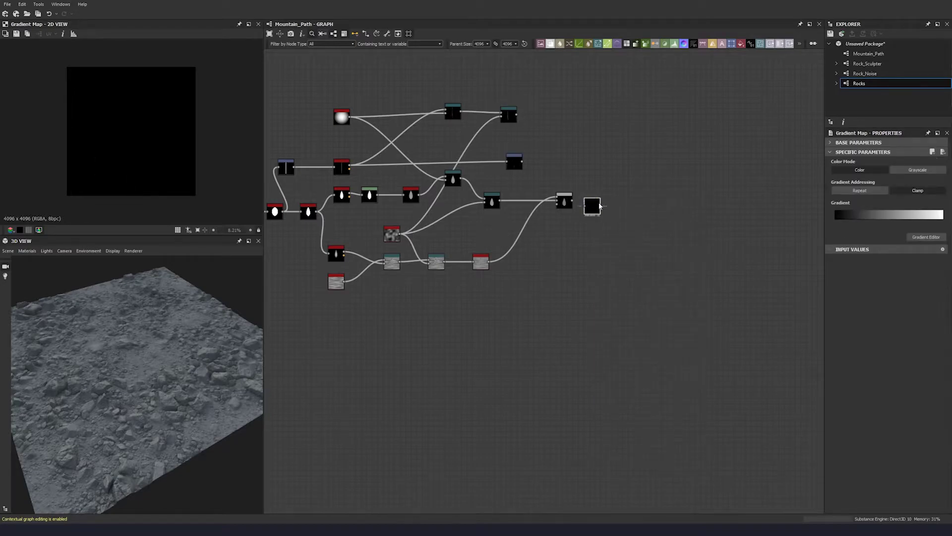
scroll(599, 202, "up", 3)
key("ctrl+z")
- Add a Blend node with the stem transform as foreground and the detailed teardrop as background, using Max (Lighten) mode
key("space")
left_click(618, 224)
left_click_drag(546, 198, 585, 197)
left_click_drag(541, 163, 439, 117)
left_click(593, 193)
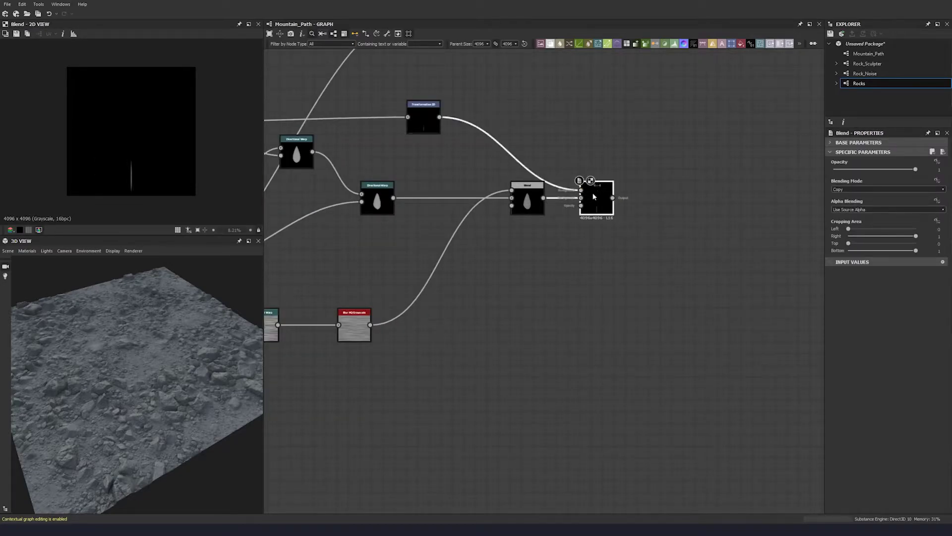
left_click(862, 188)
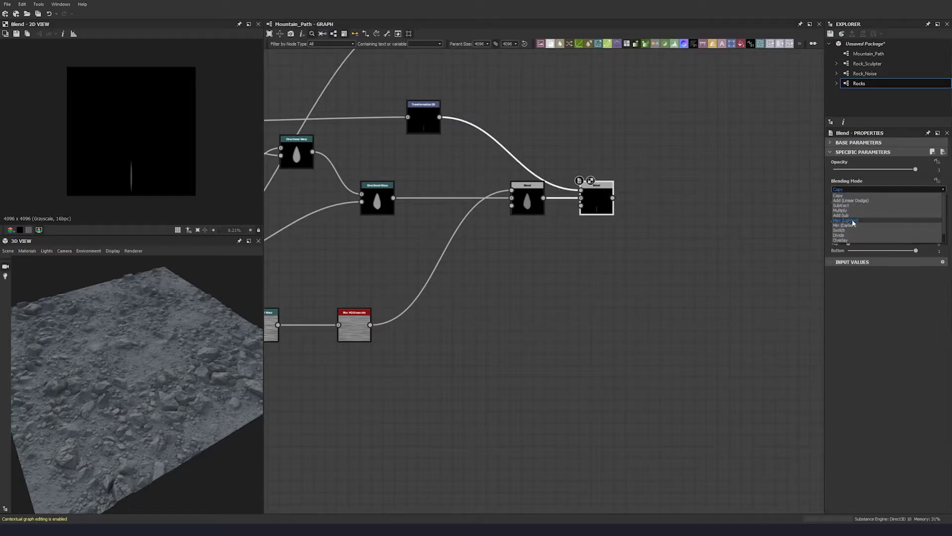
left_click(847, 220)
scroll(130, 187, "up", 5)
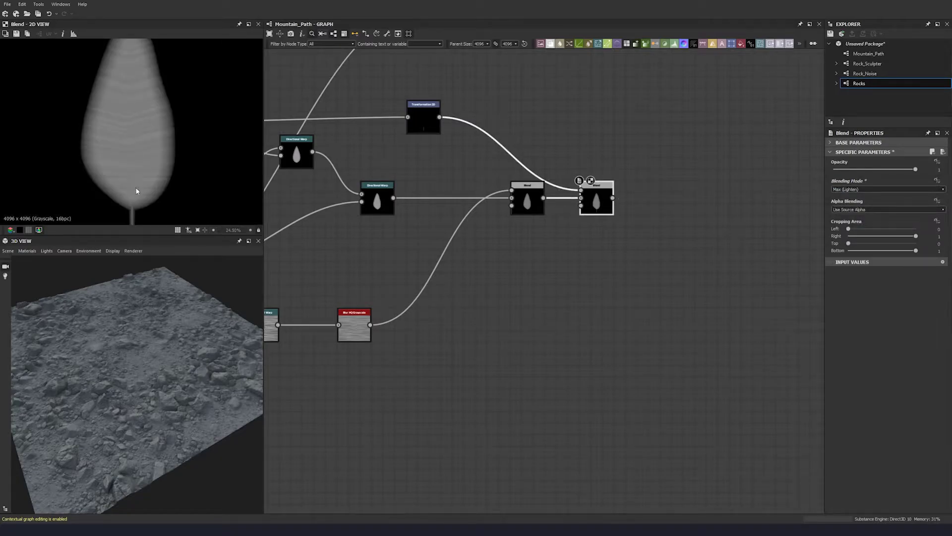
scroll(137, 171, "down", 6)
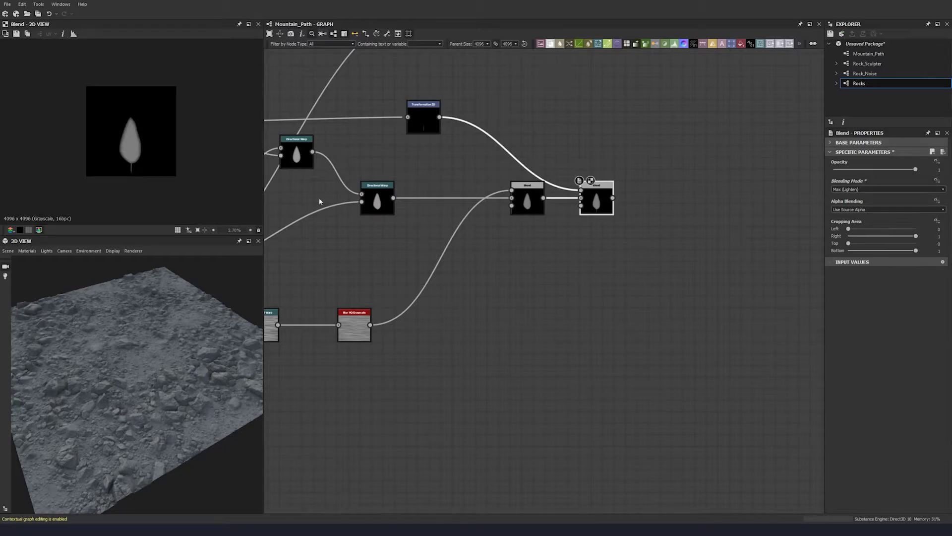
- Space out the graph by moving the Max (Lighten) Blend, the stem's Transformation 2D and the first two shape nodes farther apart
scroll(639, 199, "down", 5)
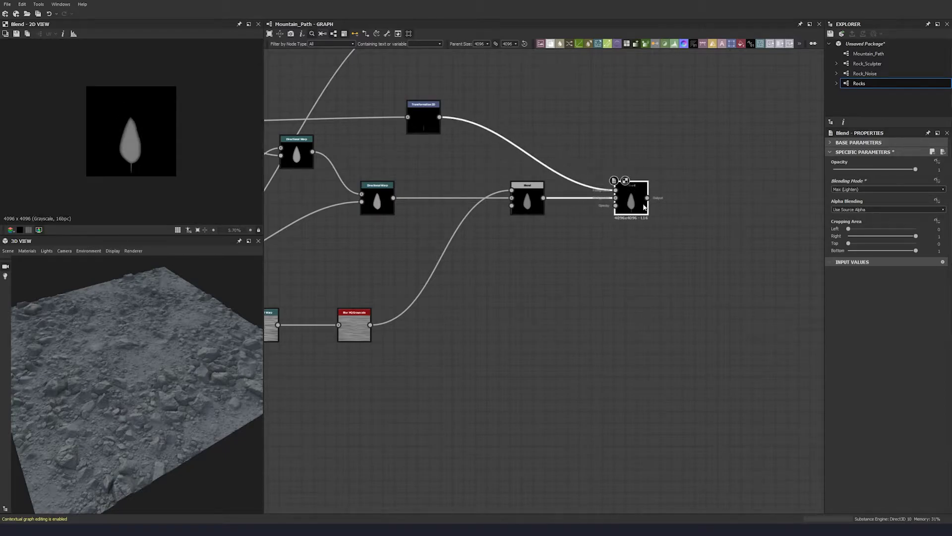
left_click_drag(558, 176, 600, 176)
left_click_drag(153, 376, 352, 346)
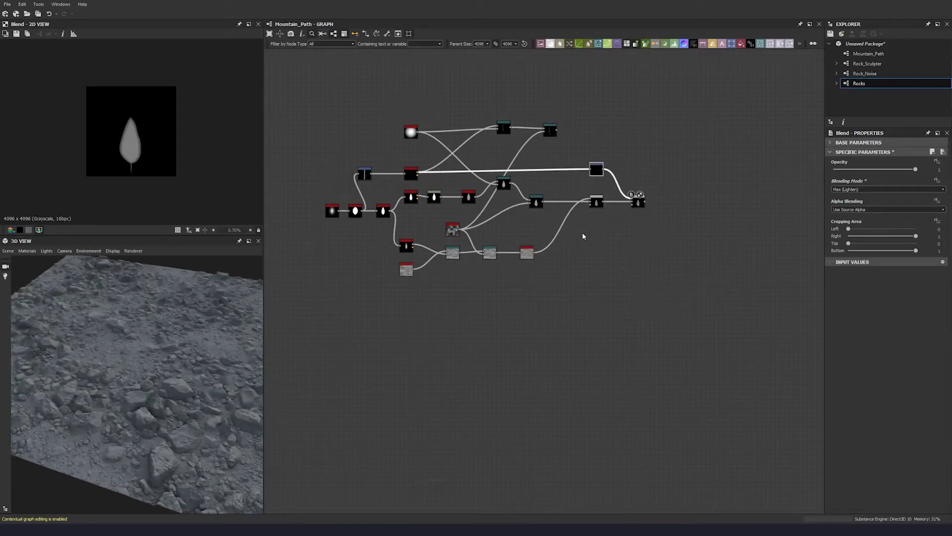
left_click_drag(314, 201, 341, 214)
left_click(399, 224)
middle_click_drag(581, 229, 553, 235)
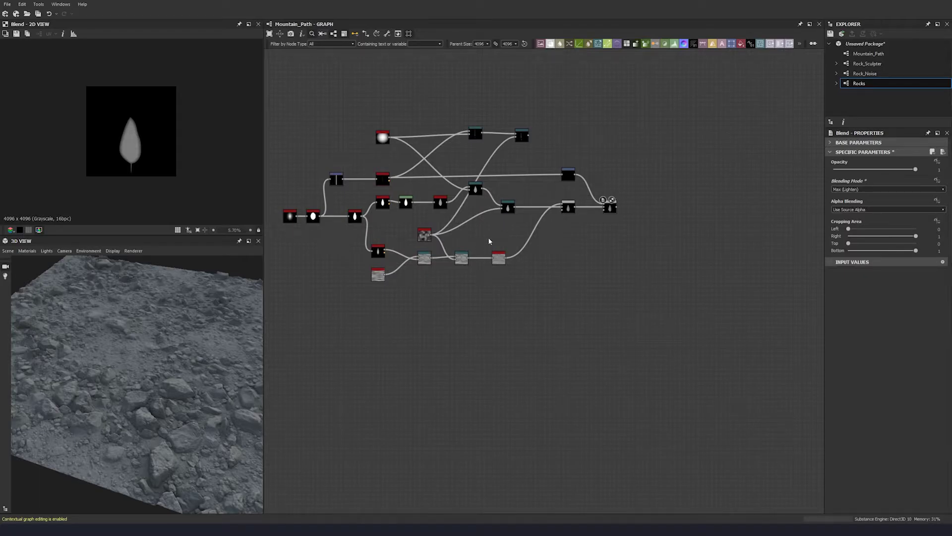
- Align the teardrop's final Directional Warp and both Blend nodes with the starting shape's row, placing the stem transform above the first Blend
left_click_drag(508, 208, 503, 232)
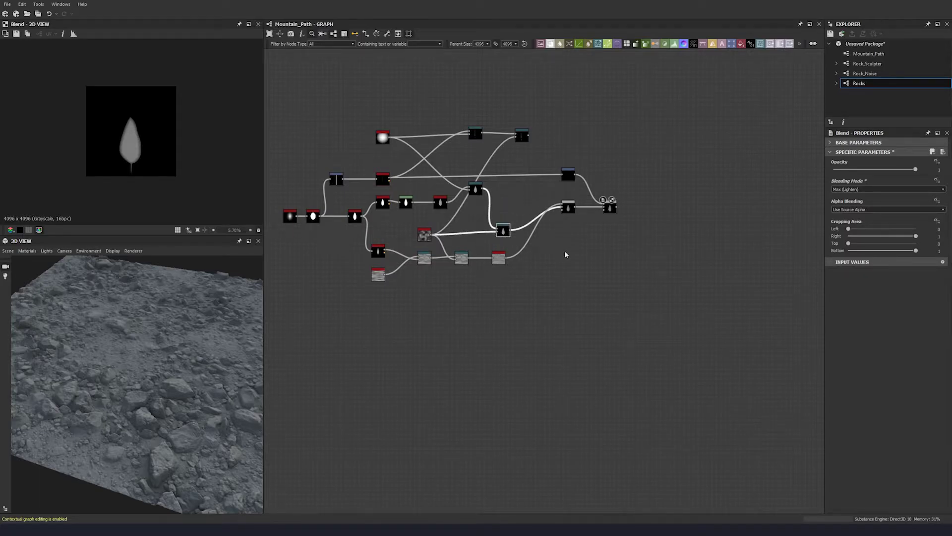
mouse_move(568, 208)
left_mouse_down()
mouse_move(563, 254)
mouse_move(557, 222)
left_mouse_up()
left_click_drag(501, 238, 559, 217)
left_click_drag(613, 207, 609, 217)
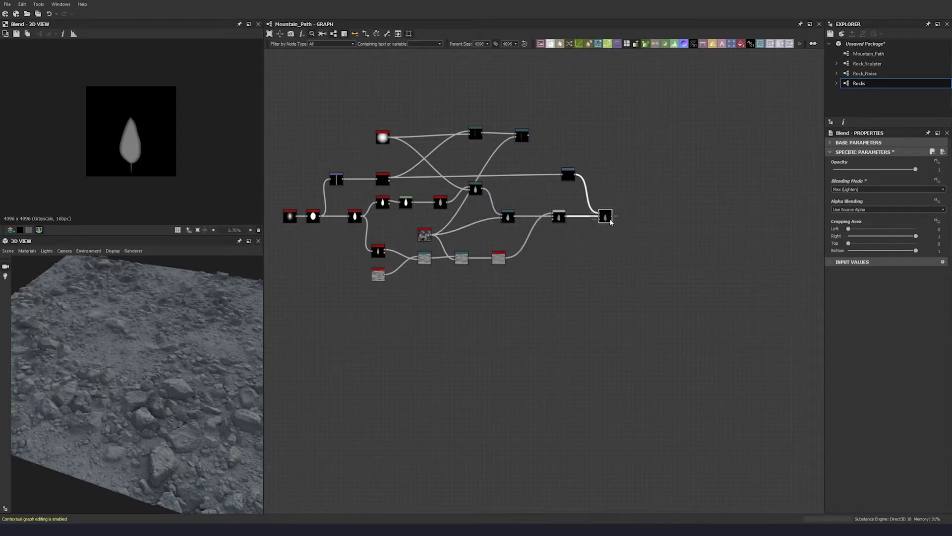
left_click_drag(571, 180, 562, 180)
left_click(605, 214)
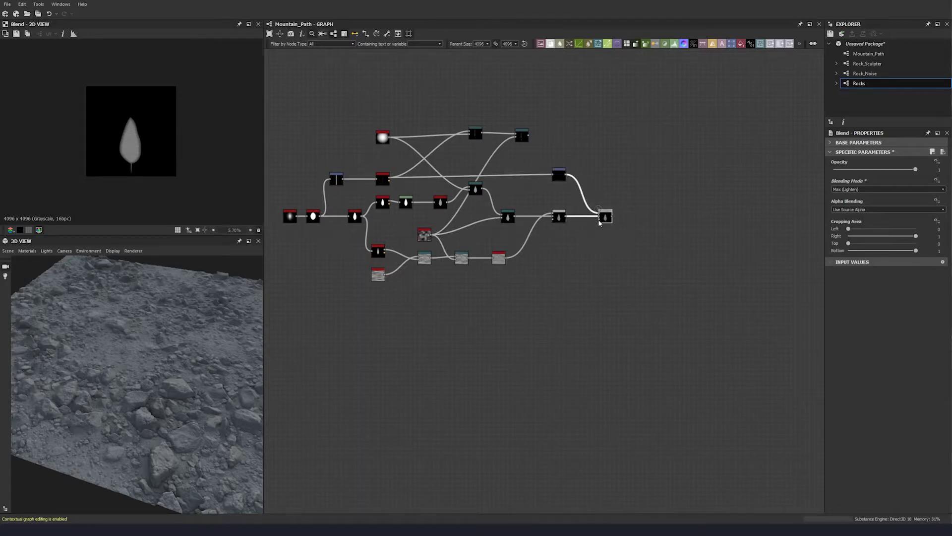
- Add a Transformation 2D node after the Max (Lighten) Blend and shift the leaf upward to a Y offset of about 0.104
scroll(606, 220, "up", 5)
key("space")
type("tra")
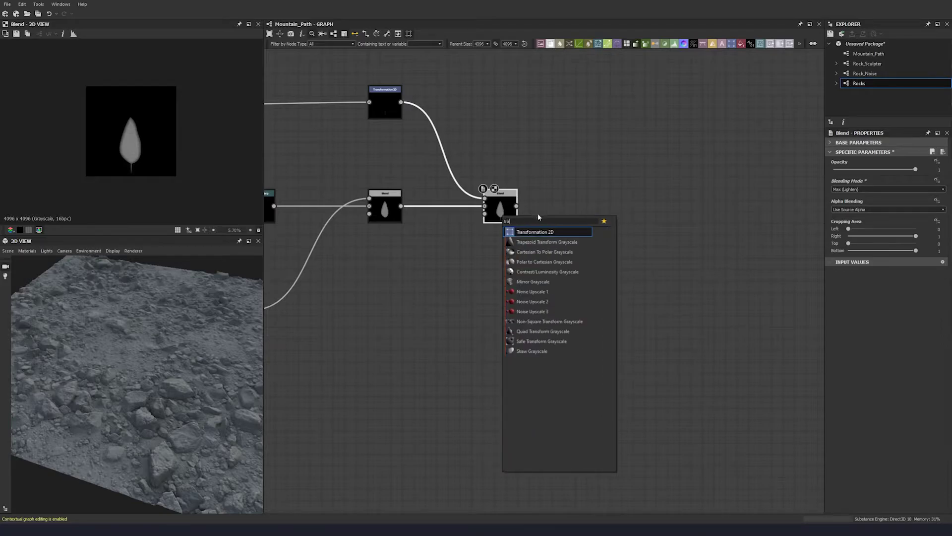
left_click(544, 232)
left_click_drag(133, 159, 132, 150)
left_click(525, 294)
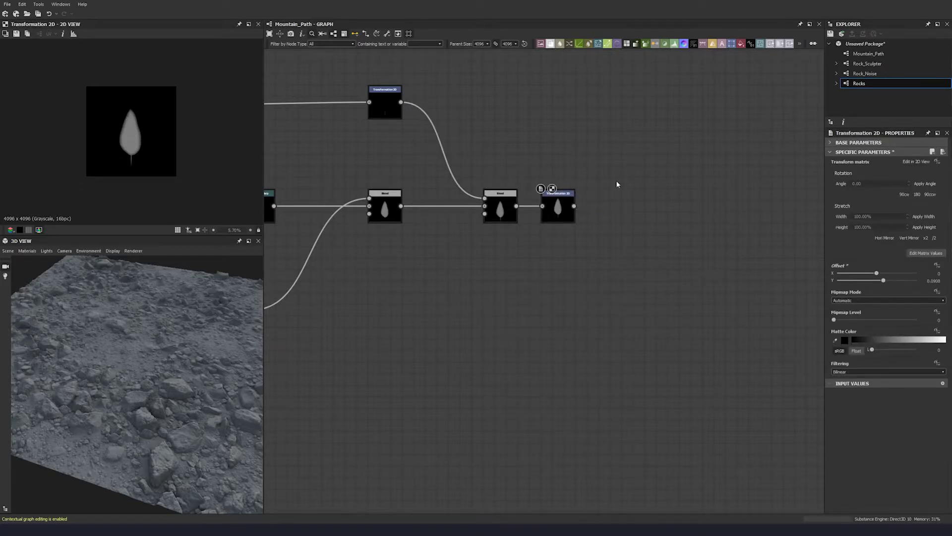
middle_click_drag(619, 178, 569, 180)
left_click(515, 211)
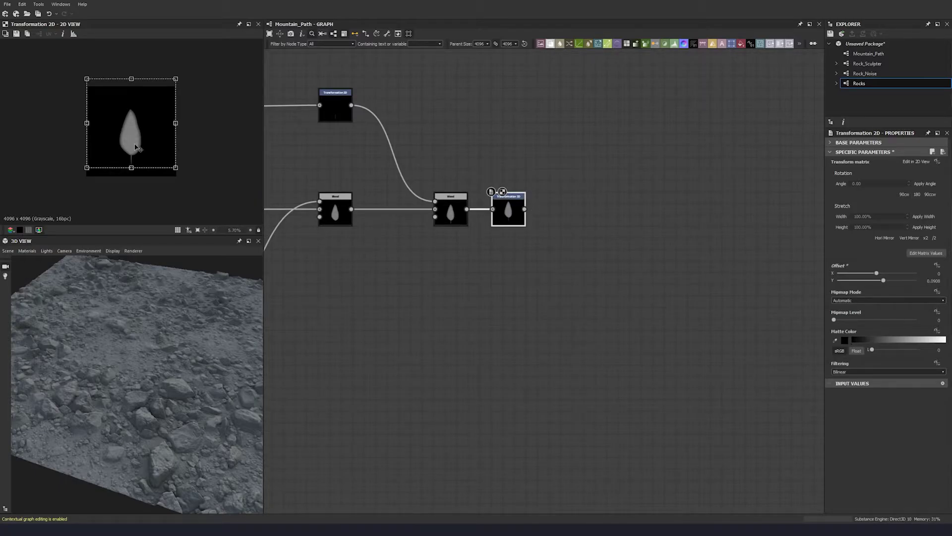
left_click_drag(150, 152, 147, 150)
left_click(407, 171)
- Add a Gradient Linear 1 node above the end of the leaf branch
scroll(521, 215, "down", 5)
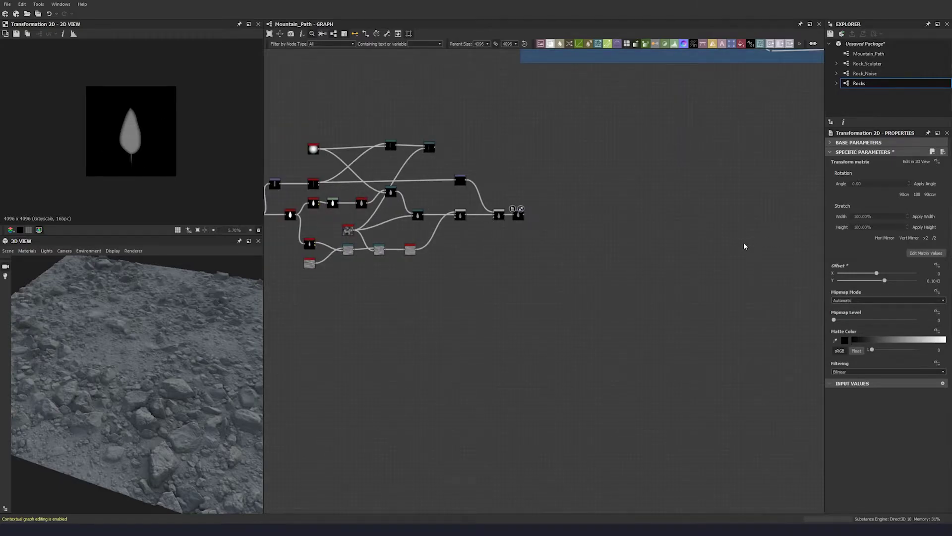
scroll(462, 224, "up", 3)
scroll(462, 225, "down", 1)
middle_click_drag(486, 242, 533, 257)
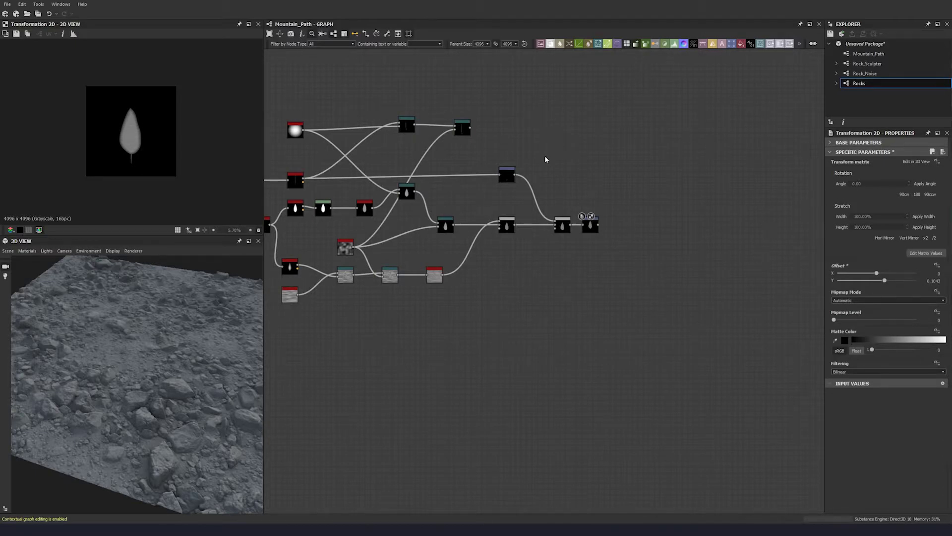
key("space")
type("gl")
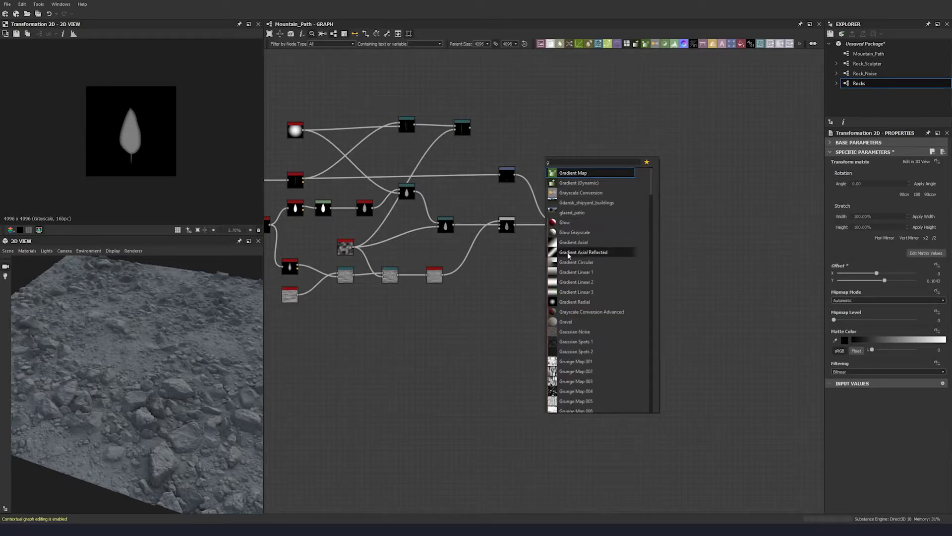
left_click(581, 274)
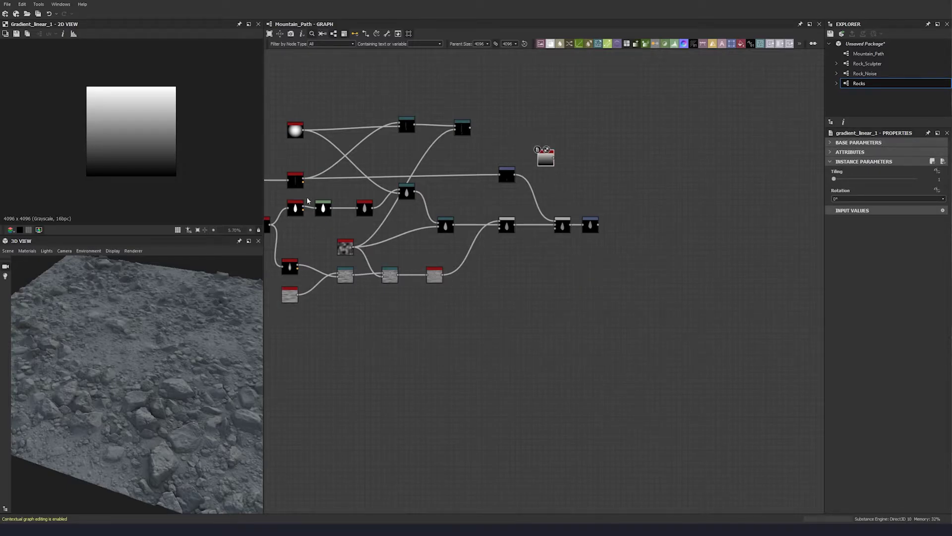
- Add a grayscale Gradient Map after the linear gradient and bring its black and white keys close together for a hard low transition
key("space")
type("gr")
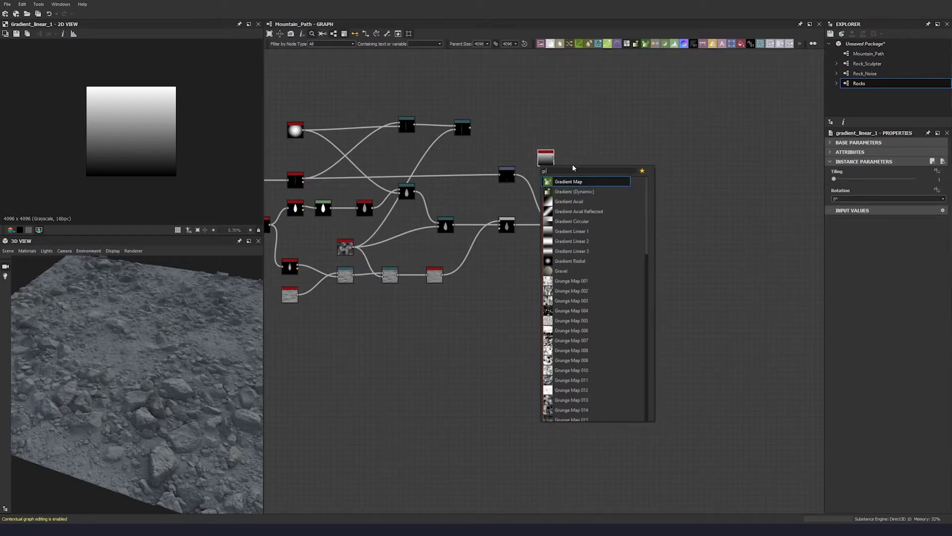
left_click(573, 185)
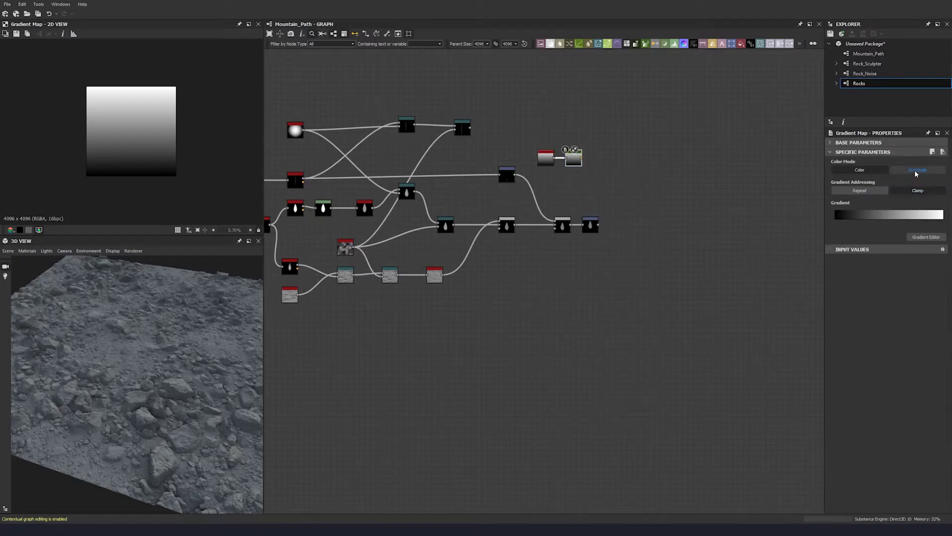
left_click(915, 173)
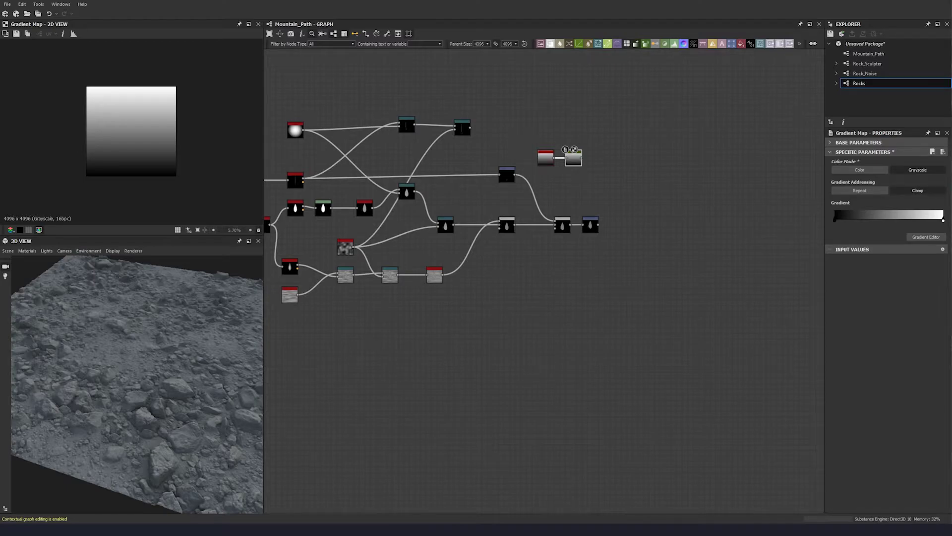
left_click_drag(835, 220, 872, 220)
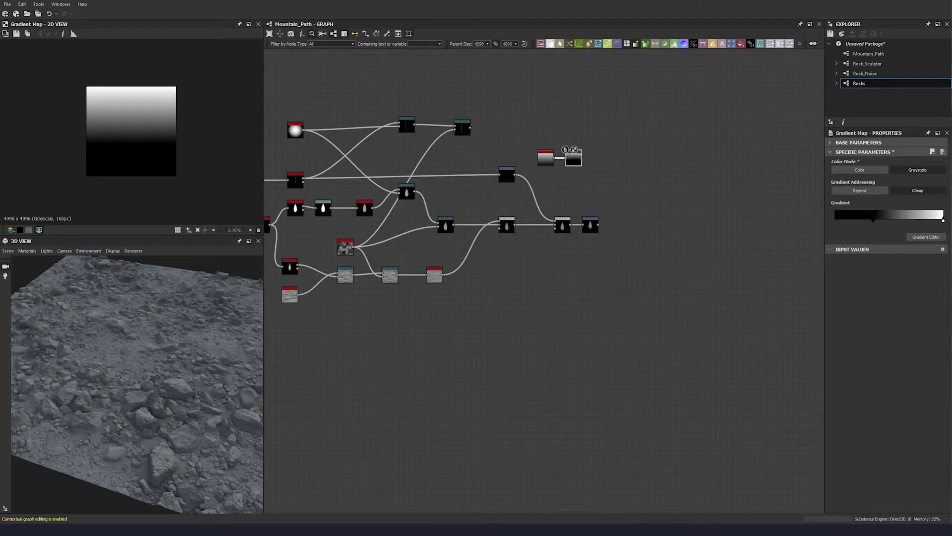
left_click_drag(943, 220, 879, 219)
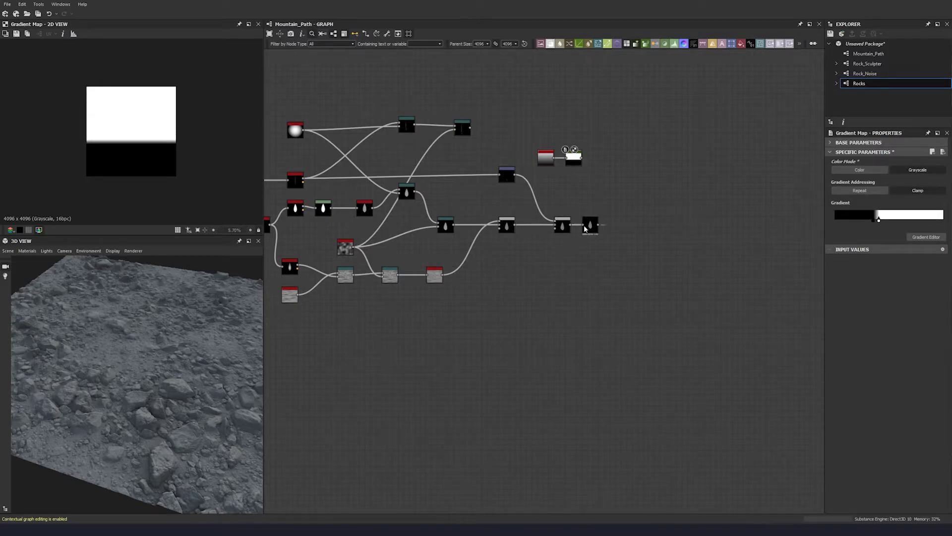
- Add a Blur HQ Grayscale node after the Gradient Map and adjust its quality and intensity to soften the black-to-white edge
middle_click_drag(585, 231, 533, 240)
key("space")
type("hq")
key("Return")
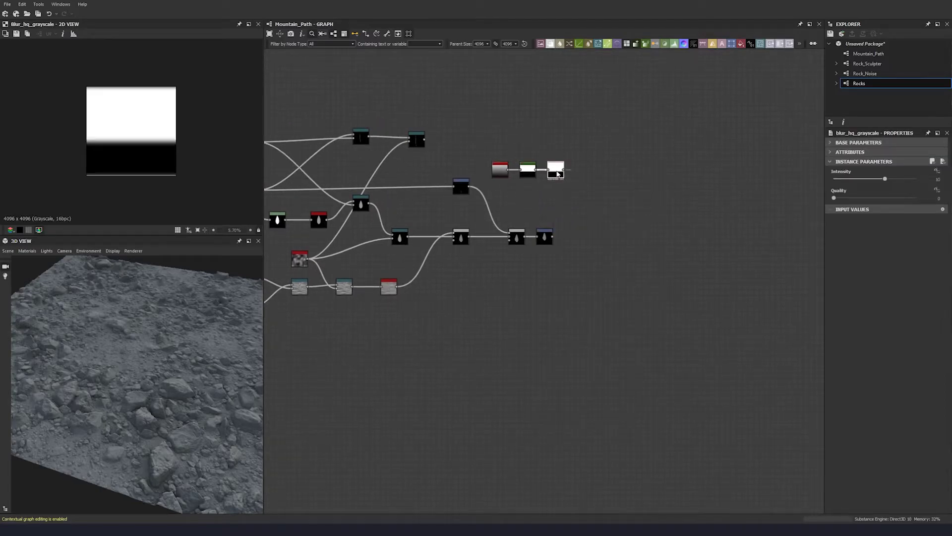
left_click(862, 199)
left_click(887, 180)
- Add a Blend node with the blurred gradient as foreground and the shifted leaf as background, using Multiply mode
left_click(522, 186)
key("space")
key("Escape")
left_click_drag(552, 236, 580, 182)
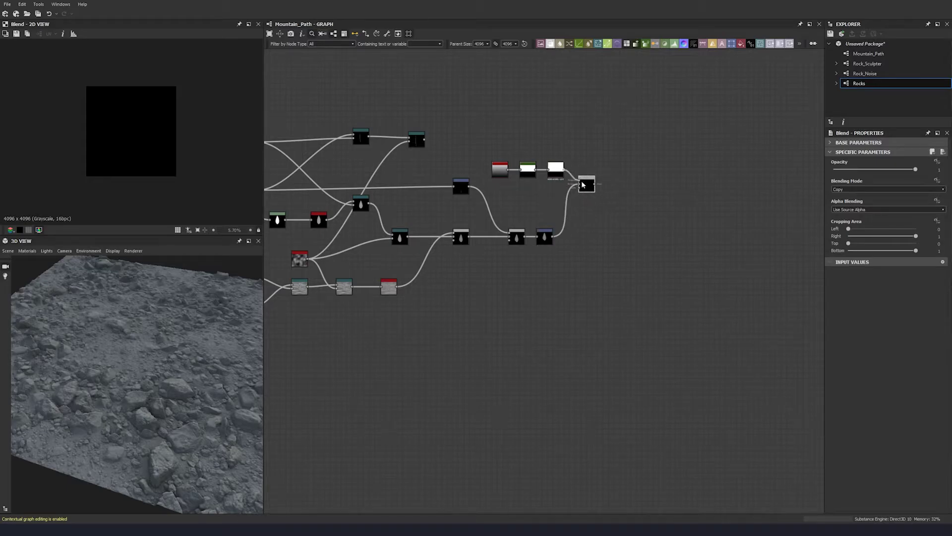
left_click(873, 190)
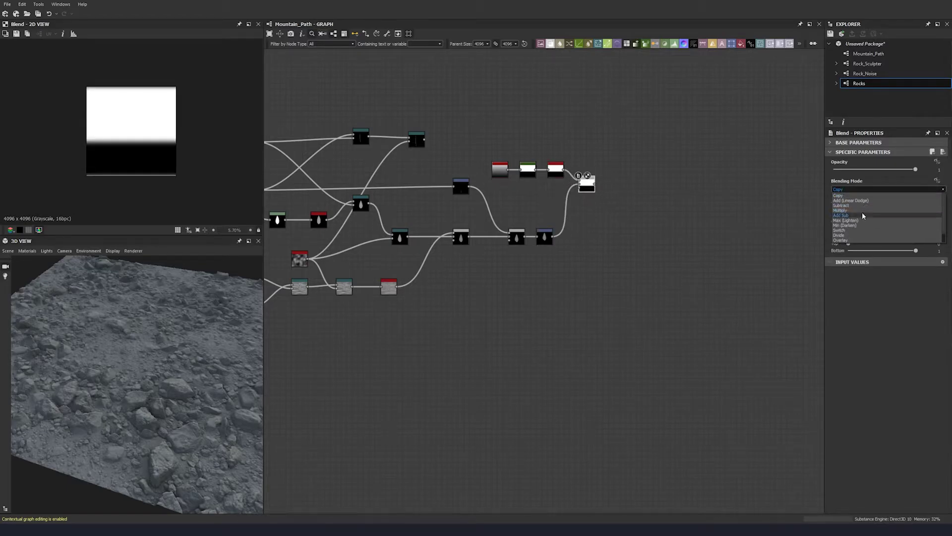
left_click(863, 210)
middle_click_drag(639, 256, 421, 232)
scroll(117, 159, "up", 3)
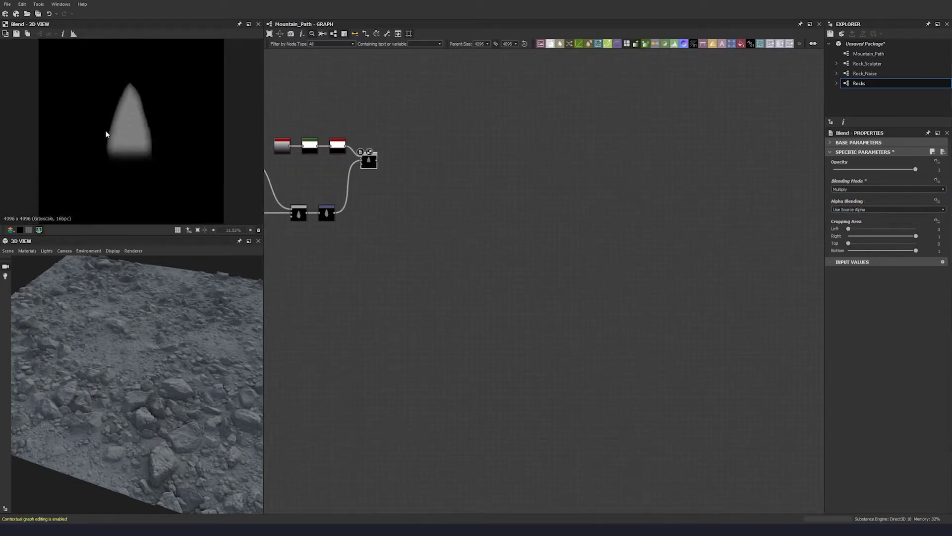
scroll(106, 134, "down", 1)
- Move the Multiply Blend in line with the leaf branch and reduce its opacity to 0.68
left_click_drag(368, 160, 396, 200)
left_click(906, 171)
type("8")
key("Return")
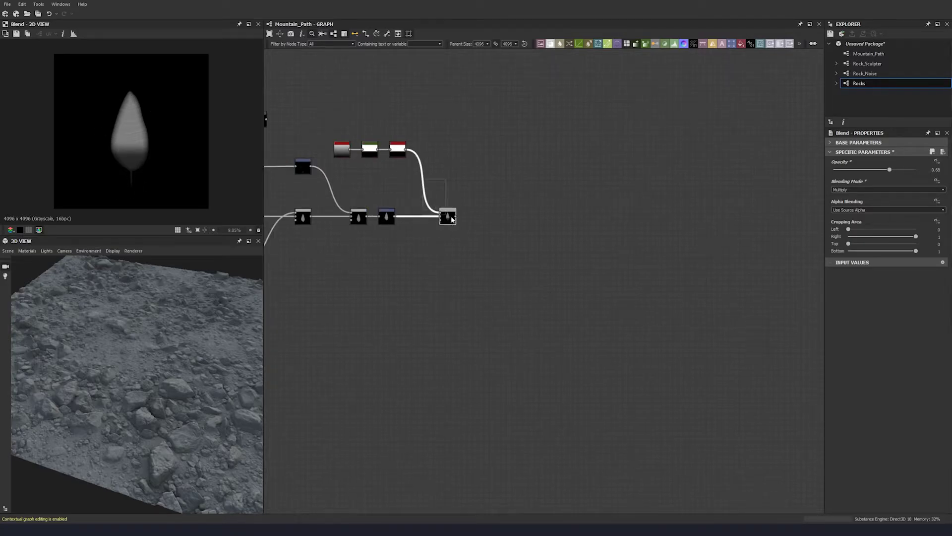
key("space")
type("aut")
left_click(506, 243)
key("ctrl+z")
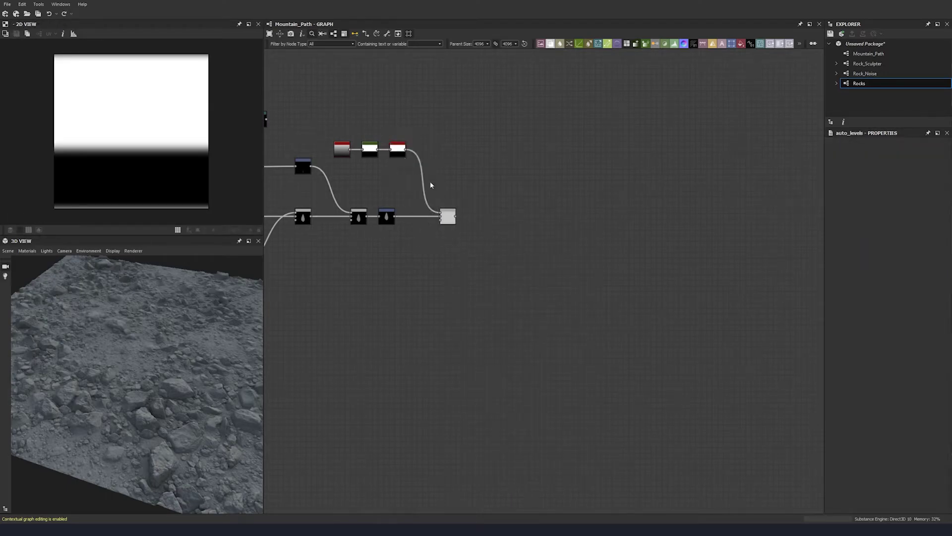
- Add an Auto Levels node after the Multiply Blend and inspect the leaf in the 2D view
left_click(448, 218)
key("space")
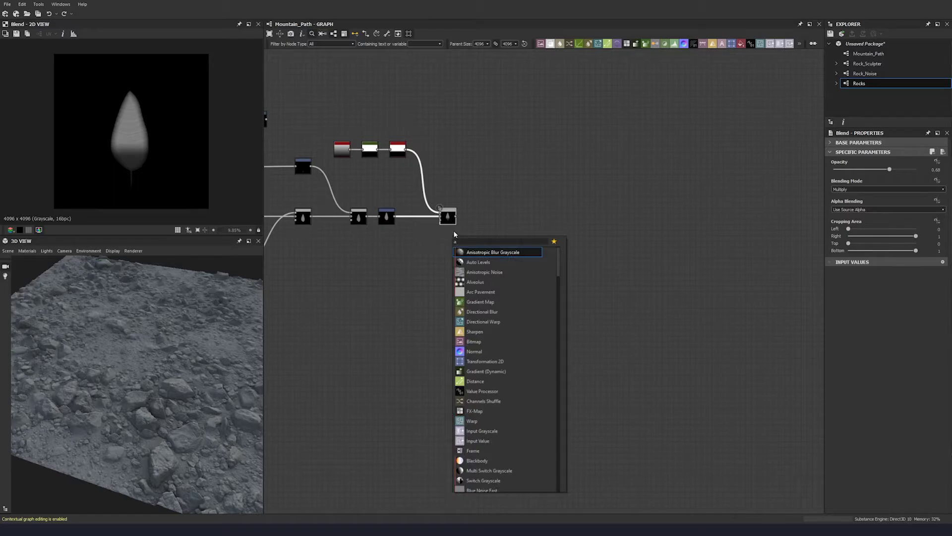
type("aut")
left_click(477, 251)
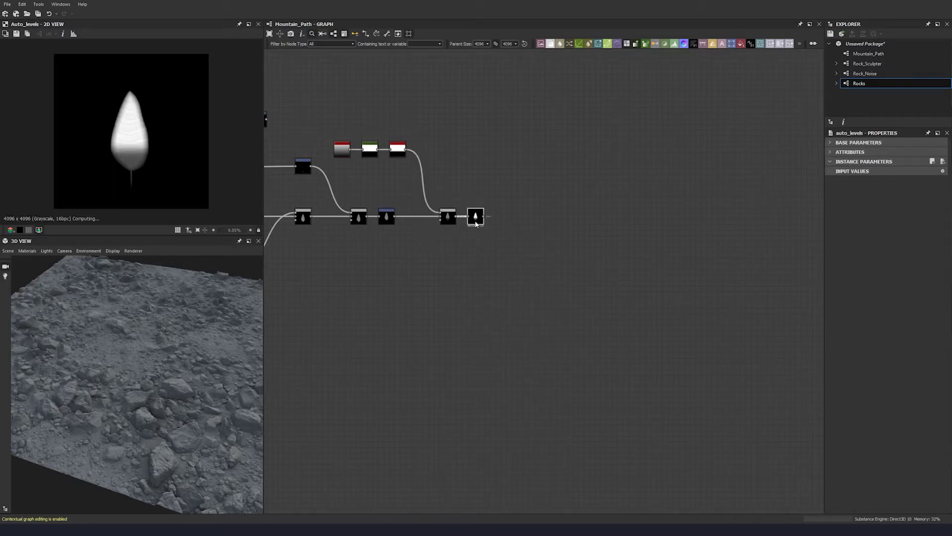
scroll(130, 155, "up", 4)
scroll(130, 156, "down", 2)
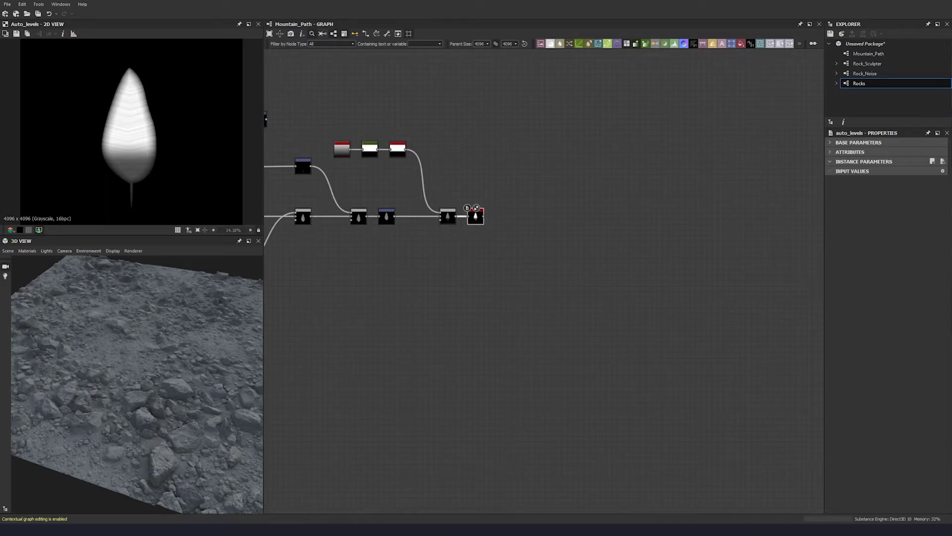
- Show the output of the sliver branch's last Directional Warp in the 2D view
scroll(560, 217, "down", 4)
middle_click_drag(569, 206, 488, 213)
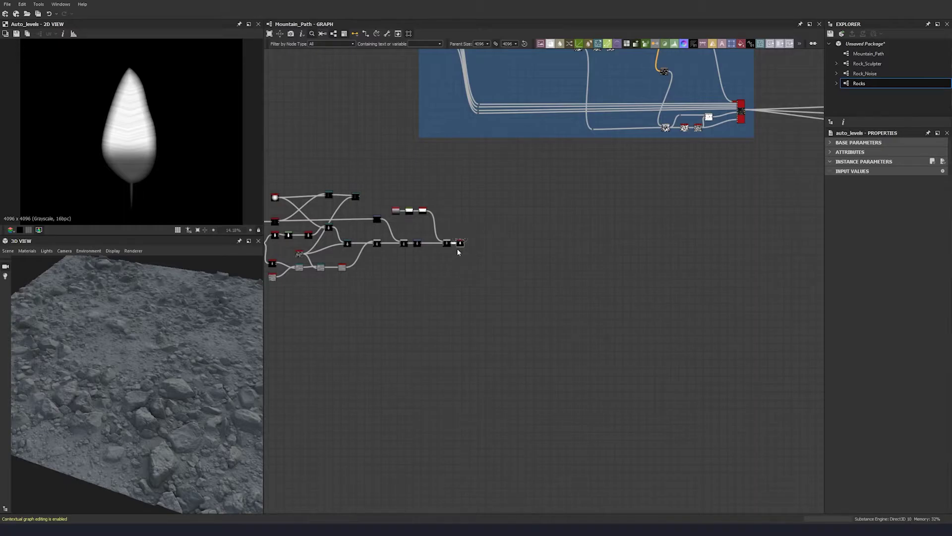
left_click(355, 197)
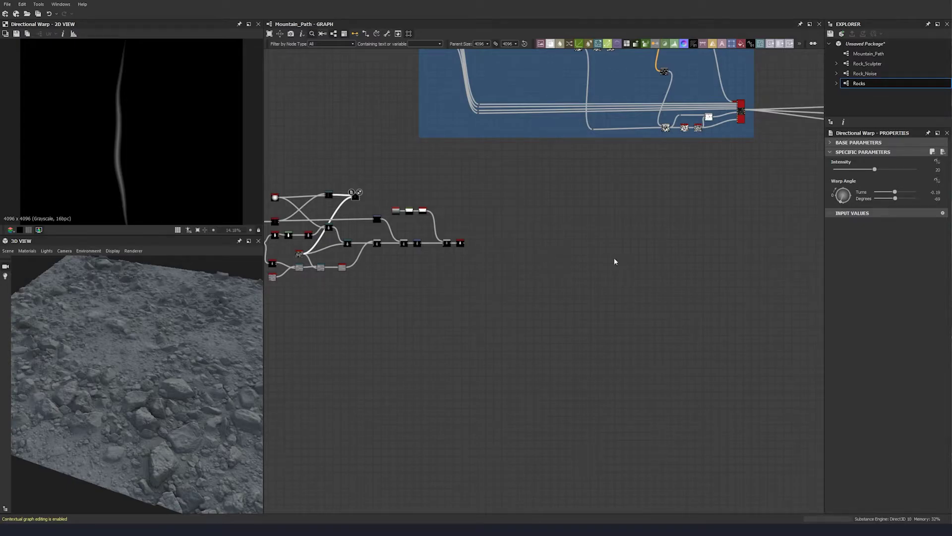
- Move all the leaf and branch nodes together slightly farther below the blue frame
middle_click_drag(604, 257, 687, 247)
left_click_drag(597, 182, 292, 277)
left_click_drag(290, 164, 610, 314)
left_click_drag(499, 232, 497, 265)
left_click(496, 274)
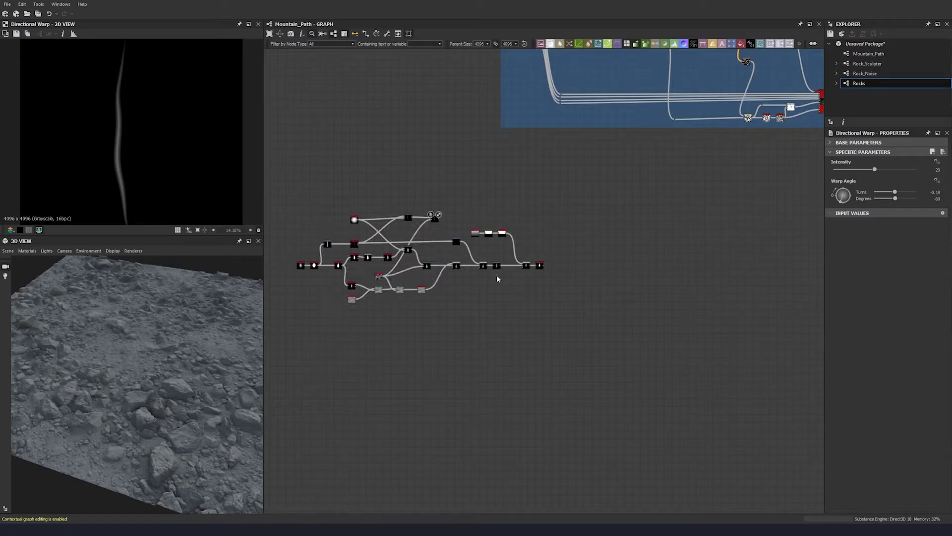
middle_click_drag(449, 268, 449, 299)
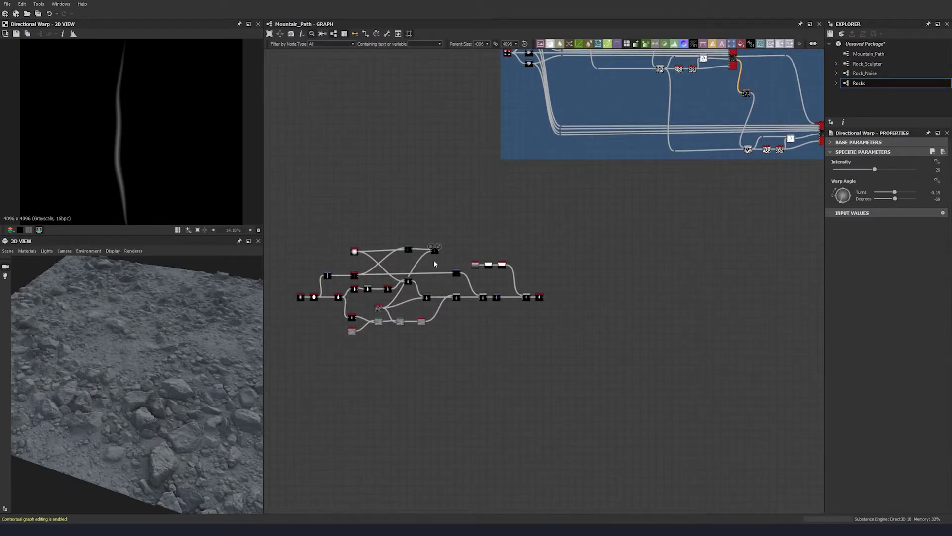
scroll(434, 265, "up", 3)
scroll(461, 271, "up", 4)
key("space")
type("sca")
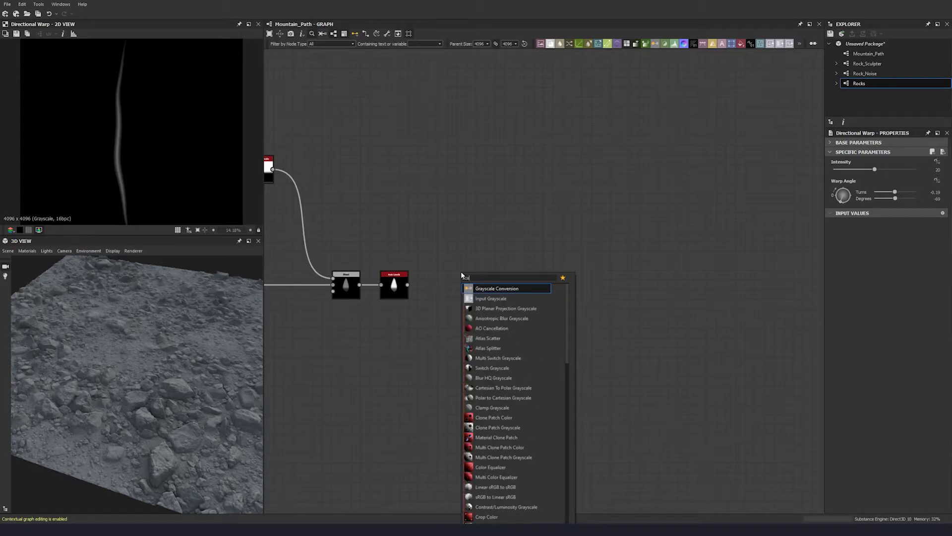
left_click(450, 269)
- Add a Splatter Circular Color node and place it well beyond the leaf's Auto Levels node, leaving room between them
middle_click_drag(437, 329, 410, 294)
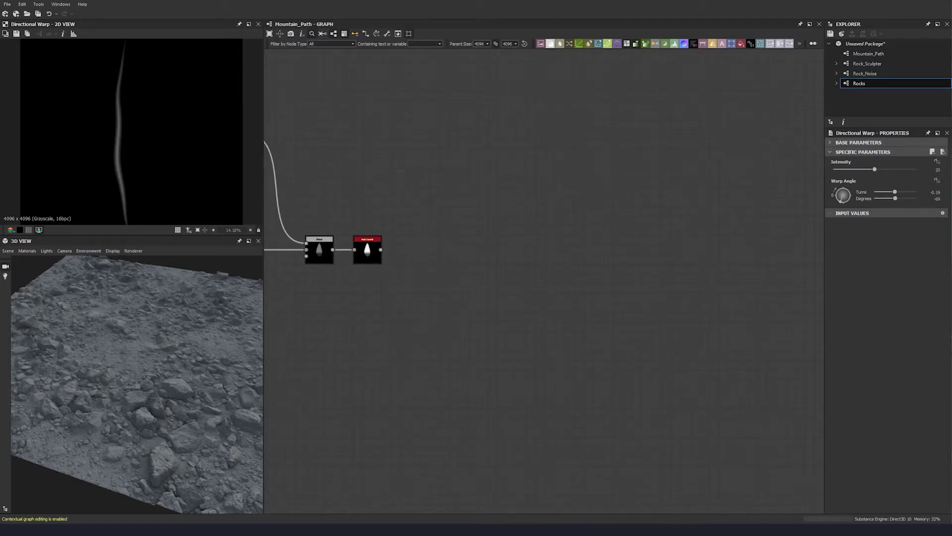
key("space")
type("spl")
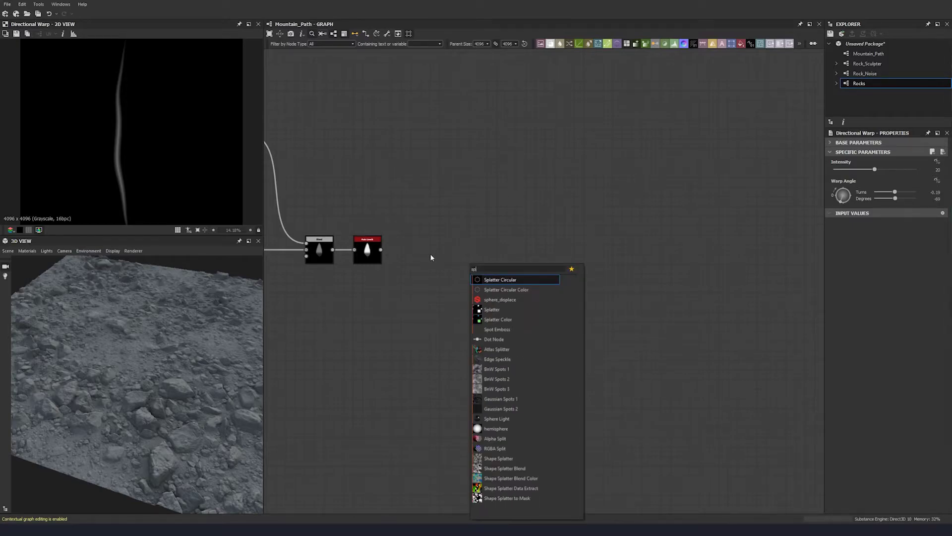
left_click(514, 290)
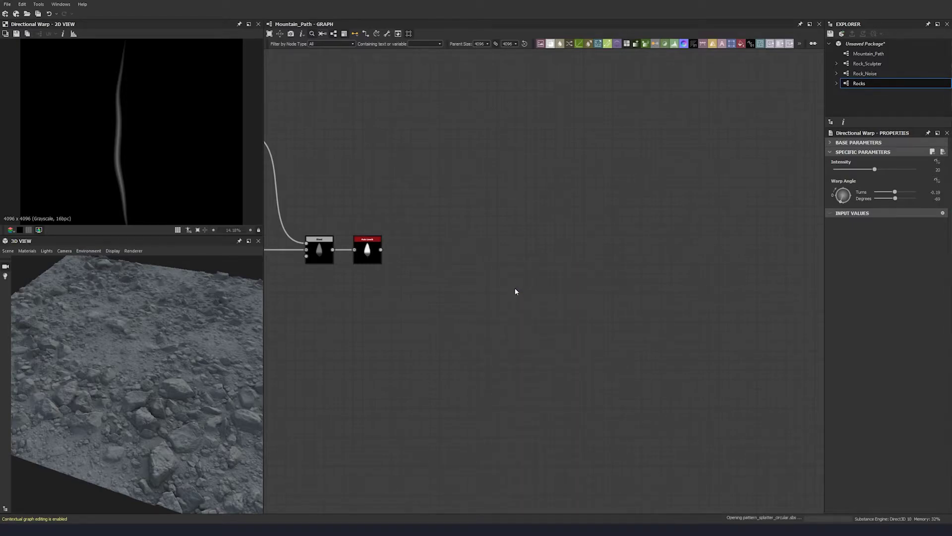
left_click_drag(480, 271, 475, 262)
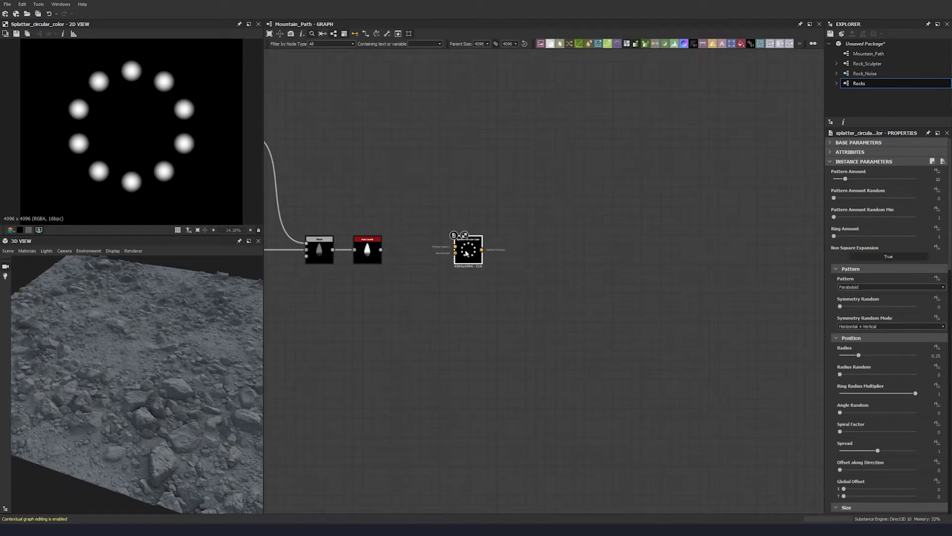
middle_click_drag(503, 247, 512, 188)
left_click_drag(477, 191, 569, 201)
- Add a Histogram Scan node fed by the leaf's Auto Levels output
left_click_drag(407, 176, 327, 262)
mouse_move(380, 194)
left_mouse_down()
mouse_move(399, 186)
mouse_move(381, 196)
left_mouse_up()
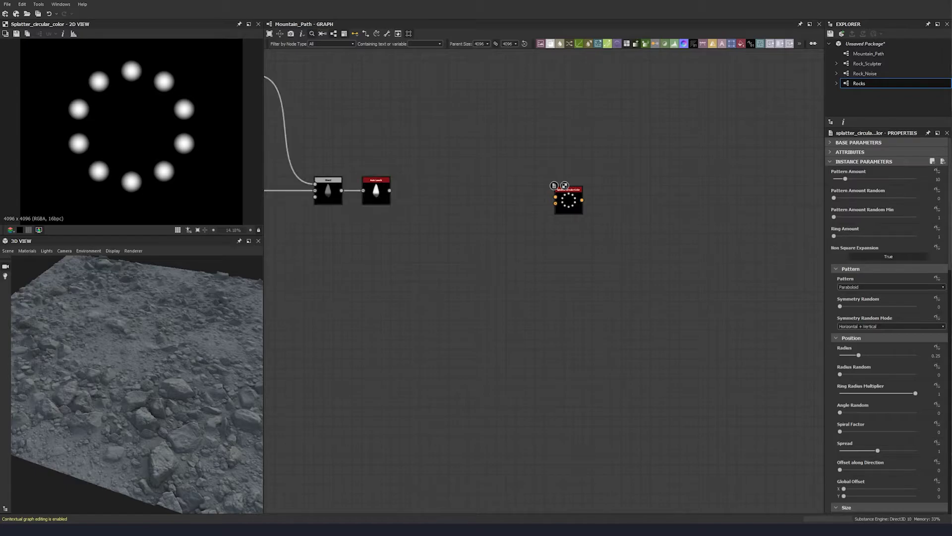
key("space")
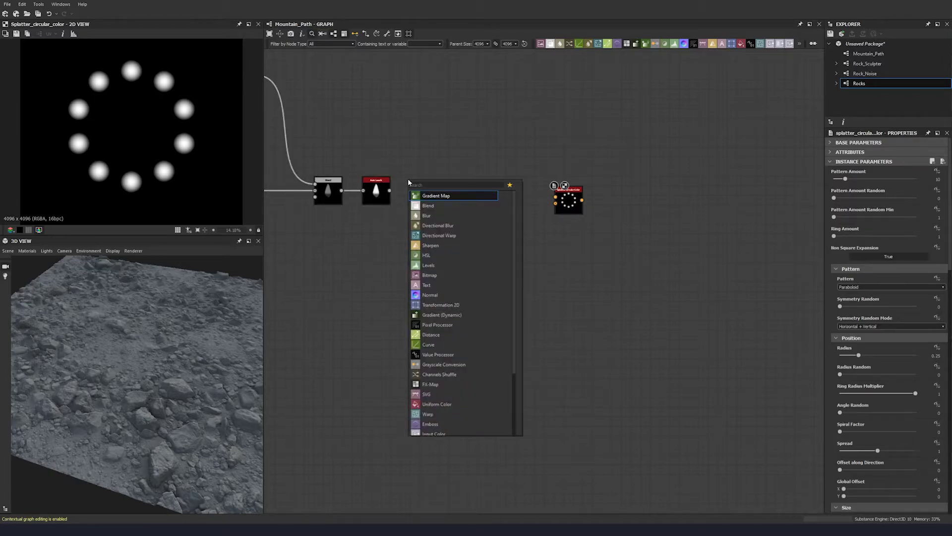
type("hist")
key("Down")
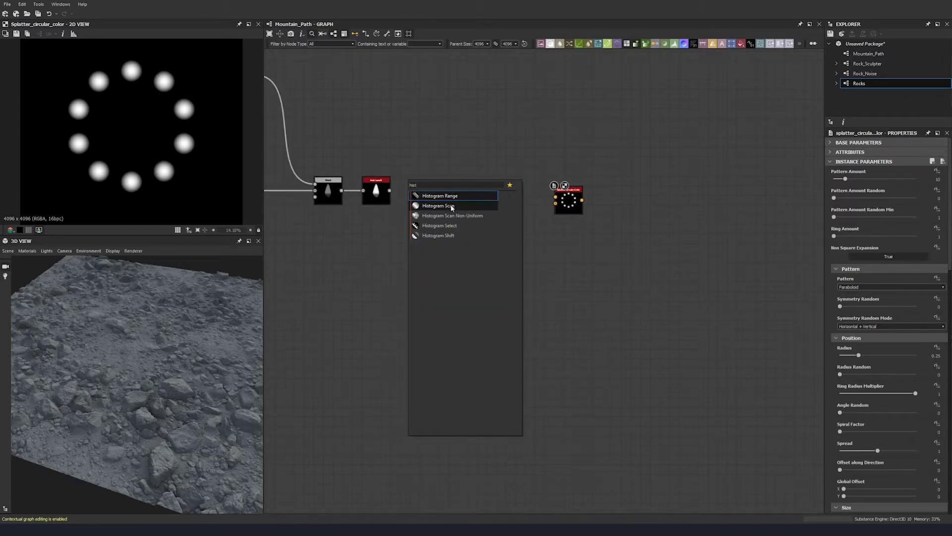
key("Return")
left_click_drag(399, 196, 409, 196)
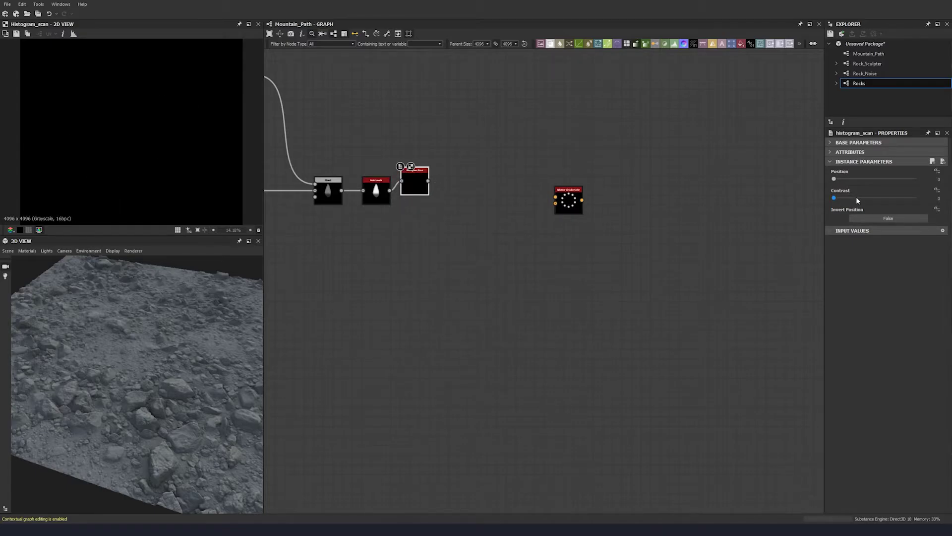
- Set the Histogram Scan's Contrast to 0.86 and Position to 0.92, and align the node with Auto Levels
key("Tab")
type("0.86")
key("Return")
double_click(878, 180)
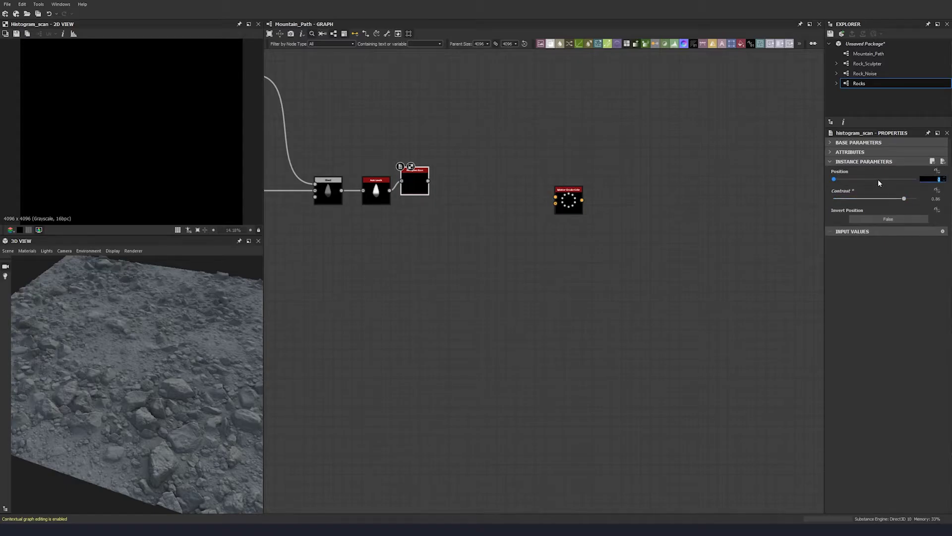
type("0.92")
key("Return")
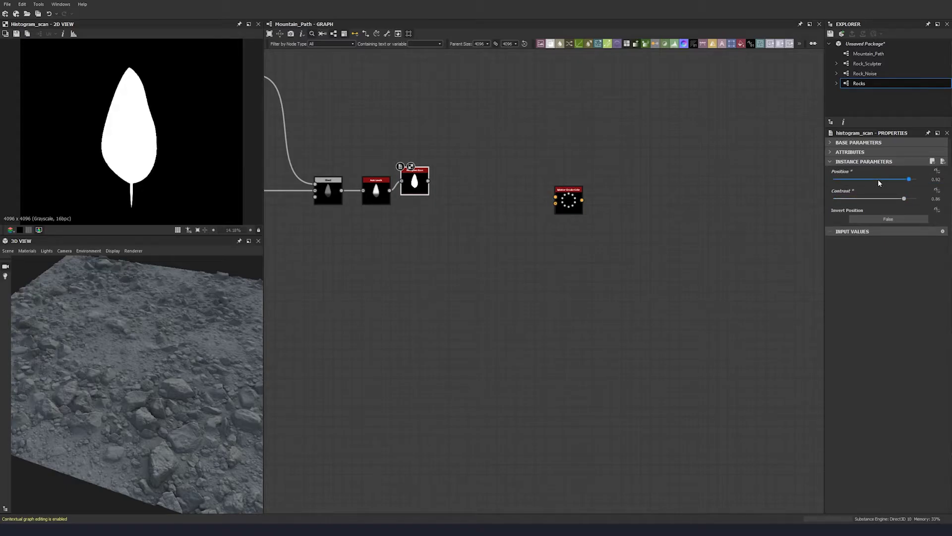
left_click_drag(415, 194, 425, 203)
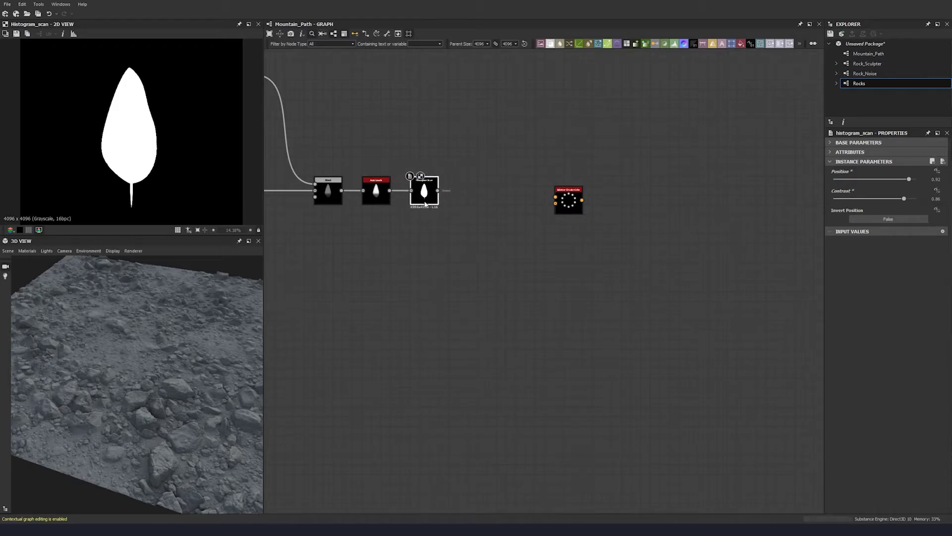
- Add a Gradient Map node fed by the leaf's Auto Levels and place it above the Histogram Scan
key("space")
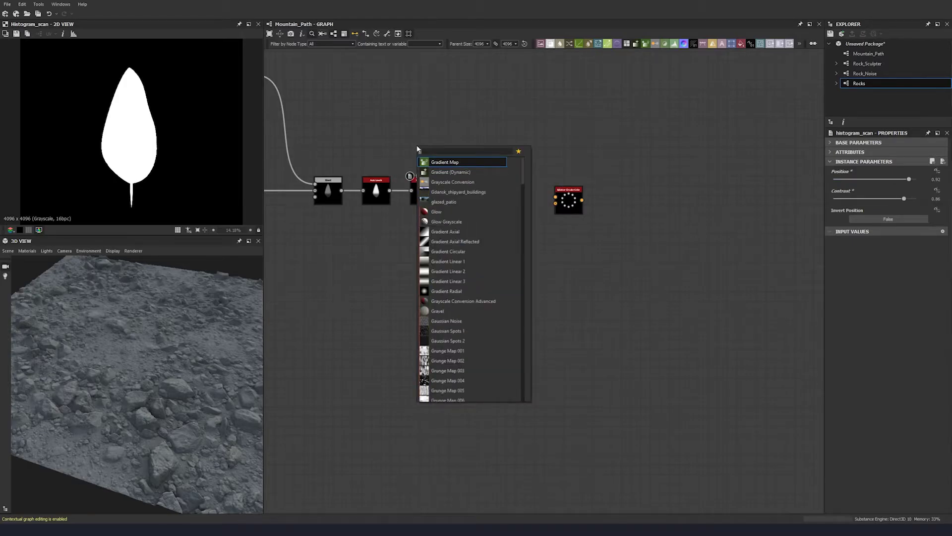
key("Return")
left_click_drag(405, 142, 425, 155)
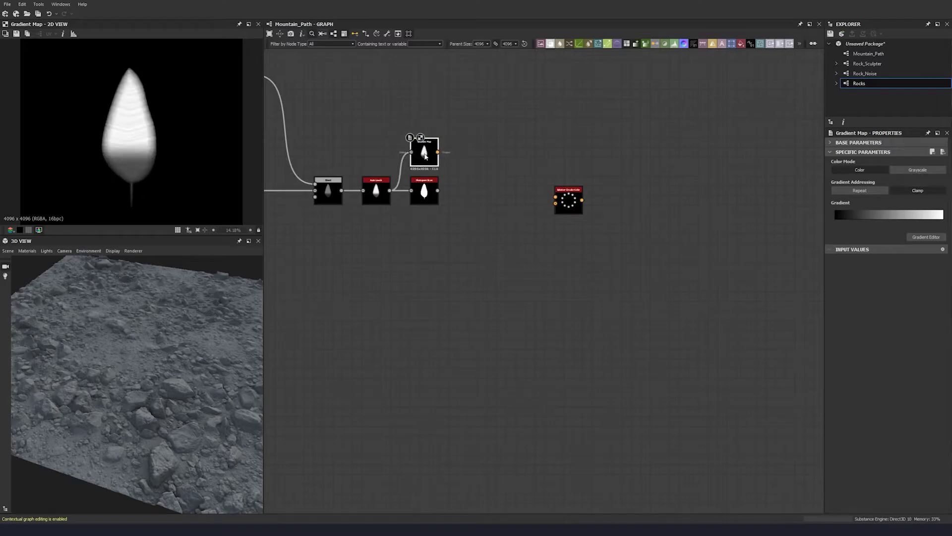
- Add an Alpha Merge node, connecting the Gradient Map as its color input and the Histogram Scan as its alpha
middle_click_drag(434, 190, 420, 192)
left_click(461, 181)
key("space")
type("a")
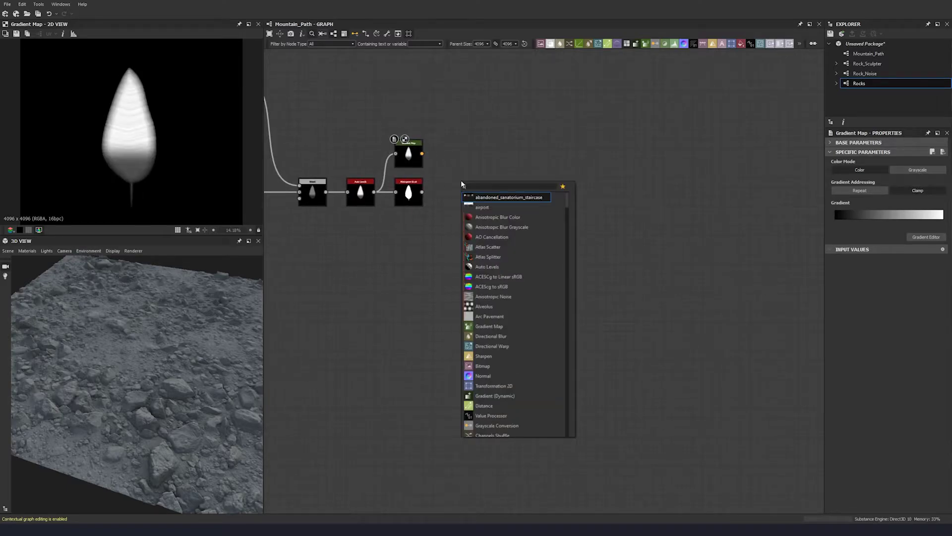
type("lpha")
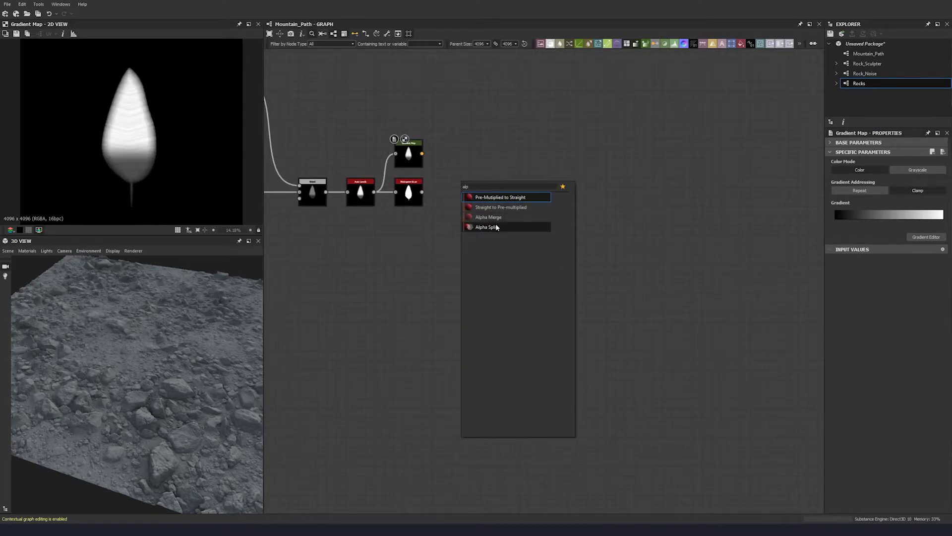
left_click(491, 217)
left_click_drag(422, 154, 444, 185)
- Display the Alpha Merge output with its transparency in the 2D view to check the leaf's cutout
scroll(175, 183, "down", 3)
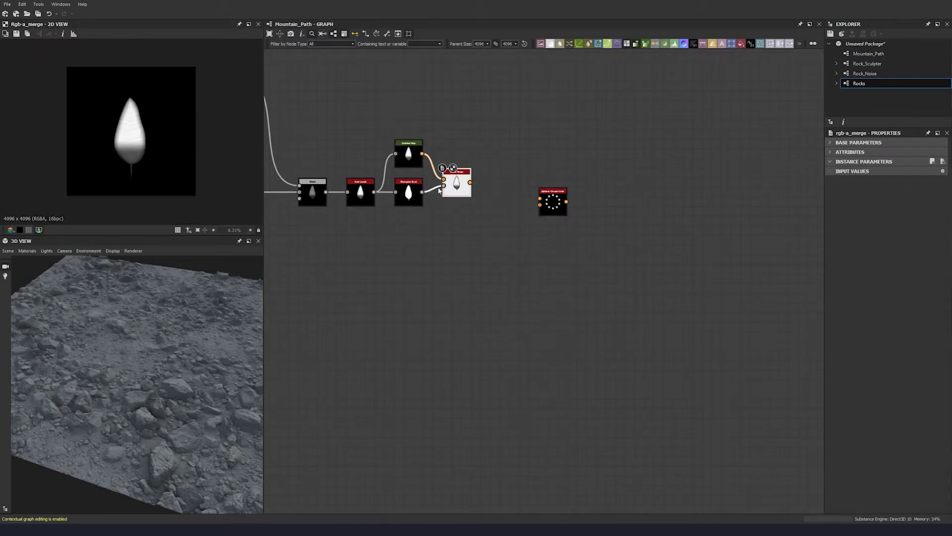
scroll(151, 140, "down", 2)
scroll(379, 176, "up", 2)
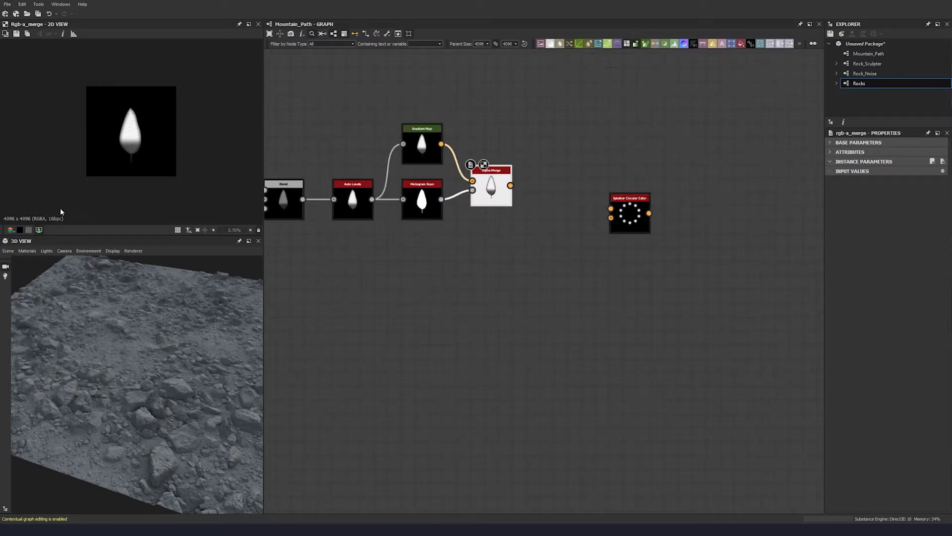
left_click(21, 231)
left_click(20, 232)
left_click(20, 232)
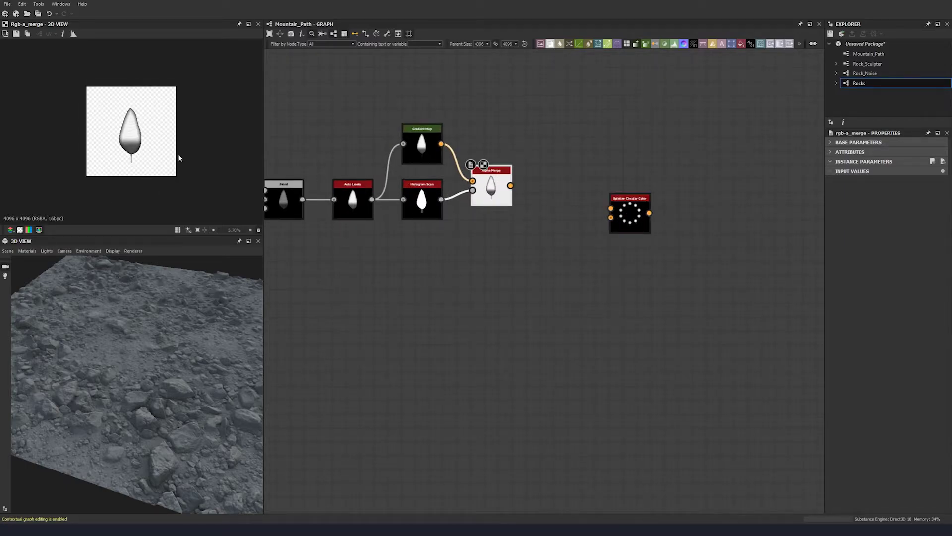
- Fine-tune the Histogram Scan's Position around 0.94 while checking the leaf's edge in the Alpha Merge output
double_click(422, 201)
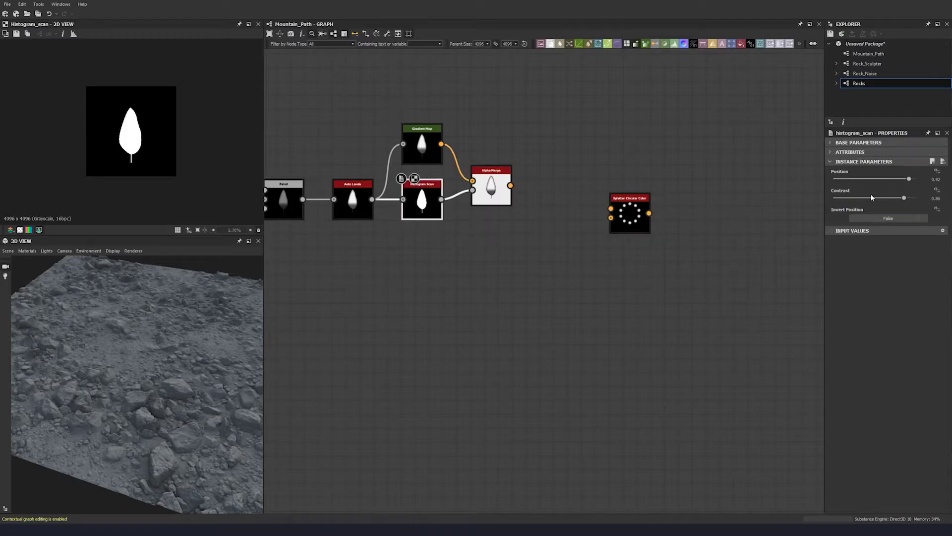
double_click(483, 194)
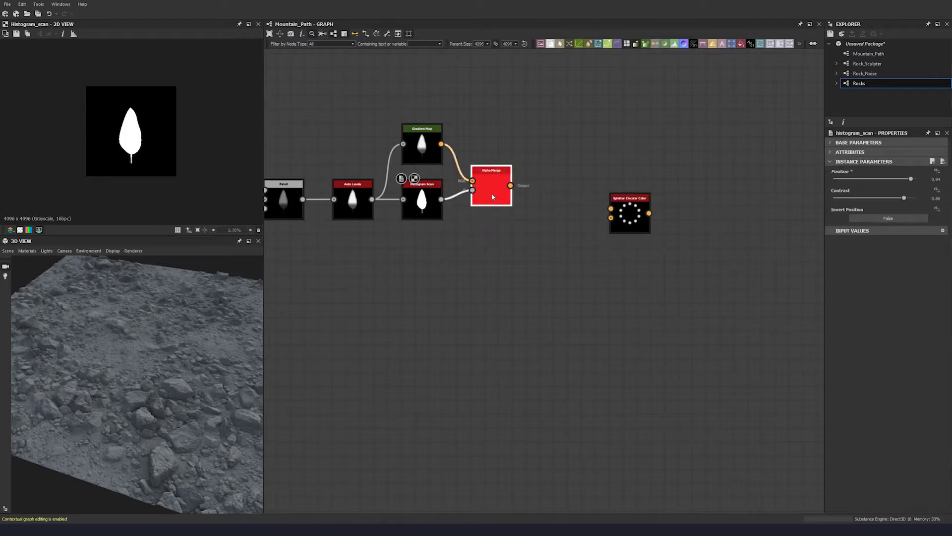
left_click(422, 201)
scroll(151, 144, "up", 1)
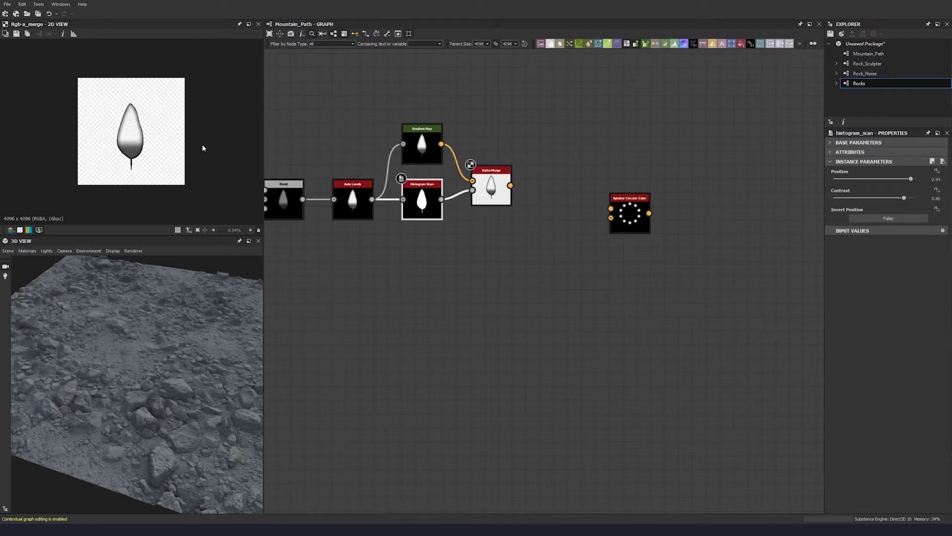
mouse_move(914, 182)
left_mouse_down()
mouse_move(892, 182)
mouse_move(931, 184)
mouse_move(914, 183)
left_mouse_up()
left_click(932, 179)
type("0.")
key("Return")
- Connect the Alpha Merge to the Splatter Circular Color placed beside it, and set the splatter's Pattern Amount Random to 0.34
left_click_drag(630, 218, 556, 178)
double_click(563, 191)
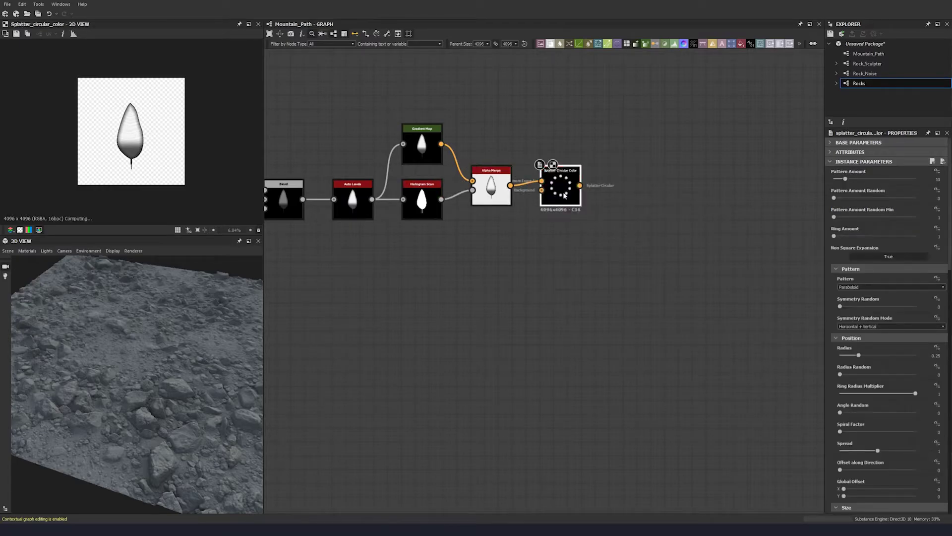
double_click(938, 179)
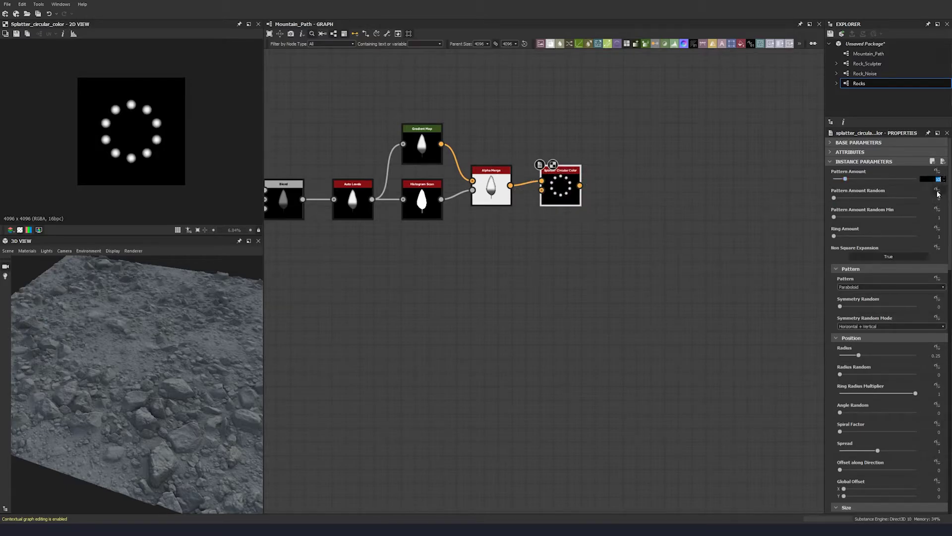
key("Tab")
type("0.34")
key("Return")
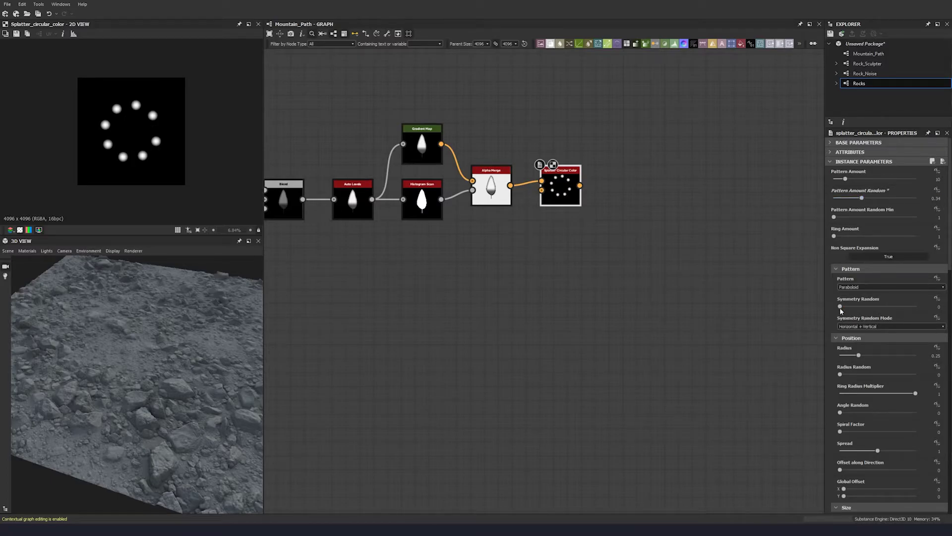
- Set the Splatter Circular Color's Pattern to Image Input and inspect the scattered leaves
left_click(868, 287)
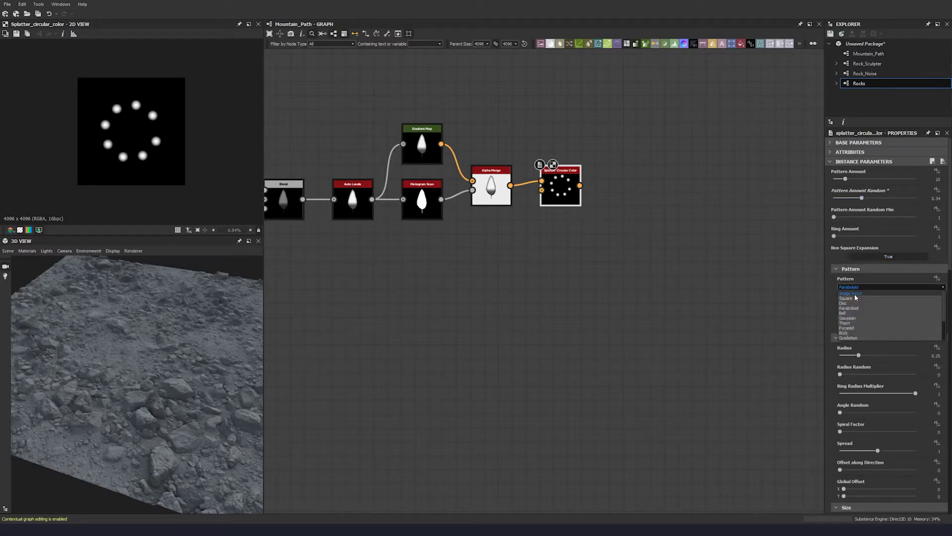
left_click(843, 315)
scroll(139, 145, "up", 3)
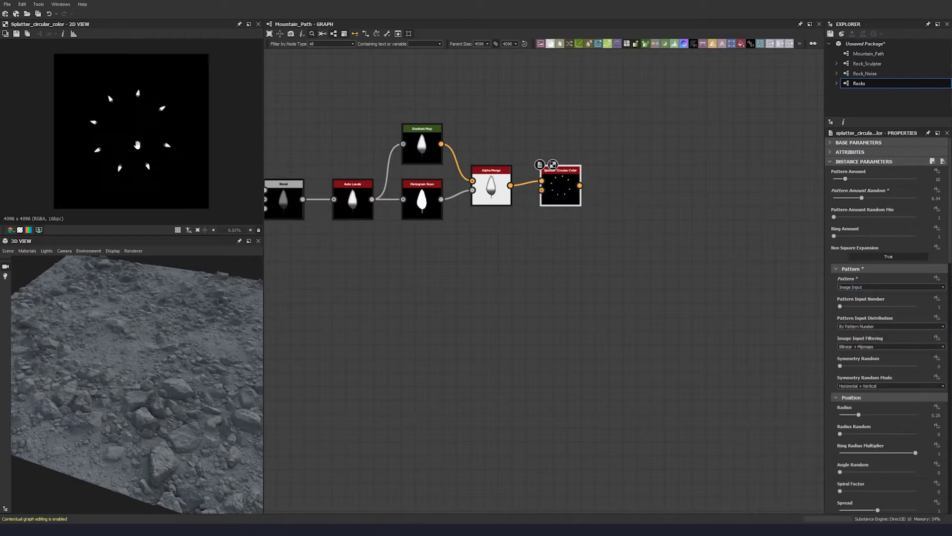
scroll(133, 119, "down", 2)
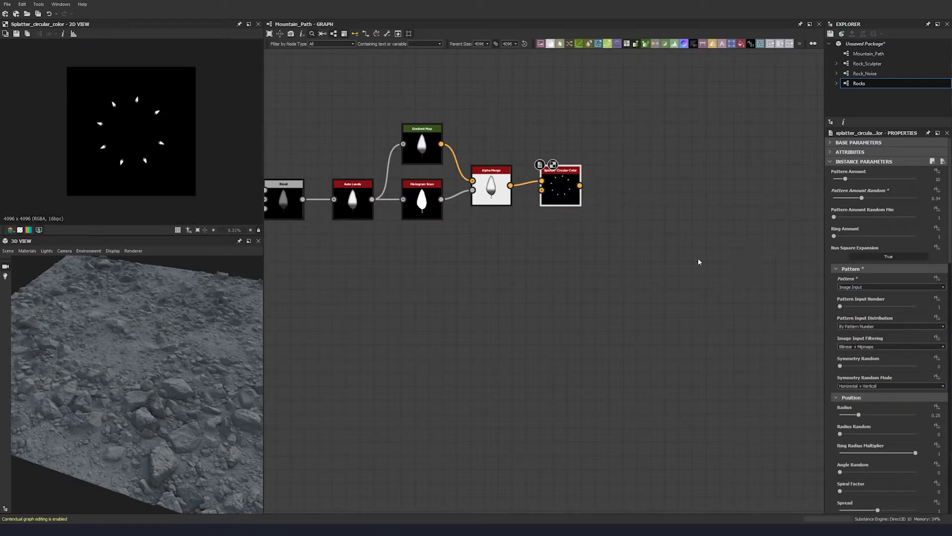
- Set the Splatter Circular Color's Radius to 0.15 and Radius Random to 0.18
scroll(845, 333, "down", 3)
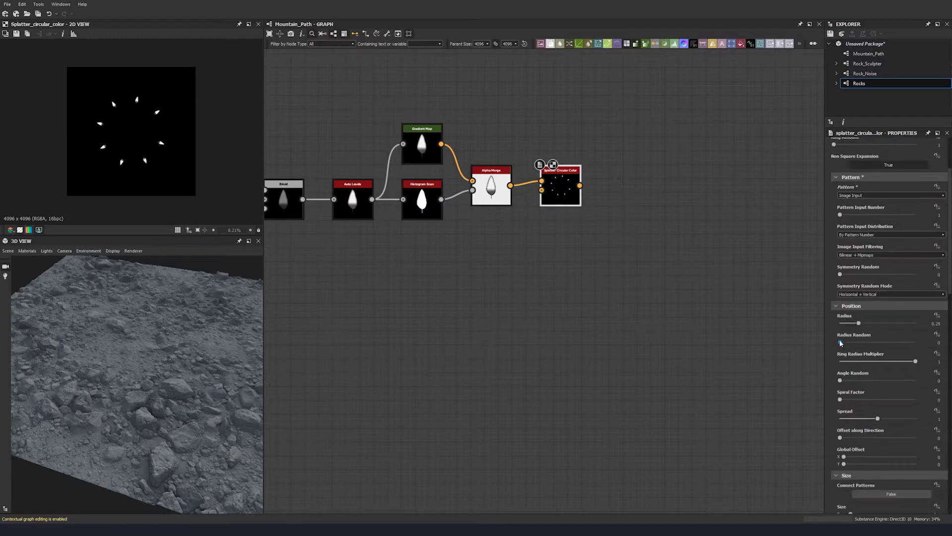
left_click(861, 323)
type("0.15")
key("Return")
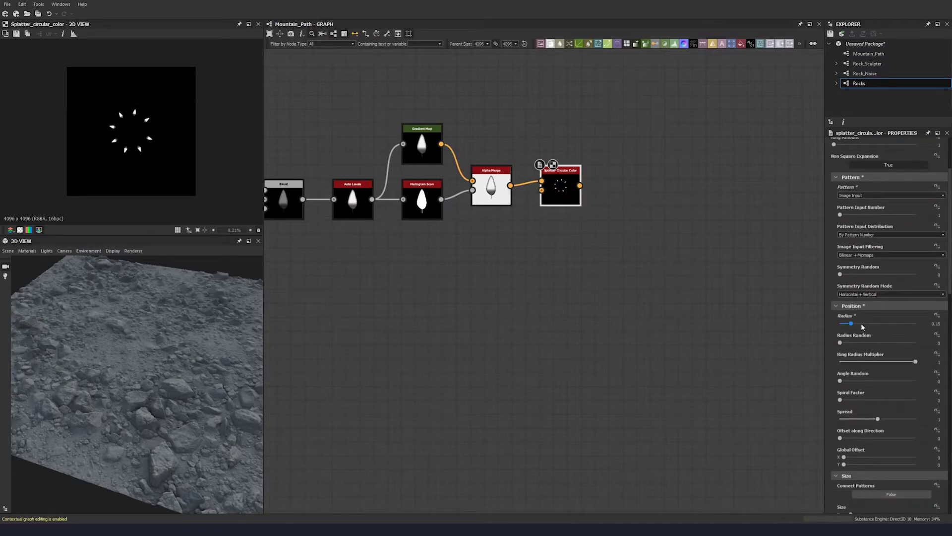
left_click(938, 343)
key("Return")
- Open the Splatter Circular Color's Angle Random value for editing
scroll(836, 374, "down", 1)
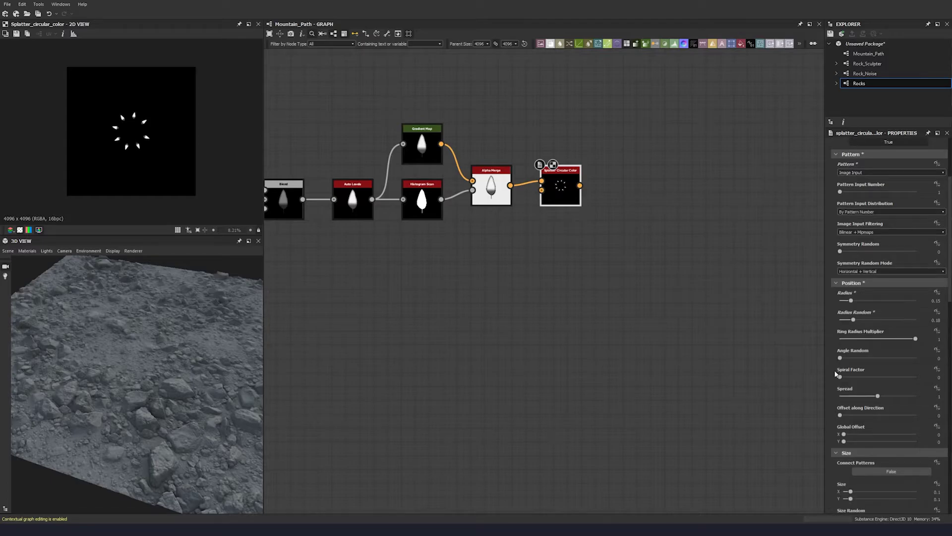
scroll(836, 374, "down", 1)
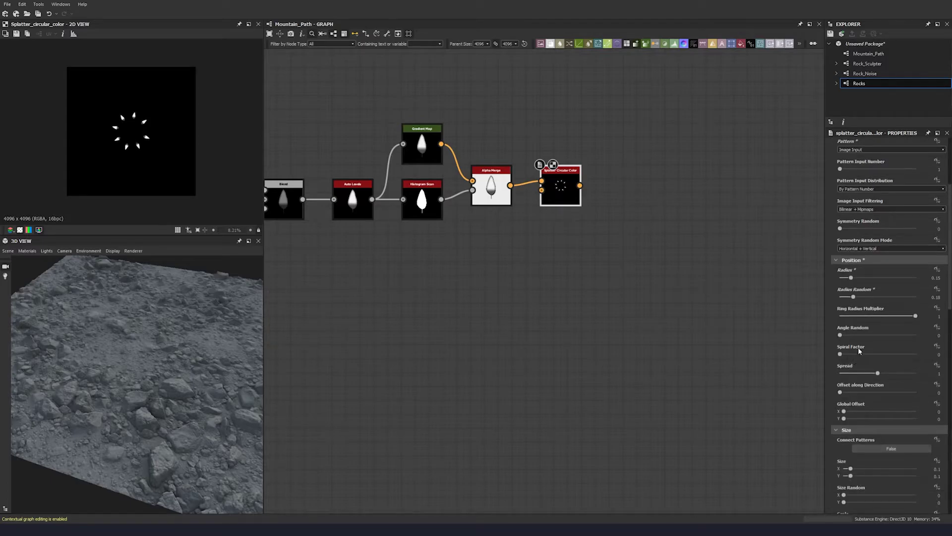
left_click(895, 335)
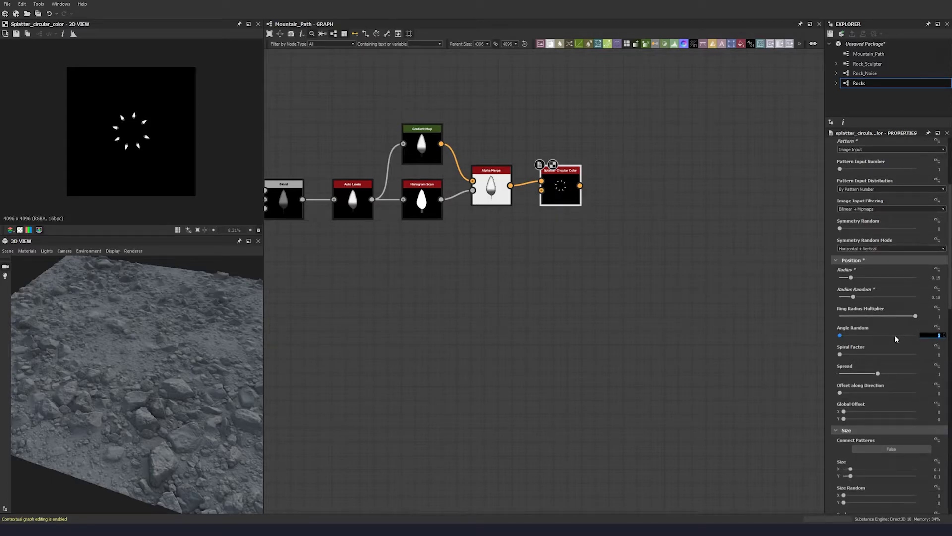
- Set the Splatter Circular Color node's Angle Random to 0.45 and its Spiral Factor to 0.18
type("0.45")
key("Return")
scroll(147, 127, "up", 4)
scroll(147, 128, "down", 2)
scroll(829, 341, "down", 2)
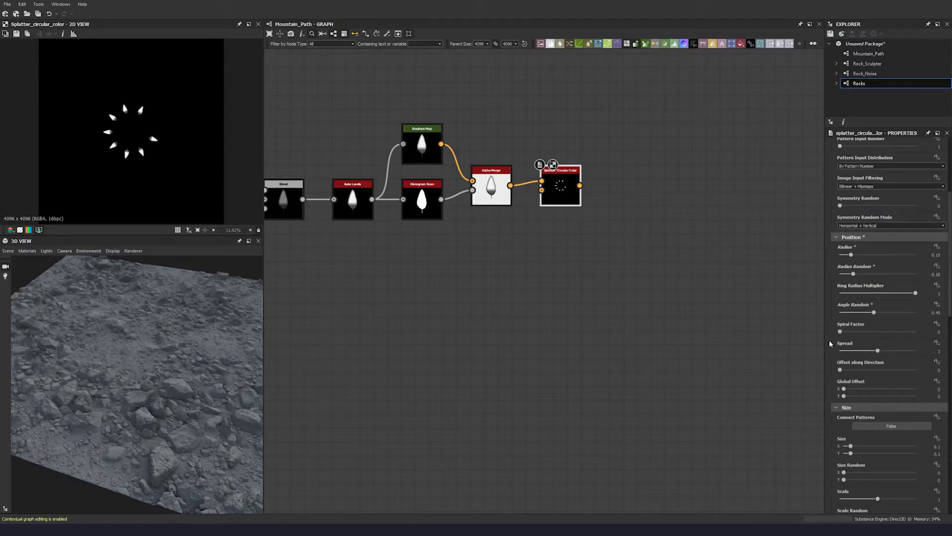
scroll(829, 340, "down", 1)
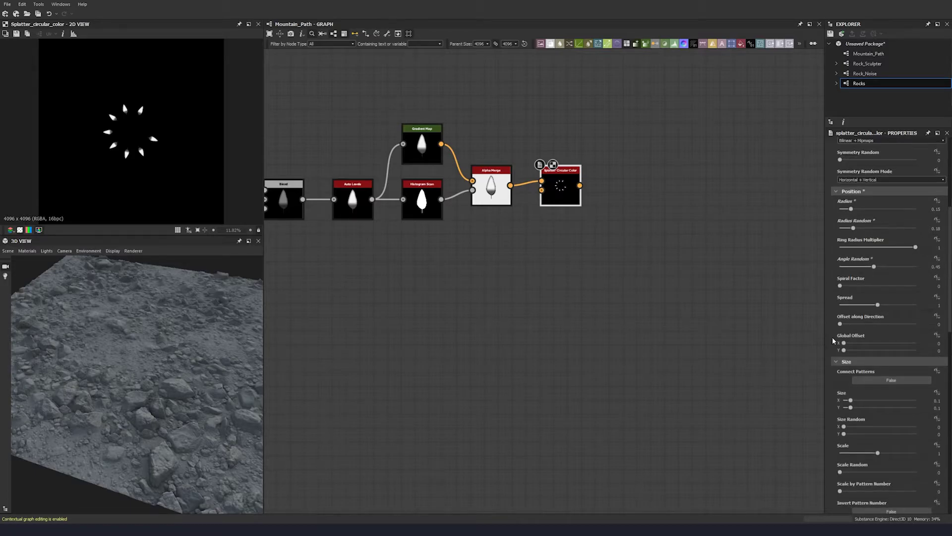
double_click(864, 286)
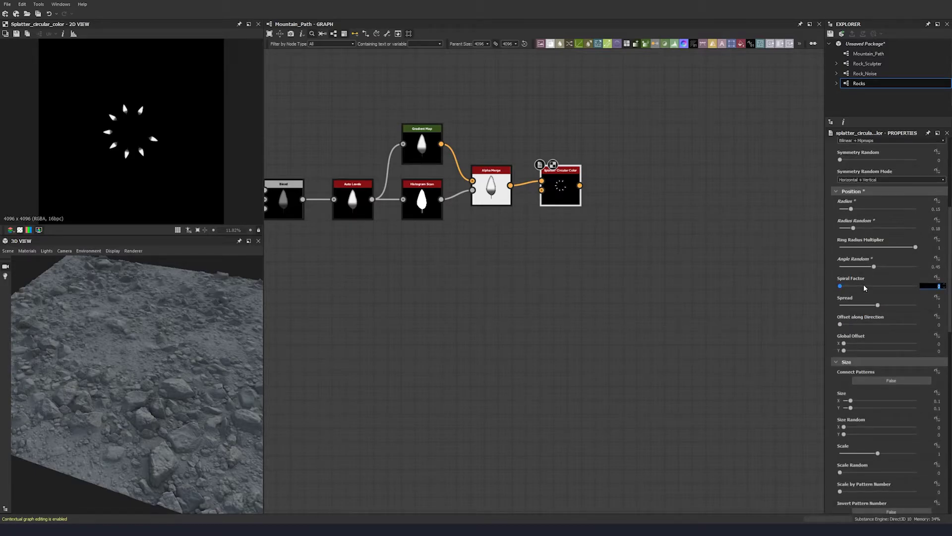
type("0.18")
key("Return")
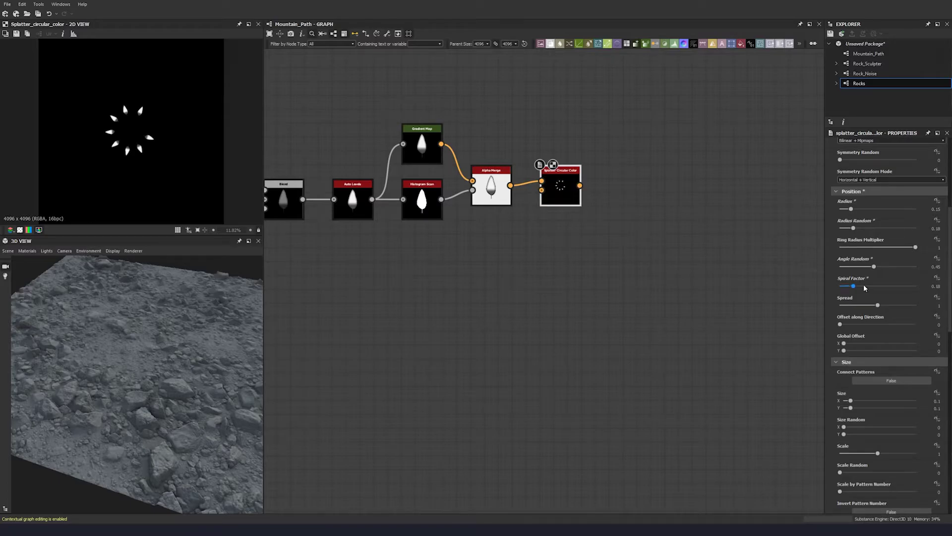
- Set the Splatter Circular Color node's Spread to 1.1
double_click(879, 307)
left_click(879, 305)
left_click(882, 305)
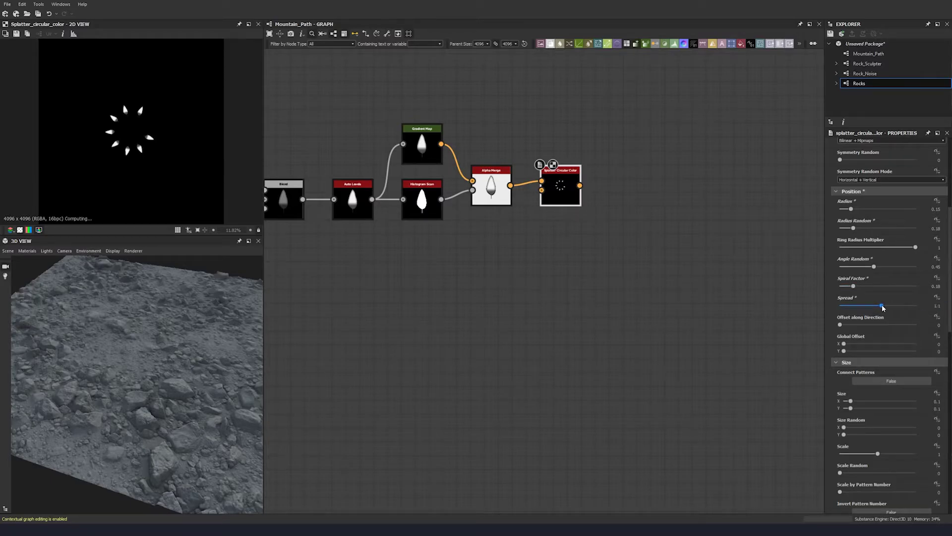
left_click_drag(883, 308, 881, 307)
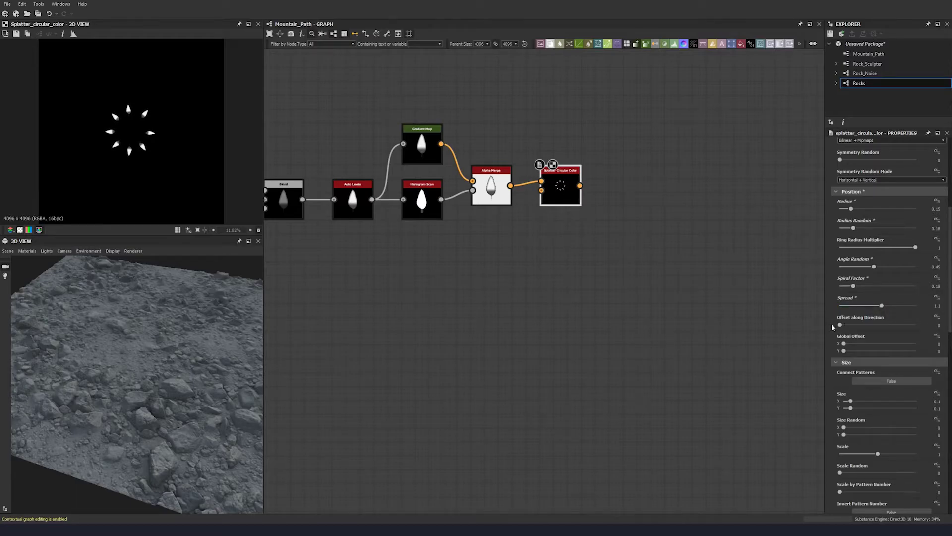
- Set the splatter pattern's Scale to 4 and its Scale Random to 0.27
scroll(833, 326, "down", 1)
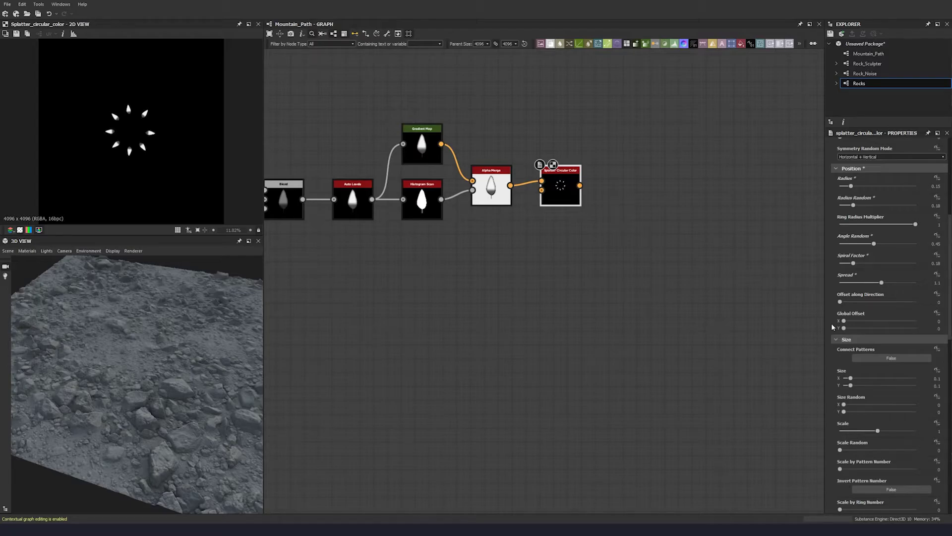
scroll(832, 323, "down", 4)
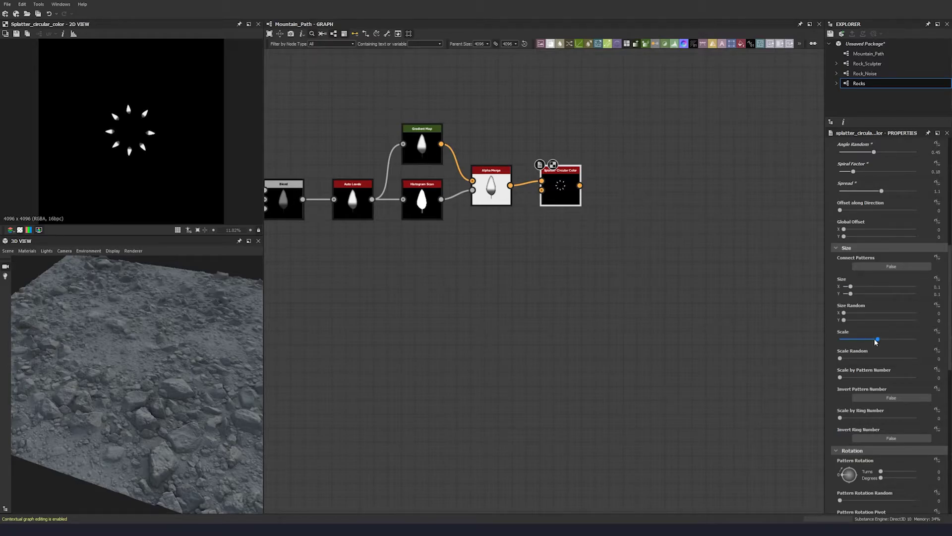
key("Tab")
type("4")
key("Return")
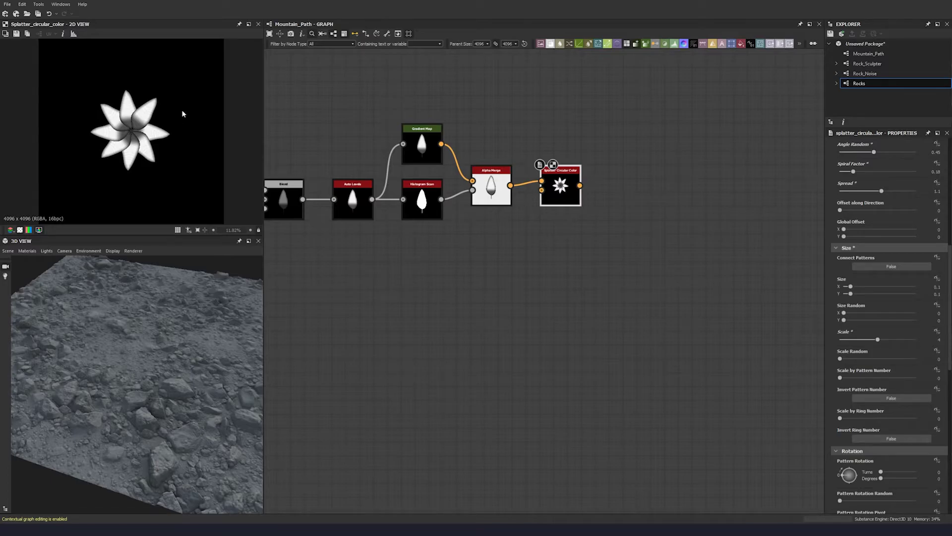
scroll(139, 148, "down", 1)
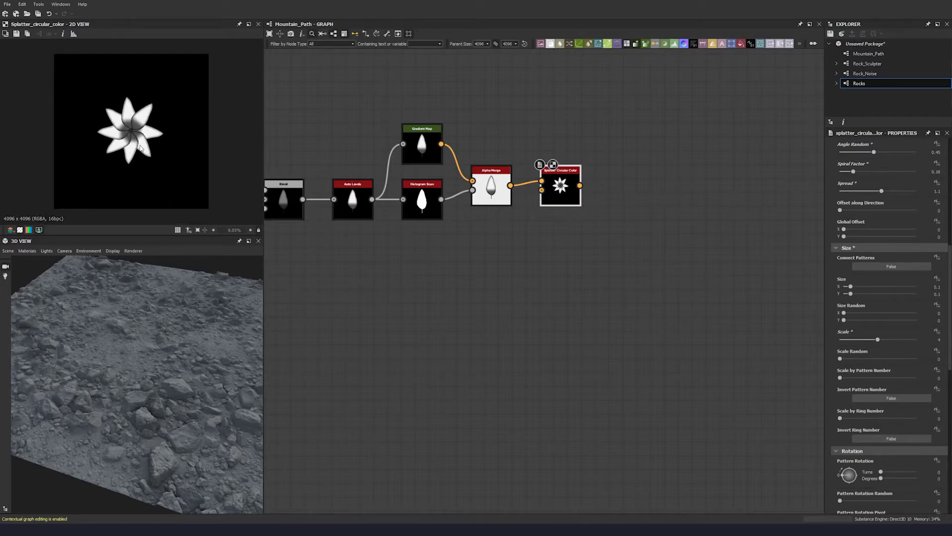
left_click(846, 357)
type("0.27")
key("Return")
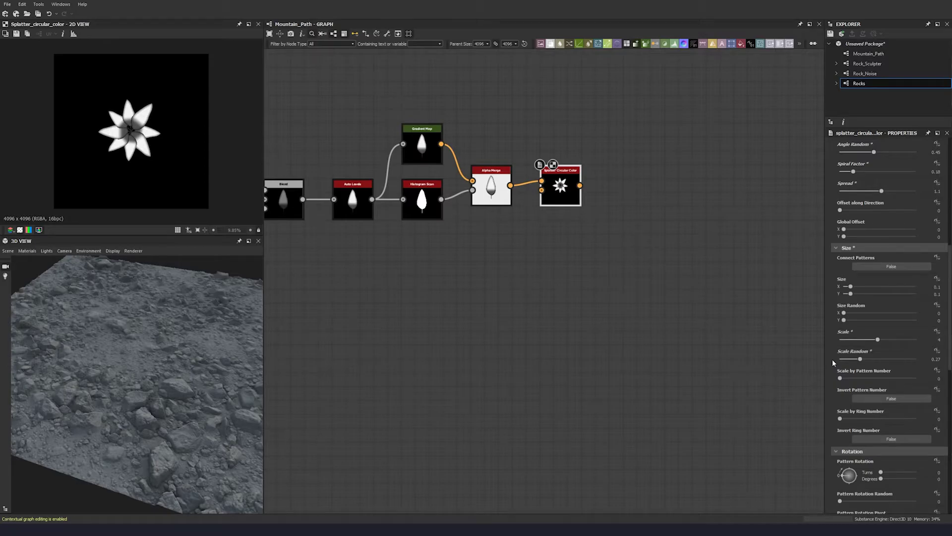
- Set the splatter's Pattern Rotation Random to 0.04
scroll(833, 359, "down", 6)
scroll(832, 360, "down", 2)
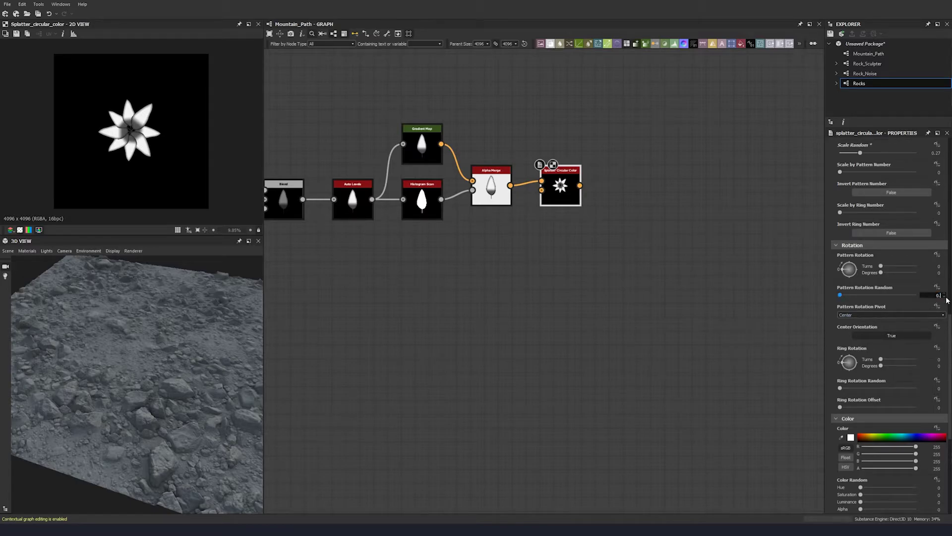
type("4")
key("Return")
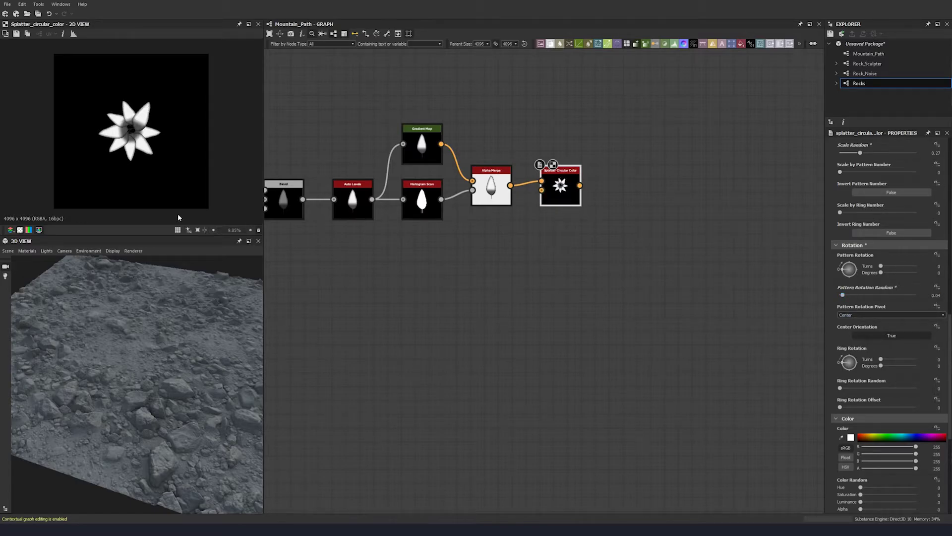
scroll(119, 130, "up", 2)
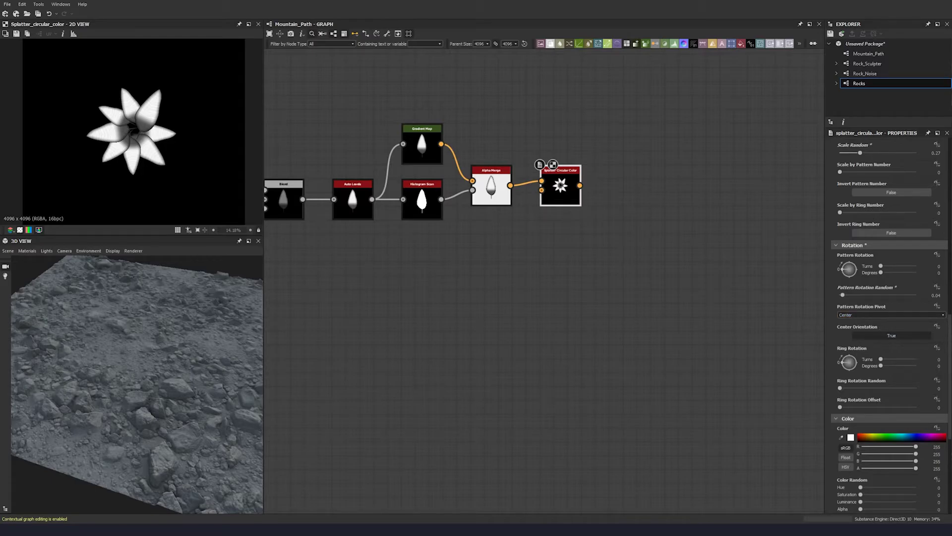
- Try the splatter with Center Orientation set to False and restore it to True
left_click(892, 337)
scroll(221, 182, "down", 3)
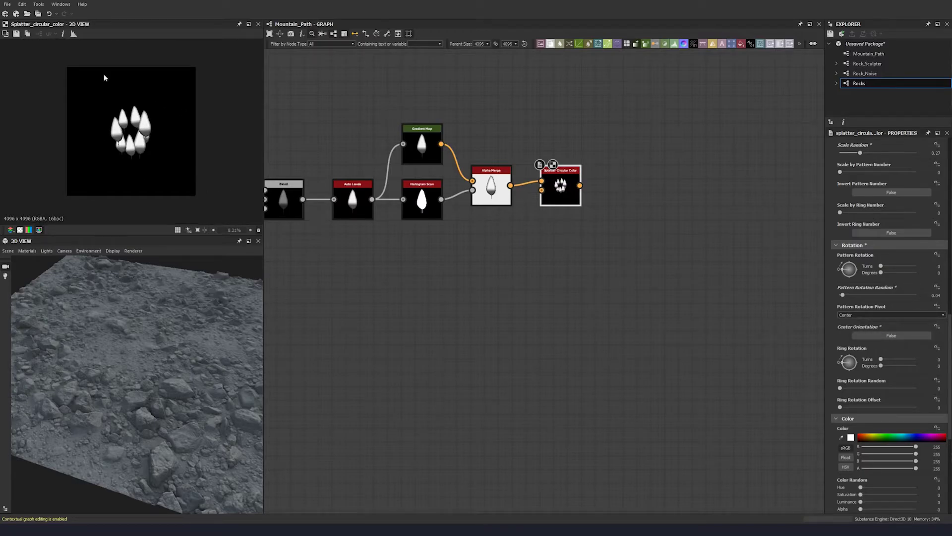
left_click(894, 336)
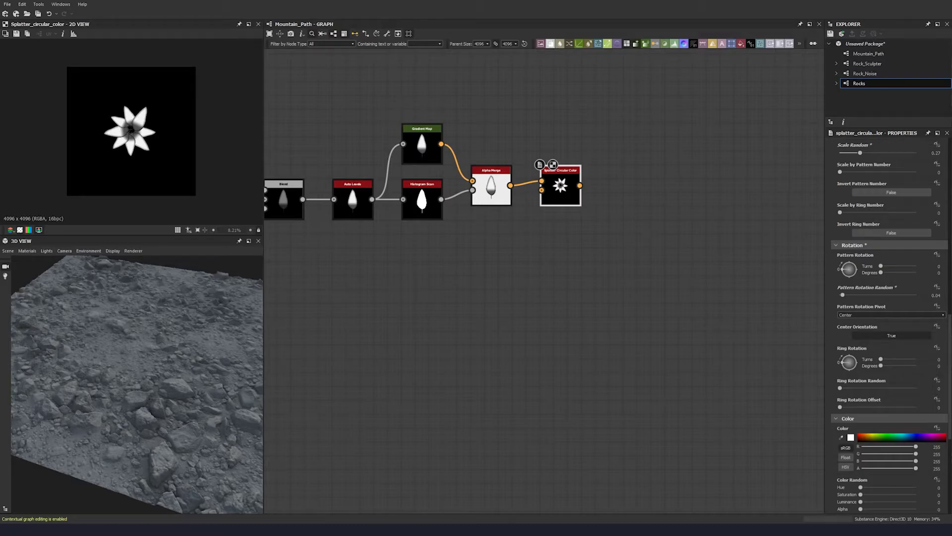
- Set the splatter's Ring Rotation Random to 0.33
scroll(839, 349, "down", 1)
mouse_move(840, 365)
left_mouse_down()
mouse_move(885, 365)
mouse_move(845, 367)
left_mouse_up()
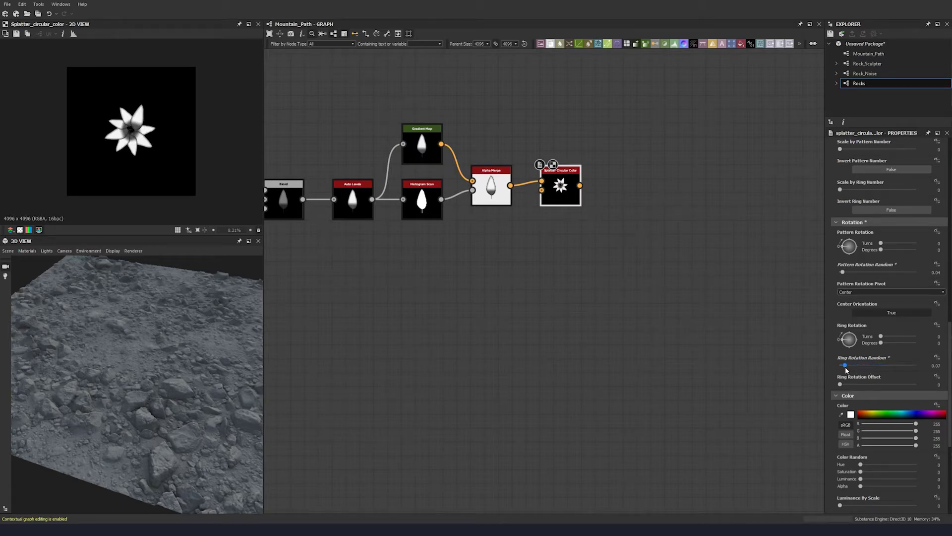
key("Tab")
type("0.33")
key("Return")
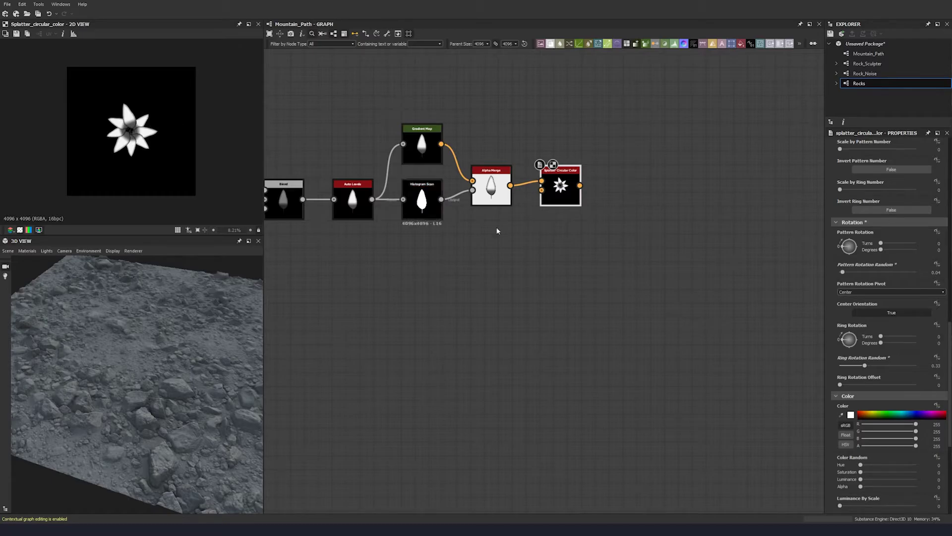
- Randomize the splatter's color brightness by setting the Color Random Luminance to 0.89
scroll(832, 377, "down", 5)
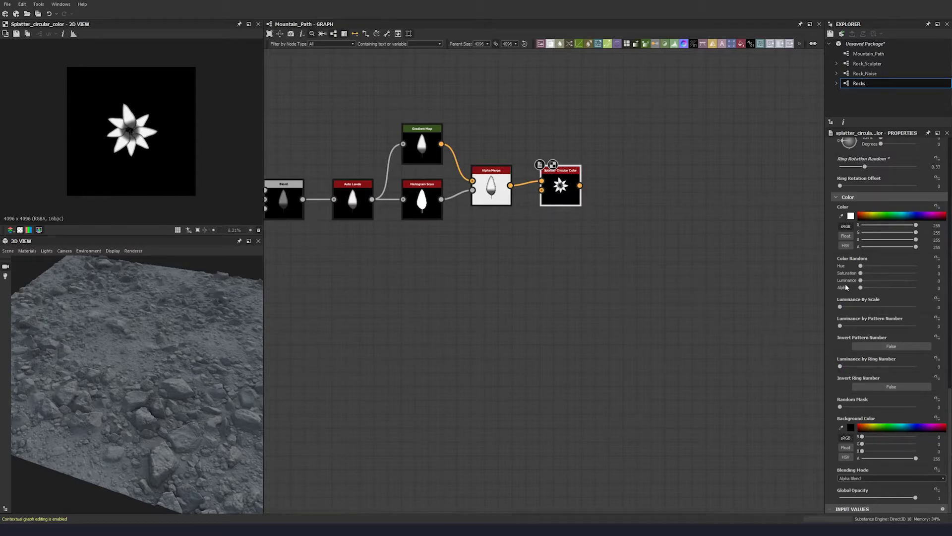
left_click_drag(862, 281, 915, 281)
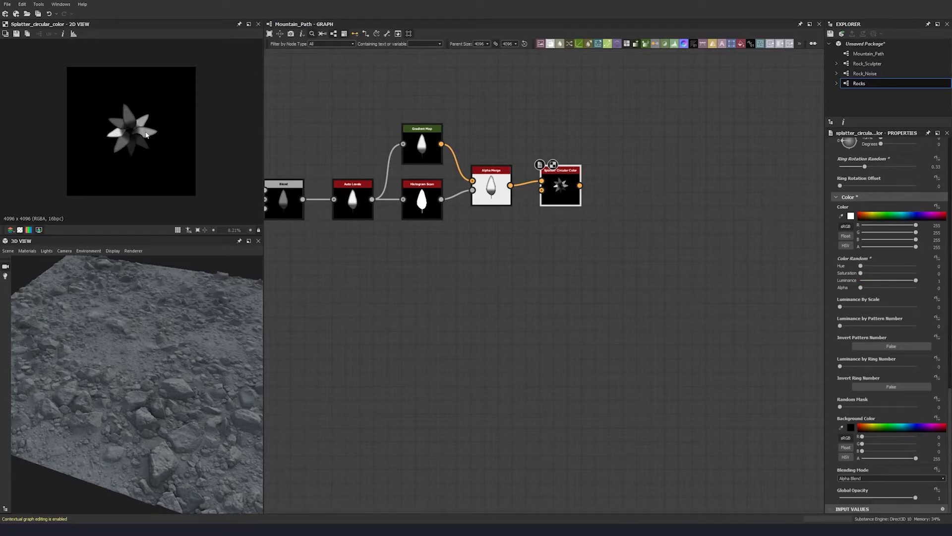
scroll(116, 146, "up", 2)
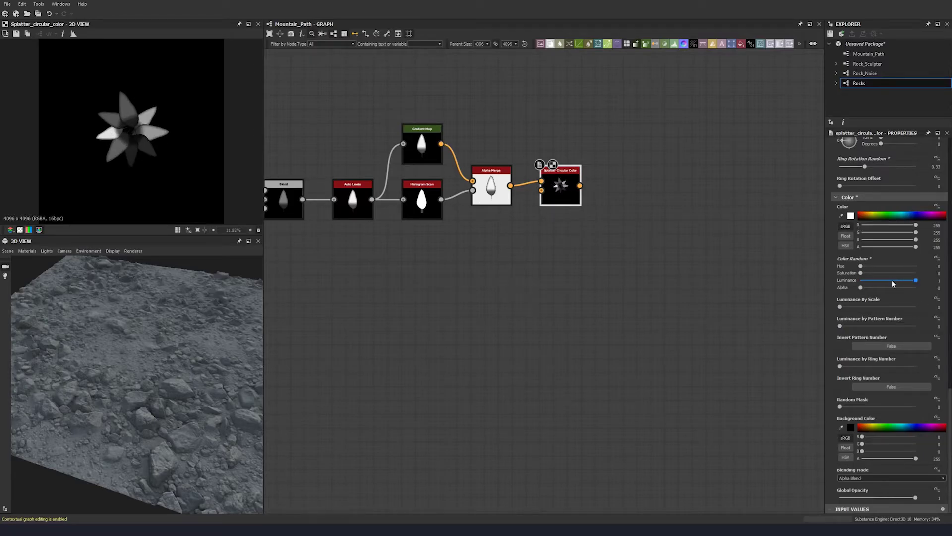
left_click(906, 281)
type("0.89")
key("Return")
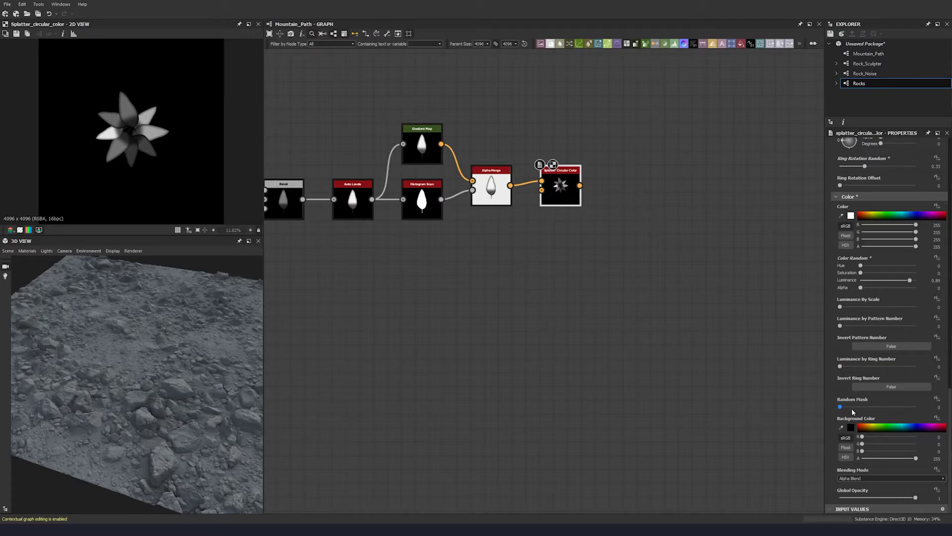
- Hide some of the splattered pieces by setting Random Mask to 0.2
left_click_drag(853, 409, 858, 406)
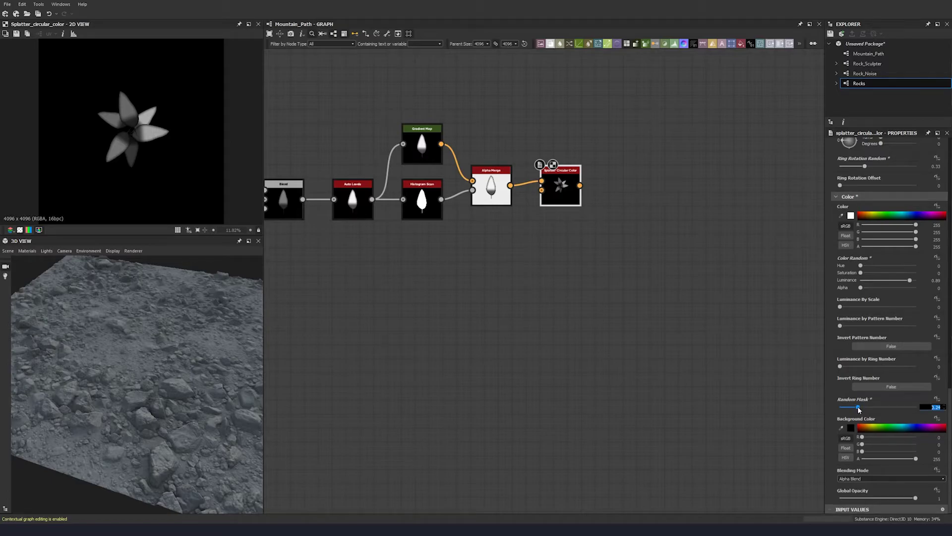
type("0.2")
key("Return")
left_click(858, 406)
type("0.17")
key("Return")
key("Tab")
type("0.2")
key("Return")
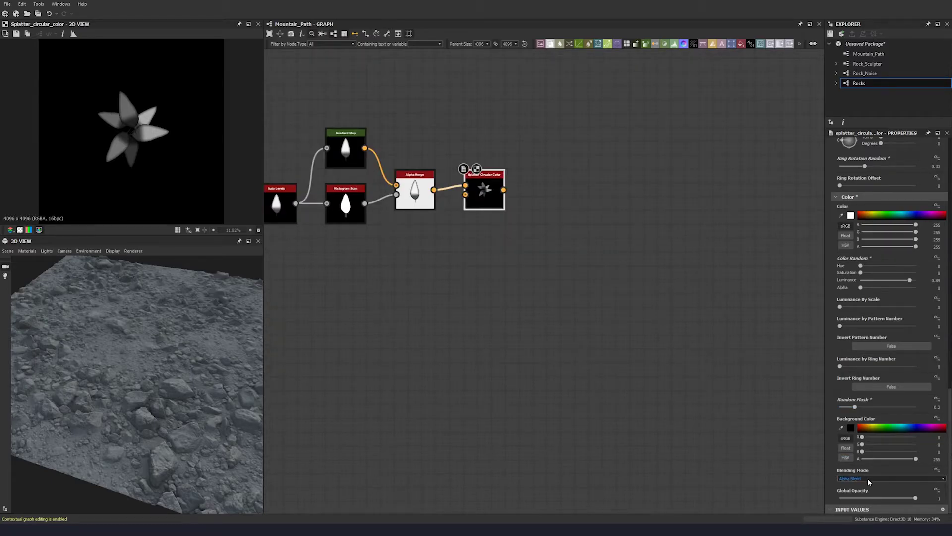
- Try a different Blending Mode on the Splatter Circular Color node
left_click(868, 479)
left_click(861, 486)
left_click(866, 479)
left_click(860, 490)
- Set the splatter's Spread to 1 and its Luminance by Pattern Number to 1
scroll(890, 326, "down", 2)
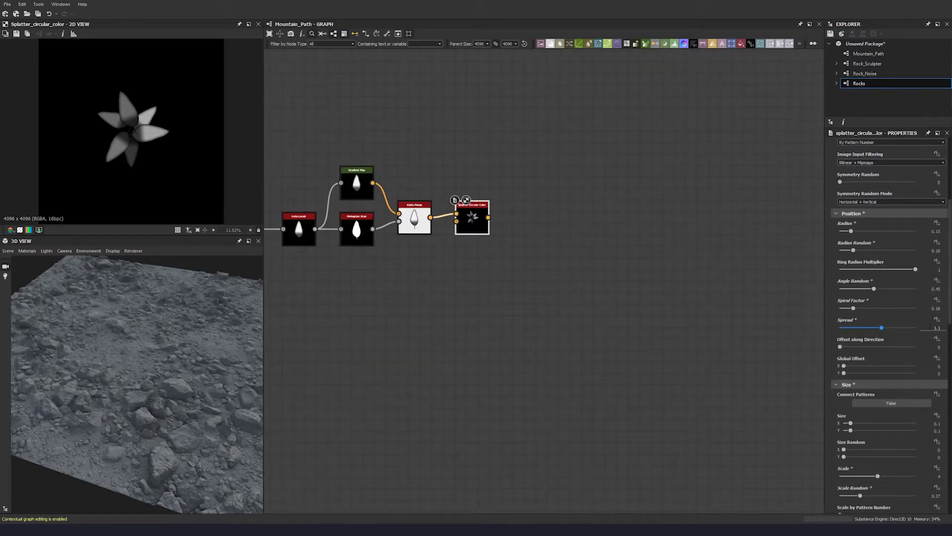
left_click_drag(931, 327, 948, 329)
type("1")
key("Return")
scroll(948, 332, "down", 10)
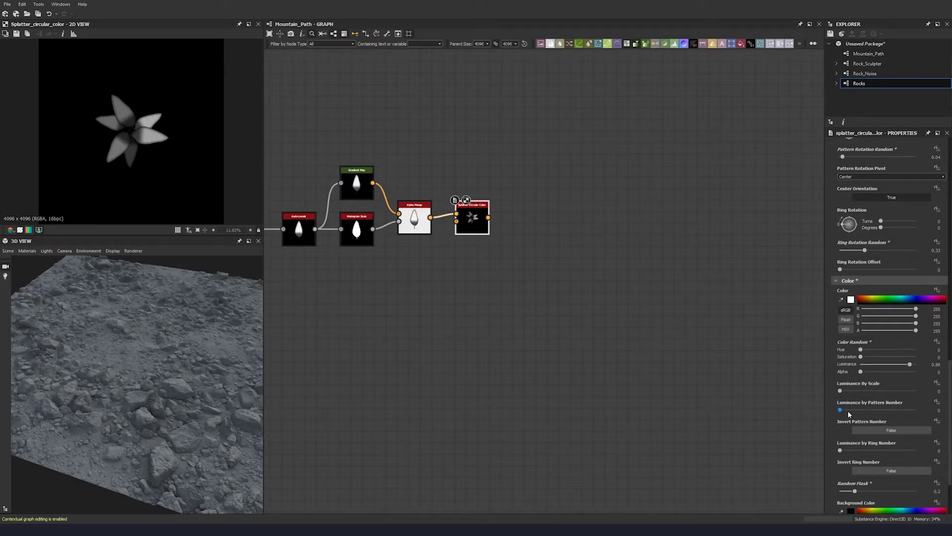
left_click_drag(840, 410, 918, 410)
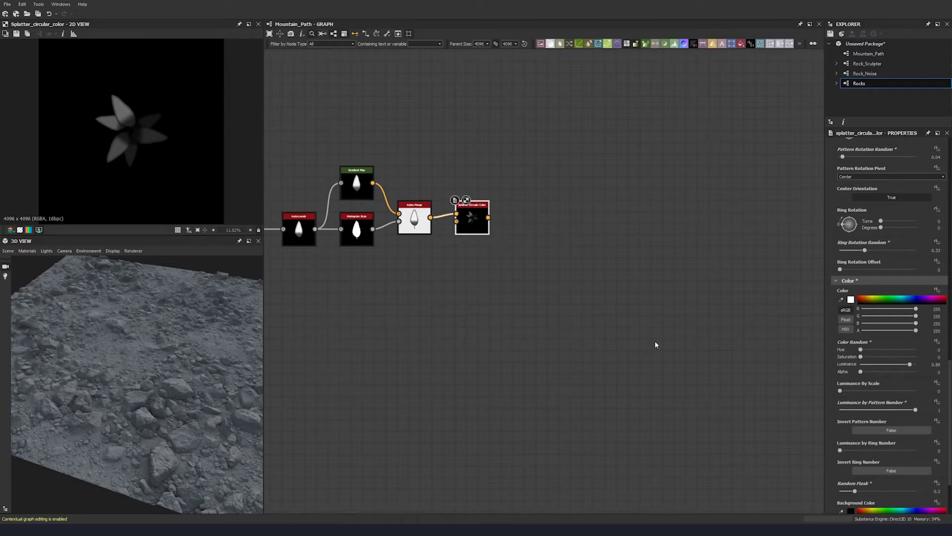
scroll(841, 421, "down", 2)
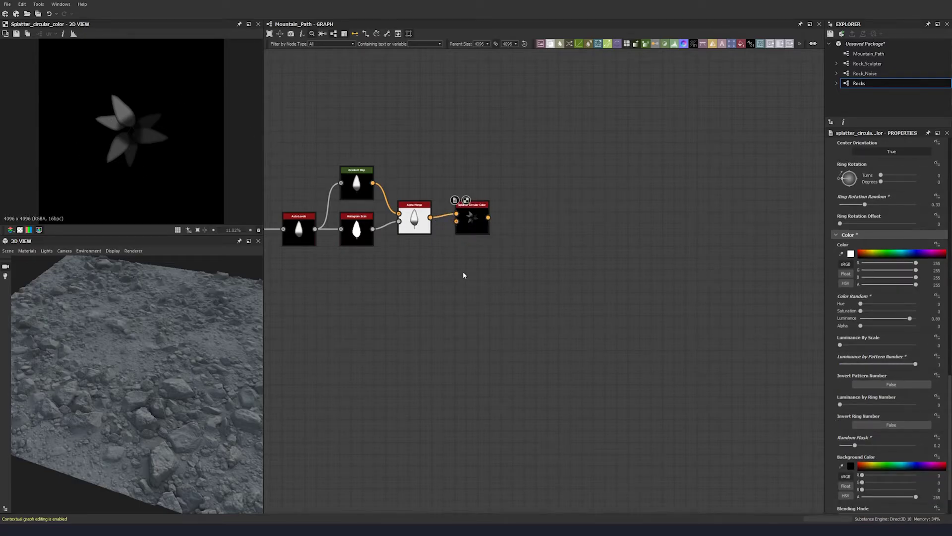
- Add a Grayscale Conversion node connected after the Splatter Circular Color node
scroll(455, 209, "down", 4)
middle_click_drag(517, 203, 533, 223)
scroll(595, 239, "down", 3)
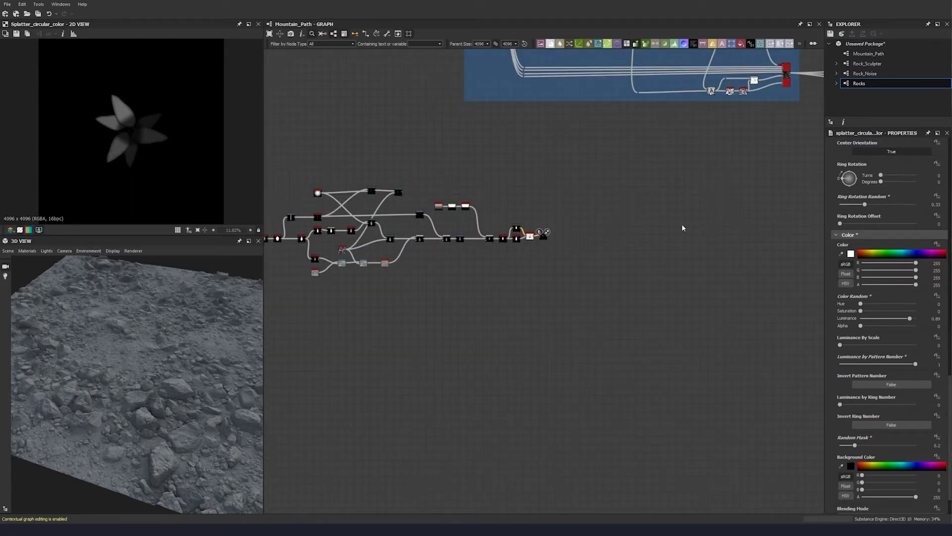
scroll(506, 251, "up", 4)
key("space")
type("gr")
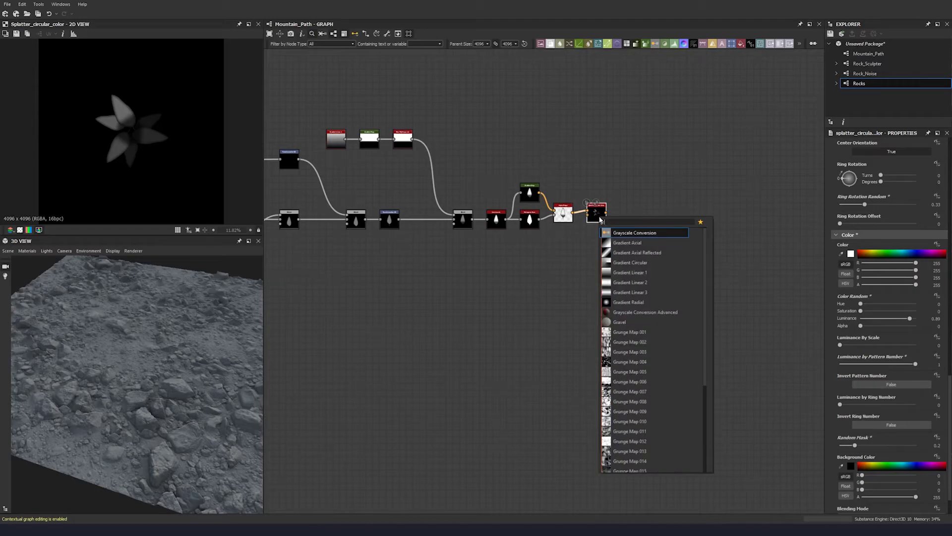
left_click(643, 233)
middle_click_drag(622, 227, 483, 240)
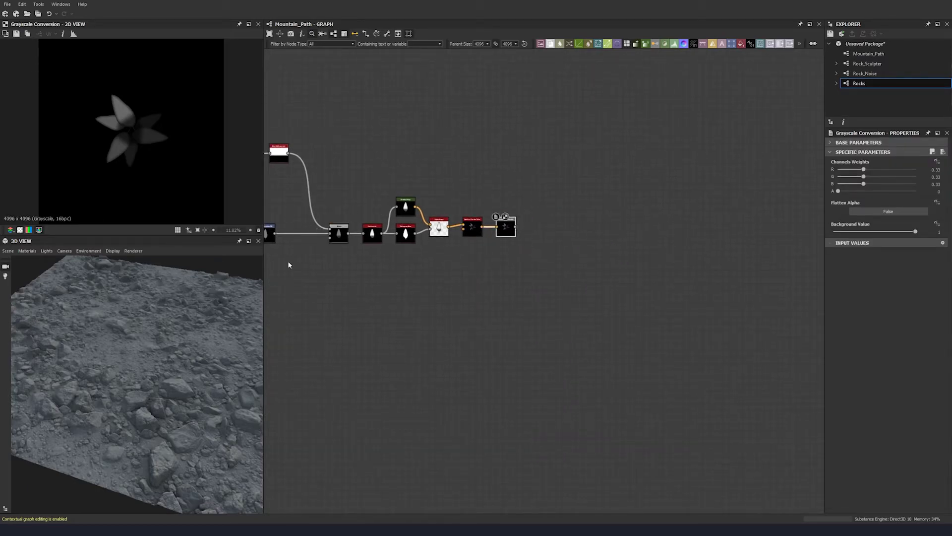
- Add a Multi Directional Warp Grayscale node and feed the Grayscale Conversion output into its main input
left_click(538, 222)
key("space")
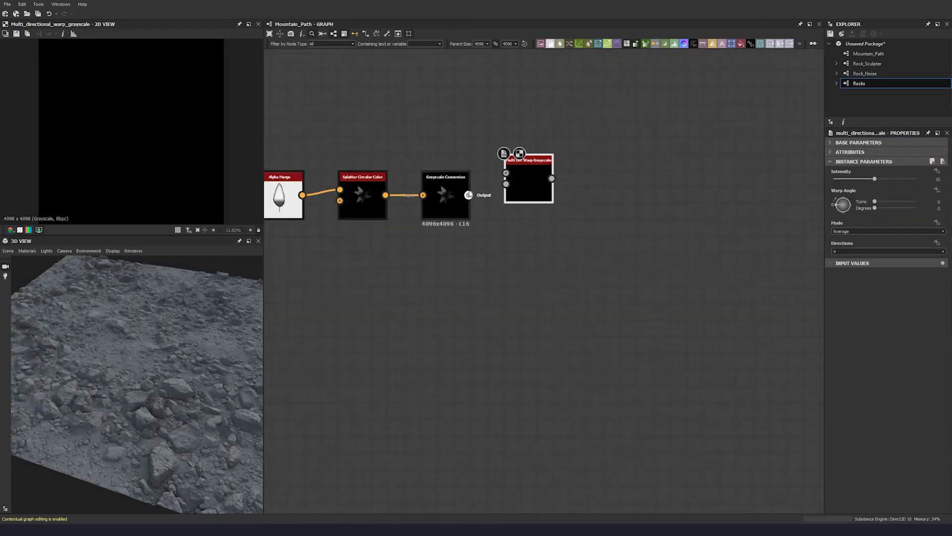
left_click_drag(469, 195, 542, 203)
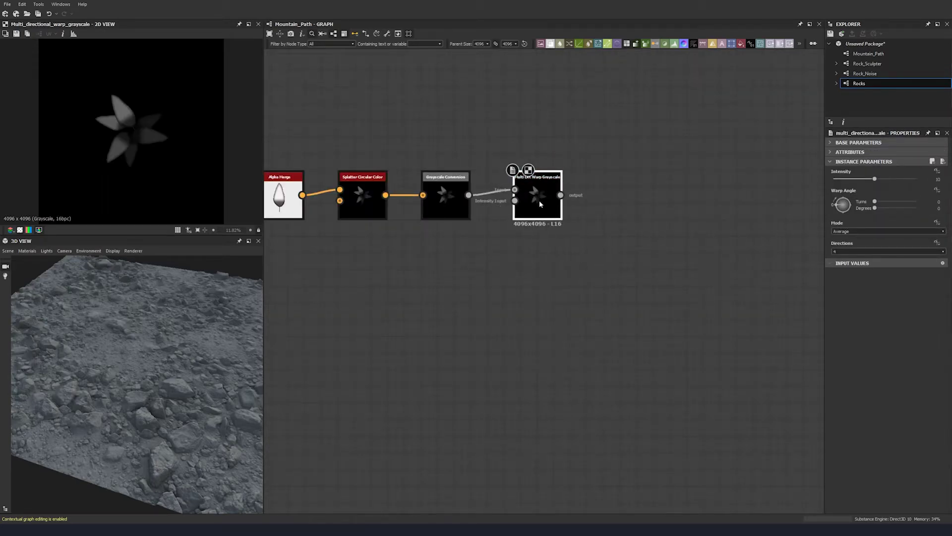
- Add a Gaussian Noise node in the empty area below the Splatter Circular Color and Grayscale Conversion nodes
left_click(383, 312)
key("space")
type("gau")
left_click(424, 298)
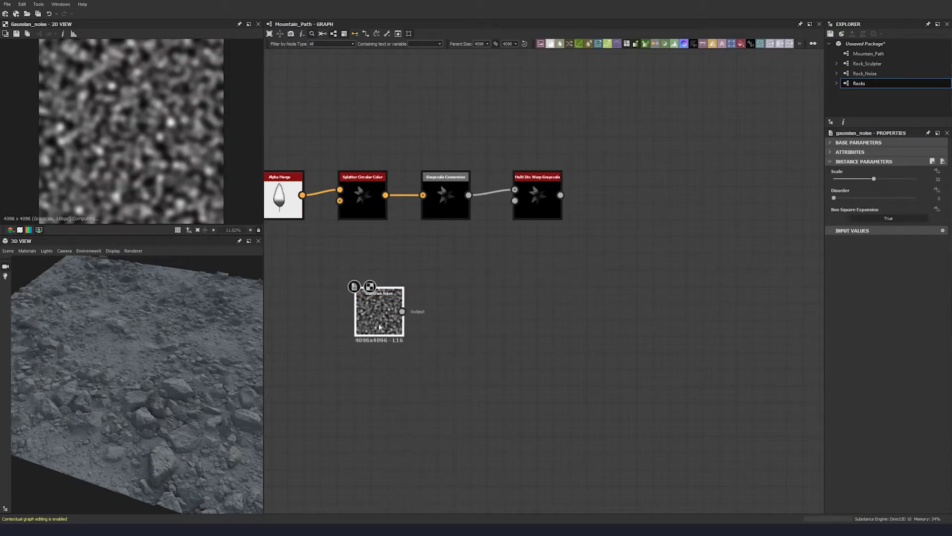
- Set the Gaussian Noise node's Scale to 17 and its Disorder to 0.77
left_click(936, 179)
type("1")
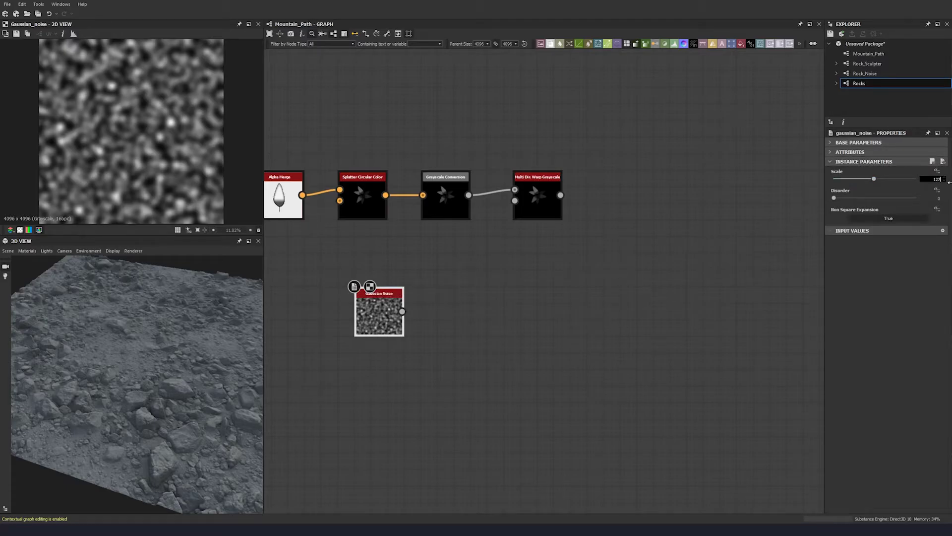
key("BackSpace")
type("178")
key("BackSpace")
key("Tab")
type("0.77")
key("Return")
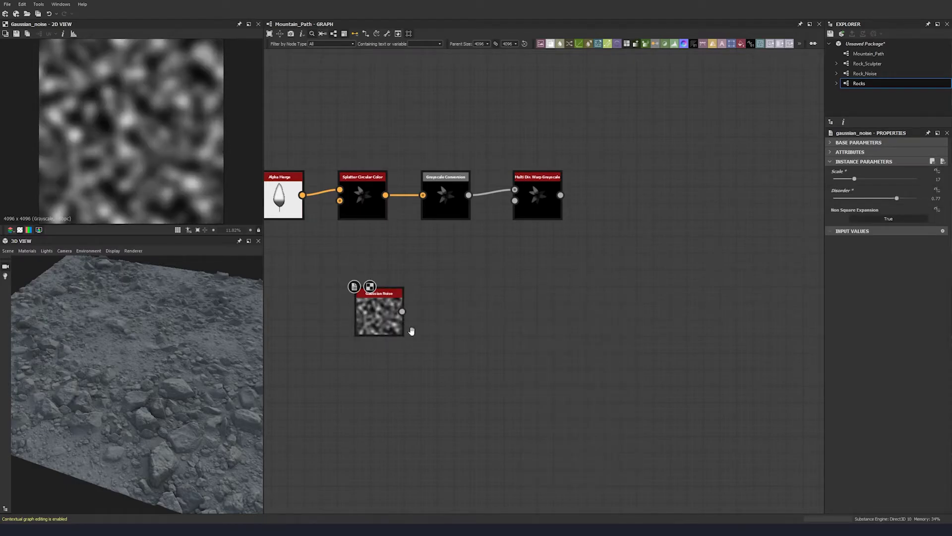
- Connect the Gaussian Noise output to the Intensity Input of the Multi Directional Warp Grayscale node
middle_click_drag(412, 334, 389, 208)
left_click_drag(355, 186, 371, 243)
scroll(121, 171, "down", 3)
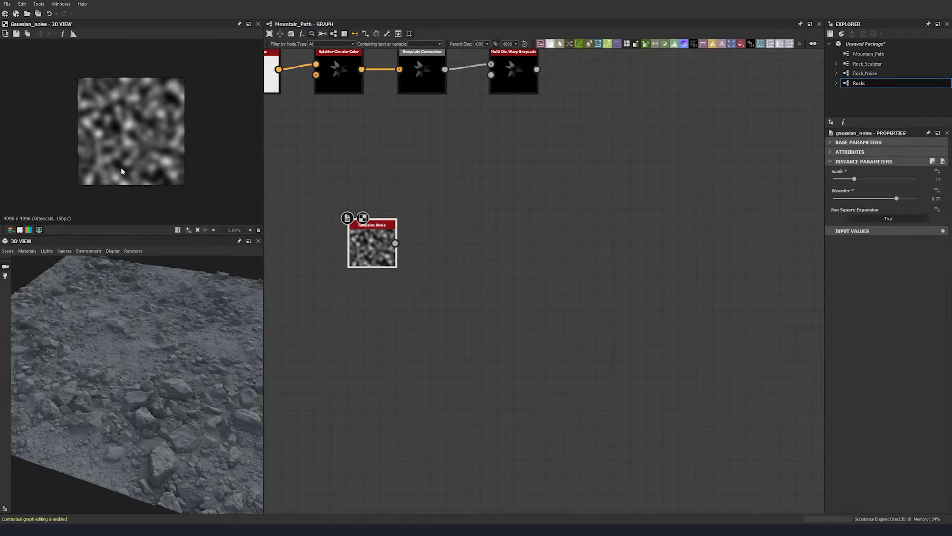
scroll(504, 161, "down", 2)
left_click_drag(497, 101, 429, 217)
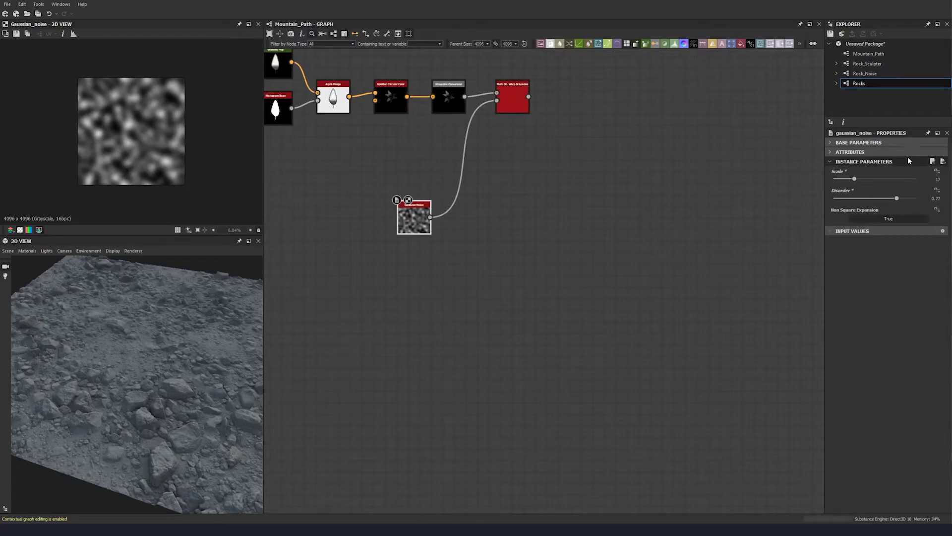
double_click(937, 179)
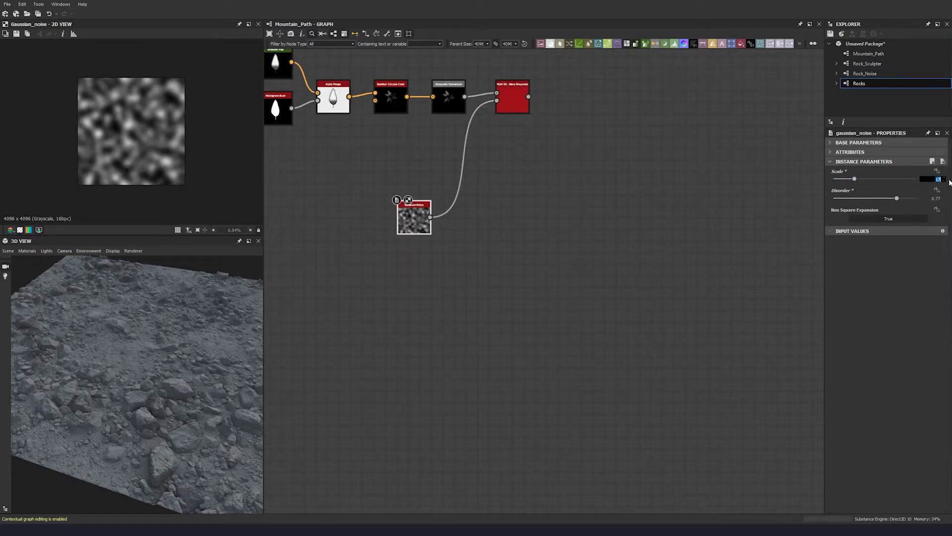
type("118989")
double_click(933, 179)
key("Return")
key("ctrl+z")
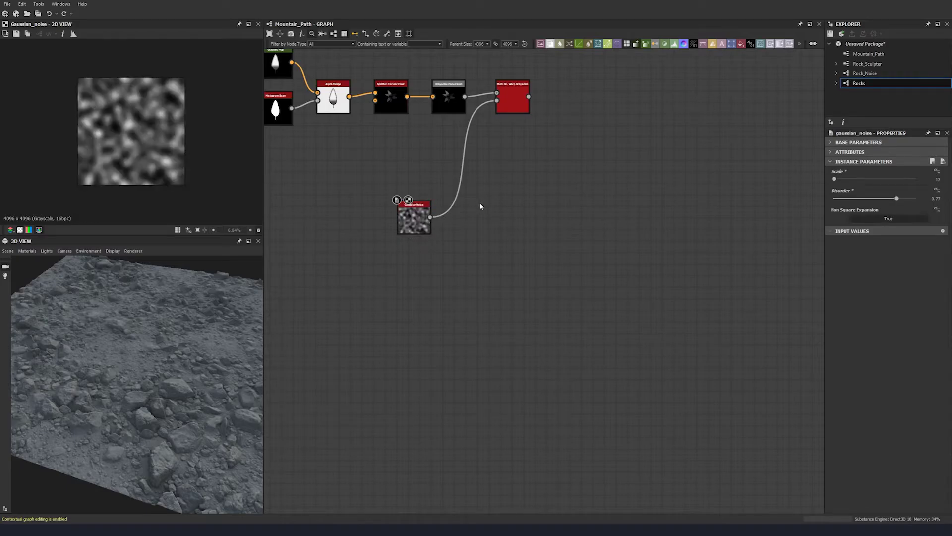
- Set the Multi Directional Warp Grayscale node's Intensity to 11.89
double_click(510, 126)
double_click(942, 181)
type("11.89")
key("Return")
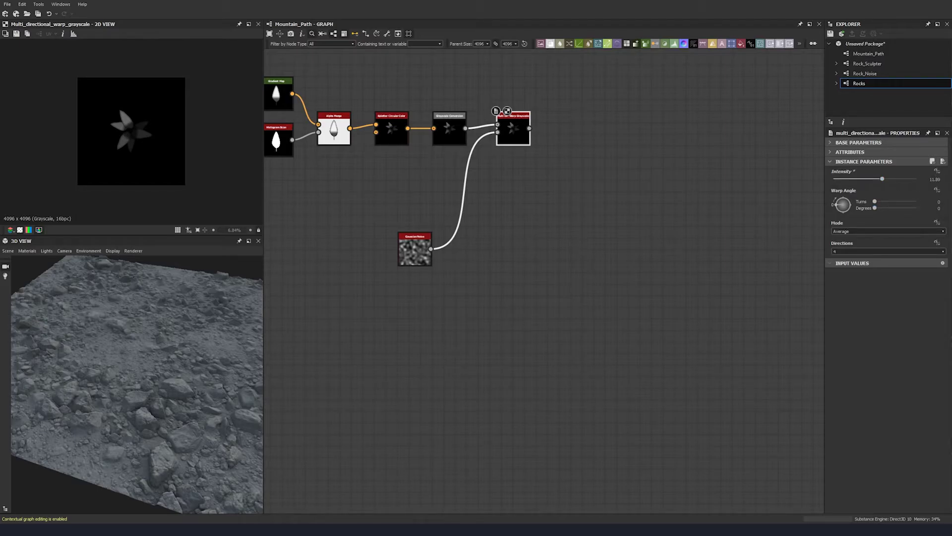
- Set the warp's angle to -100 degrees and its Mode to Chain, comparing the result with the unwarped Grayscale Conversion
left_click_drag(836, 204, 846, 220)
left_click(851, 231)
left_click(853, 253)
left_click(446, 134)
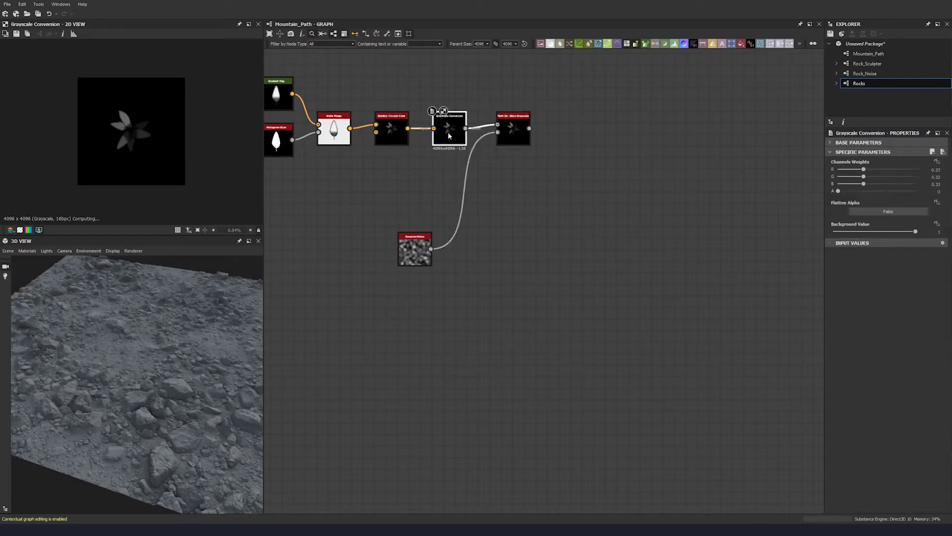
left_click(500, 141)
scroll(140, 153, "up", 5)
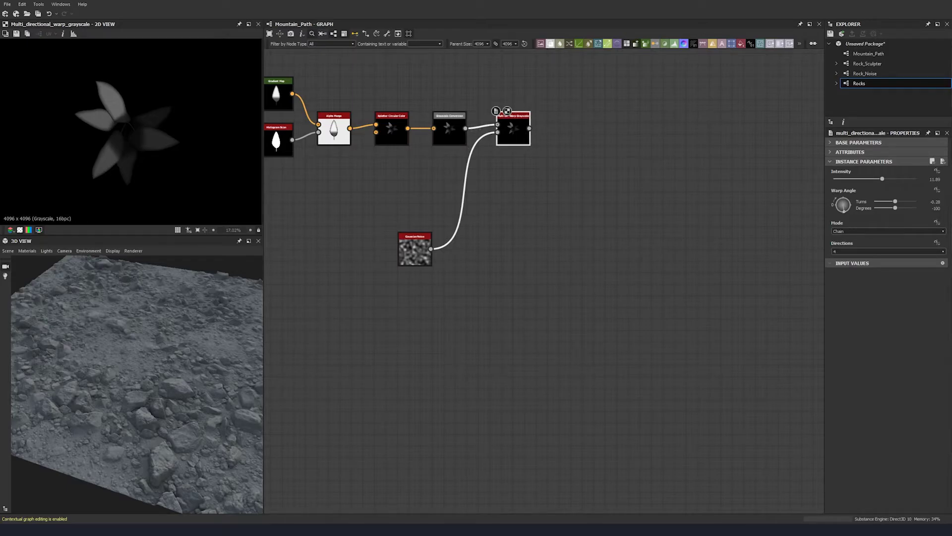
- Add a Transformation 2D node after the Multi Directional Warp and scale the plant up uniformly to about twice its size
scroll(578, 187, "down", 2)
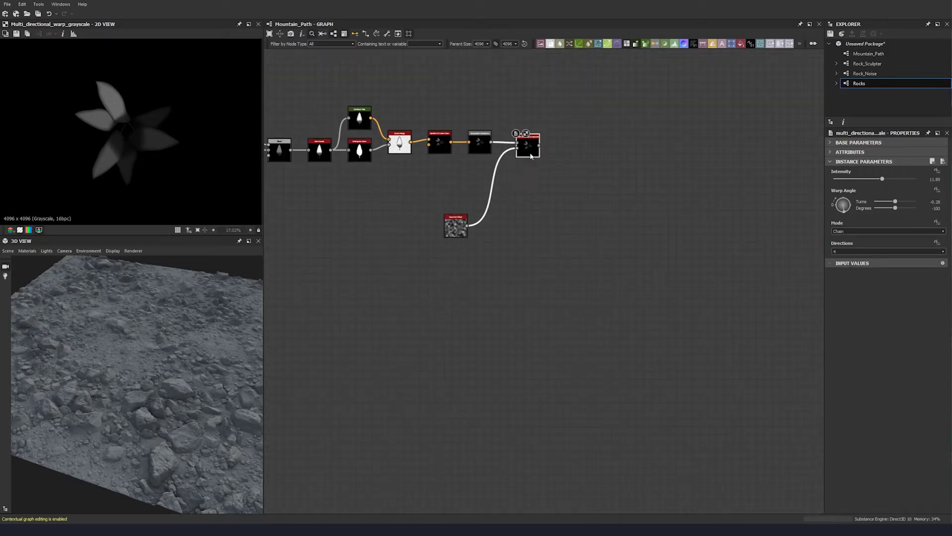
key("space")
type("tr")
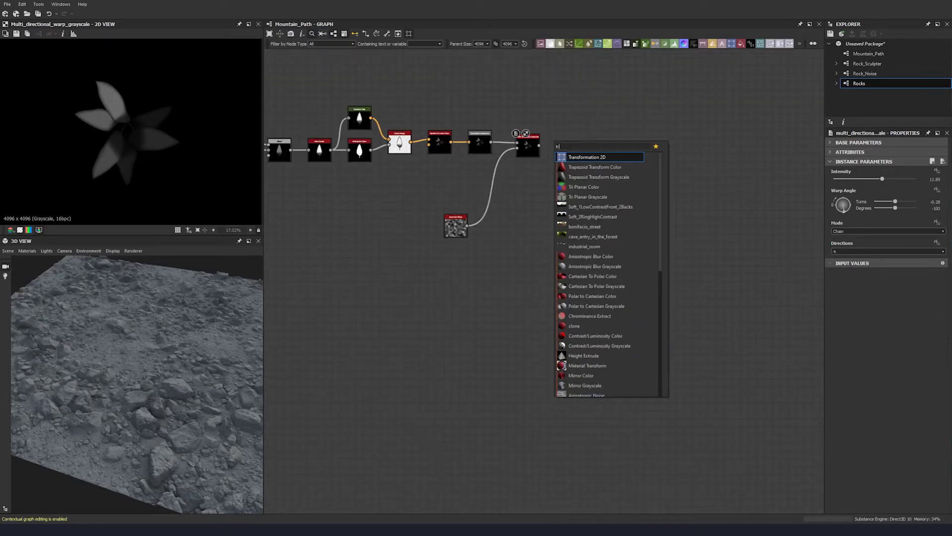
left_click(585, 157)
left_click_drag(551, 144, 573, 153)
middle_click_drag(573, 156, 397, 142)
scroll(213, 147, "down", 4)
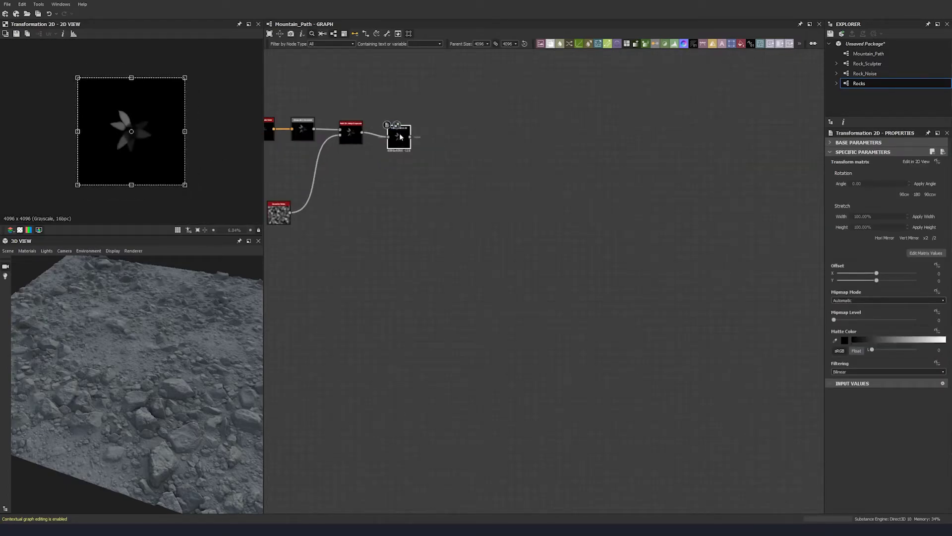
left_click_drag(184, 184, 240, 239)
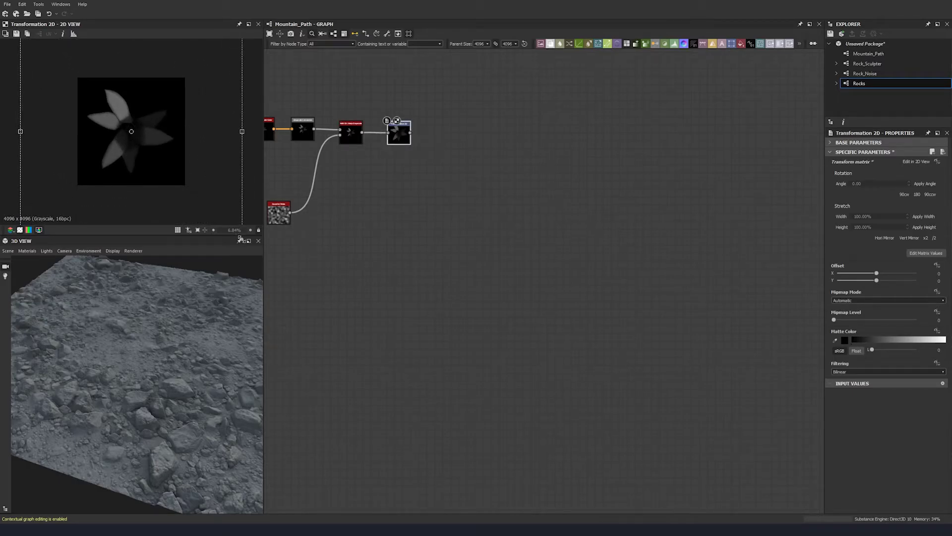
- Tidy the Transformation 2D and Gaussian Noise nodes, and add a Blend node fed by the Transformation 2D output
middle_click_drag(399, 140, 478, 151)
left_click(477, 152)
left_click(551, 255)
scroll(169, 152, "down", 1)
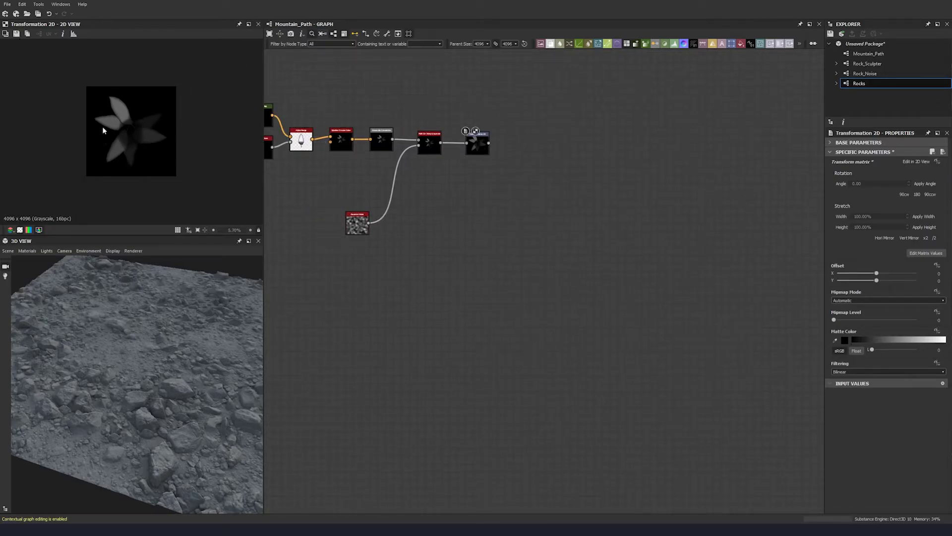
scroll(444, 163, "down", 5)
left_click_drag(536, 212, 525, 213)
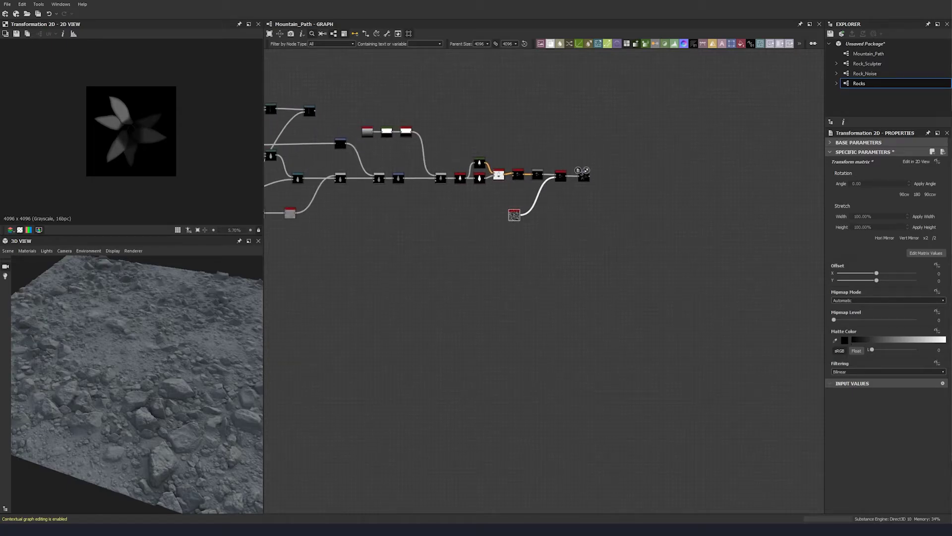
left_click(585, 176)
left_click_drag(584, 176, 584, 171)
key("space")
left_click(617, 148)
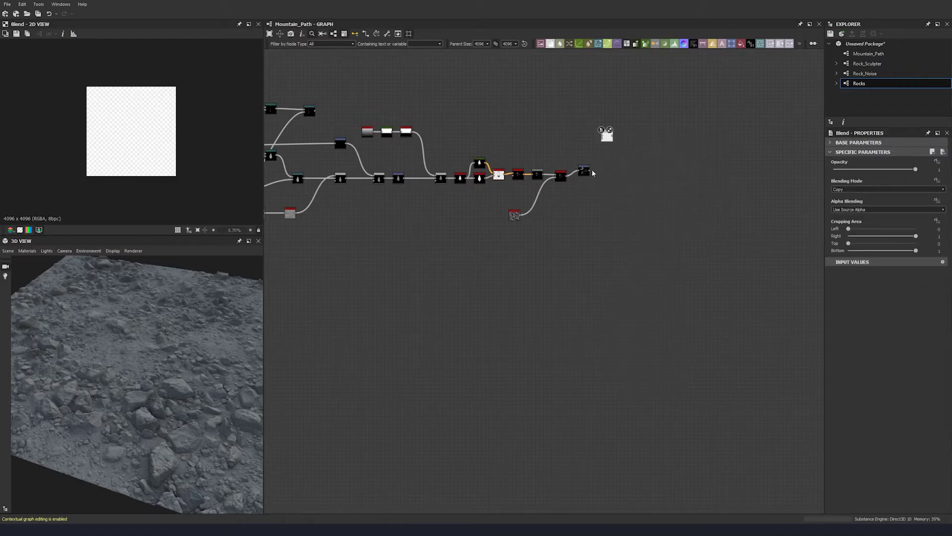
- Add an Invert Grayscale node fed by the soft radial shape near the graph's start and connect it to the Blend node
key("space")
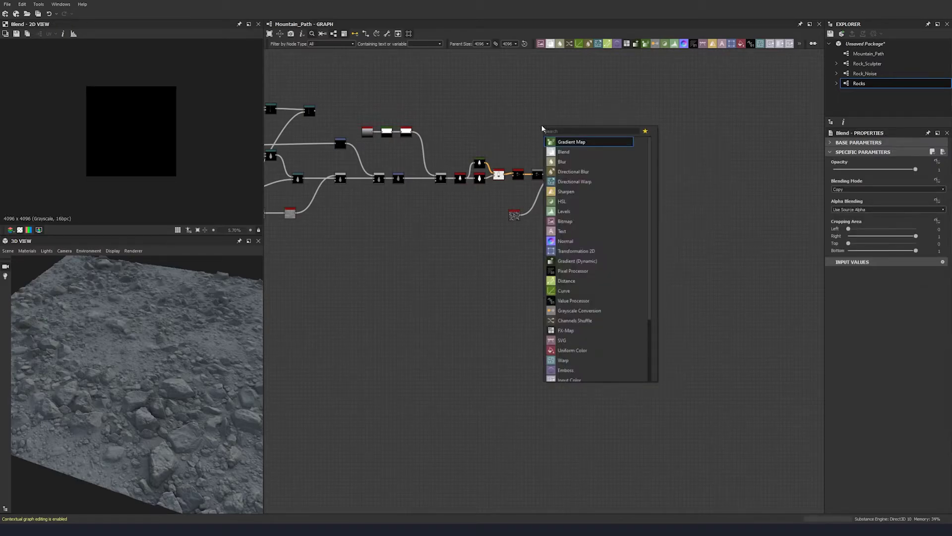
type("invert")
left_click(573, 150)
middle_click_drag(424, 159, 508, 163)
left_click_drag(284, 117, 628, 128)
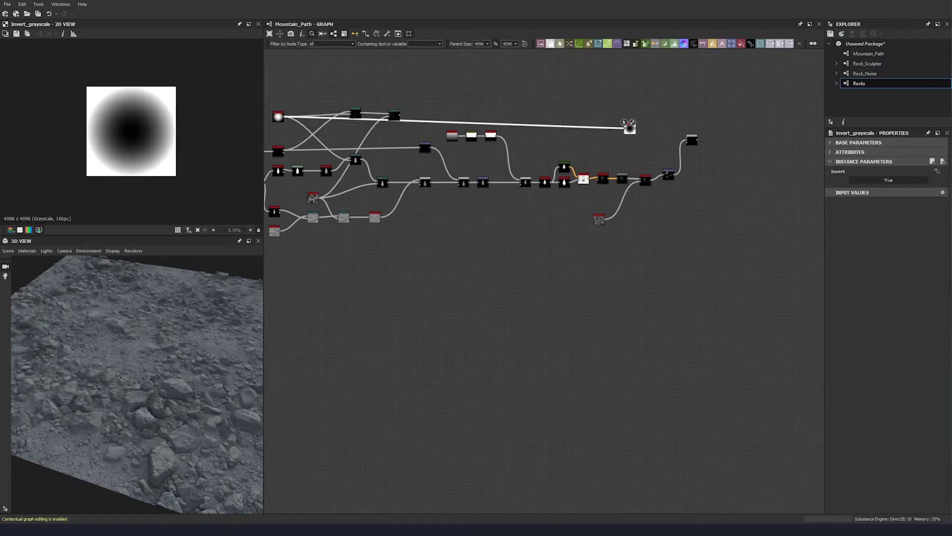
left_click_drag(628, 127, 687, 138)
- Set the Blend node to Multiply at 0.22 opacity and compare its result with the Transformation 2D output
left_click(692, 141)
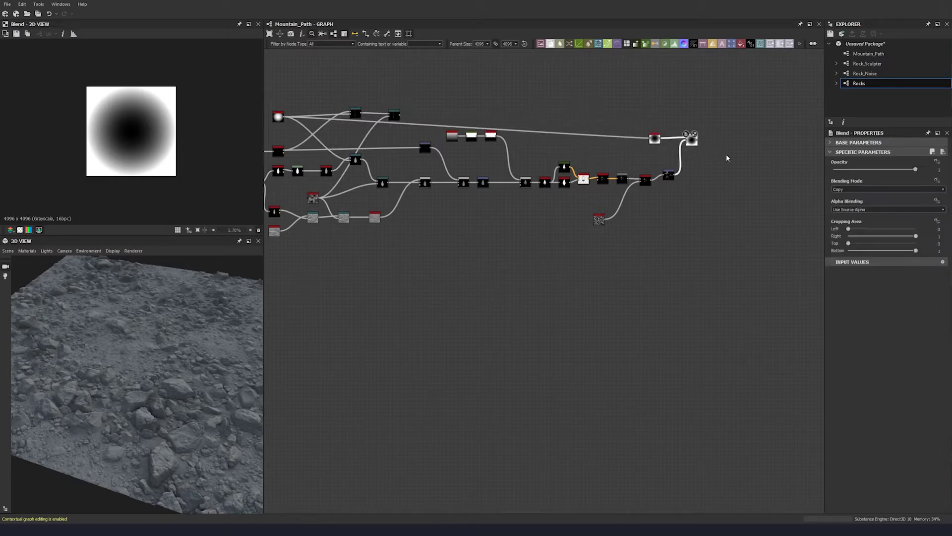
left_click(850, 190)
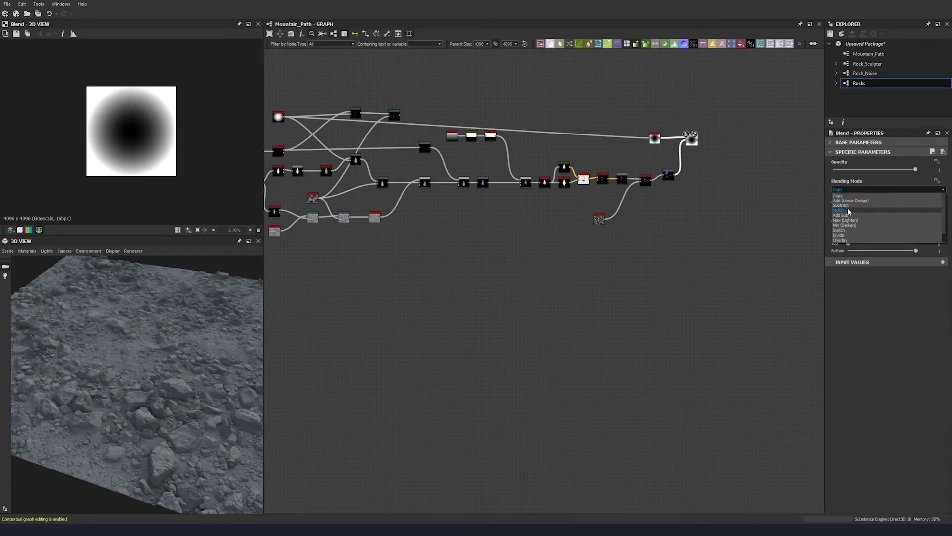
left_click(841, 210)
type("0.22")
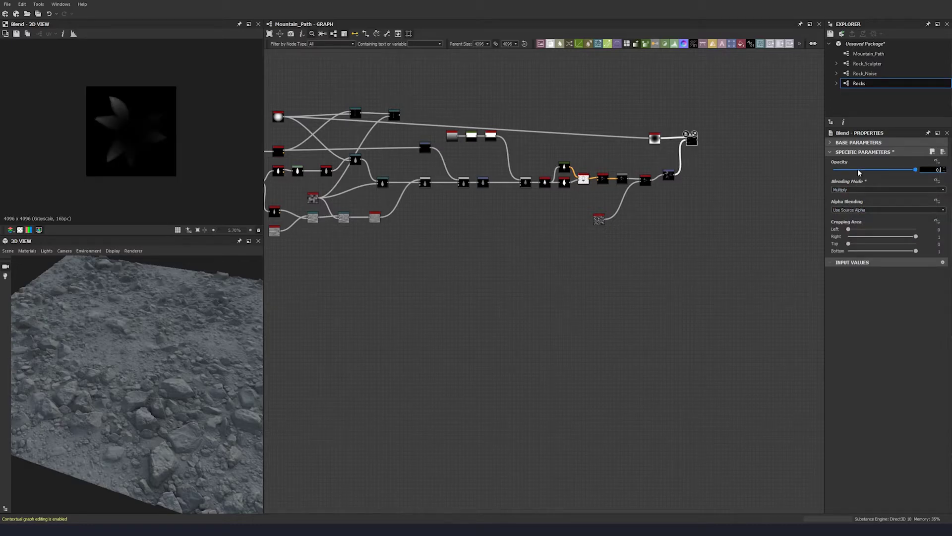
key("Return")
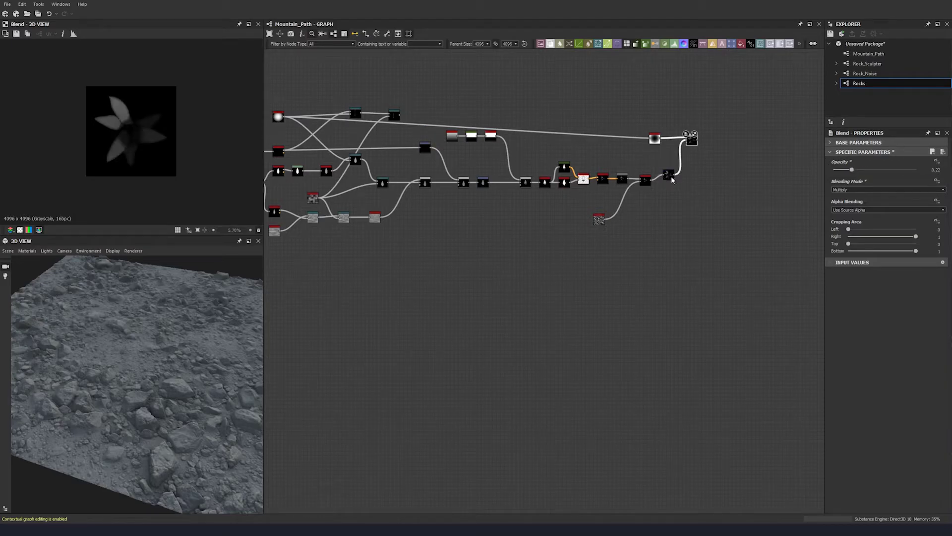
left_click(672, 177)
left_click(688, 144)
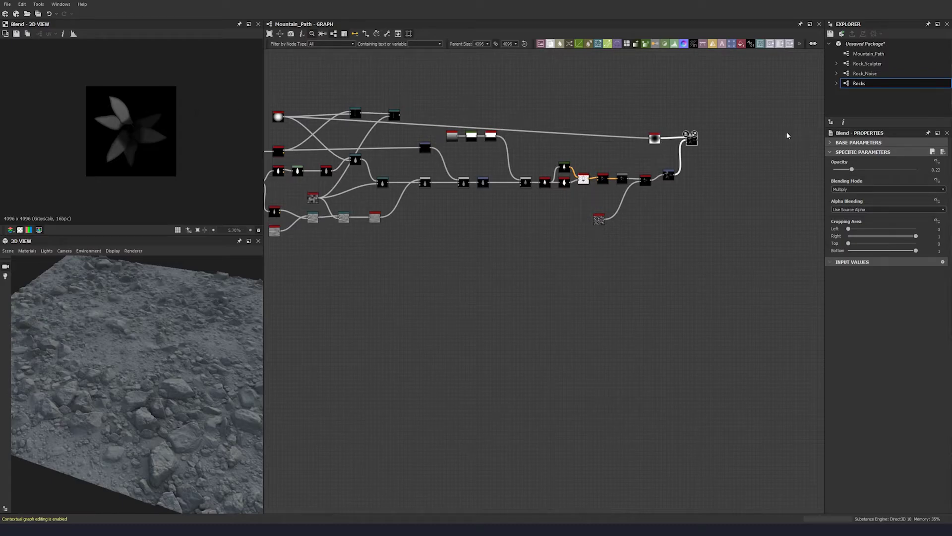
- Add a reroute point on the long link to the Invert Grayscale node and position it for a tidier path
middle_click_drag(420, 124, 556, 135)
left_click(555, 134, "alt")
left_click_drag(555, 134, 489, 143)
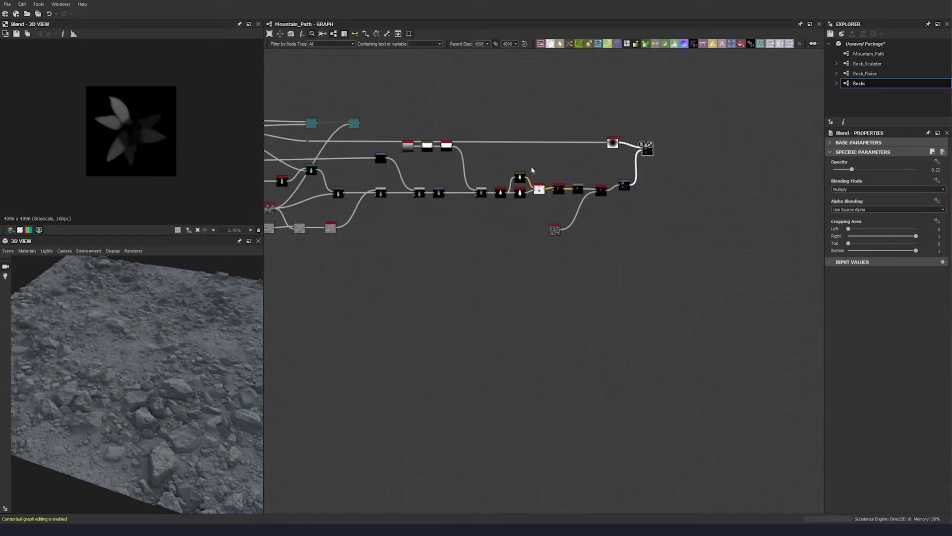
middle_click_drag(526, 172, 557, 195)
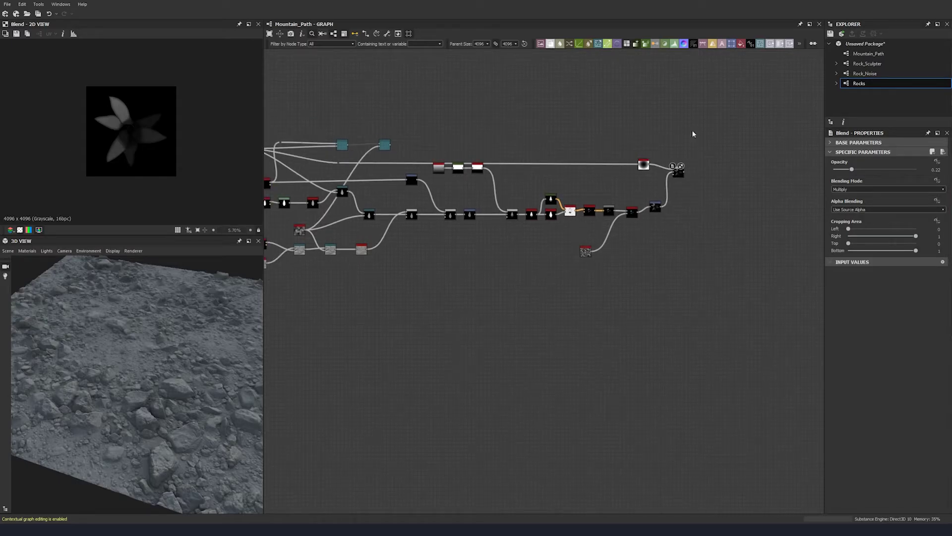
middle_click_drag(620, 121, 697, 113)
- Duplicate the Auto Levels, Gradient Map, Histogram Scan and Alpha Merge nodes and feed them from the stem's last Directional Warp
left_click(461, 137)
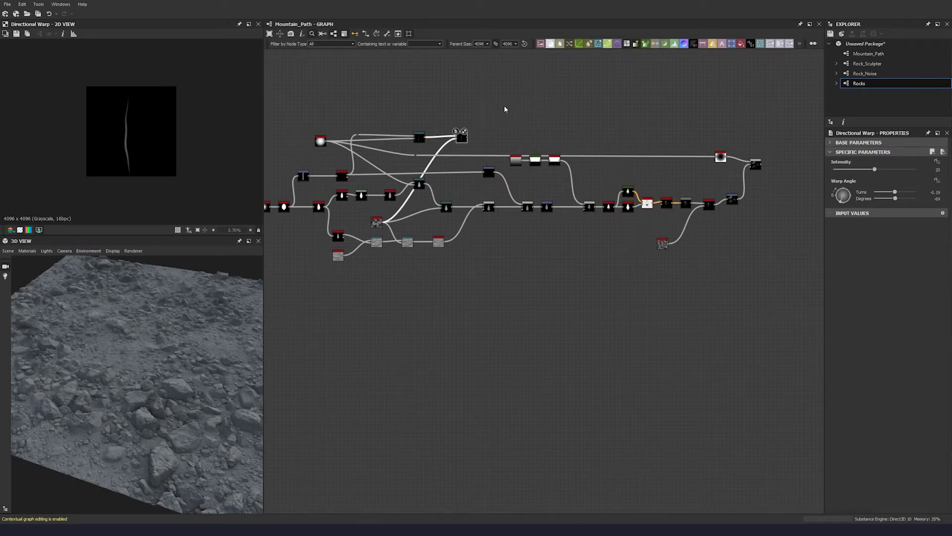
scroll(642, 203, "up", 4)
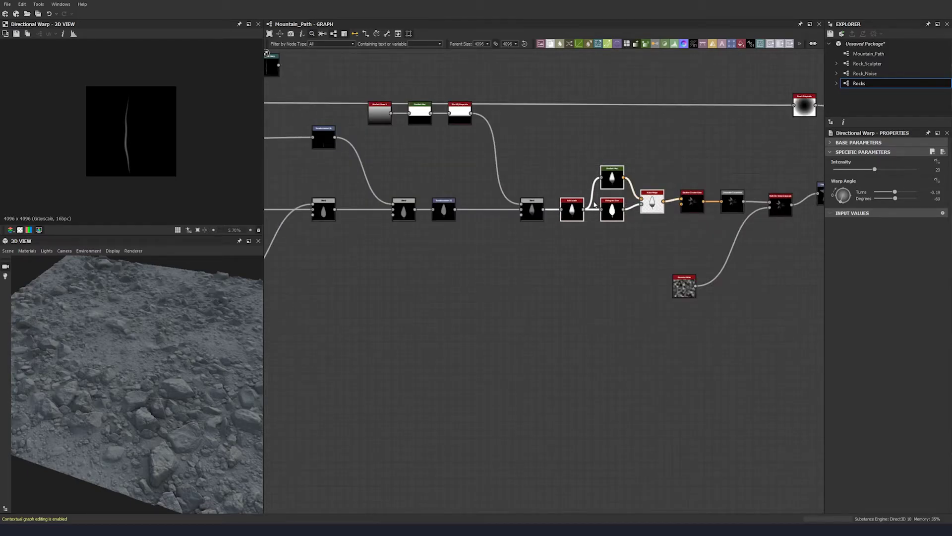
middle_click_drag(402, 95, 494, 205)
left_click(438, 157)
key("ctrl+v")
left_click_drag(542, 270, 454, 149)
left_click_drag(371, 176, 371, 176)
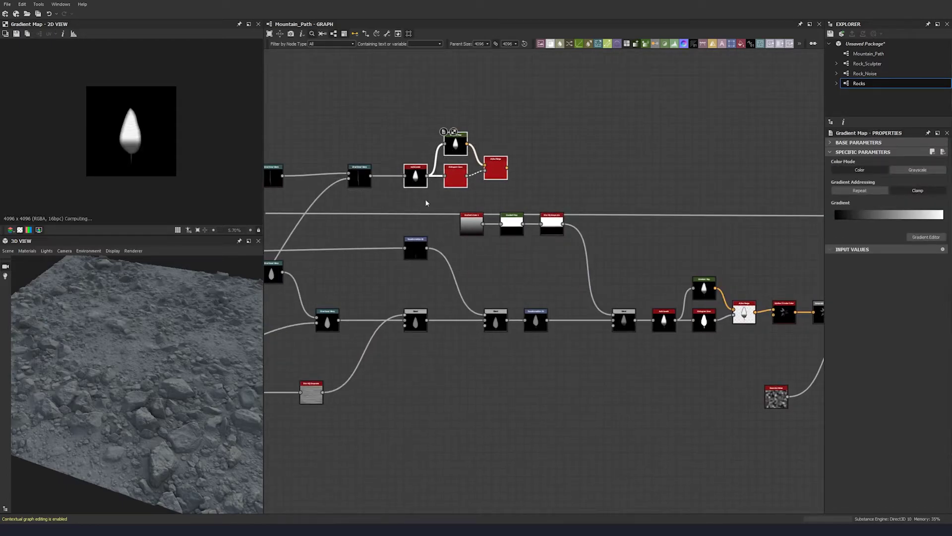
- Examine the stem's Histogram Scan mask and the edges of its Alpha Merge result up close
scroll(392, 187, "up", 4)
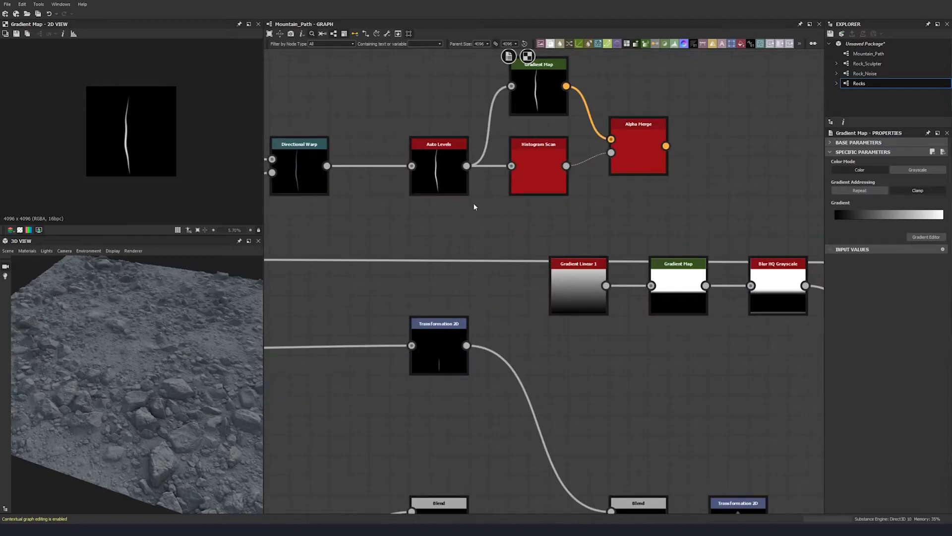
left_click(530, 184)
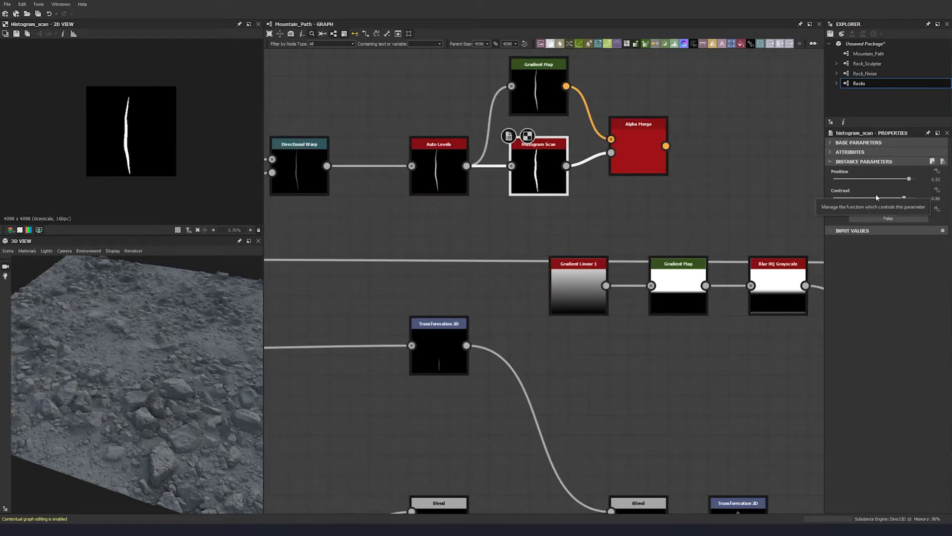
middle_click_drag(552, 178, 500, 195)
left_click(537, 194)
double_click(591, 170)
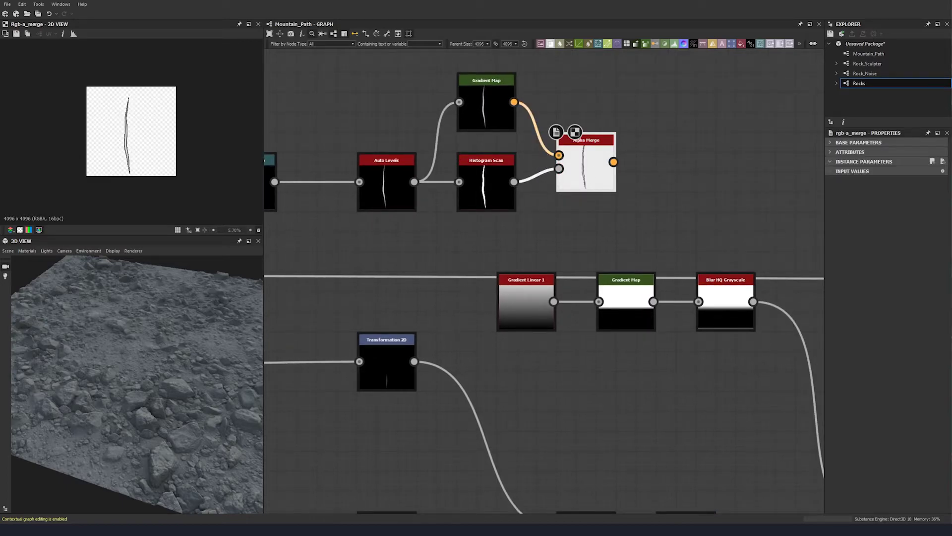
scroll(126, 141, "up", 10)
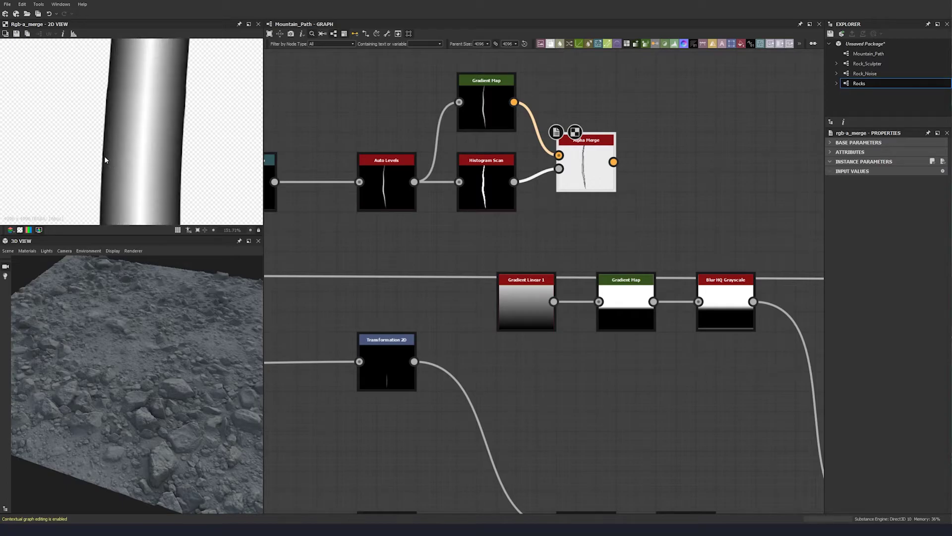
scroll(105, 171, "down", 10)
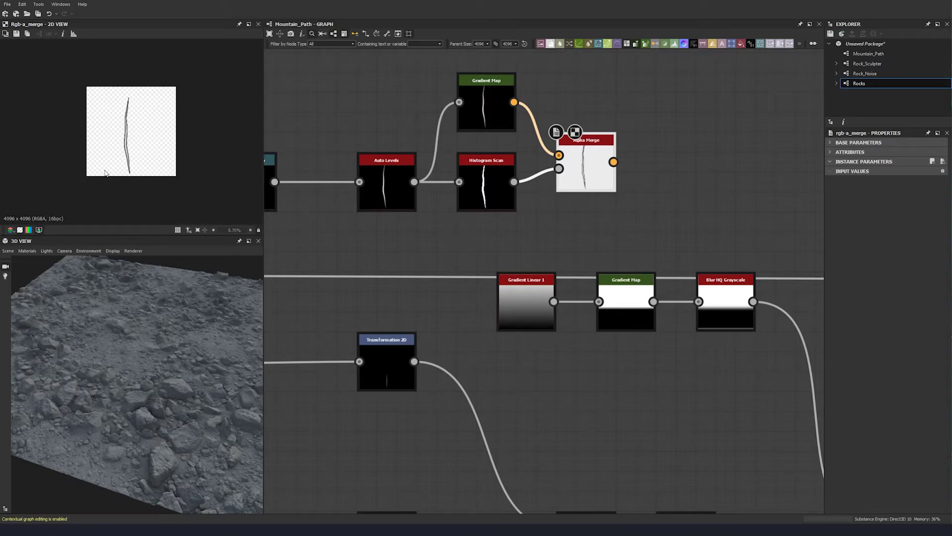
scroll(105, 172, "down", 2)
scroll(508, 192, "down", 2)
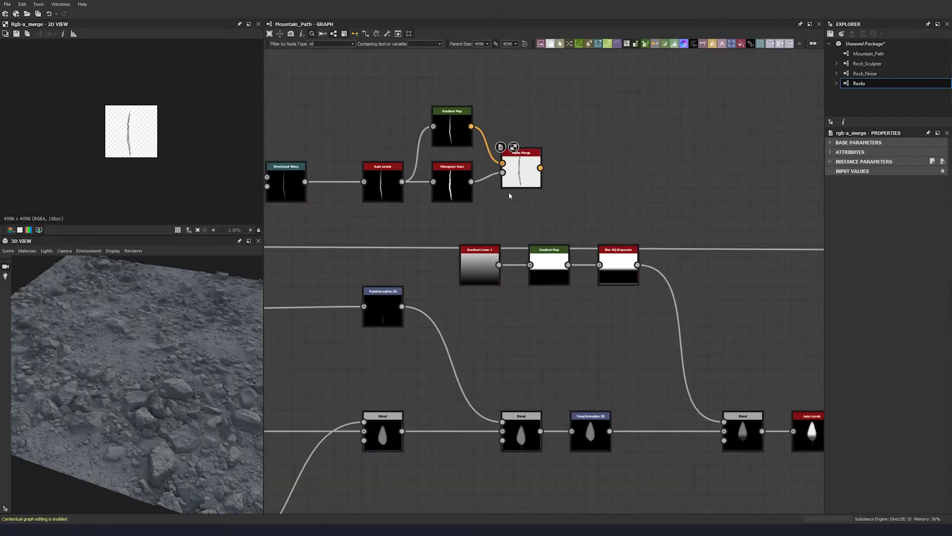
- Copy the leaf's Splatter Circular Color node and connect the stem's Alpha Merge to its pattern input
left_click(457, 194)
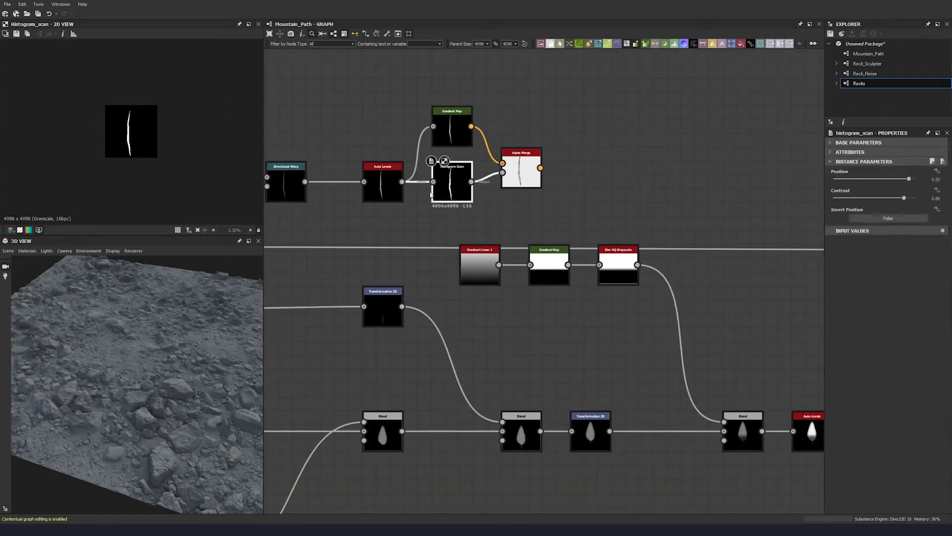
double_click(532, 177)
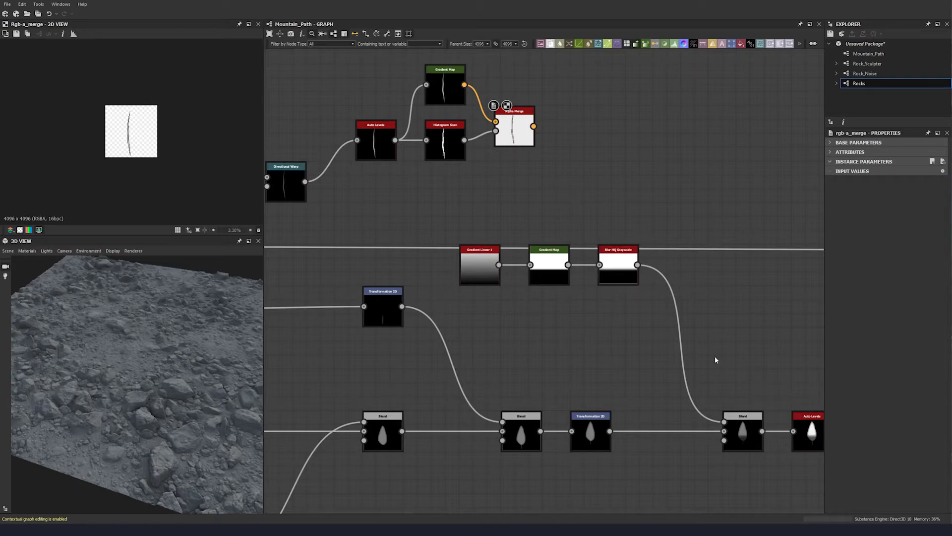
scroll(494, 183, "down", 3)
scroll(653, 194, "up", 4)
left_click(654, 194)
middle_click_drag(460, 109, 672, 371)
scroll(673, 371, "down", 3)
scroll(466, 248, "up", 4)
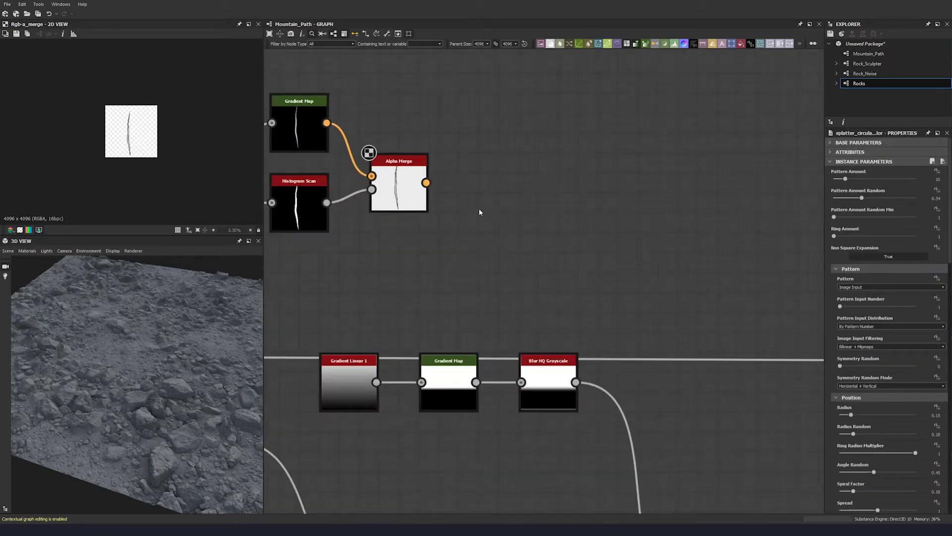
key("ctrl+v")
left_click_drag(426, 183, 516, 274)
left_click_drag(551, 284, 537, 168)
scroll(136, 136, "up", 3)
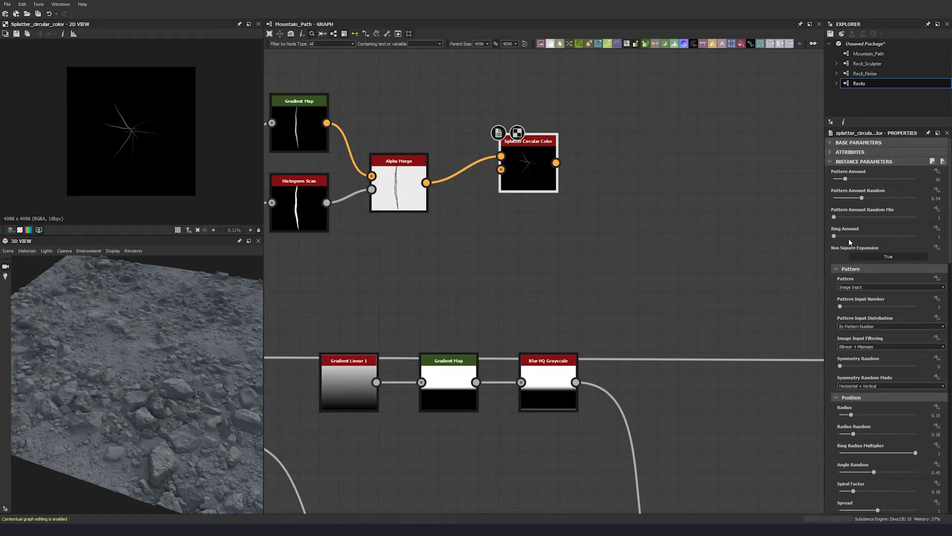
- Set the stem splatter's Pattern Amount to 13 and test small changes to its Radius and Radius Random
left_click(937, 179)
type("13")
key("Return")
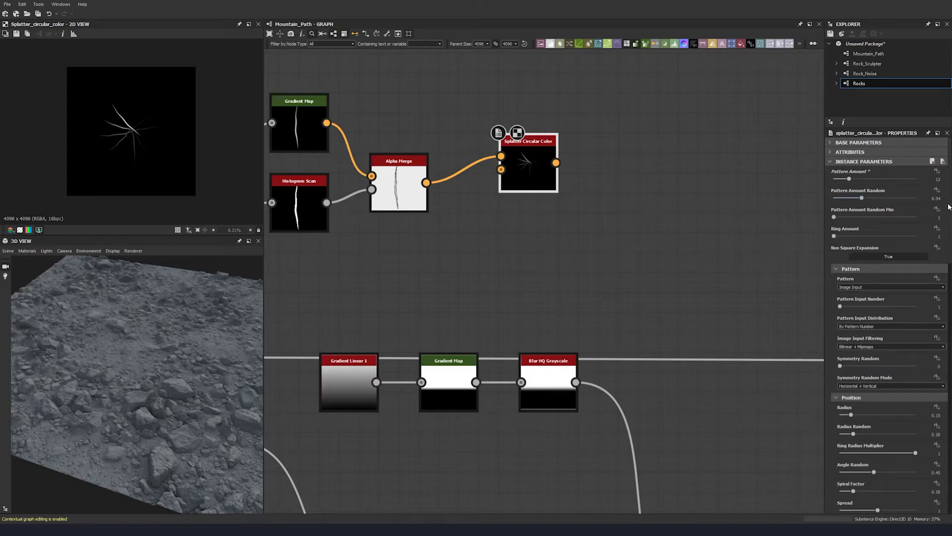
scroll(945, 200, "down", 2)
scroll(915, 264, "down", 4)
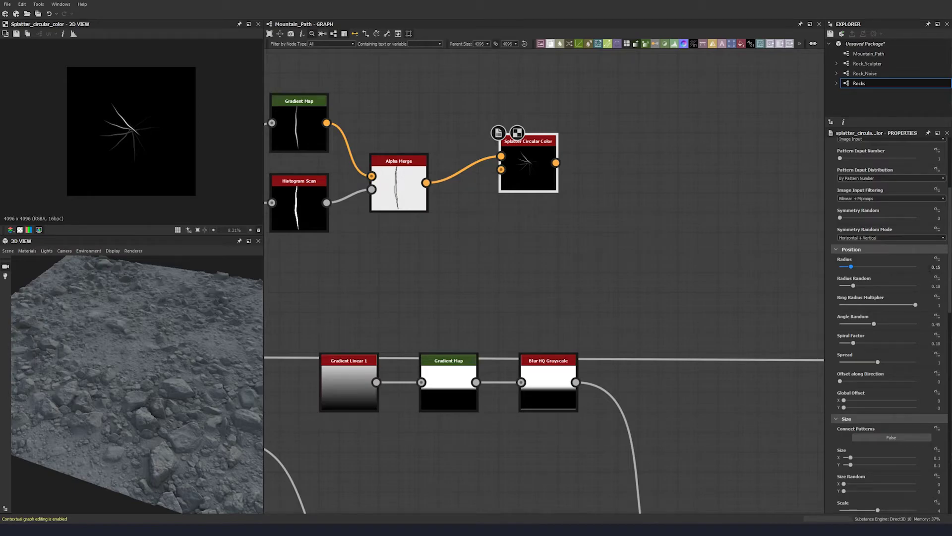
left_click_drag(852, 264, 851, 266)
left_click_drag(853, 285, 855, 286)
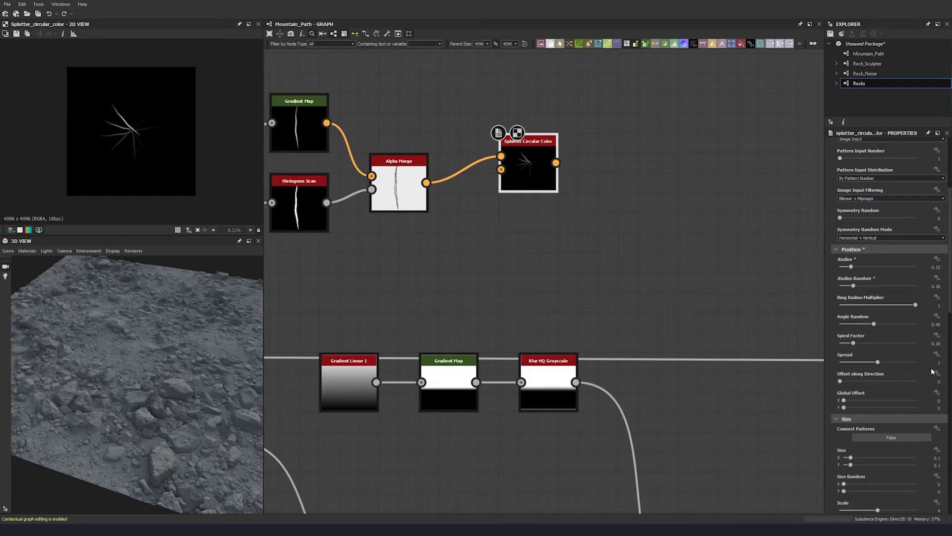
- Set the stem splatter's Scale Random to 0.44 and its Random Mask to 0.06
left_click_drag(949, 313, 950, 372)
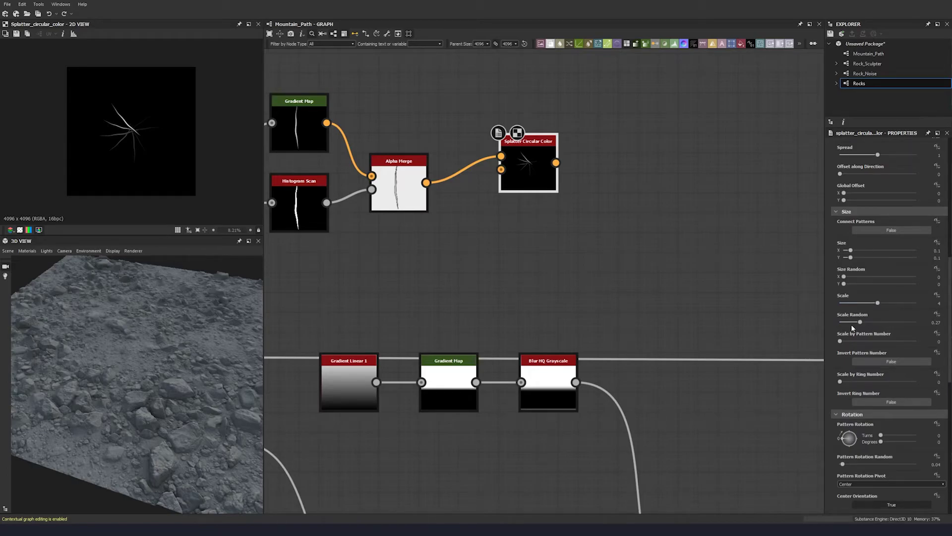
mouse_move(866, 322)
left_mouse_down()
mouse_move(886, 322)
mouse_move(873, 322)
left_mouse_up()
scroll(830, 379, "down", 5)
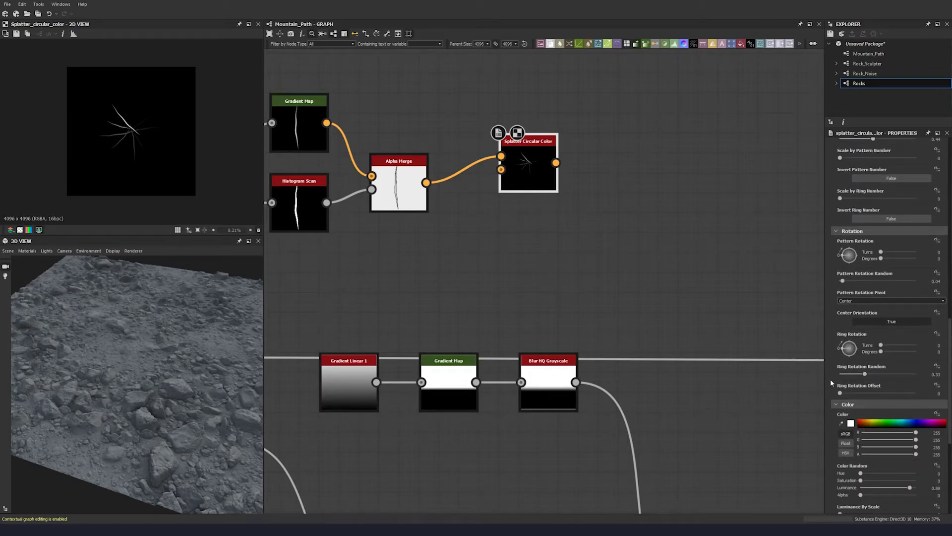
scroll(832, 349, "down", 3)
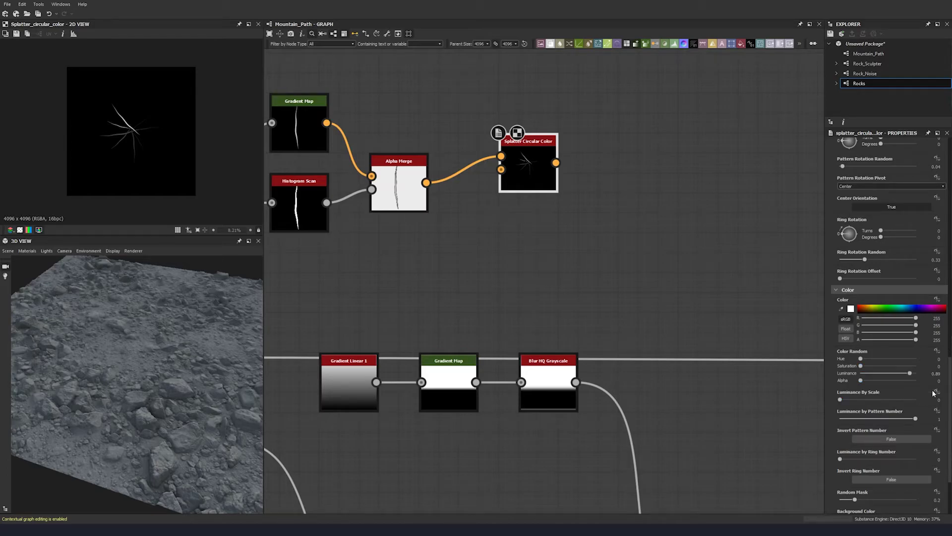
scroll(927, 369, "down", 2)
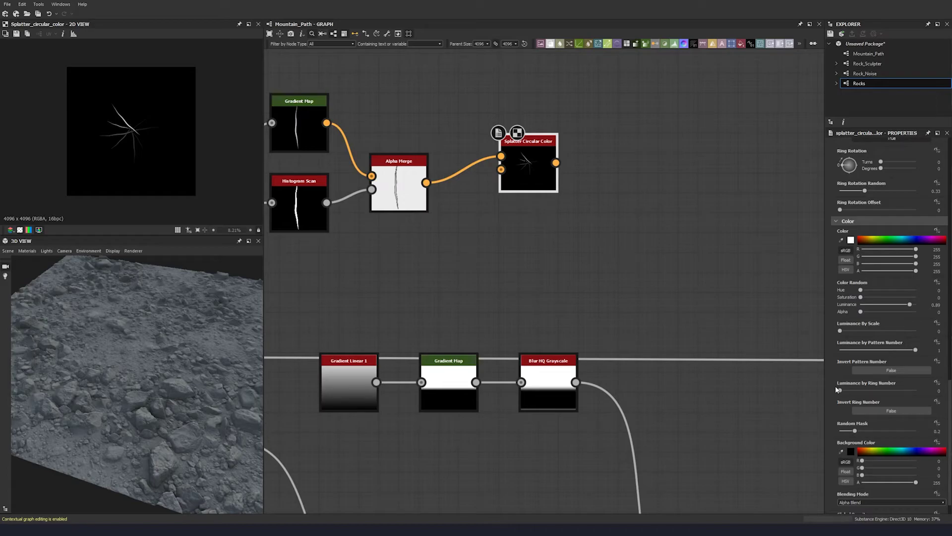
scroll(835, 387, "down", 1)
left_click_drag(852, 405, 850, 409)
key("Tab")
type("0.06")
key("Return")
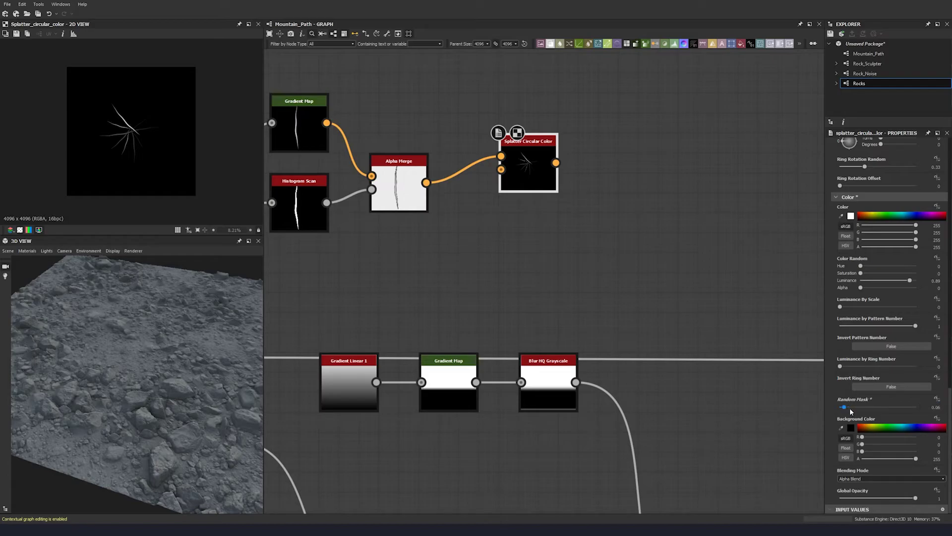
- Set the stem splatter's Random Seed to 2 and check the new stem arrangement
scroll(847, 207, "up", 10)
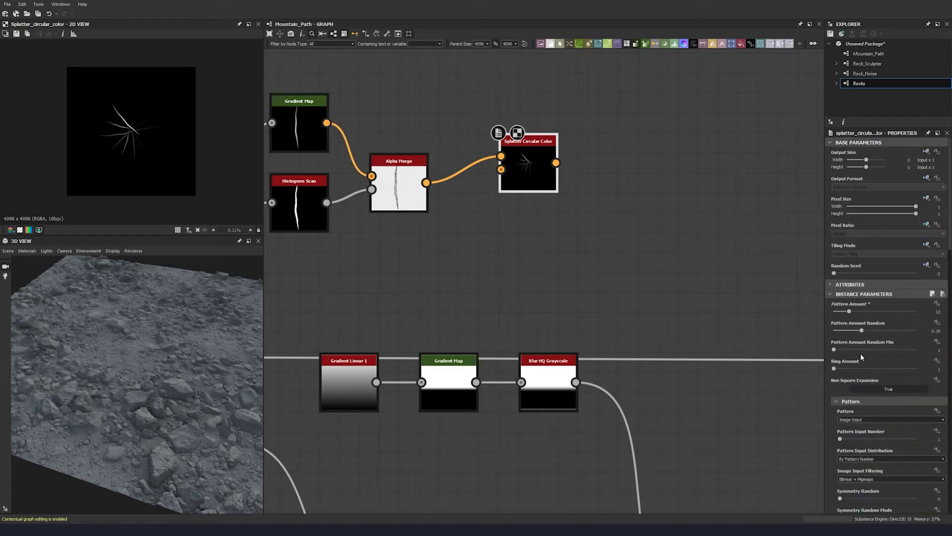
left_click_drag(837, 277, 858, 278)
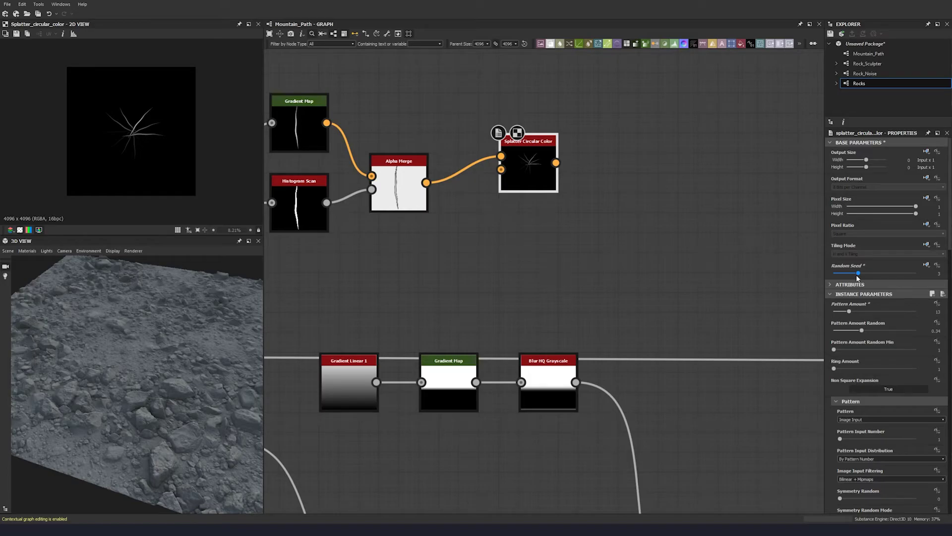
scroll(134, 127, "down", 2)
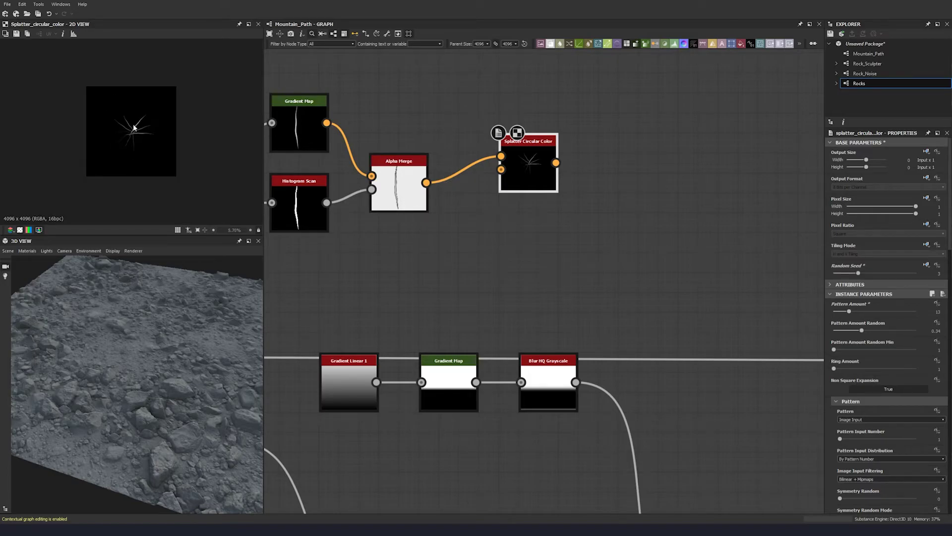
left_click(829, 142)
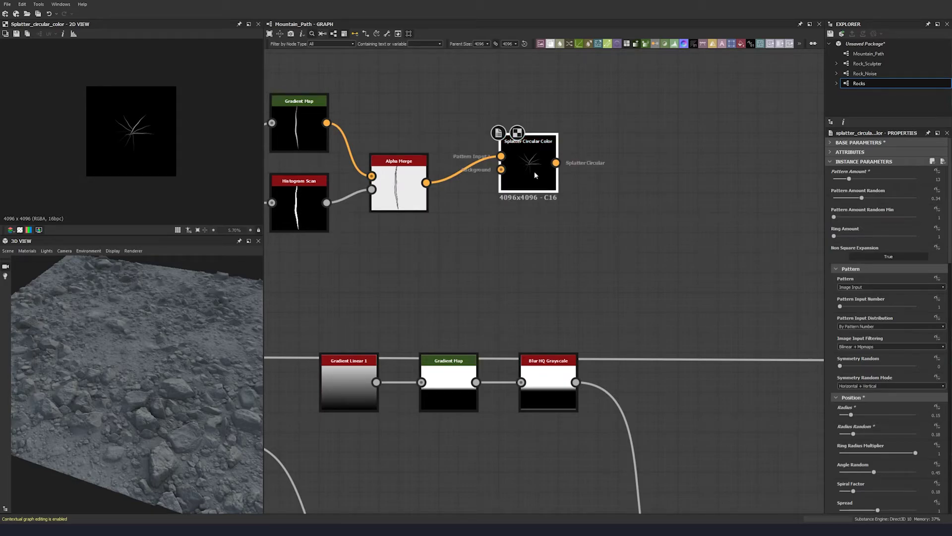
- Add a Grayscale Conversion node after the stem's Splatter Circular Color
key("space")
type("gr")
left_click(570, 188)
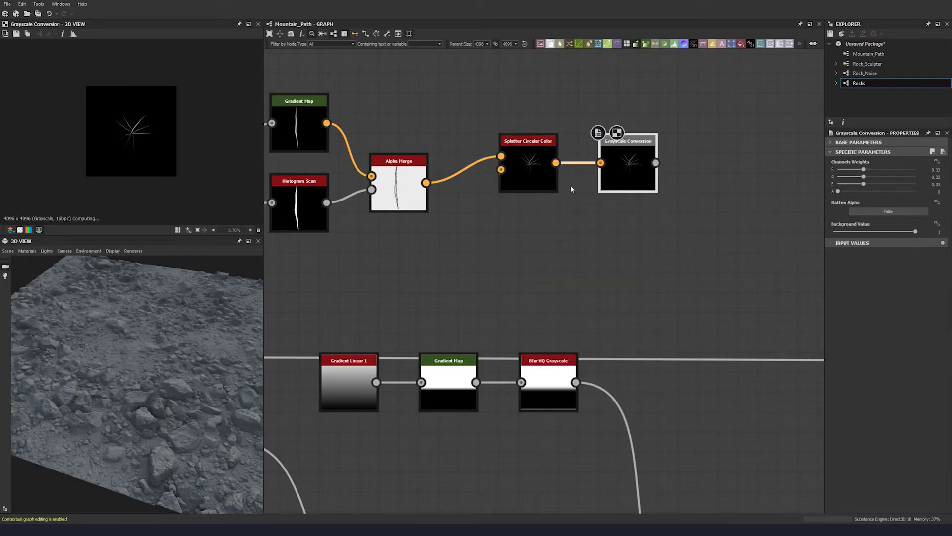
- Duplicate the leaf's Multi Dir. Warp Grayscale node, feed it from the stem's Grayscale Conversion, and reposition the shared noise node
middle_click_drag(570, 185, 469, 156)
scroll(515, 147, "down", 3)
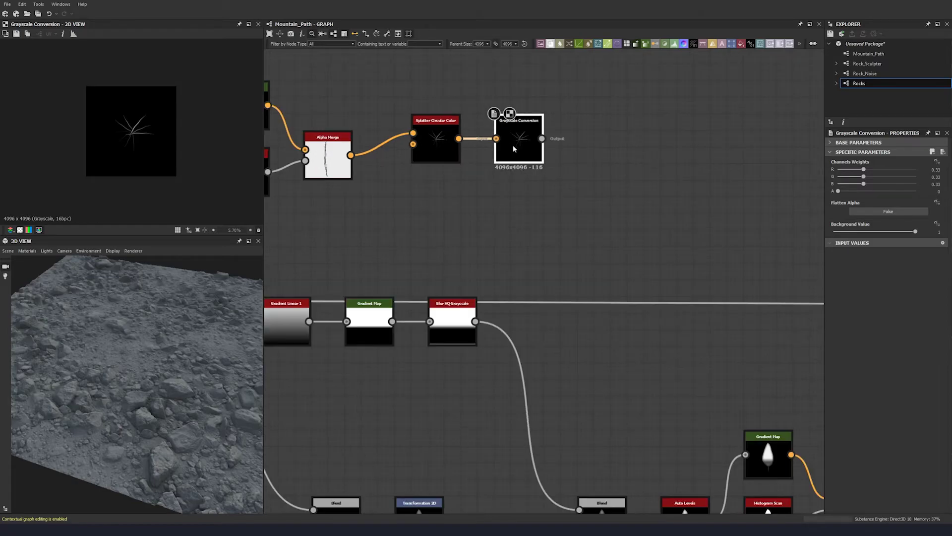
middle_click_drag(601, 157, 542, 149)
scroll(535, 173, "down", 3)
middle_click_drag(570, 279, 468, 164)
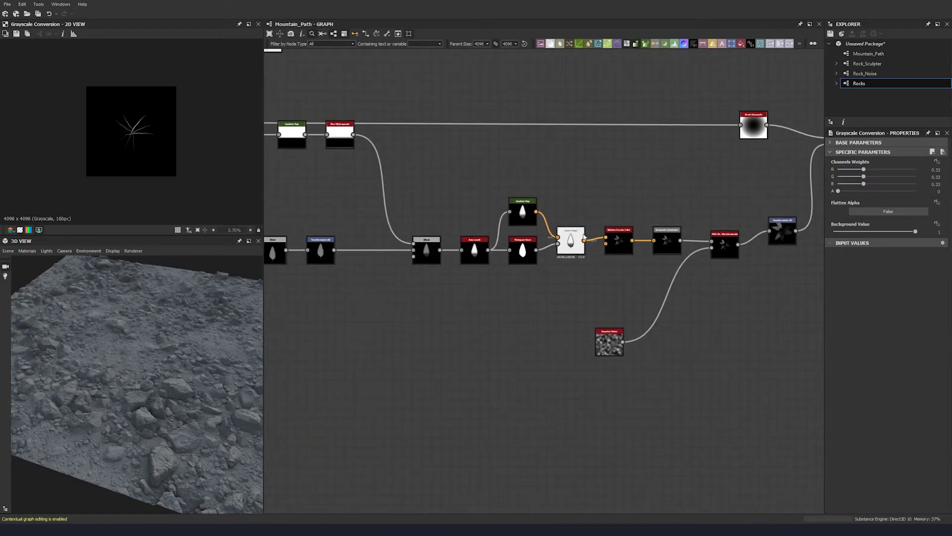
left_click(720, 247)
key("ctrl+d")
left_click_drag(543, 279, 514, 46)
middle_click_drag(525, 166, 521, 253)
left_click_drag(389, 129, 497, 126)
left_click_drag(602, 447, 376, 470)
- Set the stem warp's Intensity to 14.1 and inspect the warped stems up close
double_click(937, 179)
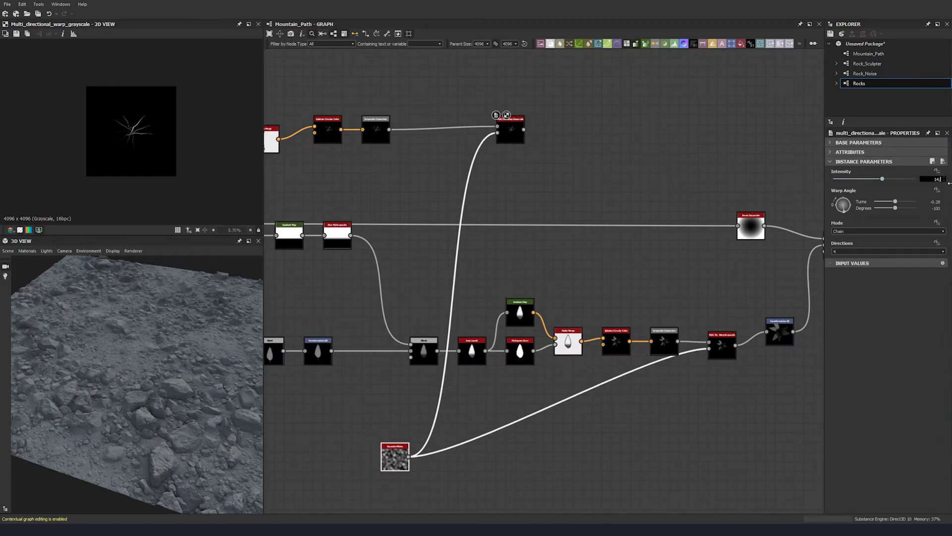
type("14.10")
key("Return")
scroll(496, 86, "down", 3)
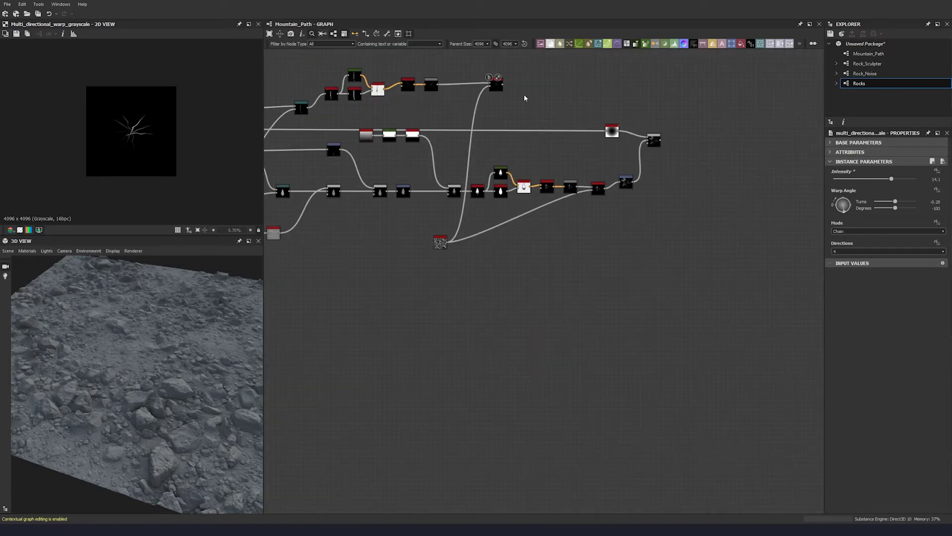
scroll(73, 140, "up", 4)
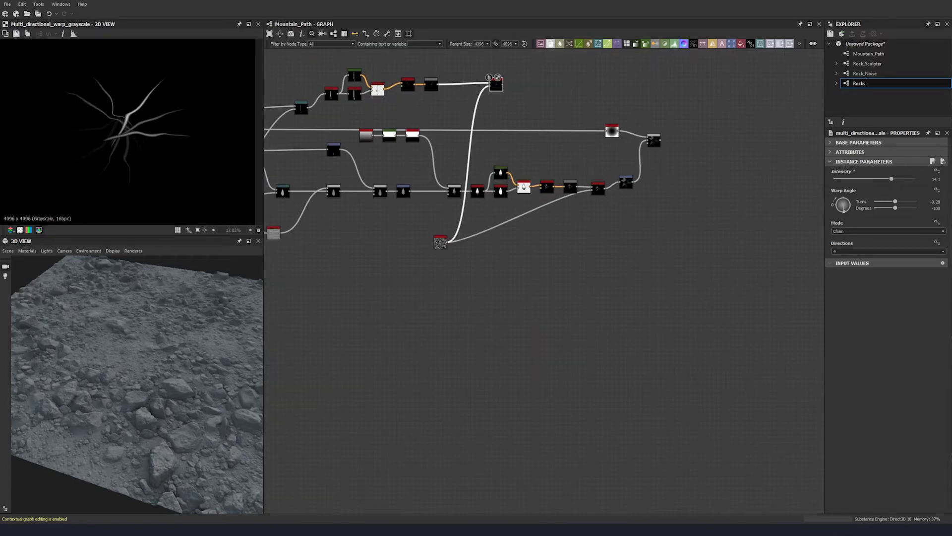
- Drive the stem's Multi Dir. Warp Grayscale with the earlier noise node that feeds the leaf's warps
left_click_drag(370, 288, 655, 166)
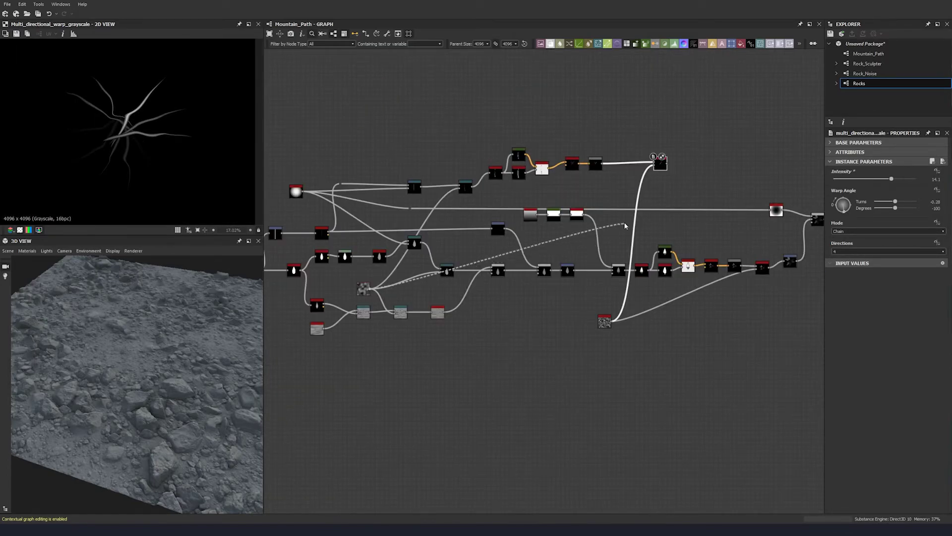
middle_click_drag(660, 170, 522, 187)
left_click(521, 203)
middle_click_drag(478, 228, 491, 184)
scroll(492, 185, "down", 2)
middle_click_drag(432, 204, 462, 215)
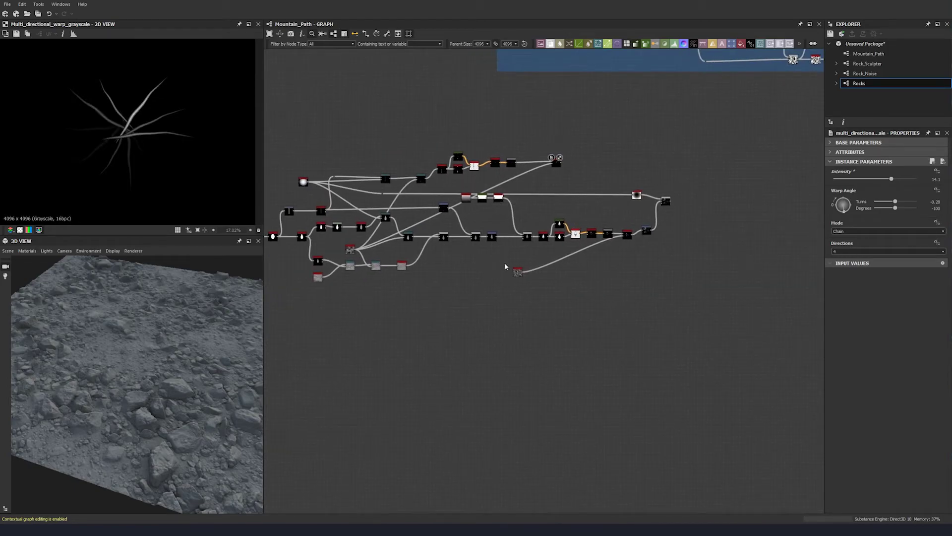
- Add a reroute point on the new noise link, place it below the leaf row, and preview the stem warp
left_click(509, 182, "alt")
left_click_drag(509, 182, 528, 251)
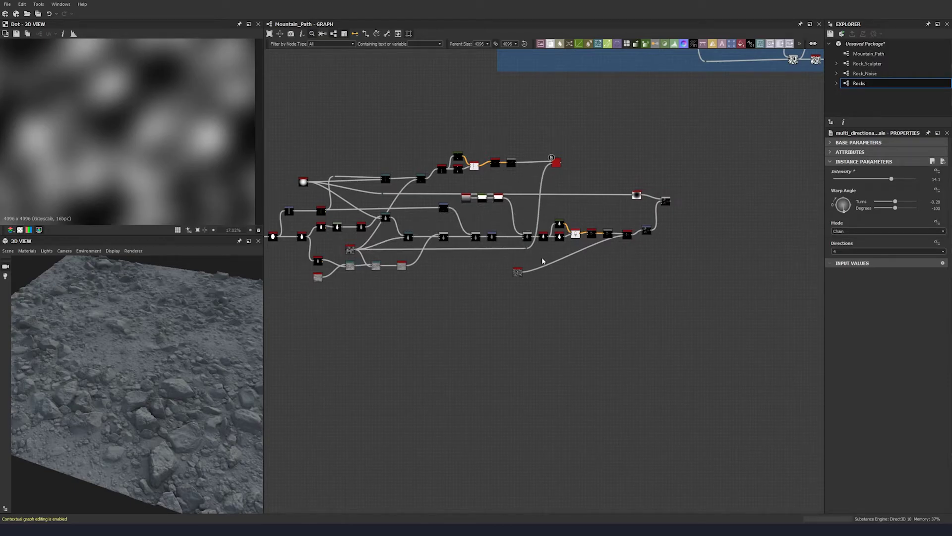
middle_click_drag(543, 259, 446, 288)
double_click(493, 168)
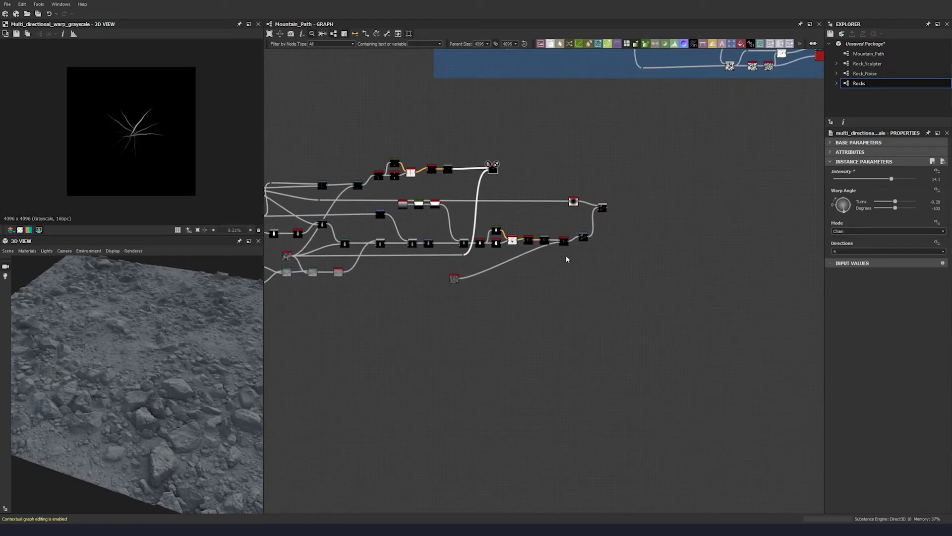
- Duplicate the leaf's Transformation 2D onto the stem warp's output and slightly reduce the scale of its transform
scroll(574, 248, "up", 3)
left_click(588, 228)
key("ctrl+d")
left_click_drag(543, 280, 448, 111)
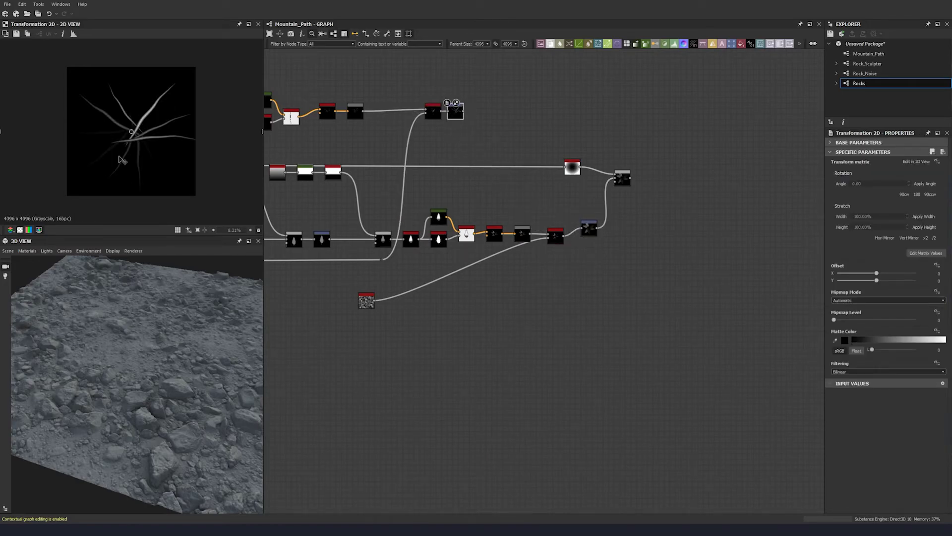
scroll(155, 138, "down", 5)
left_click_drag(184, 79, 179, 85)
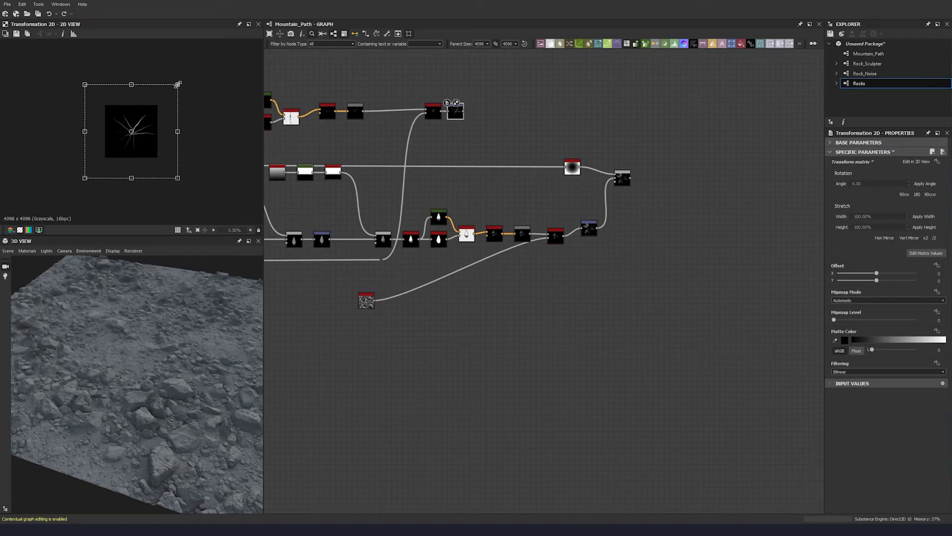
- Add a Blend node that combines the Invert Grayscale gradient with the stem's Transformation 2D
left_click(497, 140)
middle_click_drag(498, 141, 421, 150)
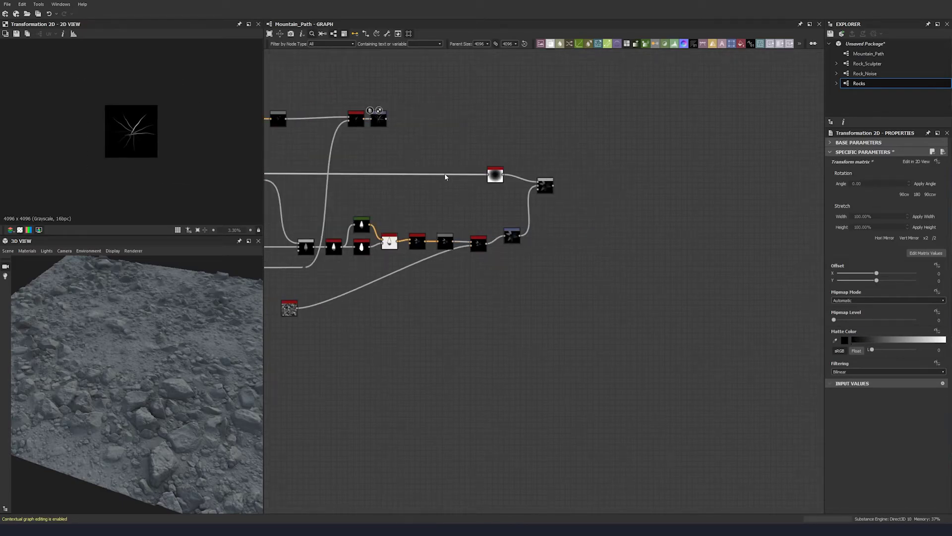
key("space")
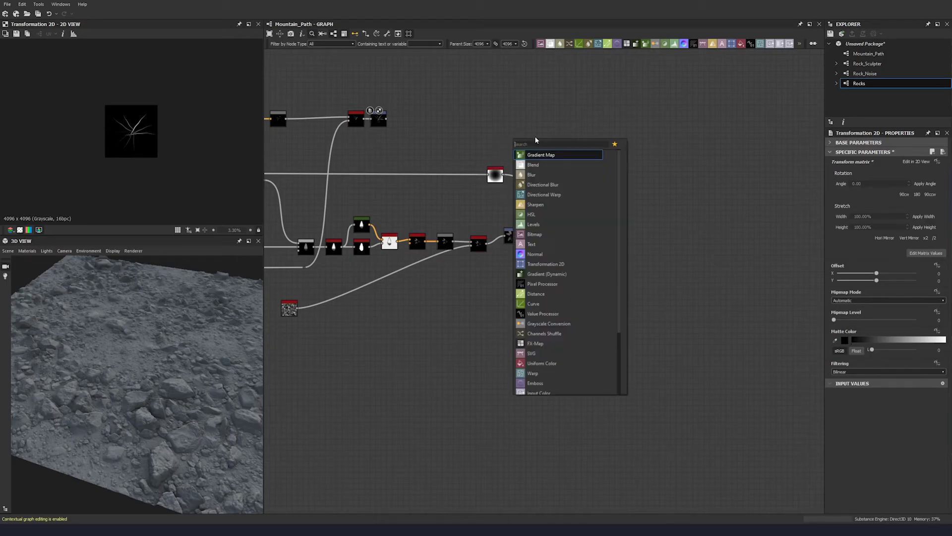
left_click(538, 153)
left_click_drag(386, 119, 532, 144)
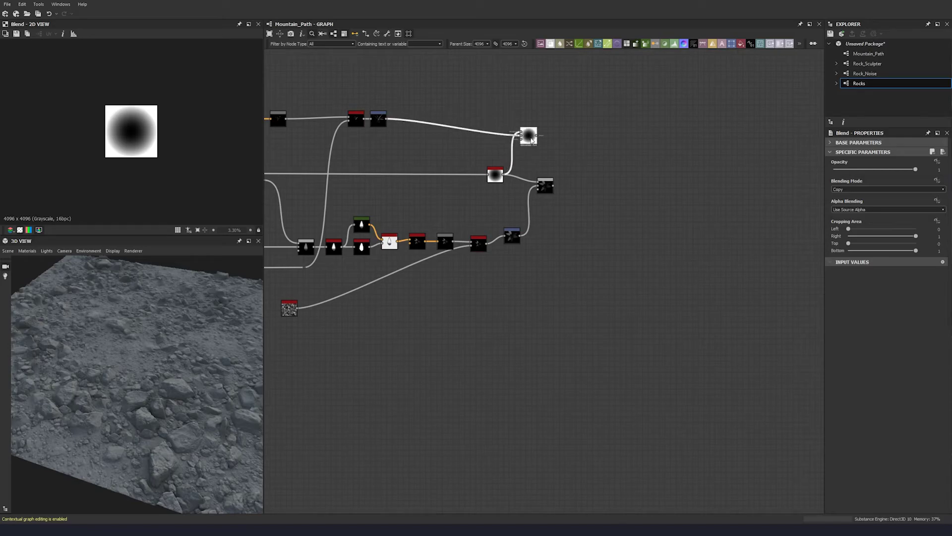
- Set the stem's Blend node to Multiply with an opacity of 0.67
left_click(850, 189)
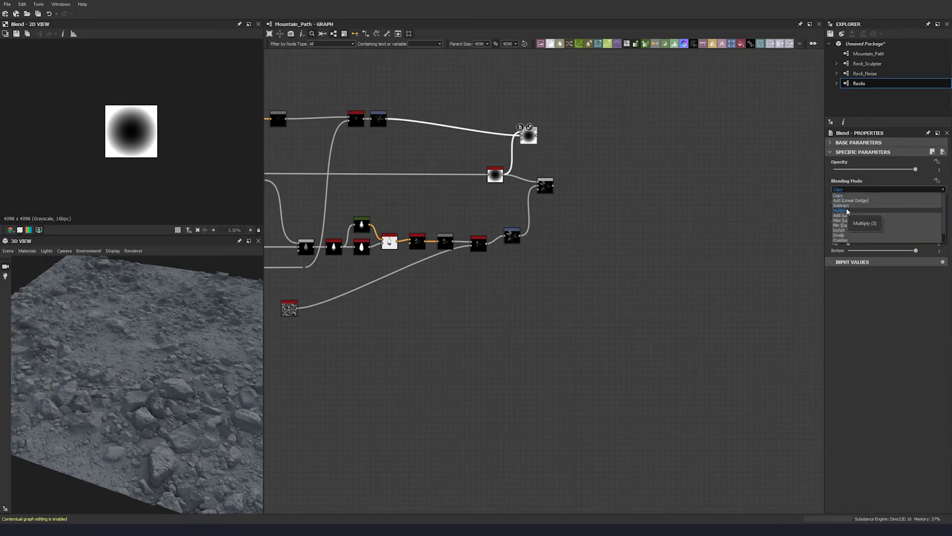
left_click(847, 210)
left_click(884, 173)
type("0.67")
key("Return")
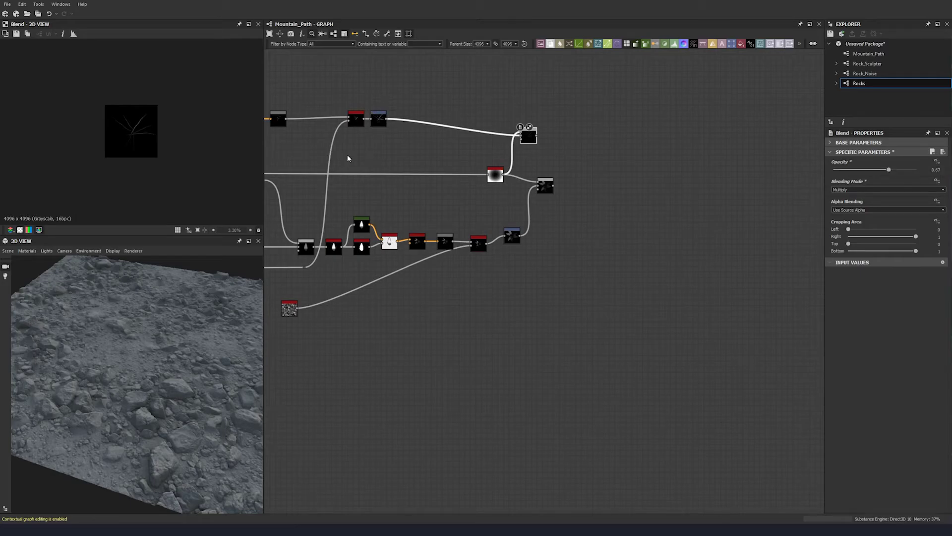
- Add an Auto Levels node after the leaf's Blend node
scroll(446, 144, "up", 5)
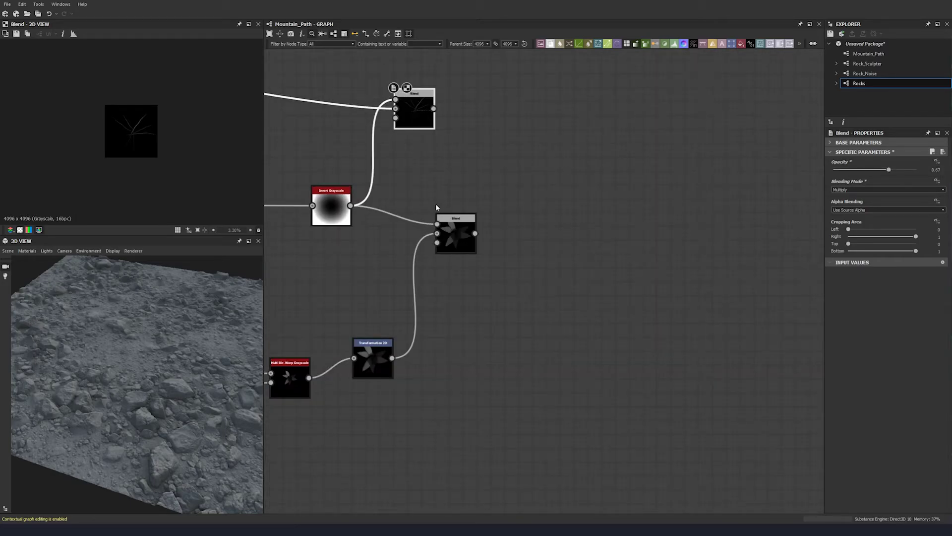
left_click(468, 141)
key("space")
left_click(464, 237)
key("space")
type("aaut")
left_click(509, 268)
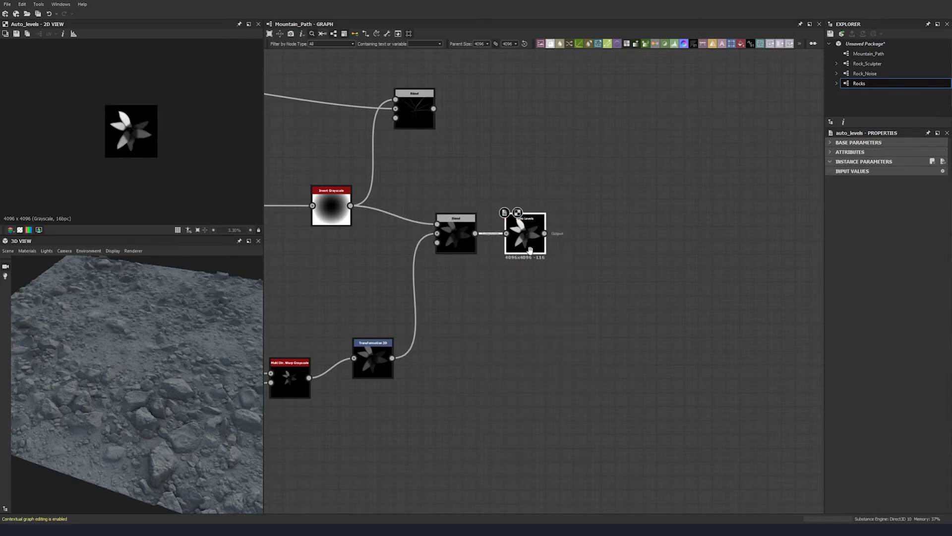
- Add a Blend node and connect the leaf's Auto Levels output to its background
middle_click_drag(534, 250, 490, 260)
left_click(539, 165)
key("space")
left_click(556, 194)
key("ctrl+z")
key("space")
left_click(562, 221)
left_click_drag(500, 243, 529, 192)
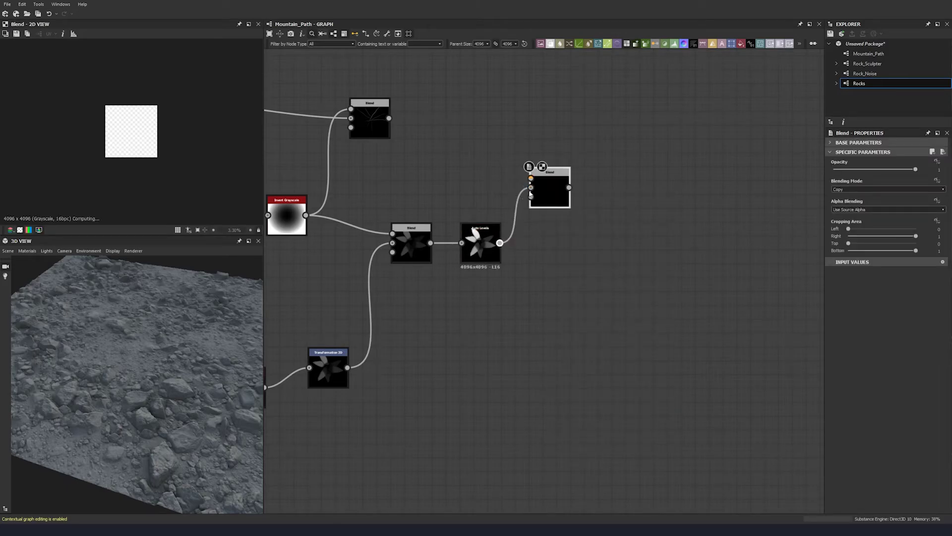
- Set the new Blend to Max (Lighten) and connect the stem's Blend output to its foreground
left_click(864, 190)
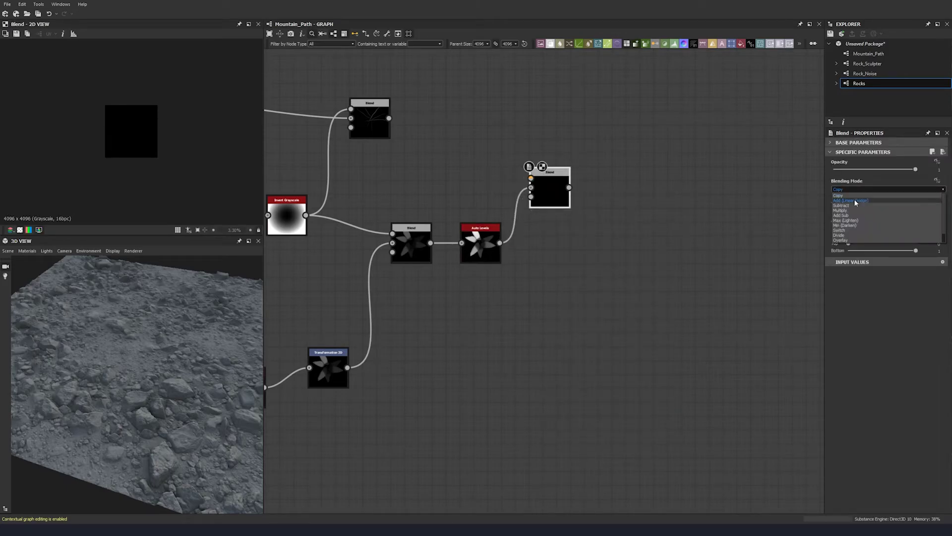
left_click(854, 224)
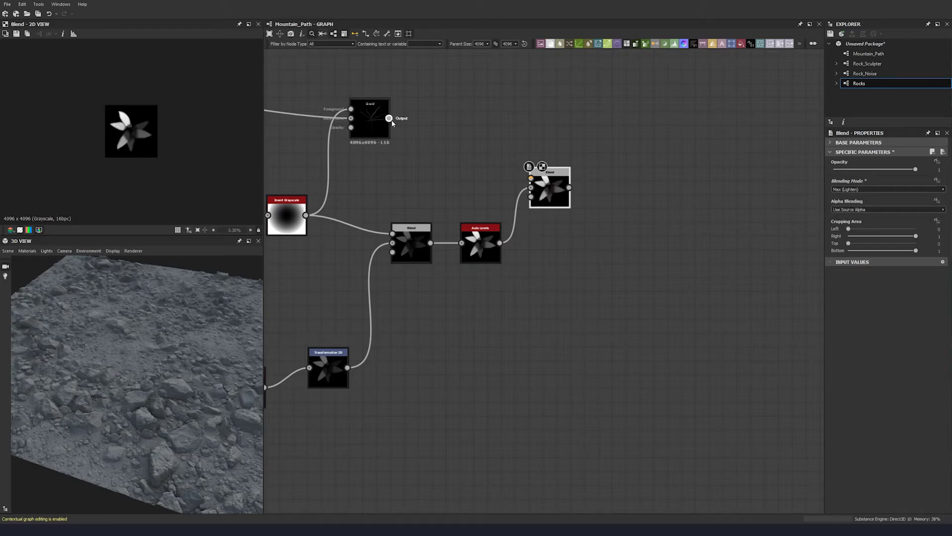
left_click_drag(389, 118, 531, 178)
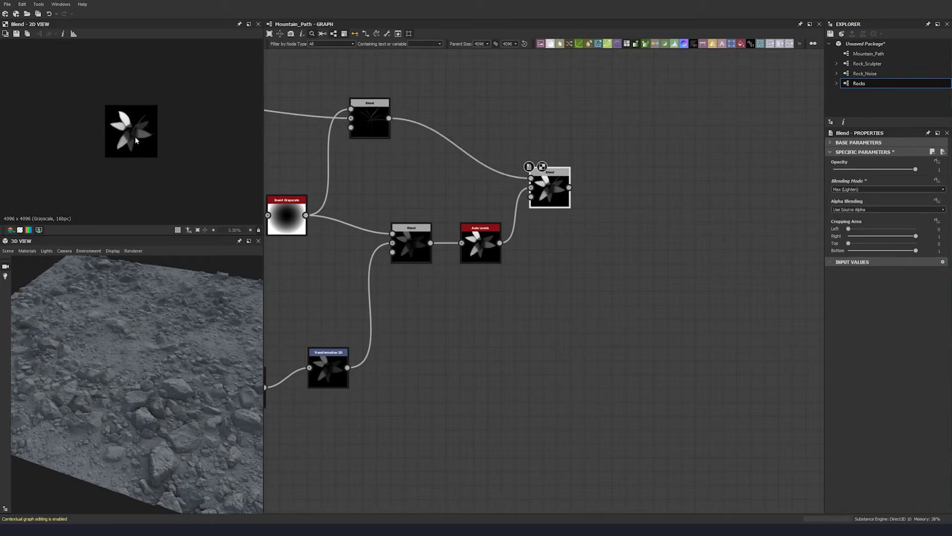
scroll(128, 144, "up", 5)
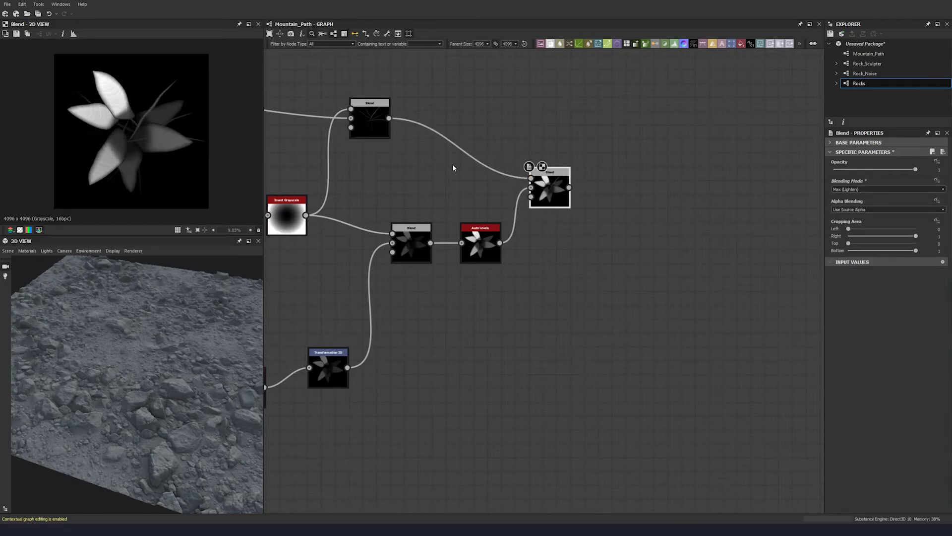
- Insert a Histogram Range node between the stem's Blend and the Max (Lighten) Blend
key("space")
type("ra")
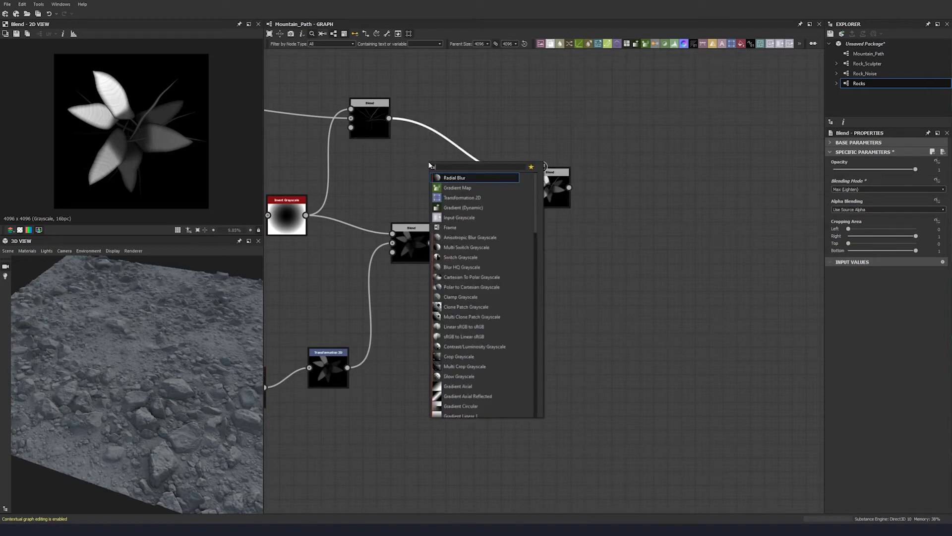
type("n")
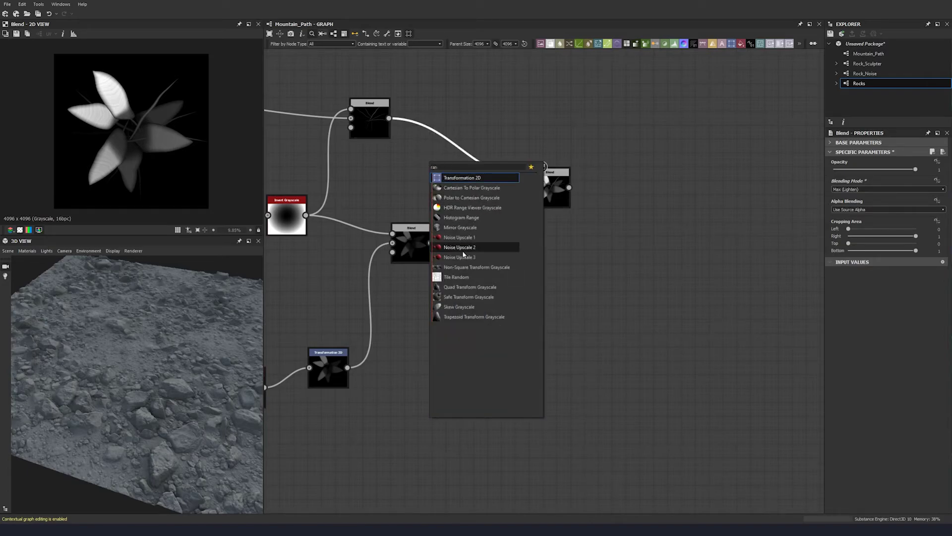
left_click(389, 167)
key("space")
type("range")
left_click(484, 196)
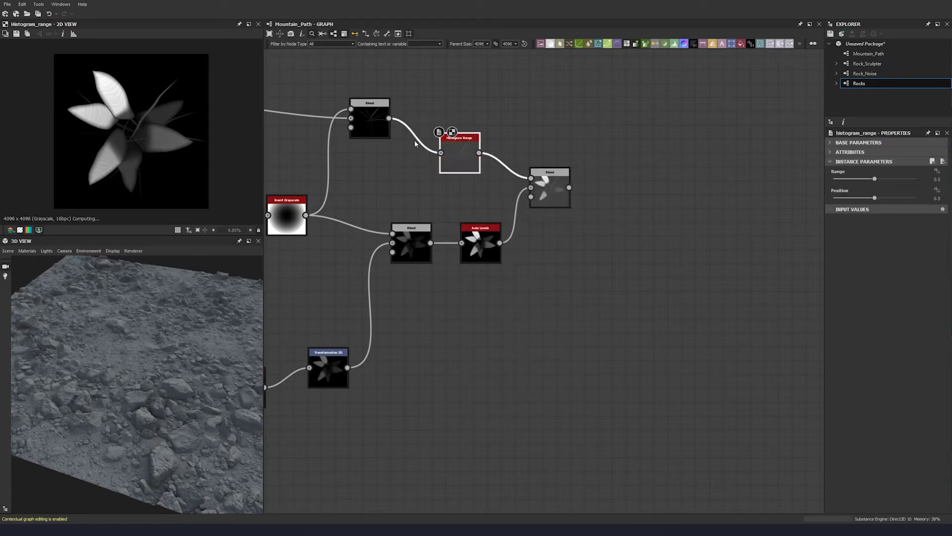
- Set the stem's Histogram Range to a range of 1 and lower its position, checking the combined plant
left_click_drag(874, 179, 936, 179)
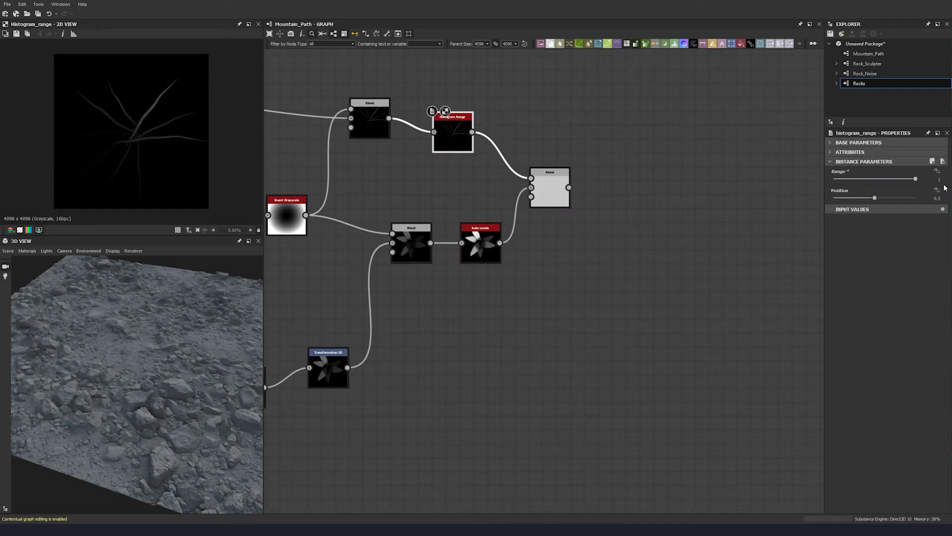
left_click_drag(874, 199, 861, 200)
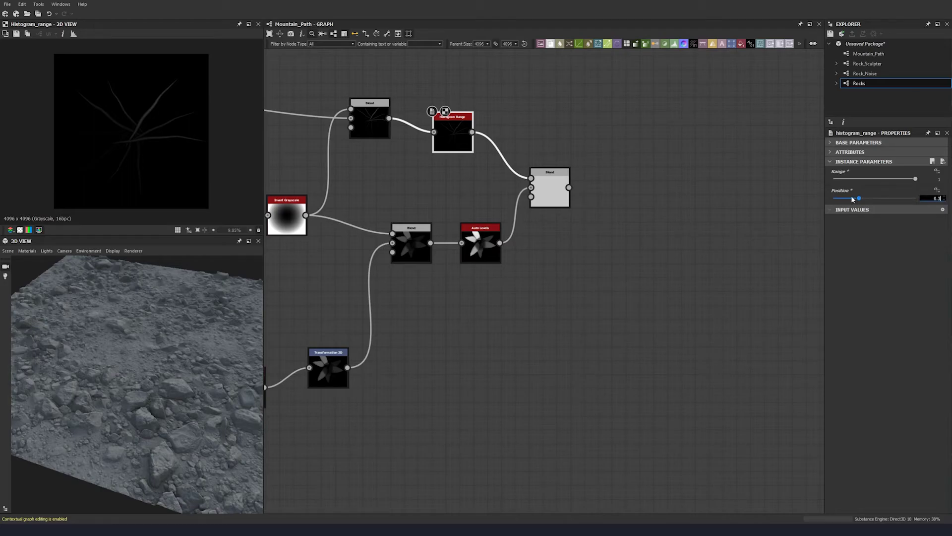
double_click(550, 191)
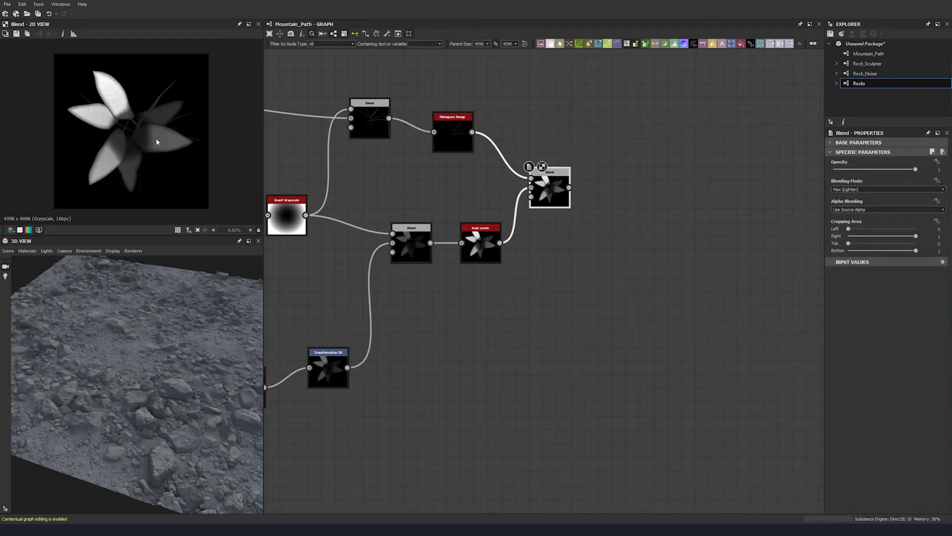
scroll(153, 142, "down", 2)
scroll(108, 159, "down", 1)
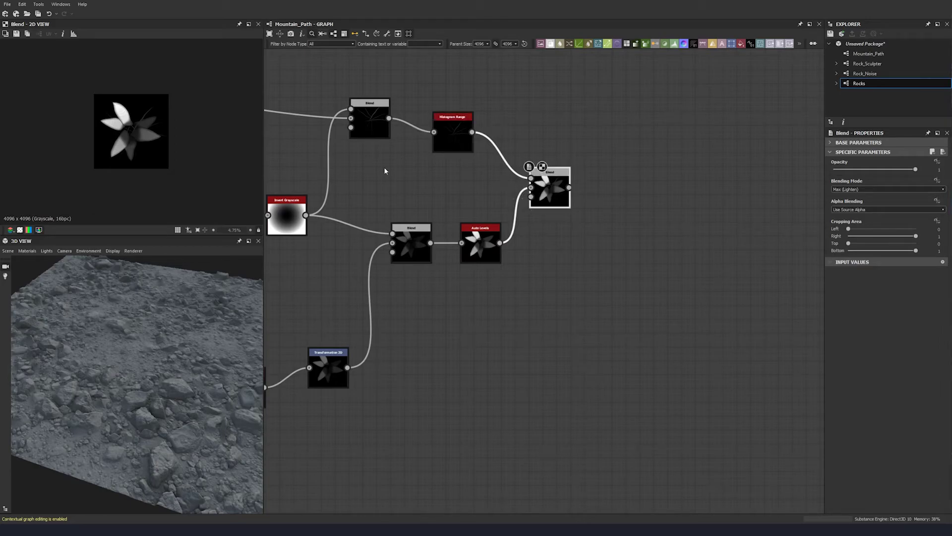
scroll(90, 138, "up", 3)
left_click(453, 136)
left_click_drag(858, 198, 845, 202)
scroll(637, 256, "down", 2)
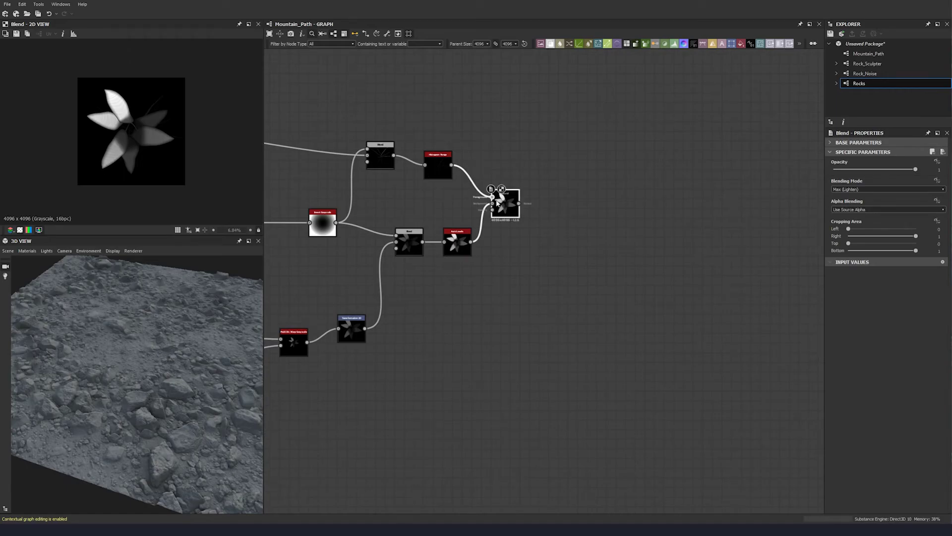
- Add another Blend node with the combined leaf and stem result as its background
left_click(594, 172)
key("space")
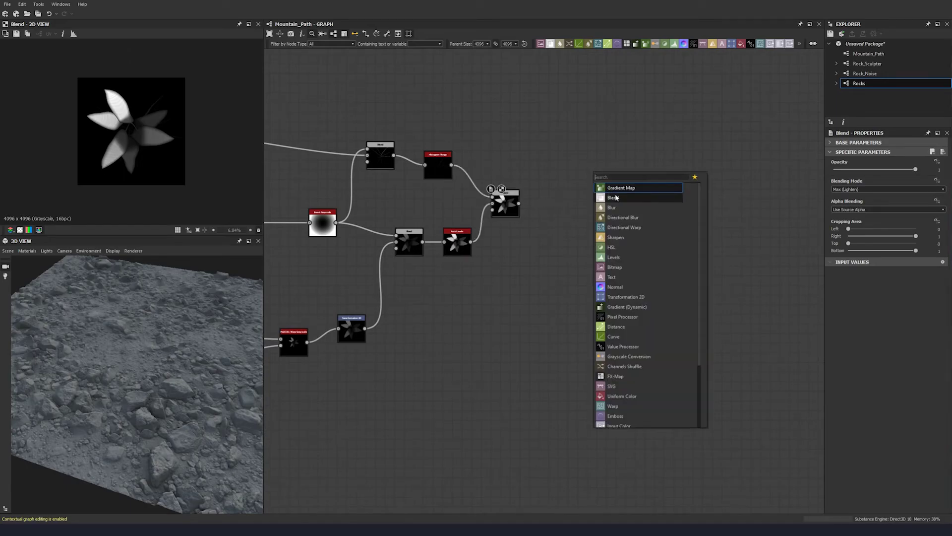
left_click(615, 198)
left_click_drag(591, 171, 621, 207)
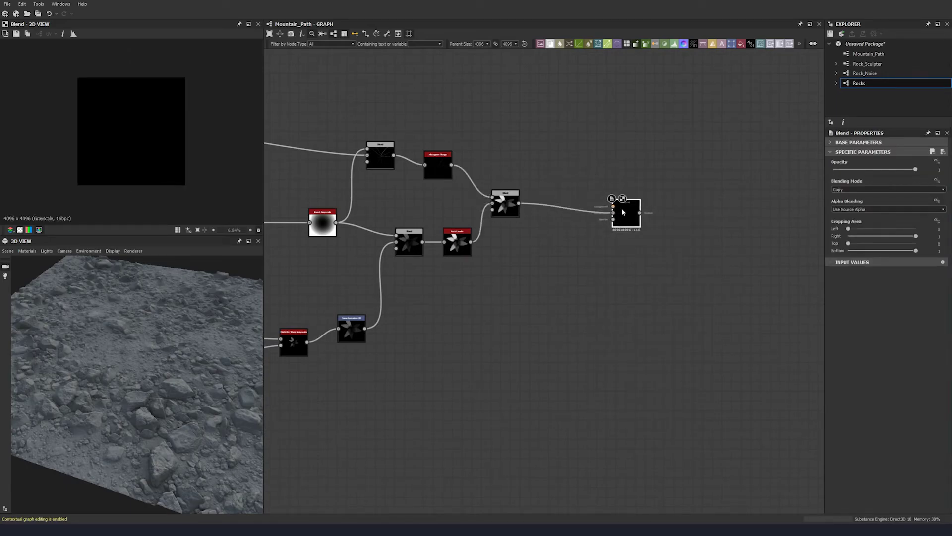
- Add a Blur HQ Grayscale node feeding the new Blend's foreground, with the Dirt frame's Histogram Range as its input
key("space")
type("Hq")
left_click(573, 170)
left_click_drag(558, 146, 618, 196)
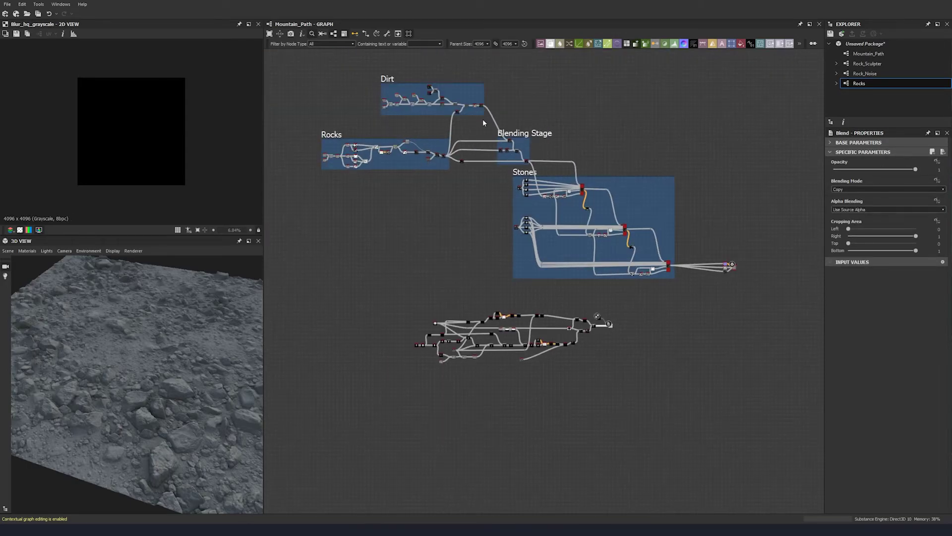
scroll(483, 119, "up", 4)
left_click(479, 85)
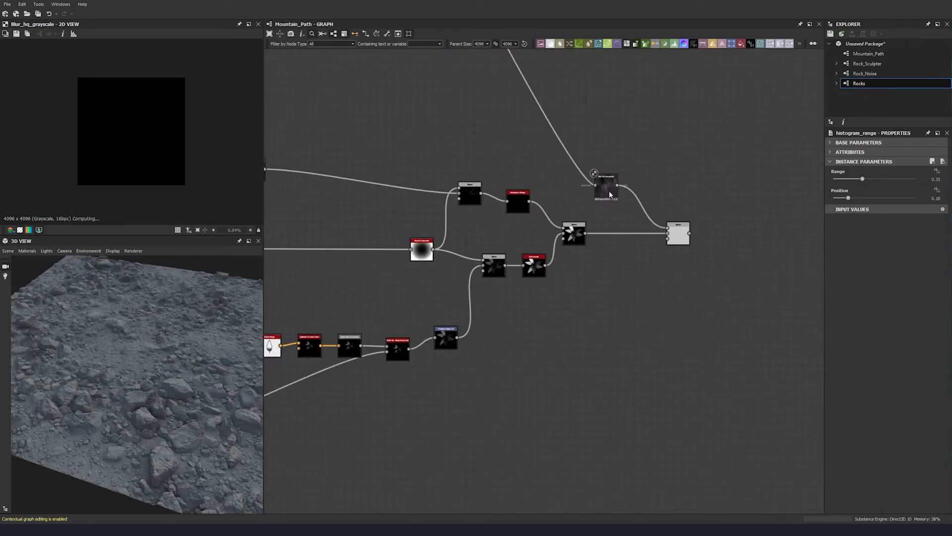
- Set the intensity of the Blur HQ Grayscale node to 4
left_click(610, 195)
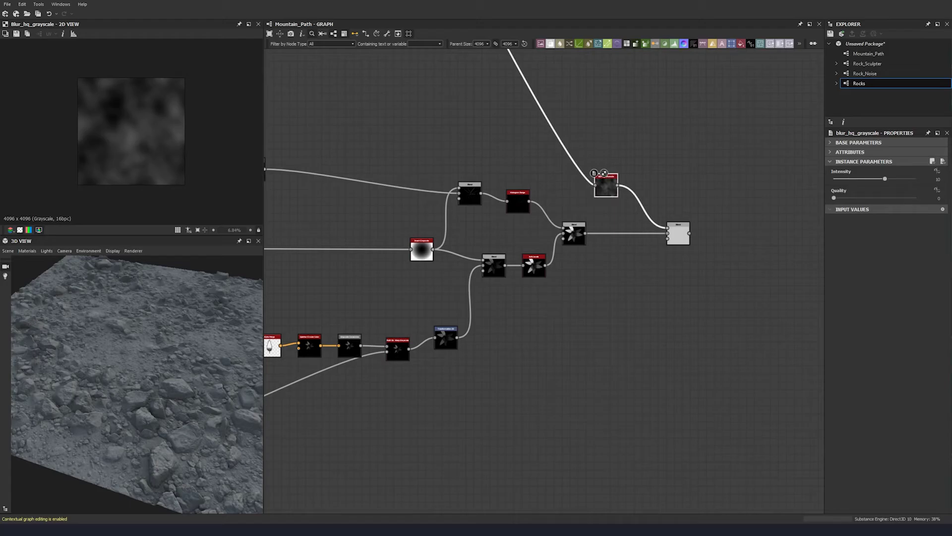
left_click(937, 179)
type("4")
key("Return")
- Set the final Blend to Overlay with an opacity of 0.9 and compare it with the previous Blend
left_click(683, 238)
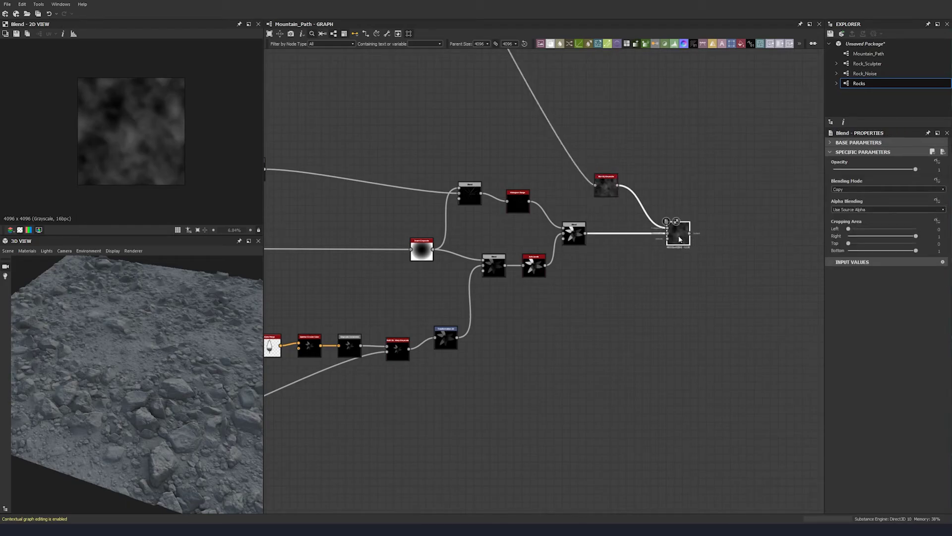
left_click(849, 189)
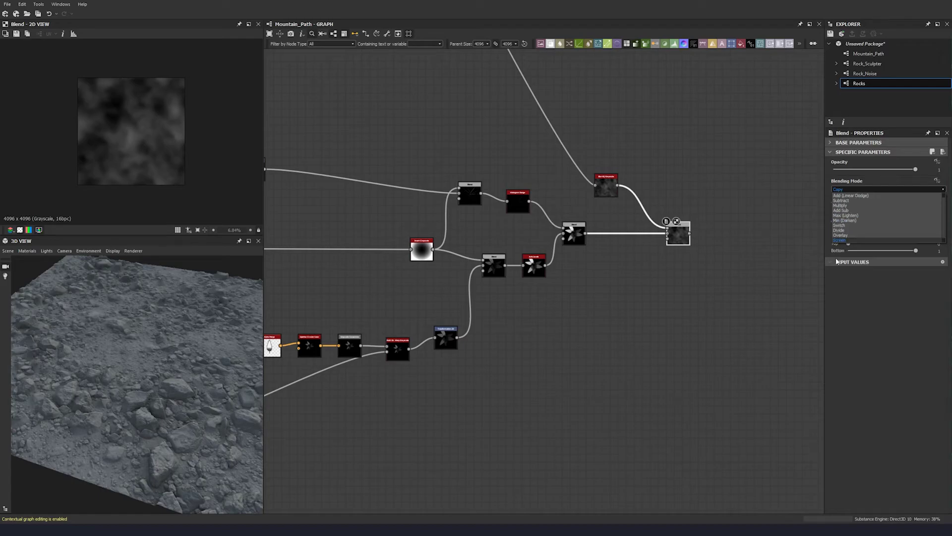
left_click(840, 235)
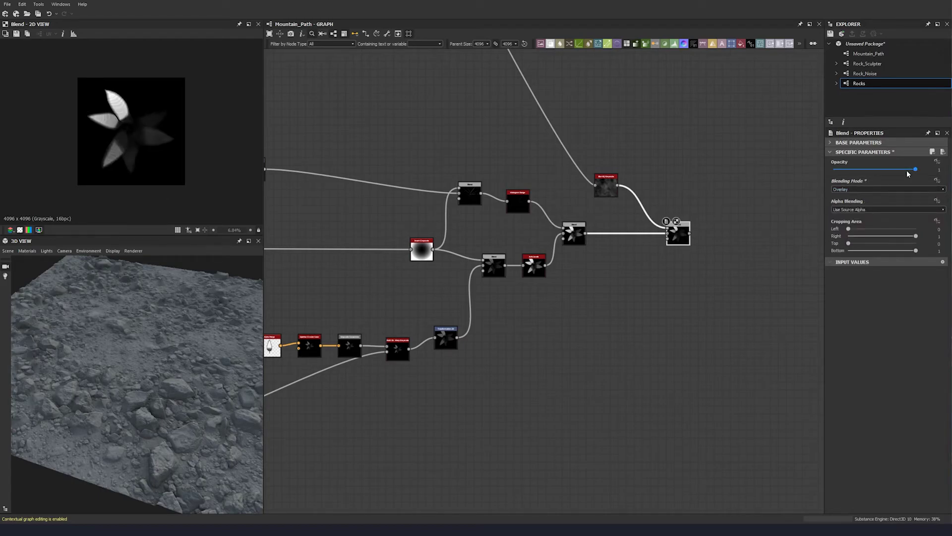
left_click(907, 169)
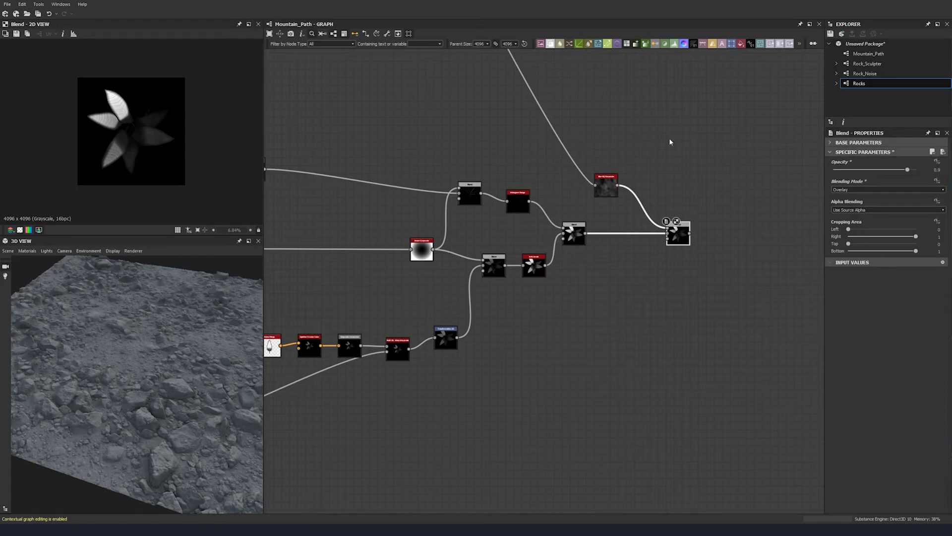
scroll(126, 144, "up", 4)
double_click(575, 233)
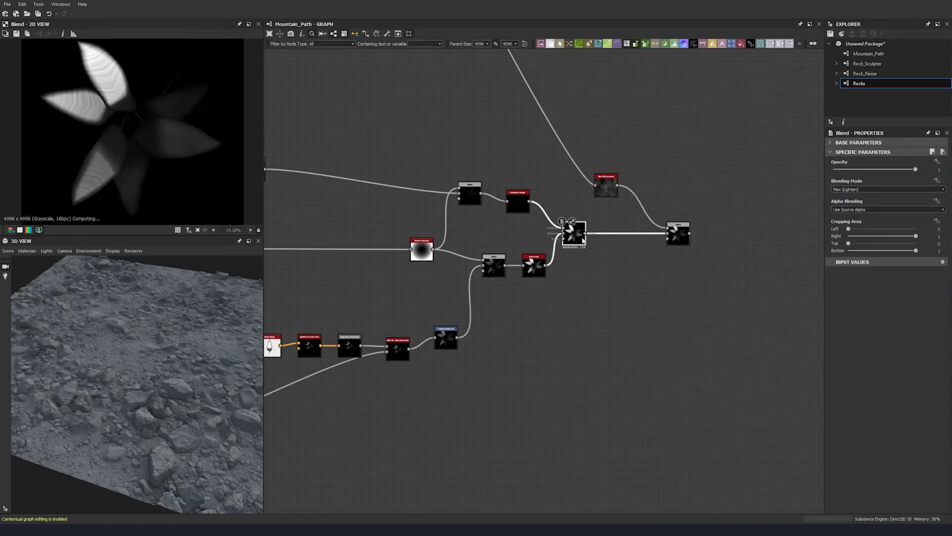
double_click(679, 234)
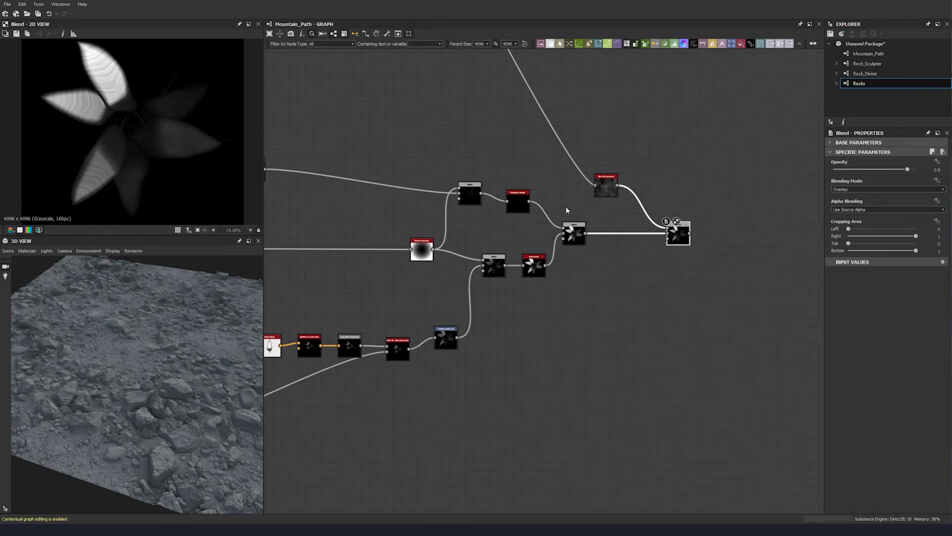
- Move the noise node that drives the leaf's Multi Directional Warp closer beneath the leaf's node chain
scroll(566, 210, "down", 5)
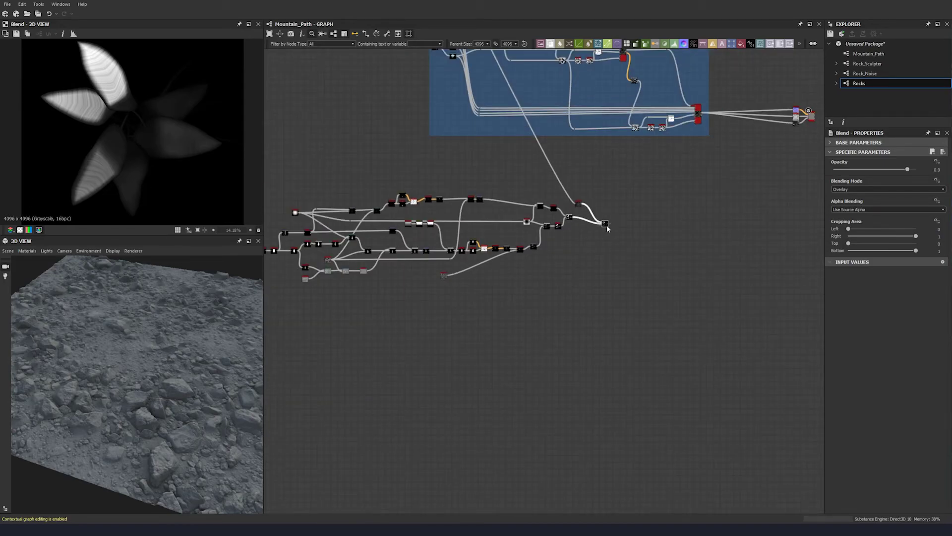
scroll(160, 170, "down", 3)
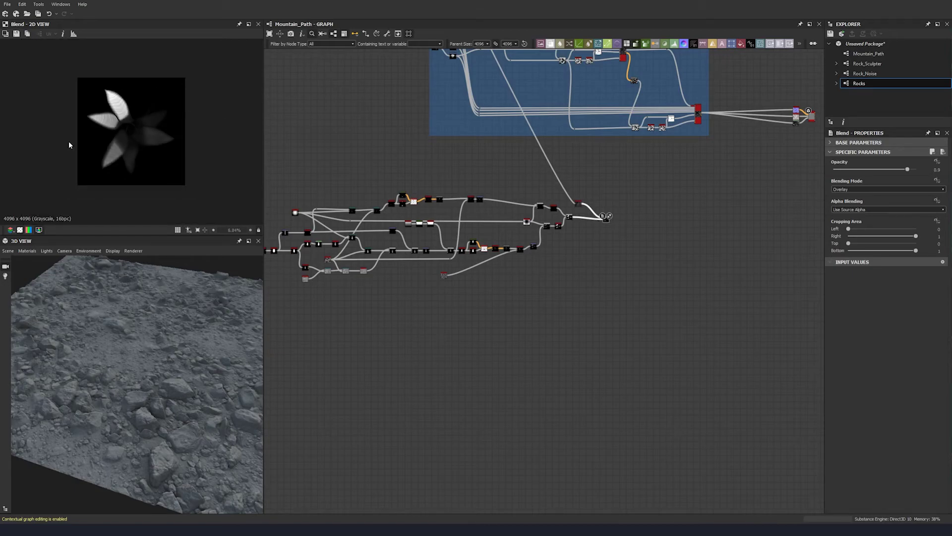
scroll(453, 275, "up", 4)
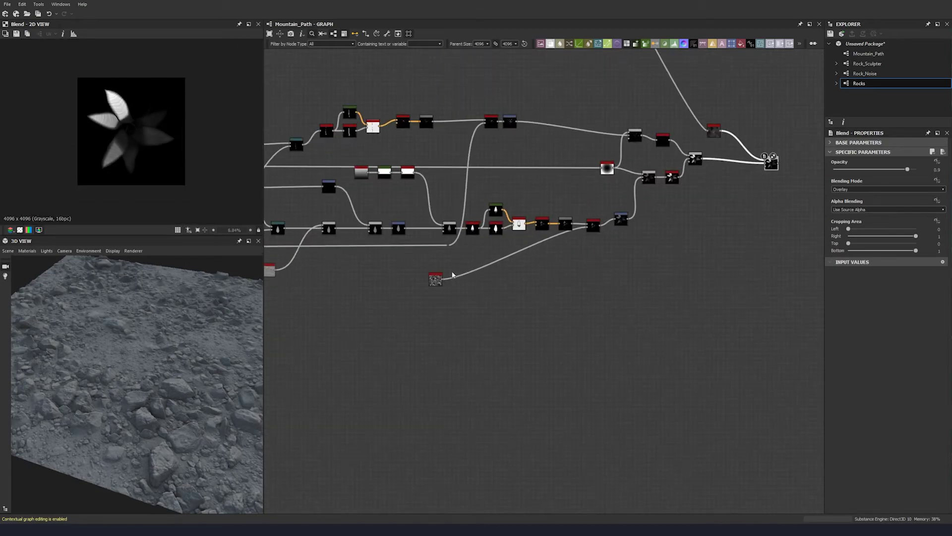
left_click_drag(435, 280, 496, 269)
scroll(578, 255, "down", 5)
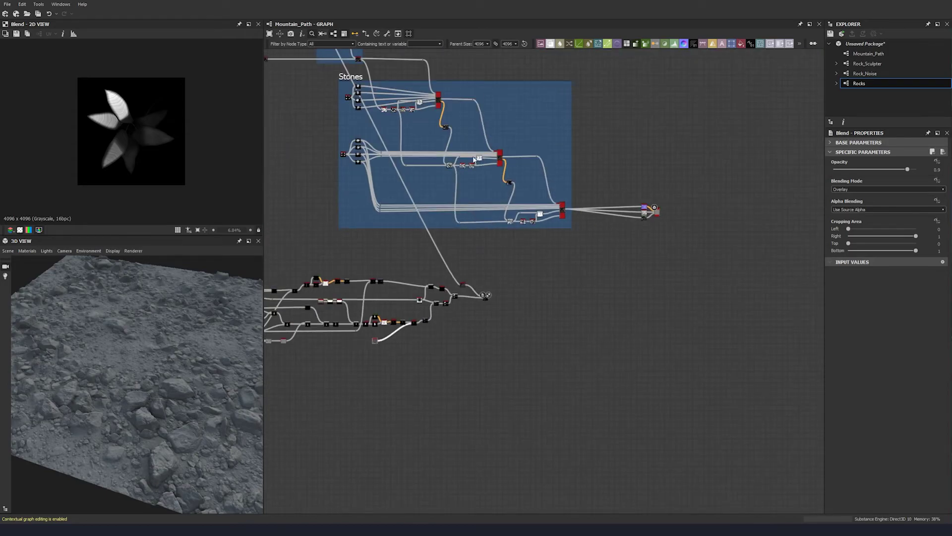
- Duplicate the leaf's Splatter Circular Color node with its Alpha Merge input and place the copy below the leaf chain
middle_click_drag(585, 288, 691, 169)
scroll(617, 179, "up", 4)
middle_click_drag(443, 262, 621, 211)
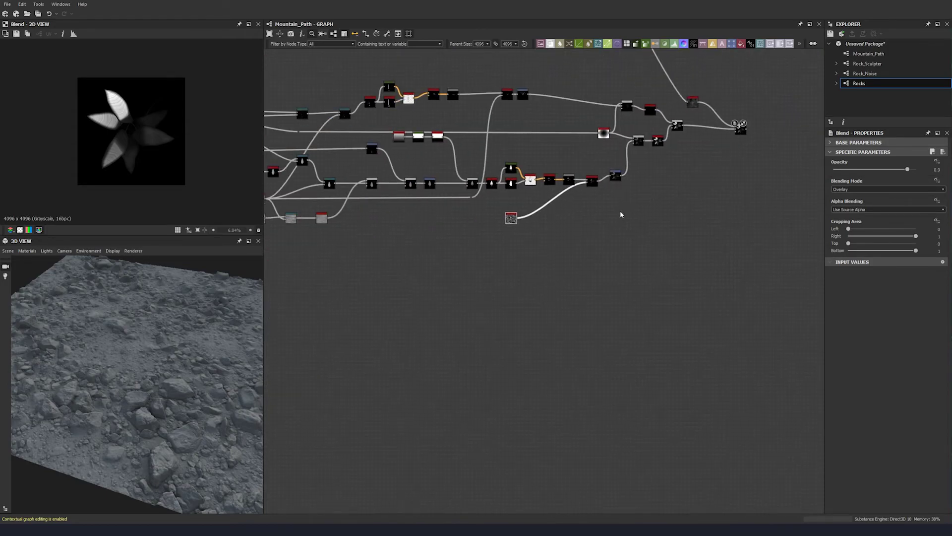
scroll(518, 227, "up", 4)
middle_click_drag(518, 227, 376, 279)
left_click(406, 161)
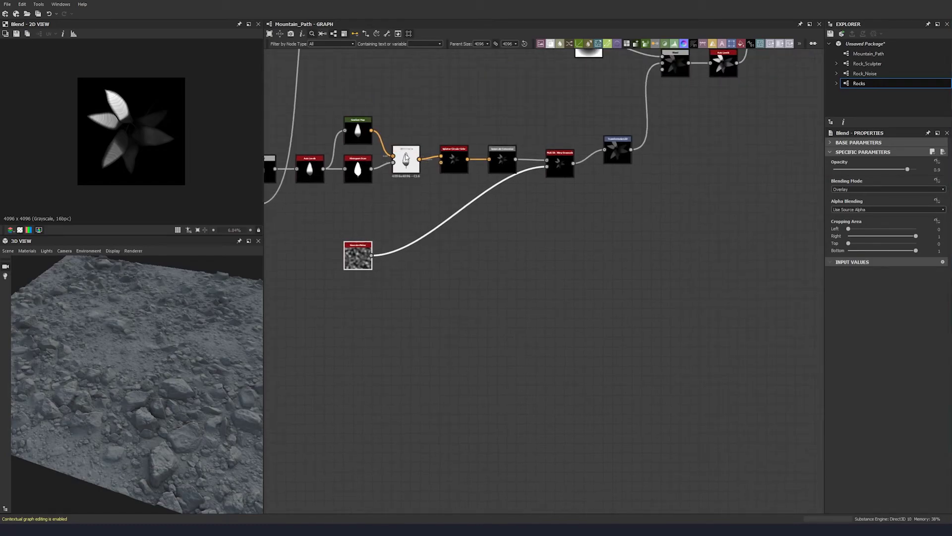
left_click(448, 161)
key("ctrl+d")
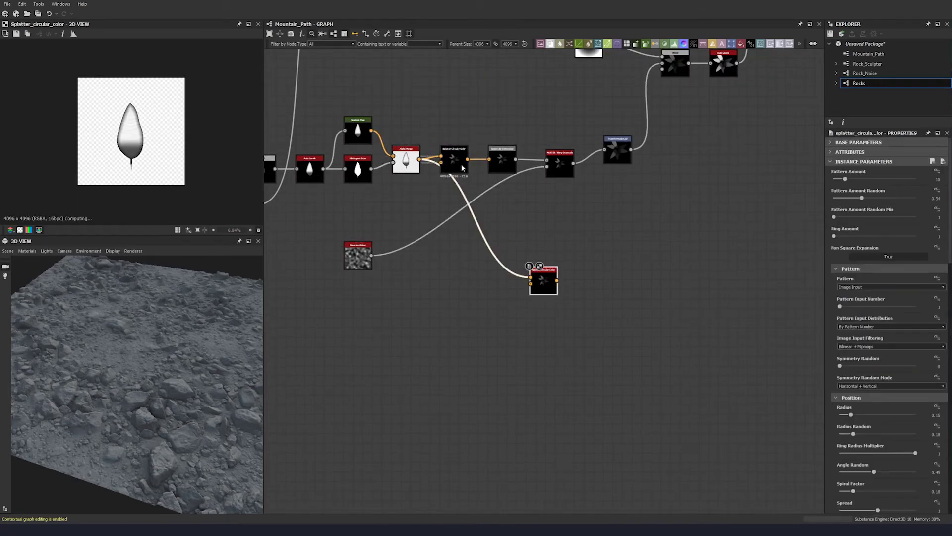
left_click_drag(527, 276, 448, 309)
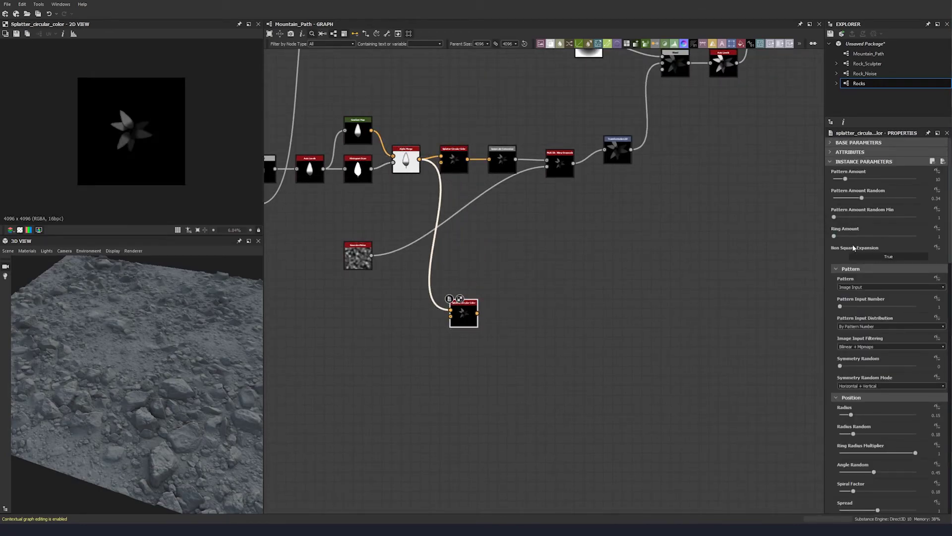
- Set the duplicated Splatter Circular Color node's random seed to 1 and its ring amount to 2
left_click(859, 142)
left_click_drag(836, 275, 846, 277)
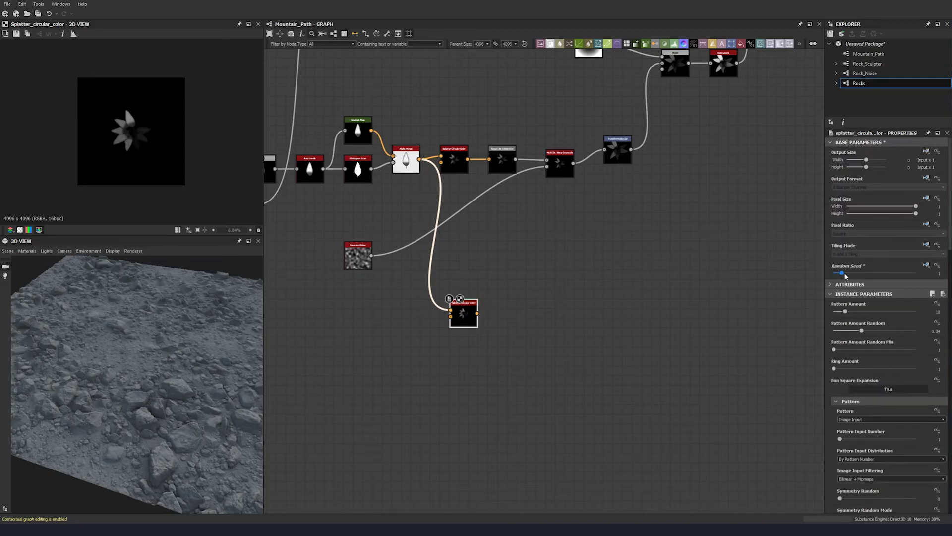
left_click(853, 142)
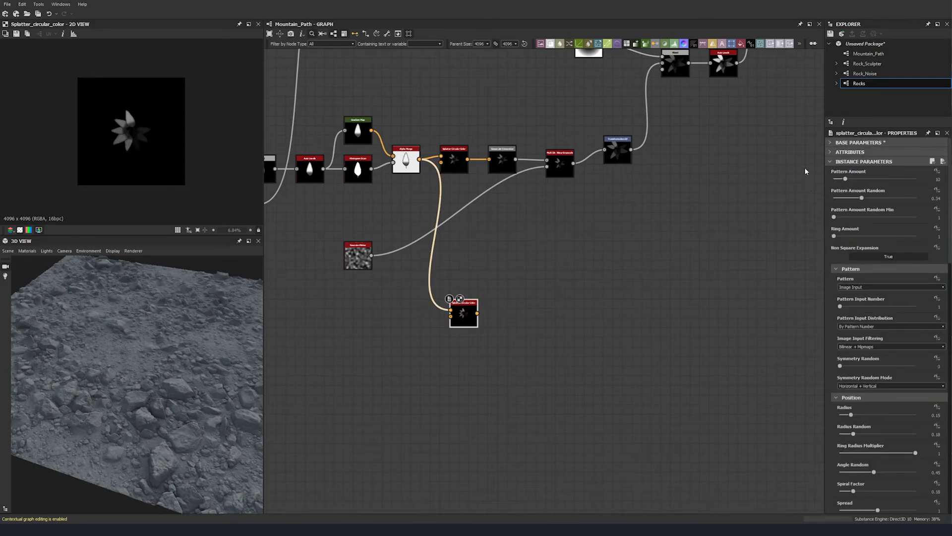
left_click(828, 159)
left_click(828, 160)
double_click(940, 236)
type("2")
key("Return")
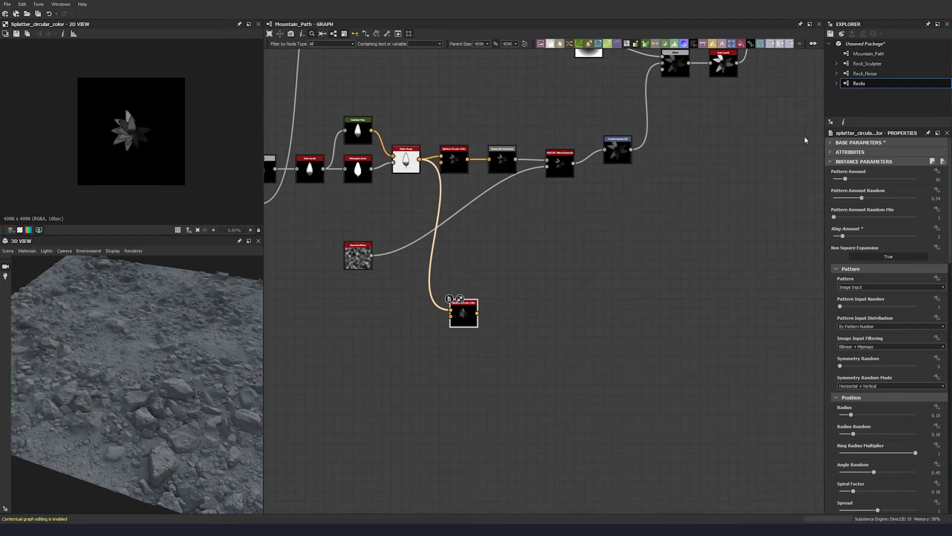
- Set the duplicated splatter's Pattern Amount Random to 0.83 and its Pattern Amount to 12
double_click(939, 198)
type("0.83")
key("Return")
double_click(939, 179)
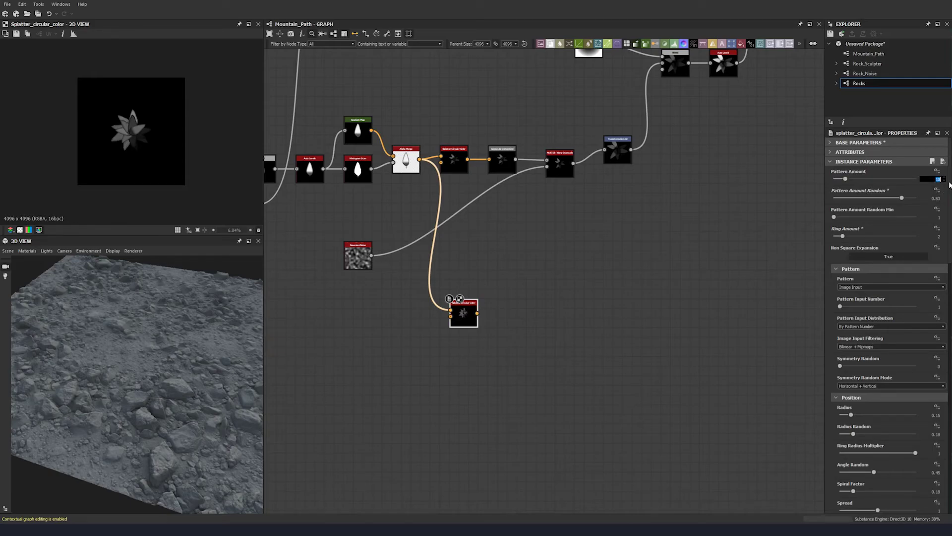
type("12")
key("Return")
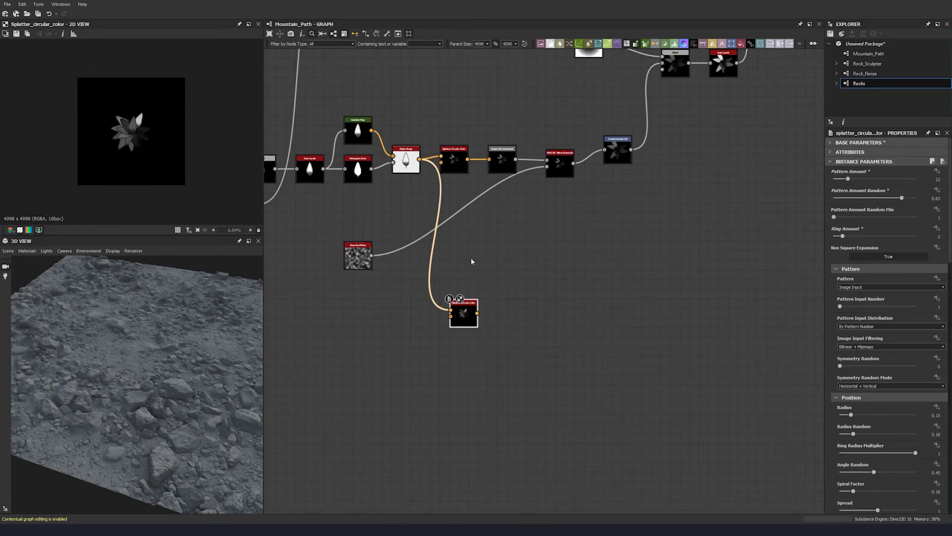
- Move the duplicated Splatter Circular Color node farther below the leaf's node chain
middle_click_drag(473, 316, 472, 269)
scroll(469, 272, "up", 3)
left_click_drag(469, 272, 464, 367)
scroll(463, 367, "down", 2)
middle_click_drag(463, 367, 432, 286)
scroll(433, 285, "down", 1)
left_click_drag(439, 301, 439, 310)
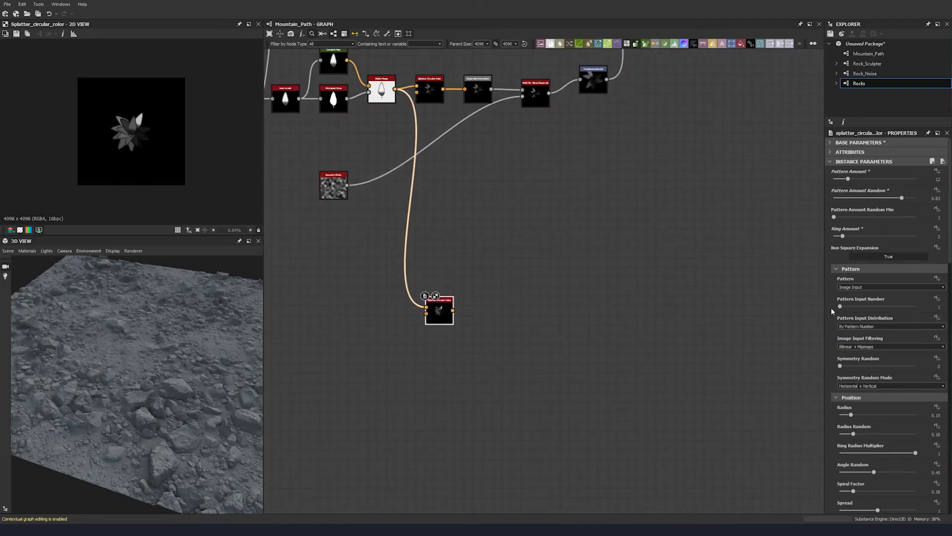
- Set the duplicated splatter's Radius to 0.16 and its Radius Random to 0.07
scroll(832, 311, "down", 2)
scroll(831, 311, "down", 2)
scroll(832, 311, "down", 2)
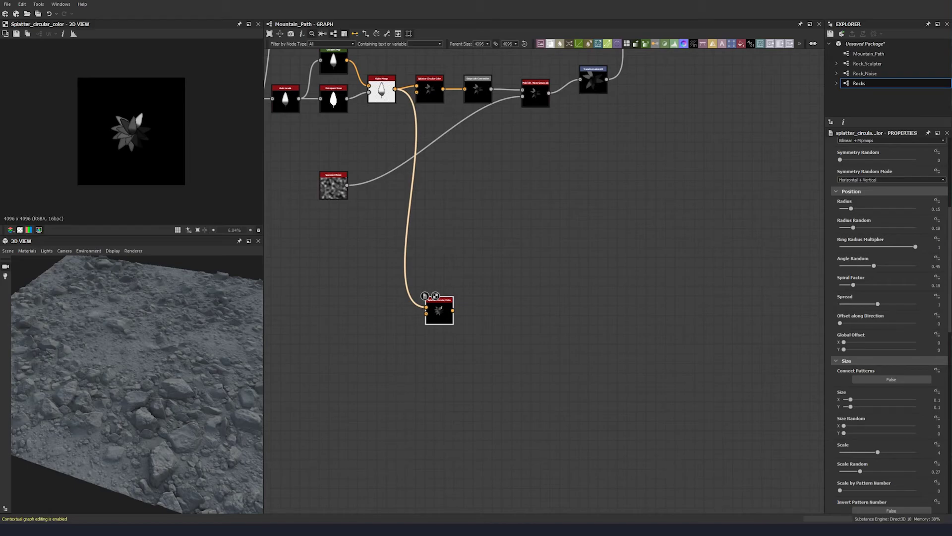
left_click(935, 208)
type("0.16")
key("Return")
left_click(932, 227)
type("0.")
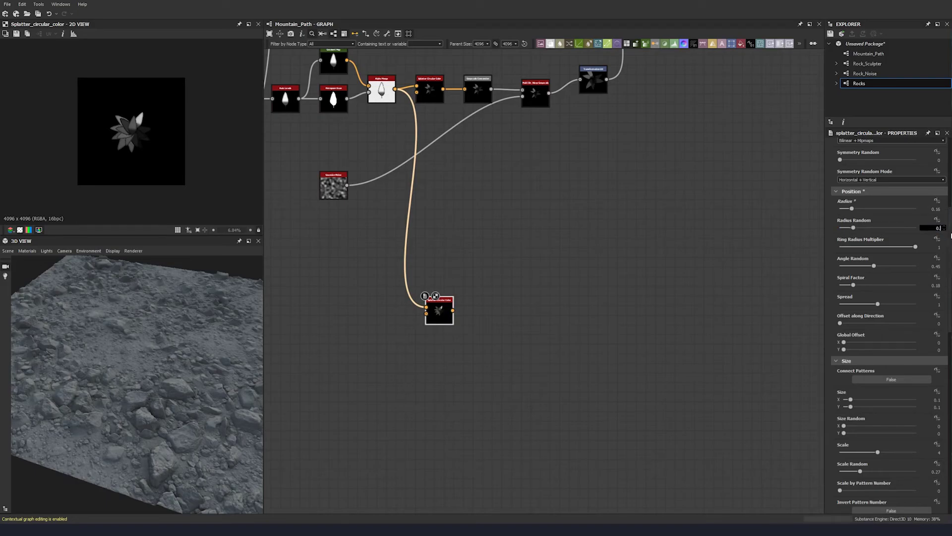
type("07")
key("Return")
- Set the splatter's Ring Radius Multiplier to 0.62 and its Angle Random to 0.64
left_click(939, 247)
type("0.62")
key("Return")
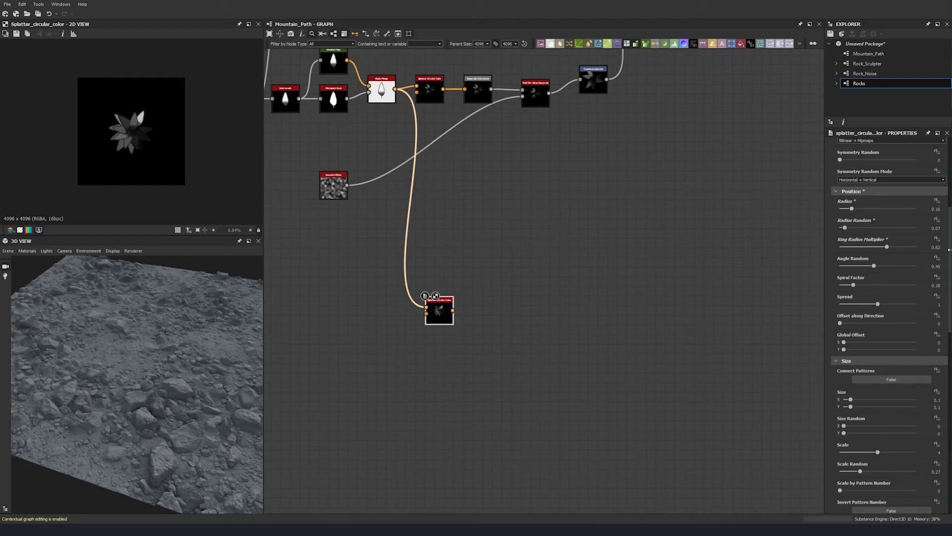
left_click_drag(888, 246, 900, 245)
key("ctrl+z")
left_click(937, 266)
type("0.64")
key("Return")
- Set the splatter's Spiral Factor to 0.33 and Spread to 1.26, and inspect the leaf arrangement up close
left_click(936, 286)
type("0.33")
key("Return")
left_click(937, 304)
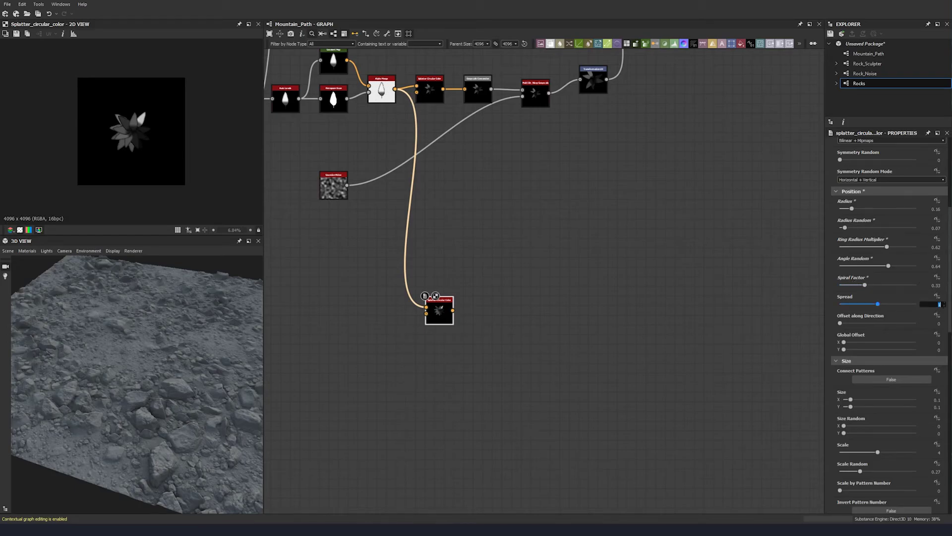
type("1.26")
key("Return")
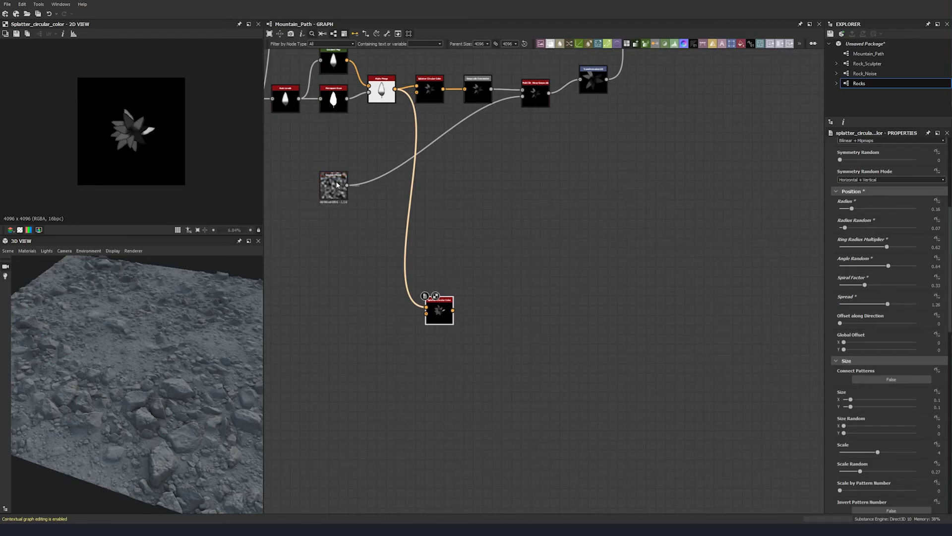
scroll(139, 151, "up", 3)
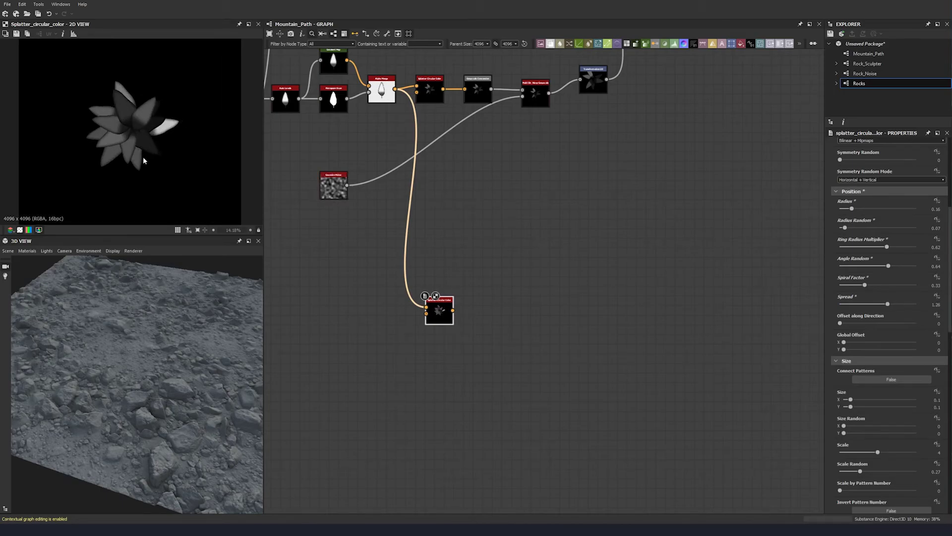
scroll(137, 119, "down", 2)
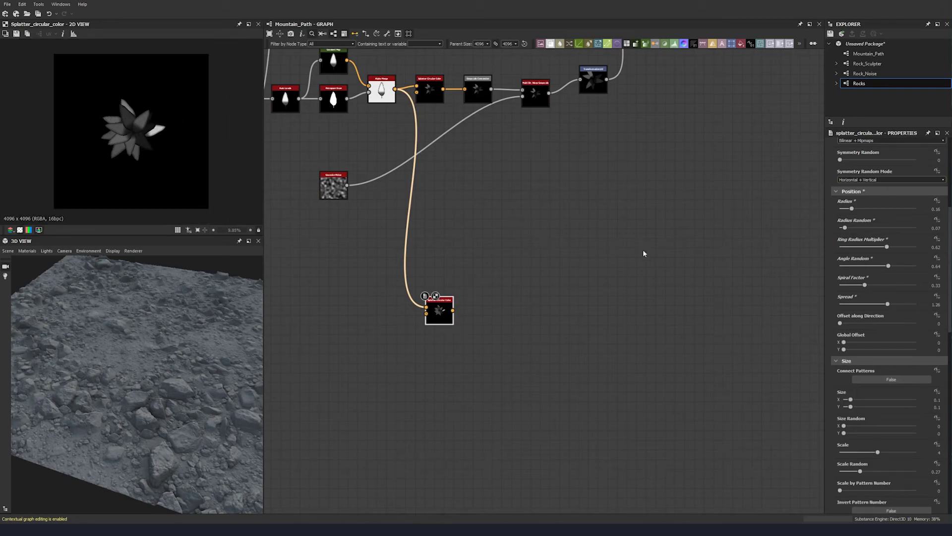
middle_click_drag(440, 312, 451, 298)
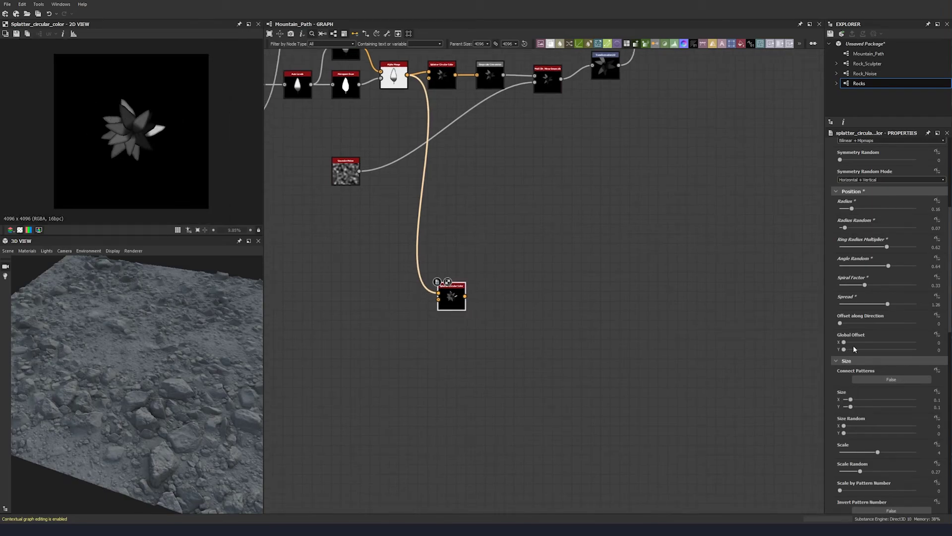
- Set the splatter's Scale to 4.35 and its Scale by Ring Number to 0.13
scroll(834, 339, "down", 5)
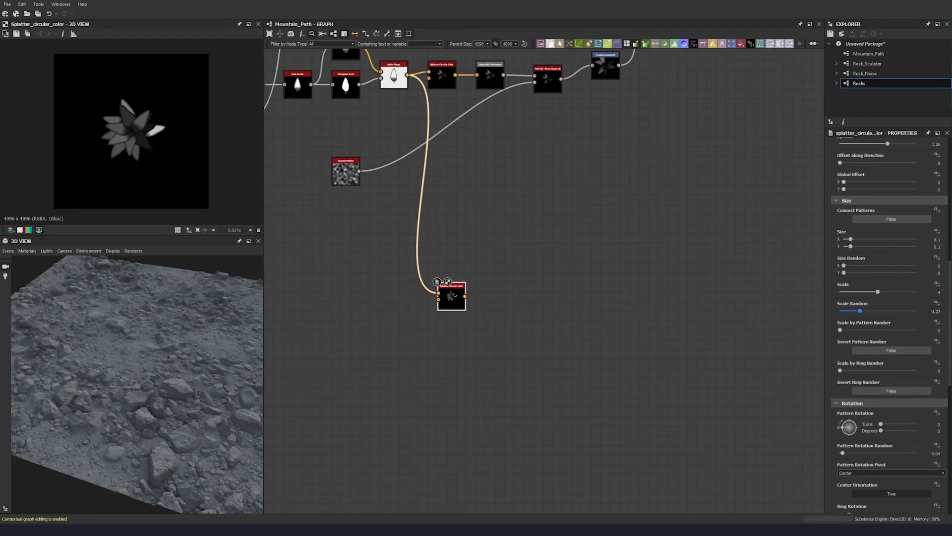
left_click(939, 291)
type(".35")
key("Return")
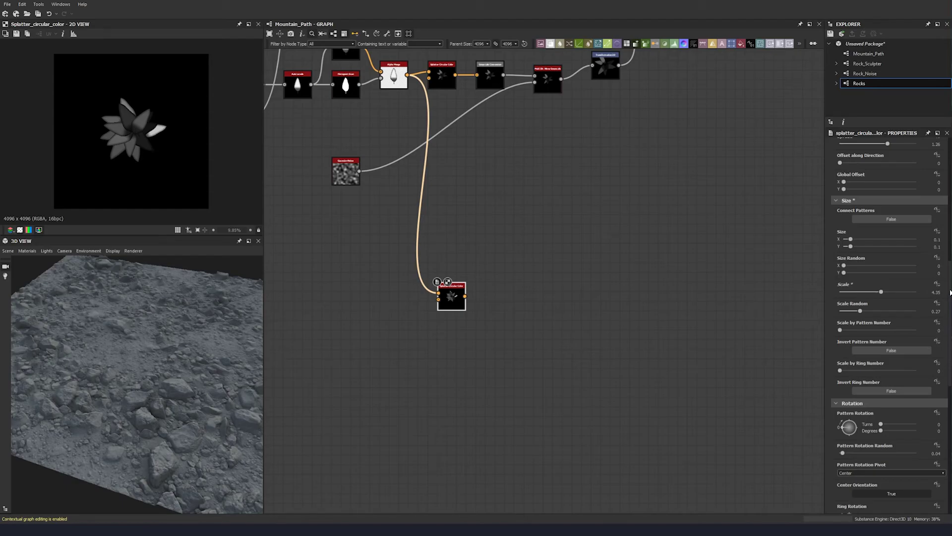
left_click(936, 311)
left_click(830, 315)
left_click_drag(852, 370, 820, 377)
left_click(939, 371)
type("0.13")
key("Return")
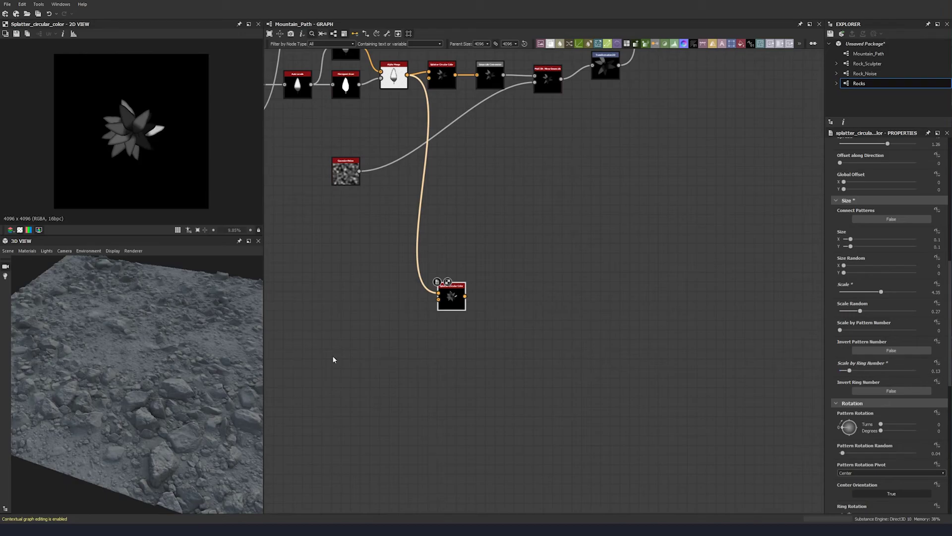
- Set the splatter's Ring Rotation Random to 0.27 and its Pattern Rotation Random to 0.1
scroll(844, 337, "down", 3)
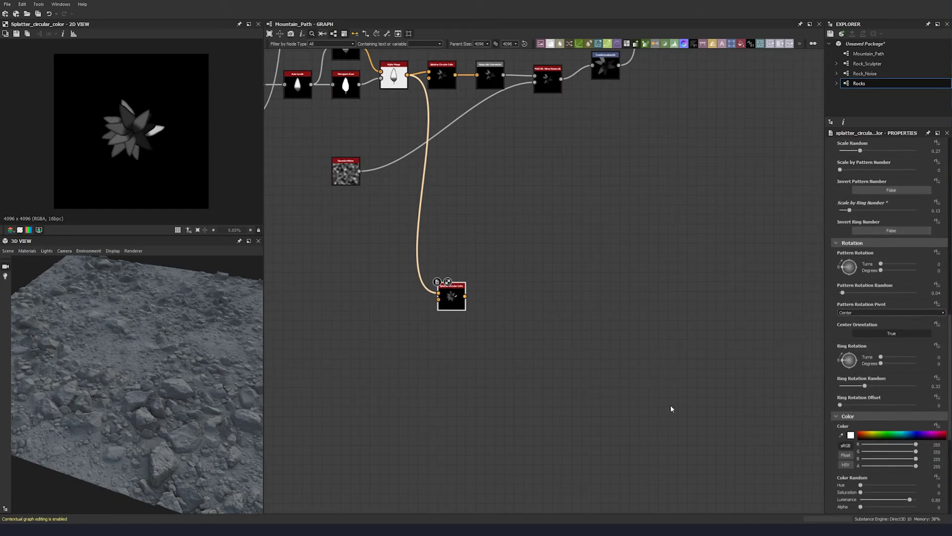
left_click(857, 385)
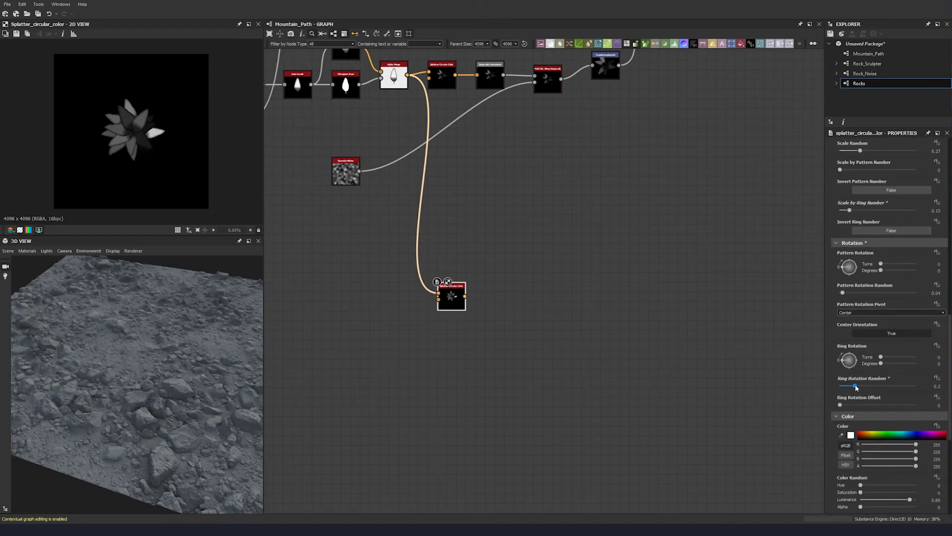
left_click_drag(847, 293, 853, 292)
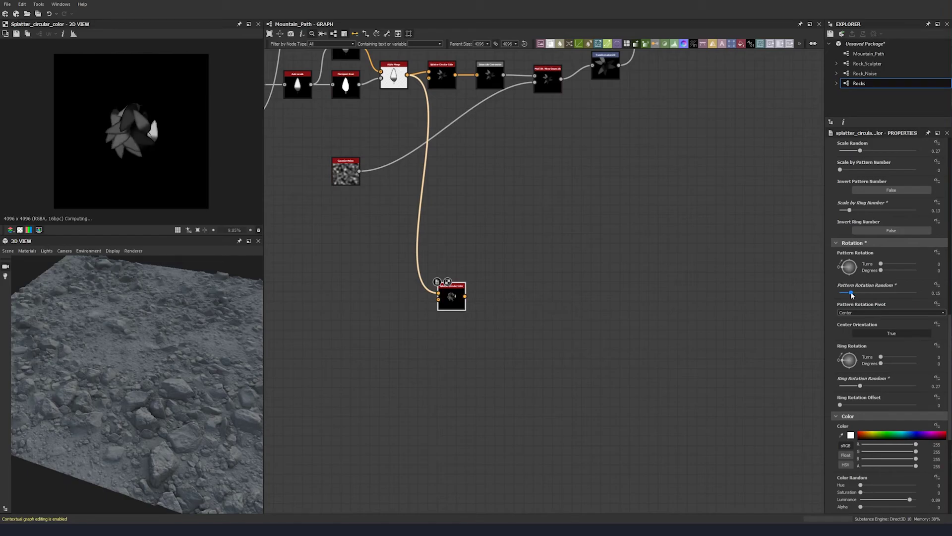
left_click_drag(928, 293, 948, 295)
type("0.1")
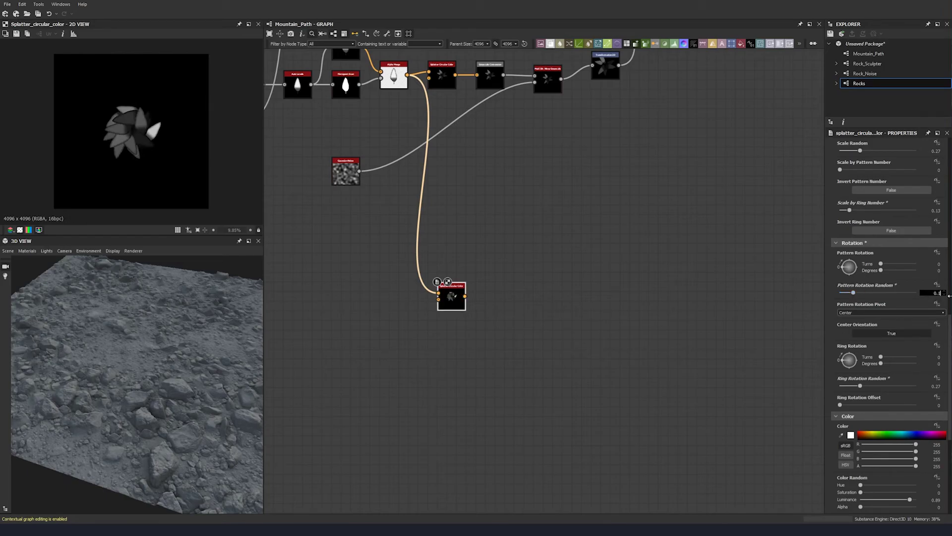
key("Return")
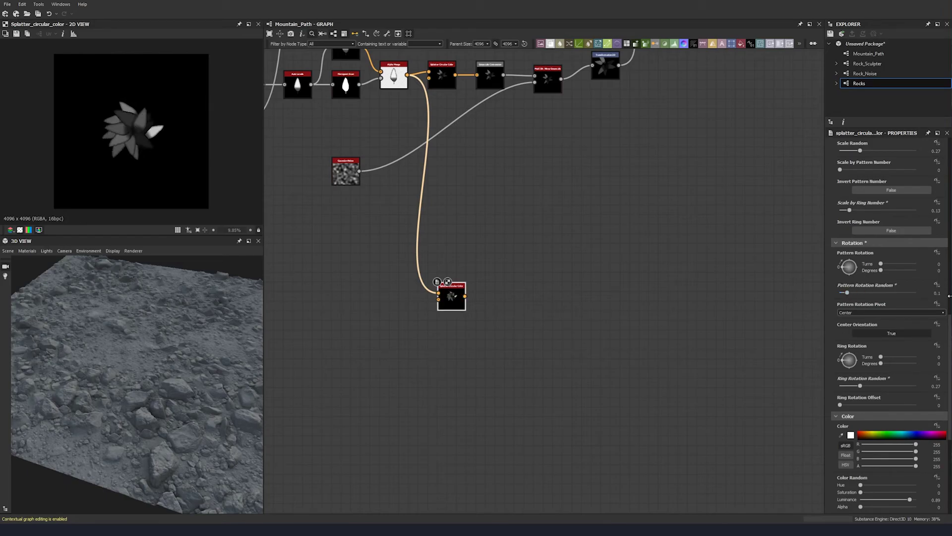
- Set the splatter's Pattern Rotation to 29 degrees with the Pattern Rotation Pivot at Center
left_click_drag(939, 272, 945, 275)
type("29")
key("Return")
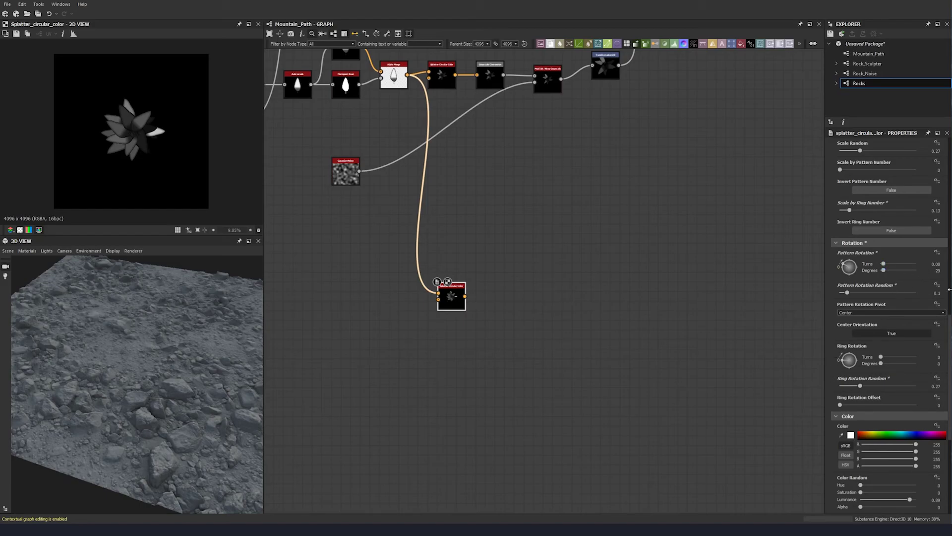
left_click(872, 312)
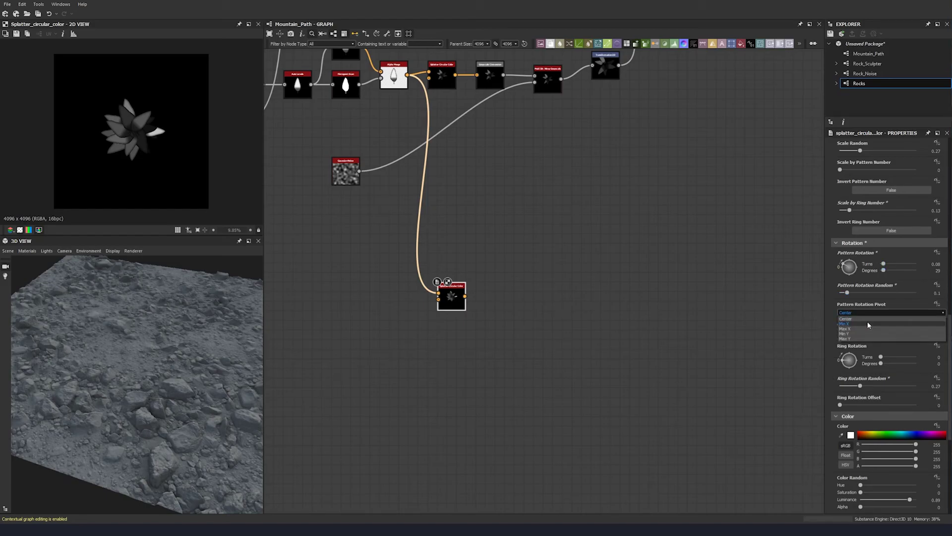
left_click(868, 324)
left_click(867, 319)
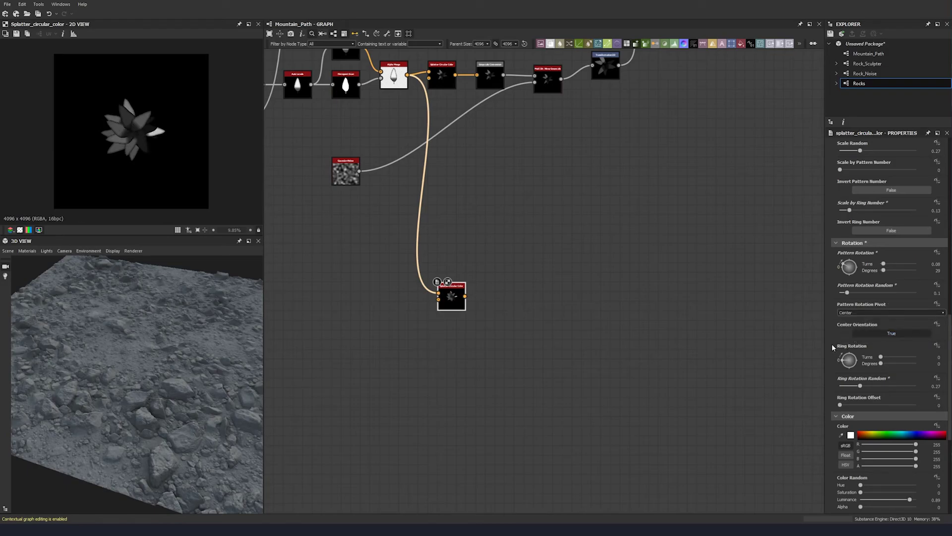
- Set the splatter's Ring Rotation Offset to 0.38
scroll(832, 344, "down", 3)
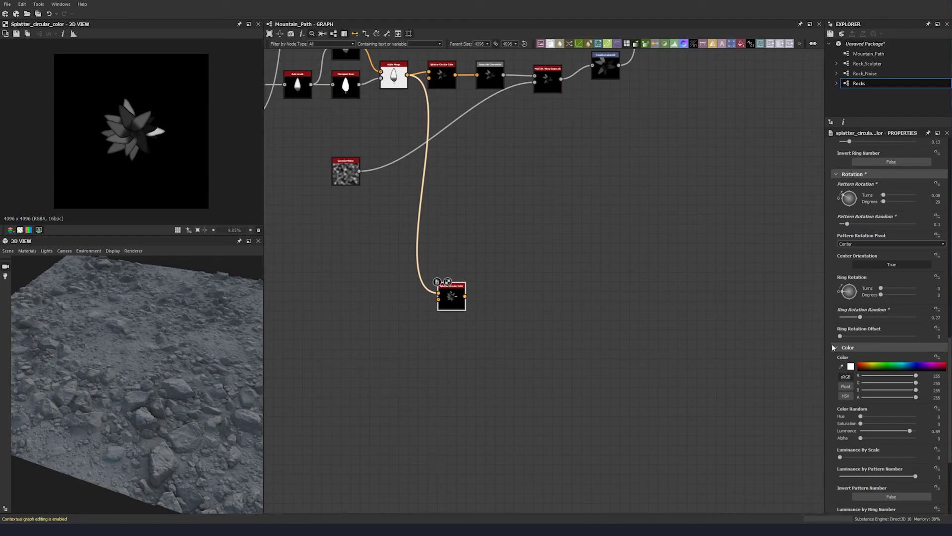
left_click_drag(840, 335, 846, 335)
key("Tab")
type("0.38")
key("Return")
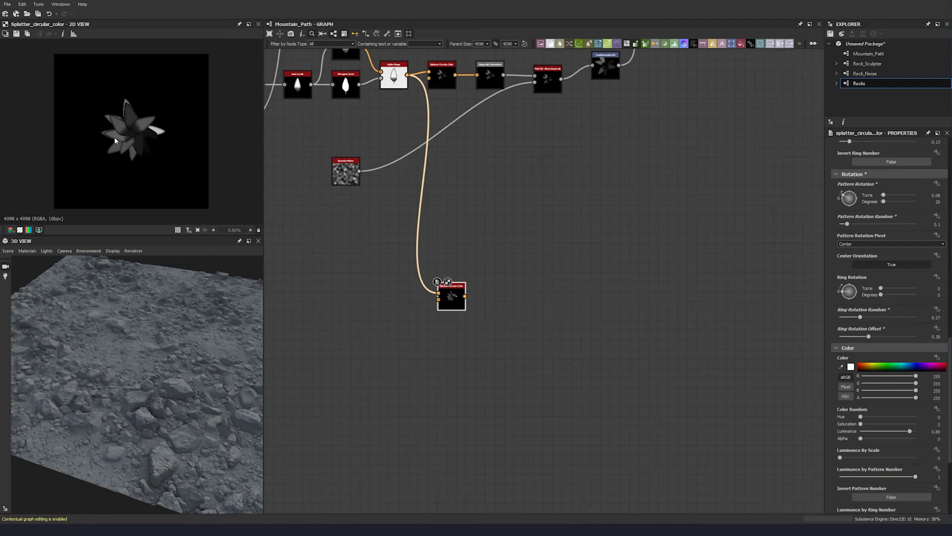
- Set the splatter's random colour luminance to 0.3 and its Luminance by Pattern Number to 0
scroll(832, 364, "down", 3)
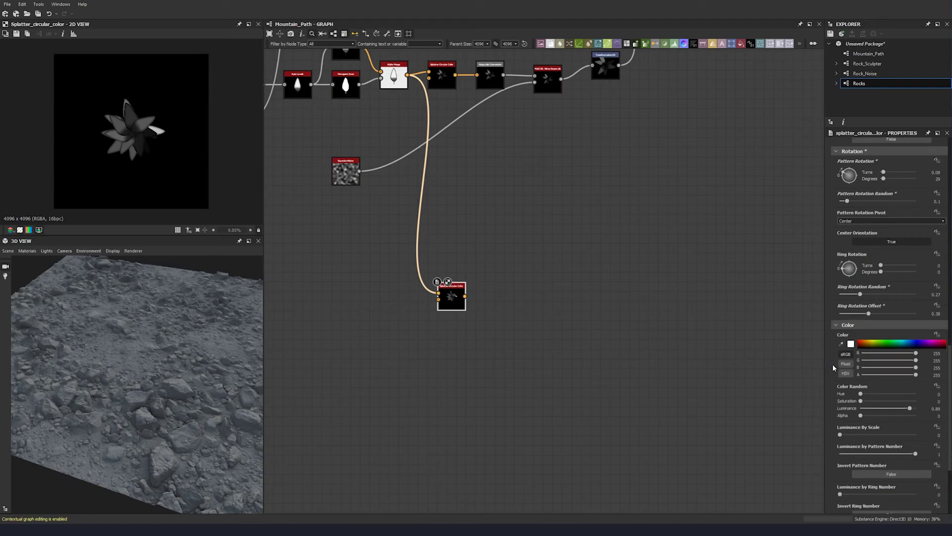
scroll(832, 364, "down", 1)
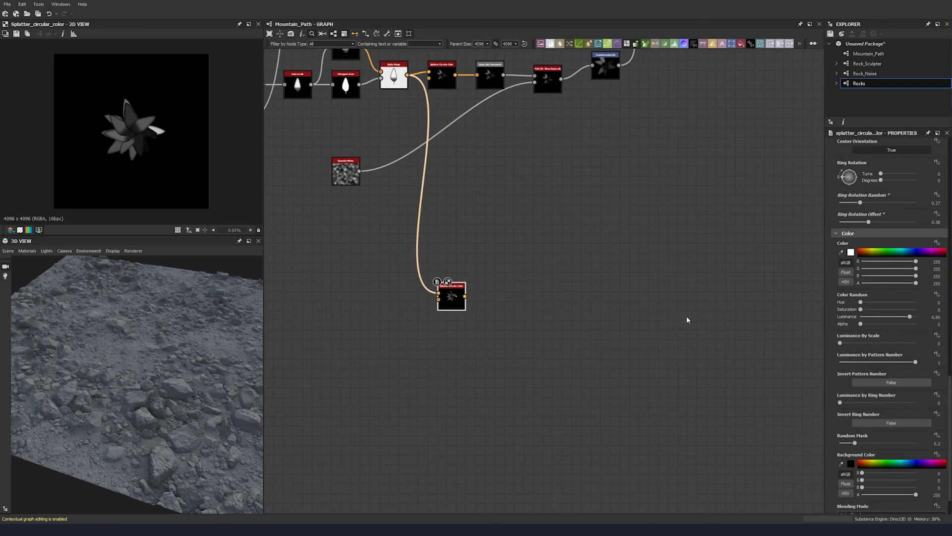
left_click_drag(879, 317, 879, 317)
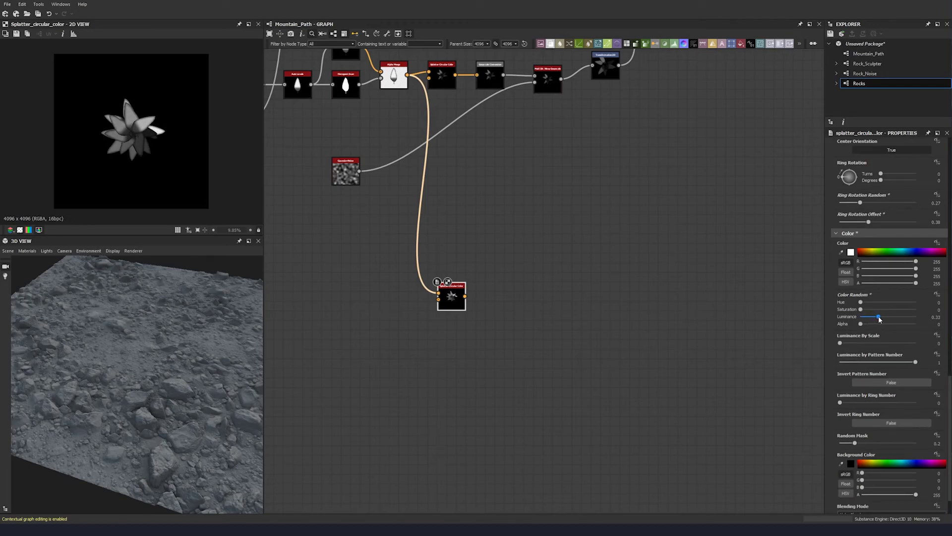
key("Tab")
type("0.3")
key("Return")
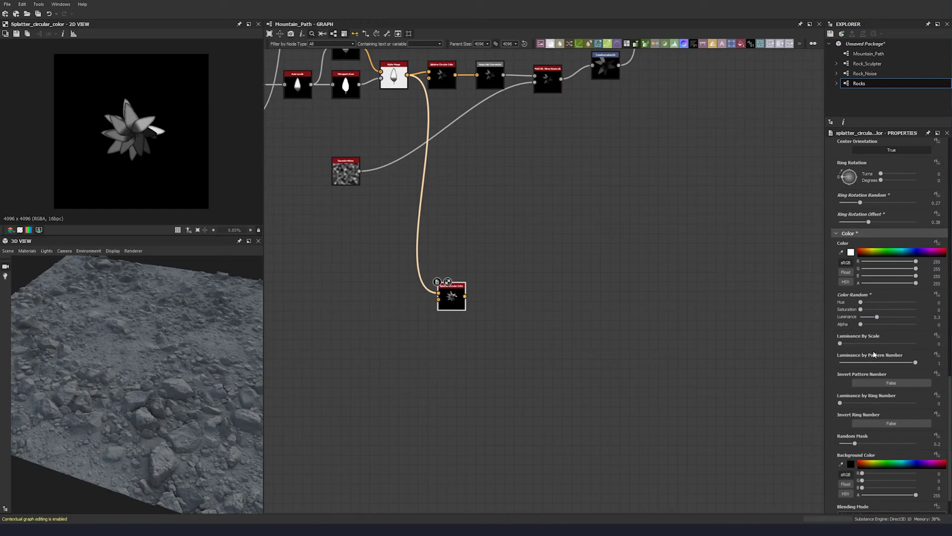
left_click_drag(884, 362, 840, 362)
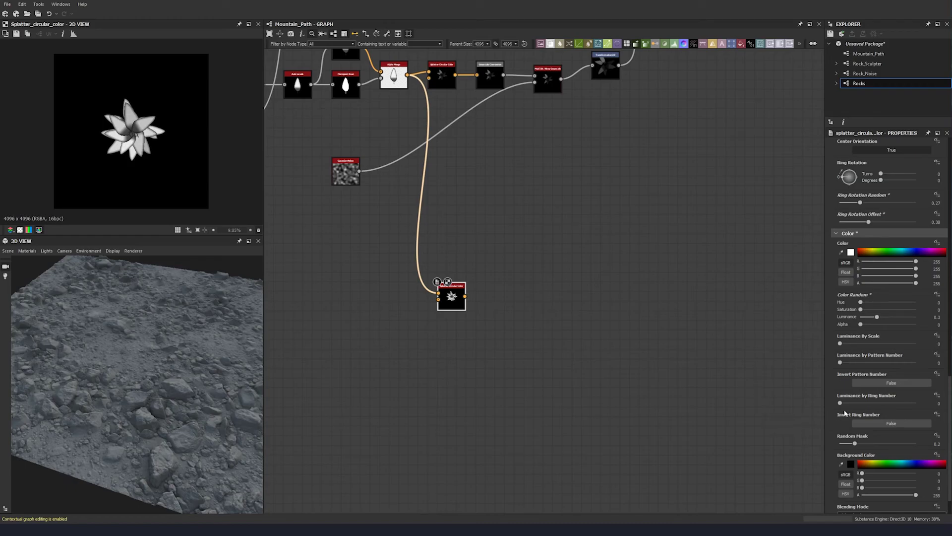
- Set the splatter's Luminance by Ring Number to 1 and its Random Mask to 0.31
left_click_drag(847, 403, 915, 403)
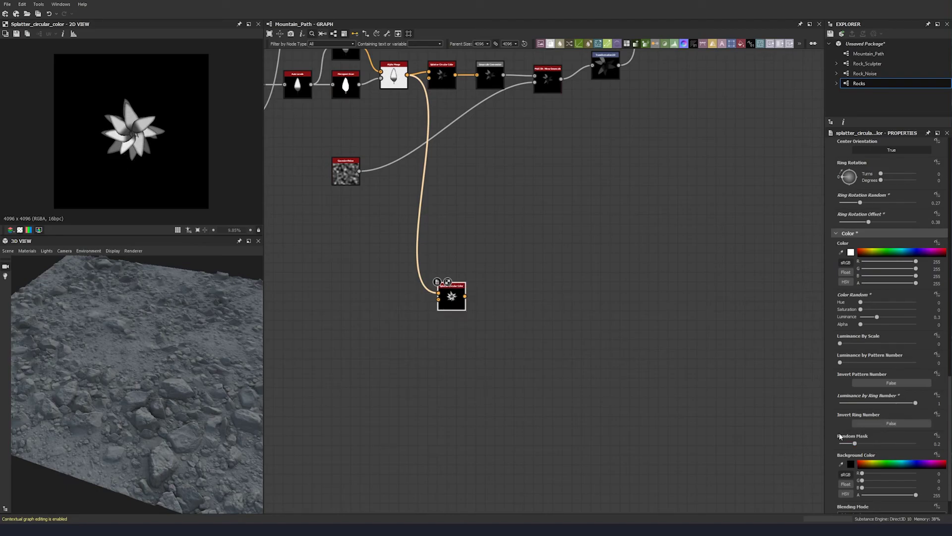
double_click(854, 445)
type("0.31")
key("Return")
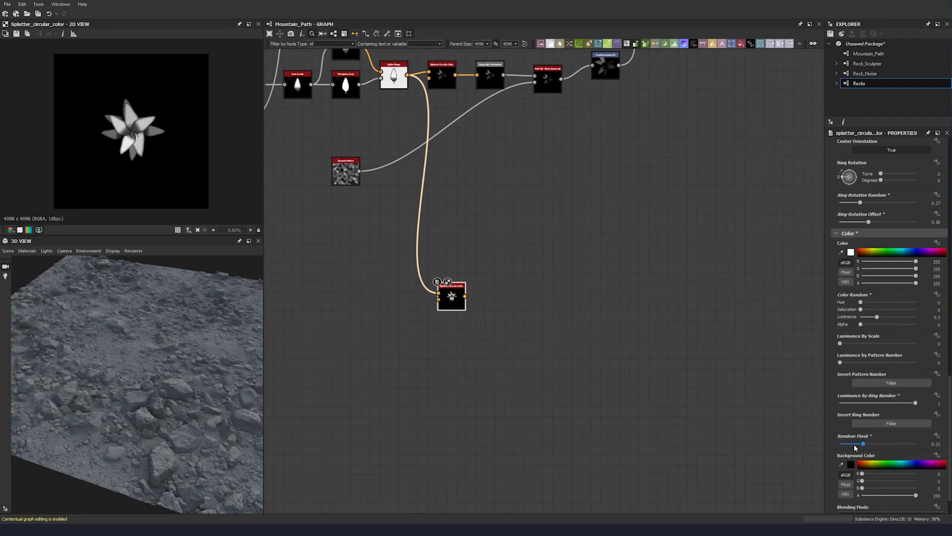
- Add a Grayscale Conversion node fed by the duplicated Splatter Circular Color node
middle_click_drag(532, 378, 505, 381)
middle_click_drag(424, 302, 409, 346)
key("space")
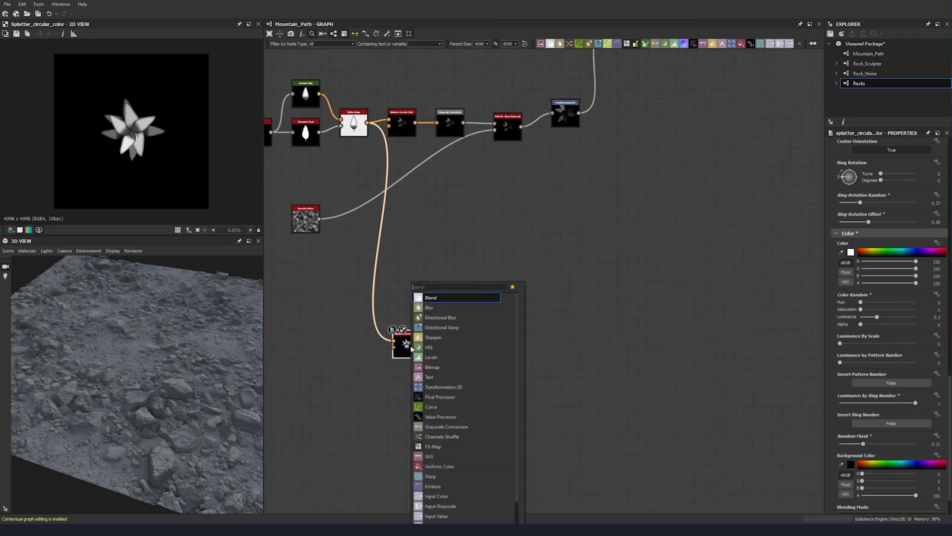
type("gr")
left_click(450, 299)
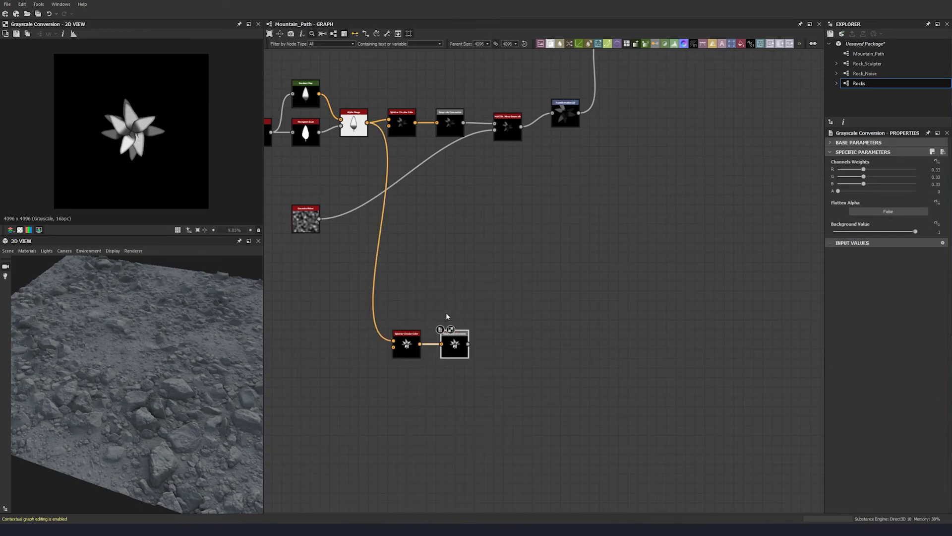
- Duplicate the leaf's Multi Directional Warp with its noise input and connect the copy after the new Grayscale Conversion
scroll(453, 351, "down", 2)
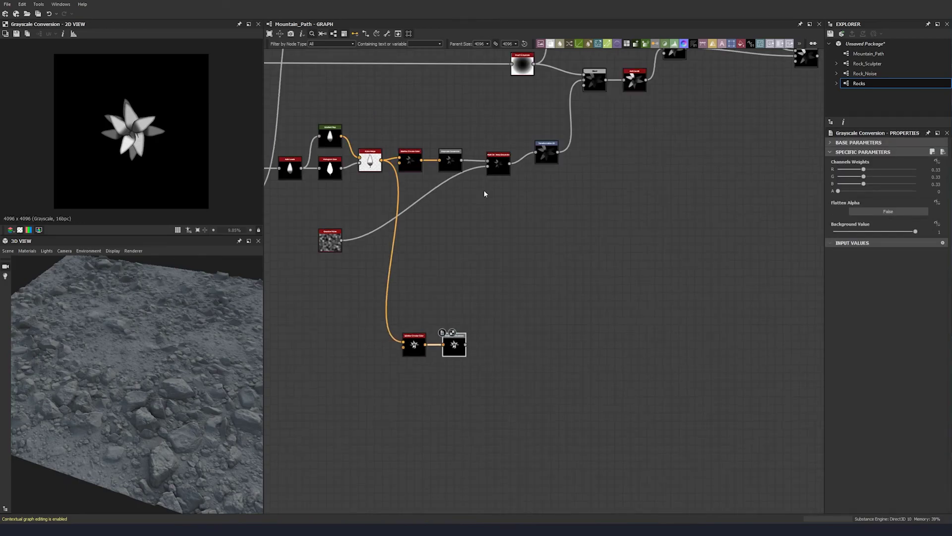
left_click(492, 166)
key("ctrl+d")
left_click_drag(539, 285, 494, 334)
left_click_drag(507, 340, 504, 347)
- Copy the leaf's Transformation 2D node and place the copy after the duplicated Multi Directional Warp, fed by it
left_click(549, 159)
left_click(545, 151)
key("ctrl+c")
key("ctrl+shift+v")
left_click_drag(535, 272, 550, 334)
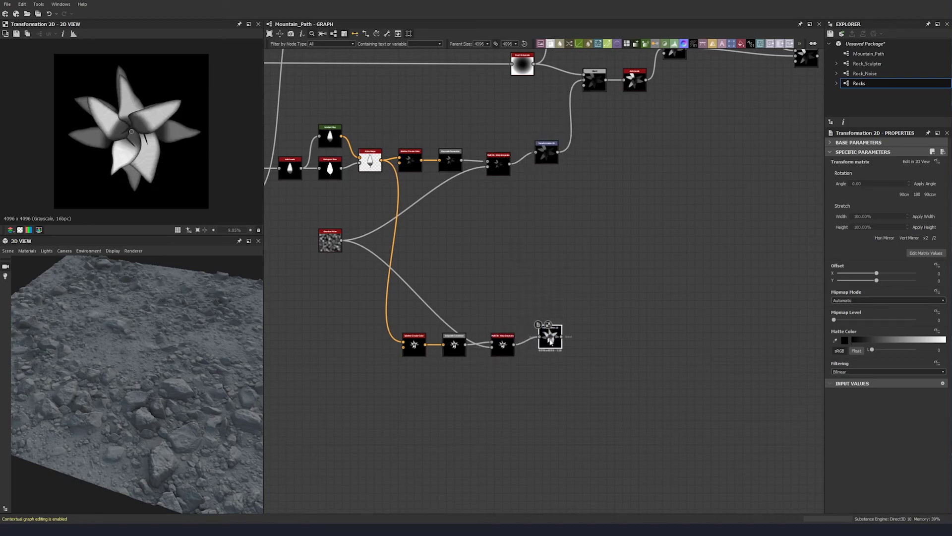
- Set the Intensity of the second plant's Multi Directional Warp to 14.09
left_click(502, 344)
left_click(944, 179)
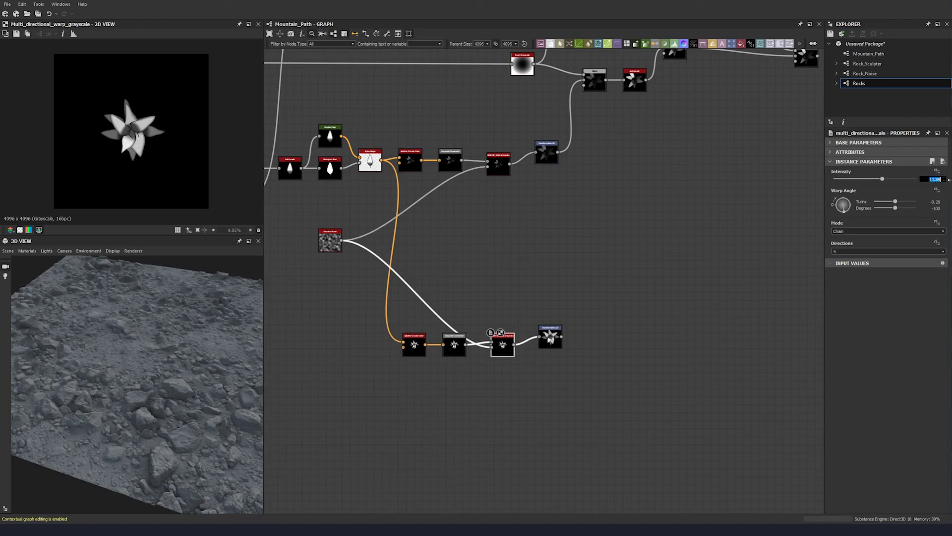
type("14.09")
key("Return")
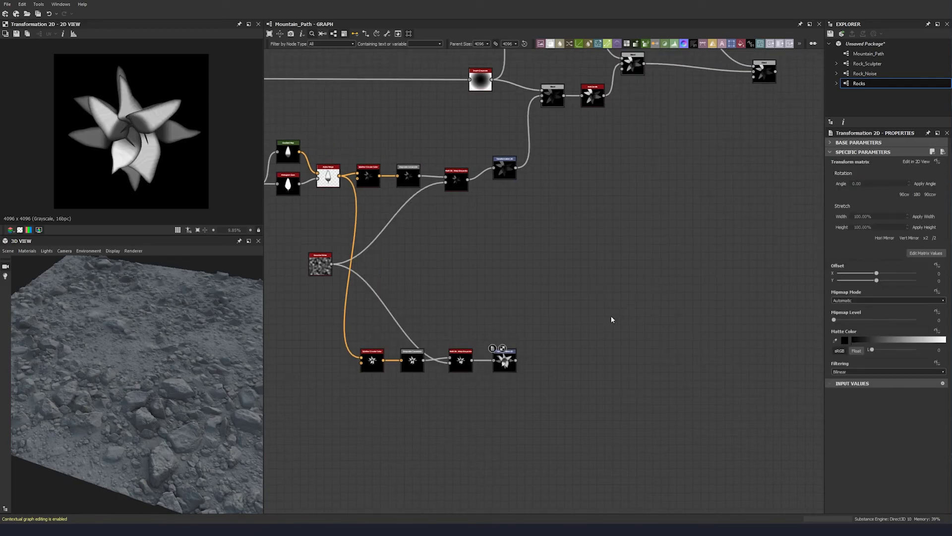
- Duplicate the first plant's Multiply Blend with its radial gradient input and feed the copy from the second plant's Transformation 2D
middle_click_drag(654, 120, 641, 169)
left_click(540, 145)
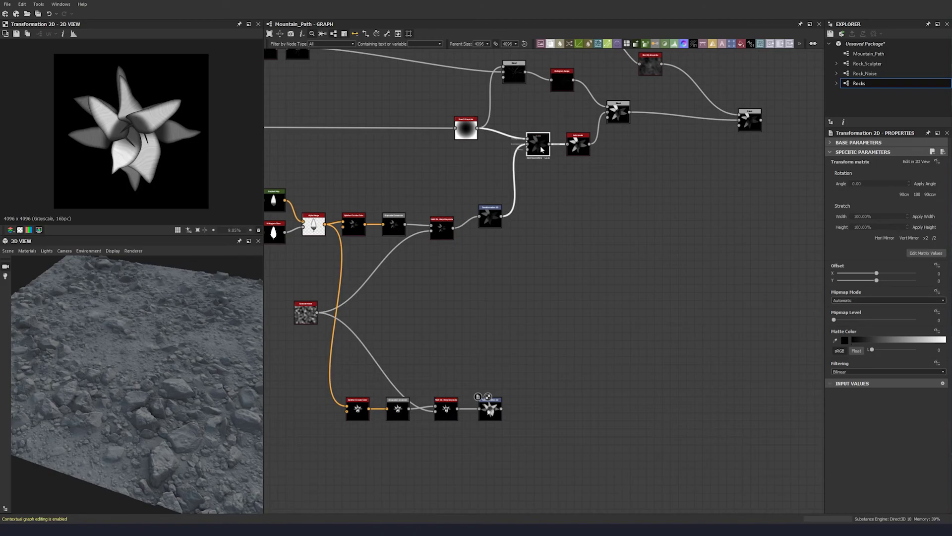
key("ctrl+d")
middle_click_drag(548, 287, 566, 220)
left_click_drag(567, 219, 569, 307)
left_click_drag(520, 342, 554, 301)
left_click_drag(562, 304, 566, 336)
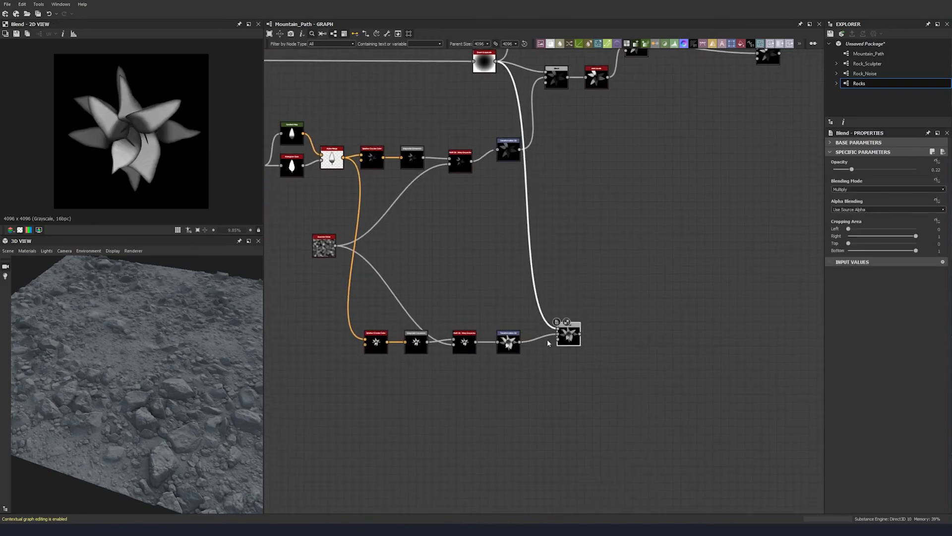
- Add an Auto Levels node fed by the duplicated Multiply Blend
scroll(548, 337, "down", 1)
scroll(555, 279, "down", 2)
middle_click_drag(554, 280, 503, 286)
left_click_drag(512, 286, 522, 289)
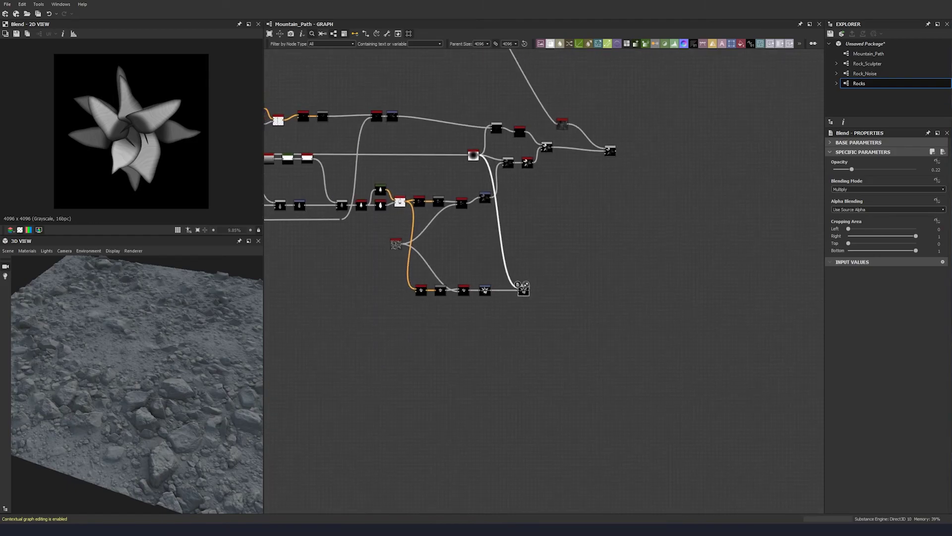
left_click_drag(568, 270, 519, 295)
key("space")
left_click(547, 306)
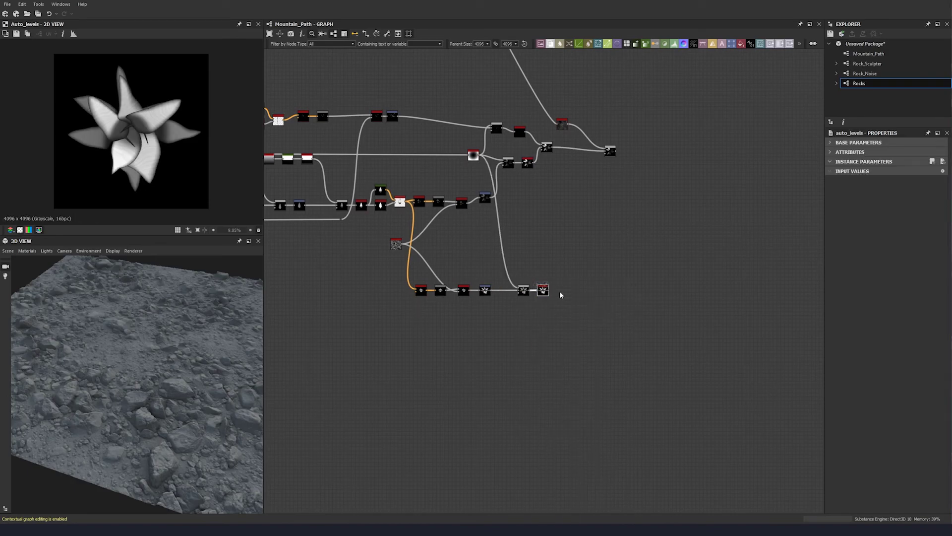
- Add a Blend node and connect the new Auto Levels and the stem branch's Histogram Range outputs to it
scroll(559, 291, "up", 4)
key("space")
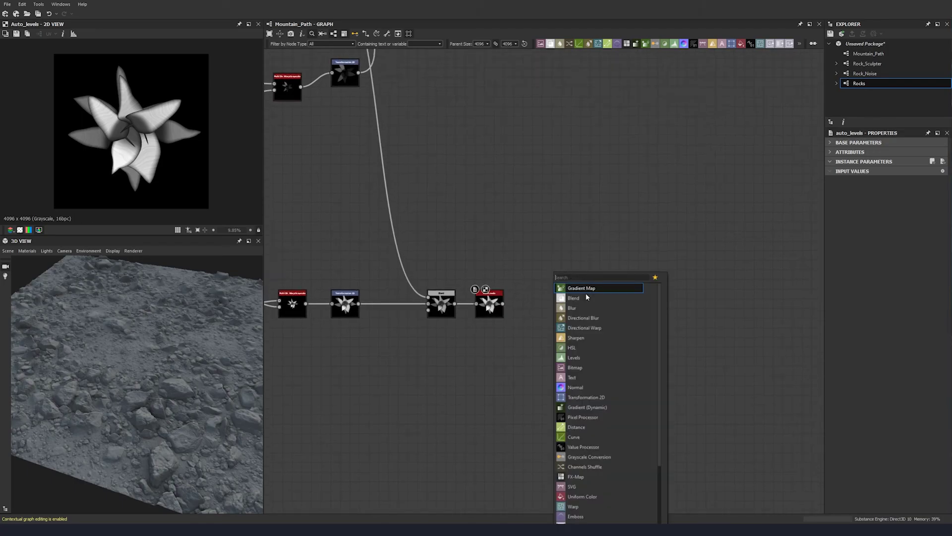
left_click(586, 290)
left_click_drag(503, 303, 543, 274)
scroll(544, 275, "down", 4)
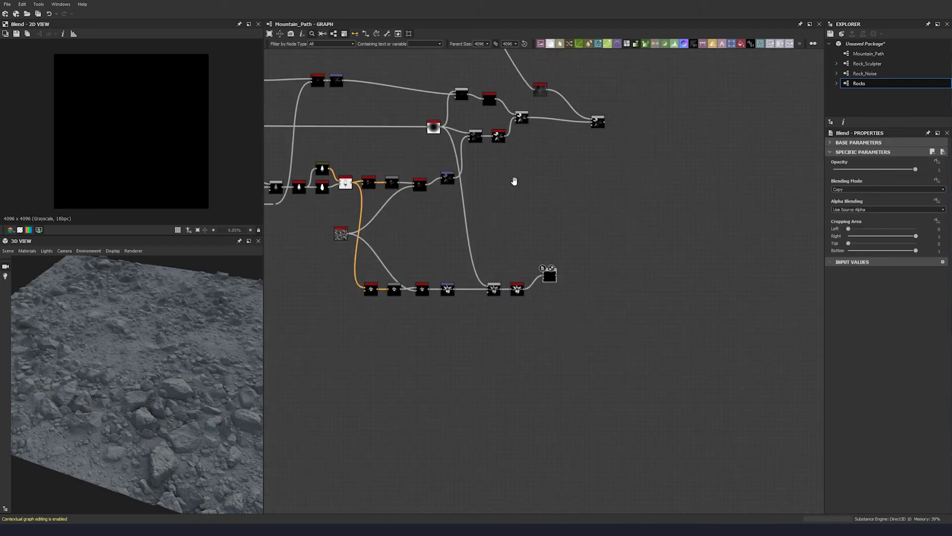
middle_click_drag(518, 110, 516, 155)
double_click(485, 147)
left_click_drag(494, 144, 544, 319)
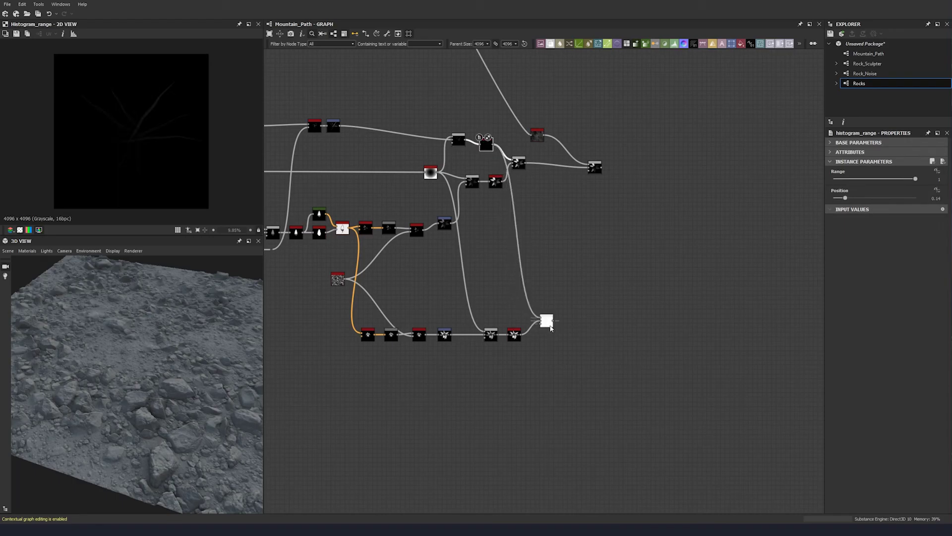
- Set the new Blend node's blending mode to Max (Lighten)
double_click(546, 321)
left_click(861, 191)
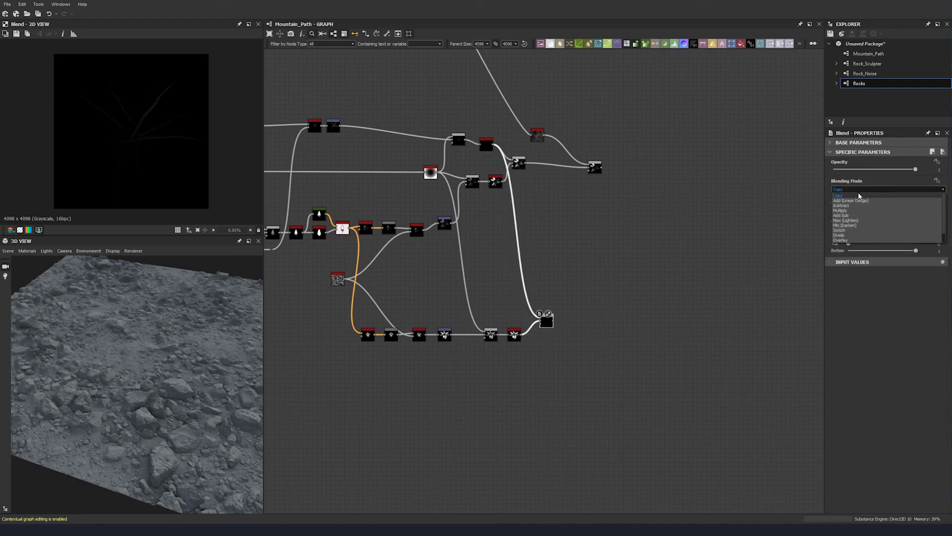
left_click(849, 213)
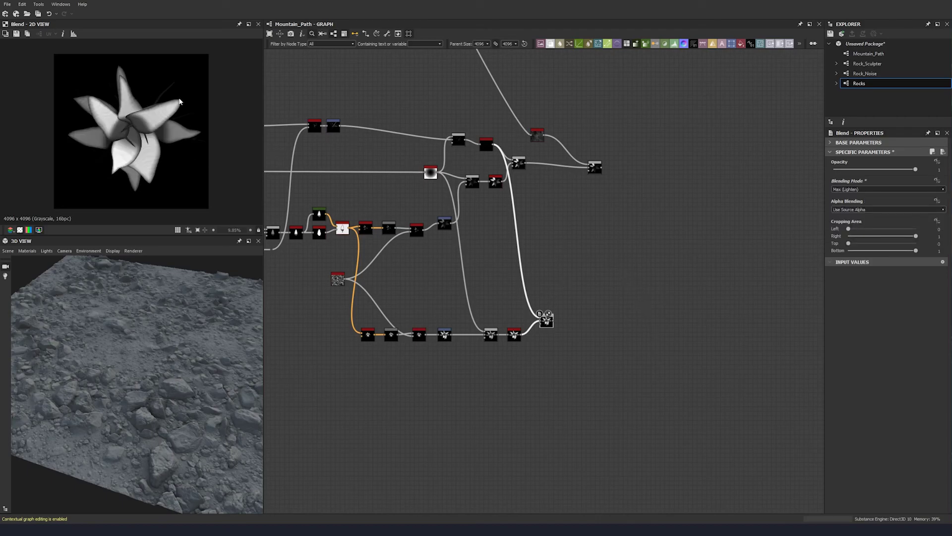
- Duplicate the first plant's final Overlay Blend with its noise input and feed the copy from the new Max (Lighten) Blend
scroll(526, 339, "up", 3)
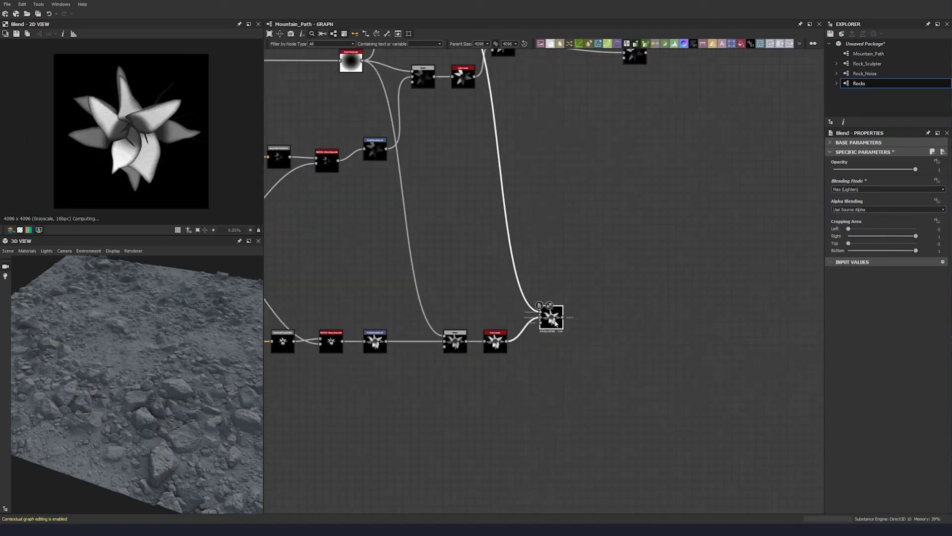
middle_click_drag(519, 341, 418, 346)
scroll(457, 209, "down", 3)
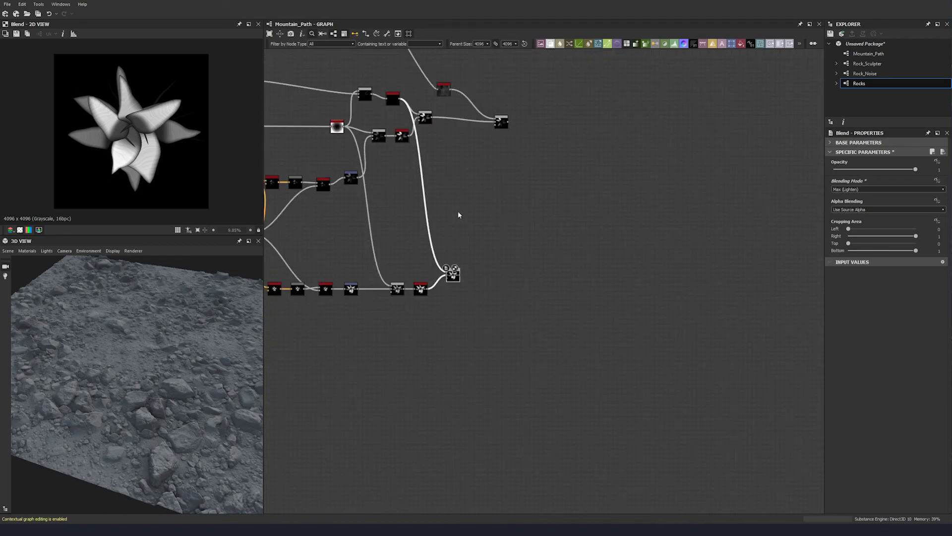
middle_click_drag(457, 210, 467, 234)
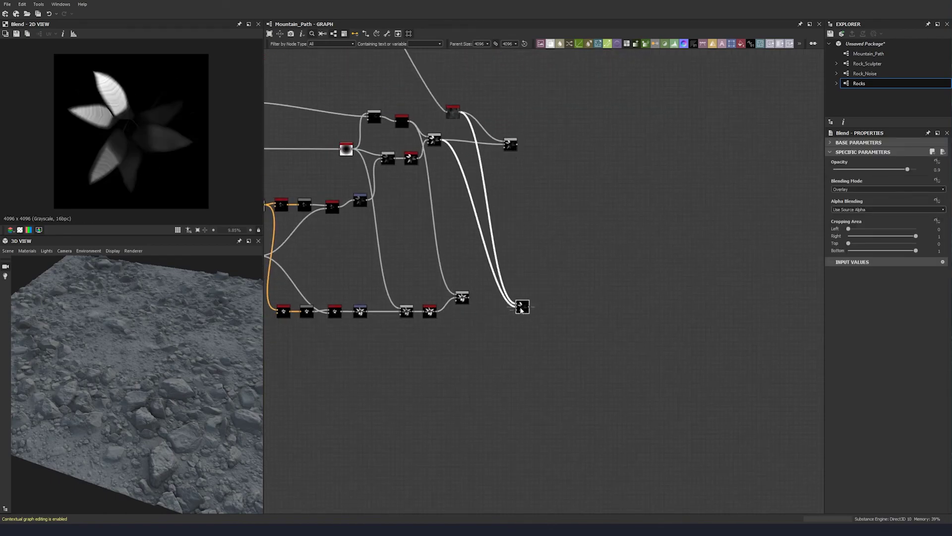
left_click_drag(480, 315, 518, 295)
key("ctrl+z")
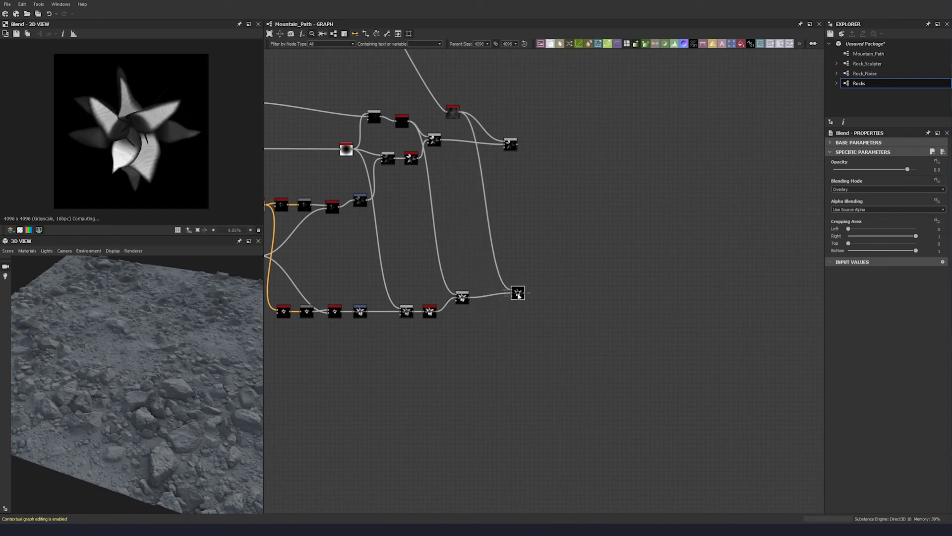
- Compare the final Overlay Blend results of both plants and look over the whole plant node cluster
middle_click_drag(515, 248, 518, 271)
left_click(469, 322)
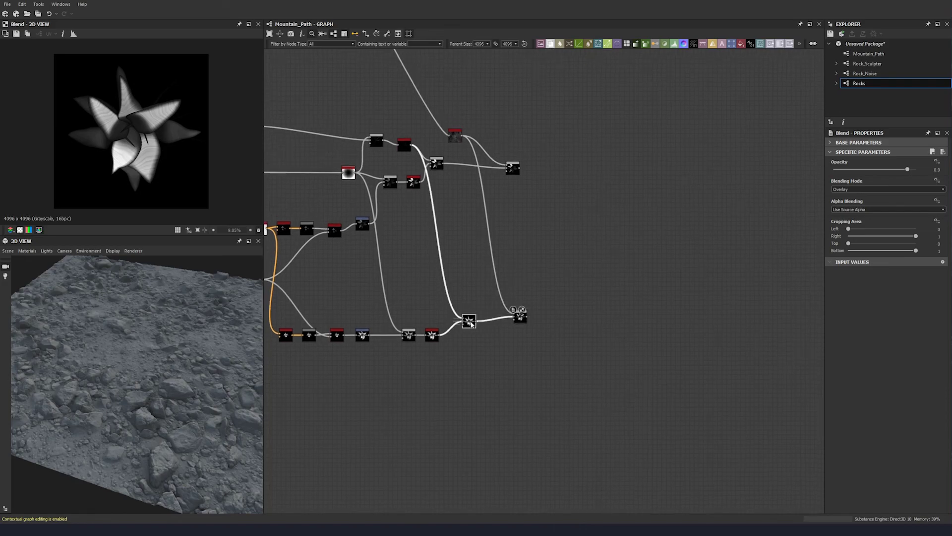
double_click(521, 318)
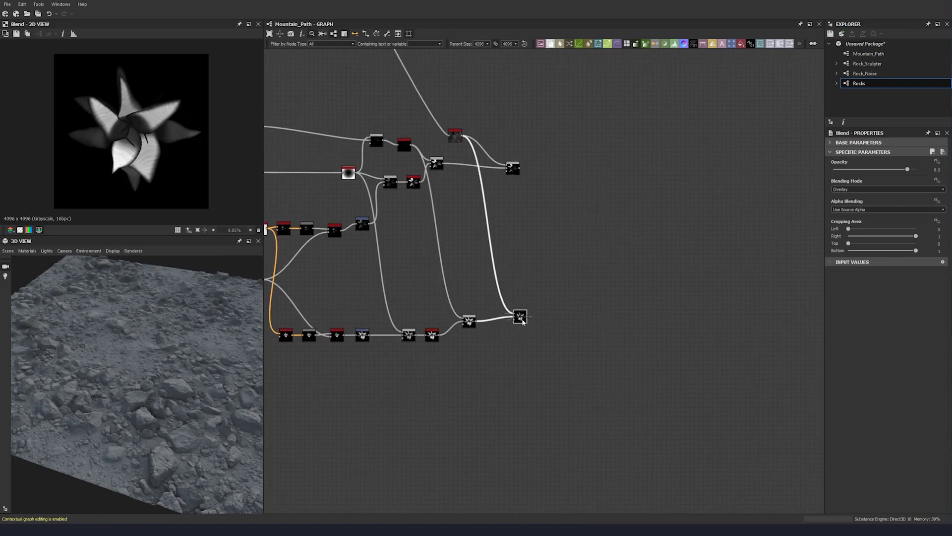
left_click(517, 168)
double_click(517, 165)
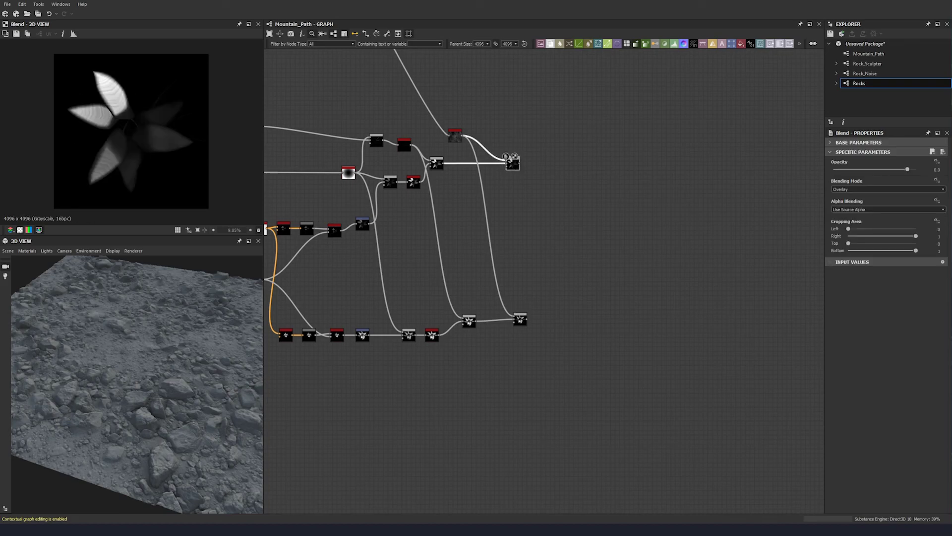
scroll(533, 246, "down", 3)
middle_click_drag(447, 269, 418, 355)
middle_click_drag(523, 307, 674, 254)
scroll(633, 278, "down", 2)
left_click_drag(695, 229, 353, 349)
middle_click_drag(635, 276, 514, 261)
mouse_move(542, 302)
left_mouse_down()
mouse_move(411, 298)
mouse_move(566, 297)
mouse_move(493, 298)
mouse_move(537, 315)
left_mouse_up()
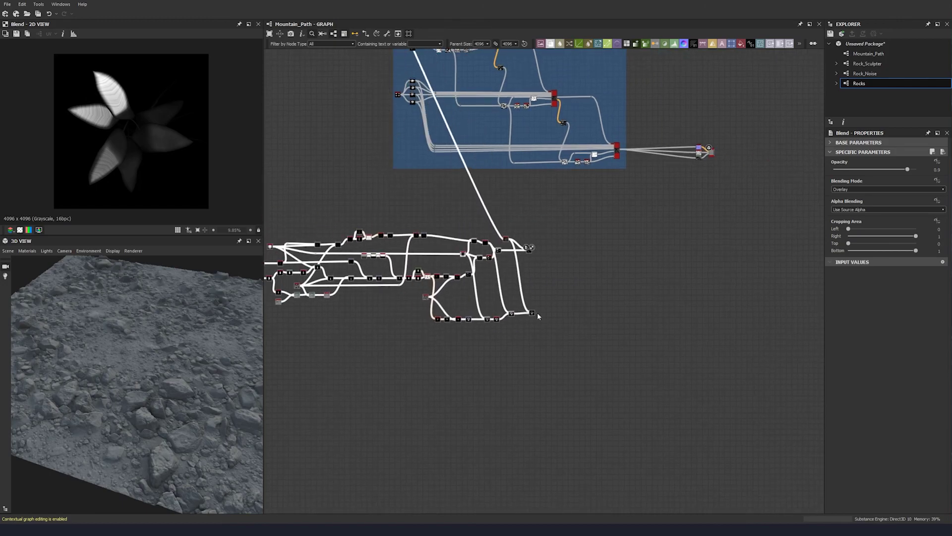
- Reroute the long link from the Dirt frame to the plant nodes through a Dot placed just above the plant cluster
middle_click_drag(480, 195, 602, 290)
scroll(602, 290, "down", 4)
left_click(563, 206)
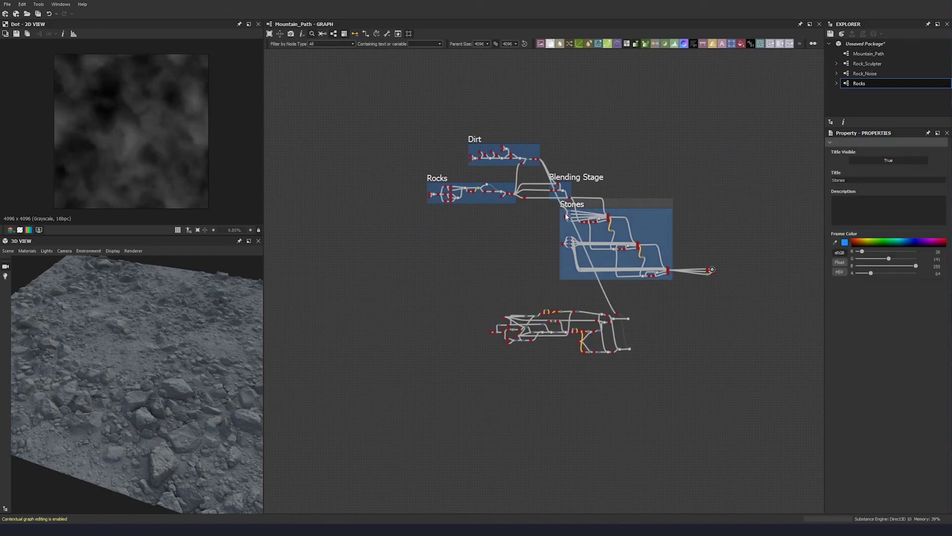
scroll(545, 217, "up", 3)
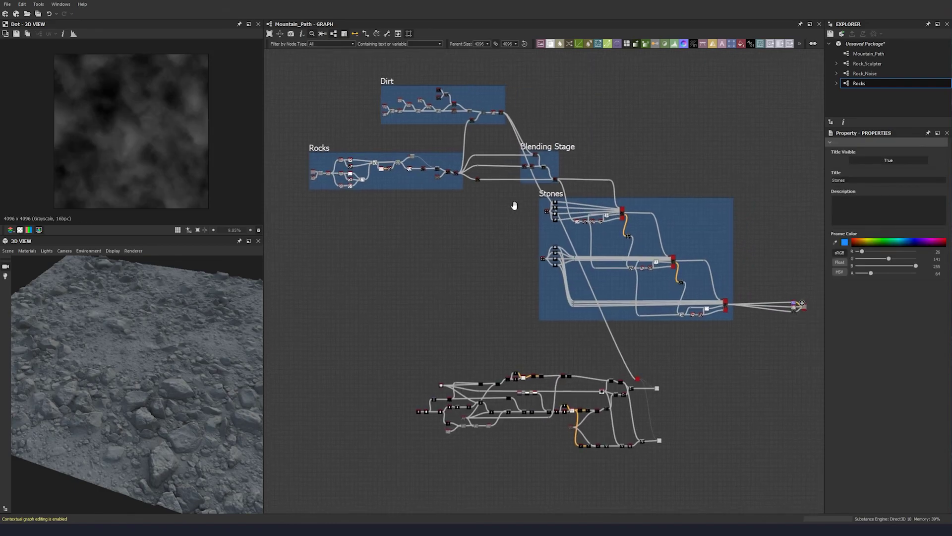
left_click_drag(529, 190, 524, 364, "alt")
middle_click_drag(578, 355, 455, 257)
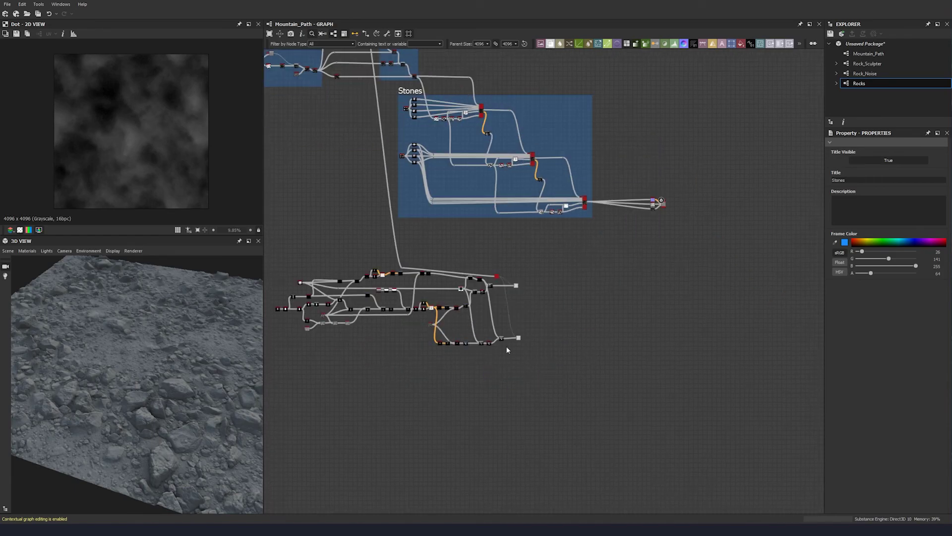
- Examine both final plant blends, the stem branch's Grayscale Conversion and its Directional Warp in the 2D view
scroll(513, 358, "up", 3)
double_click(527, 230)
double_click(531, 339)
middle_click_drag(386, 261, 549, 256)
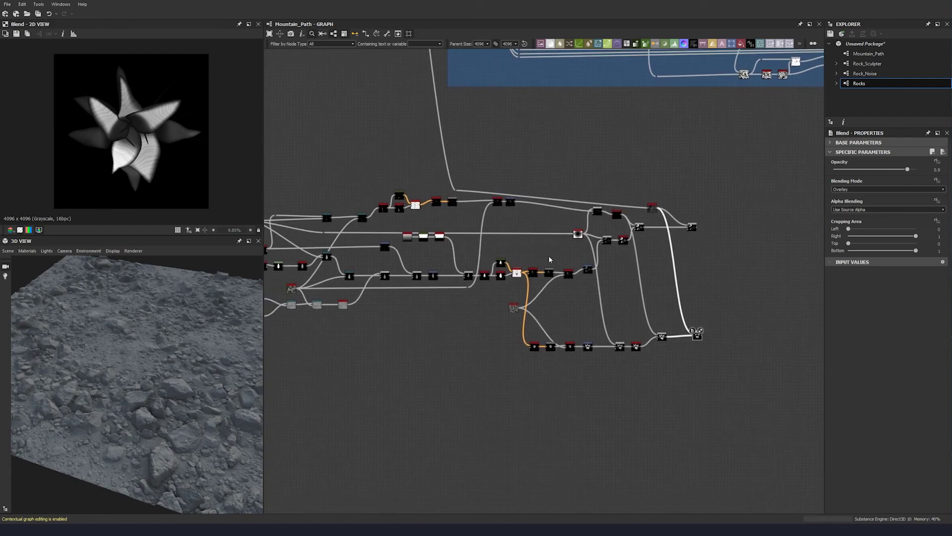
scroll(391, 225, "up", 2)
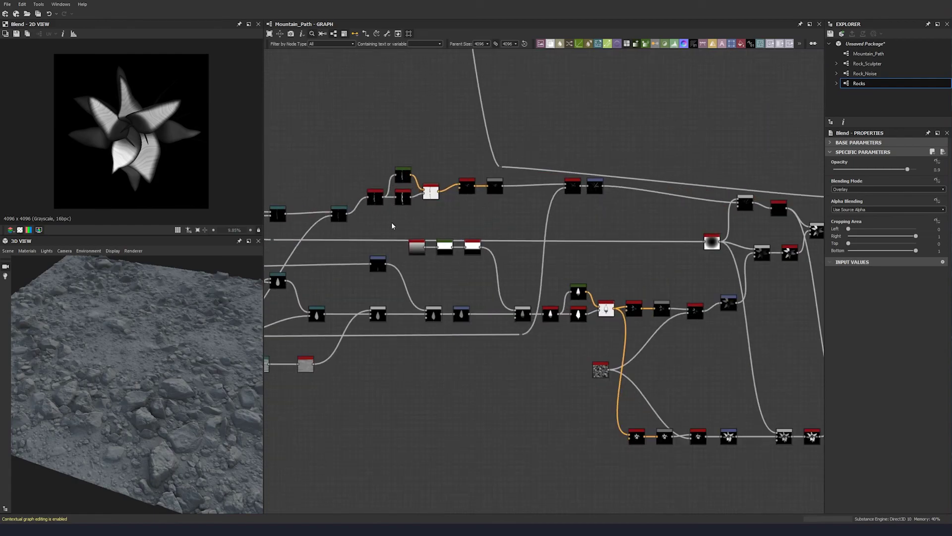
double_click(499, 188)
middle_click_drag(548, 192, 417, 207)
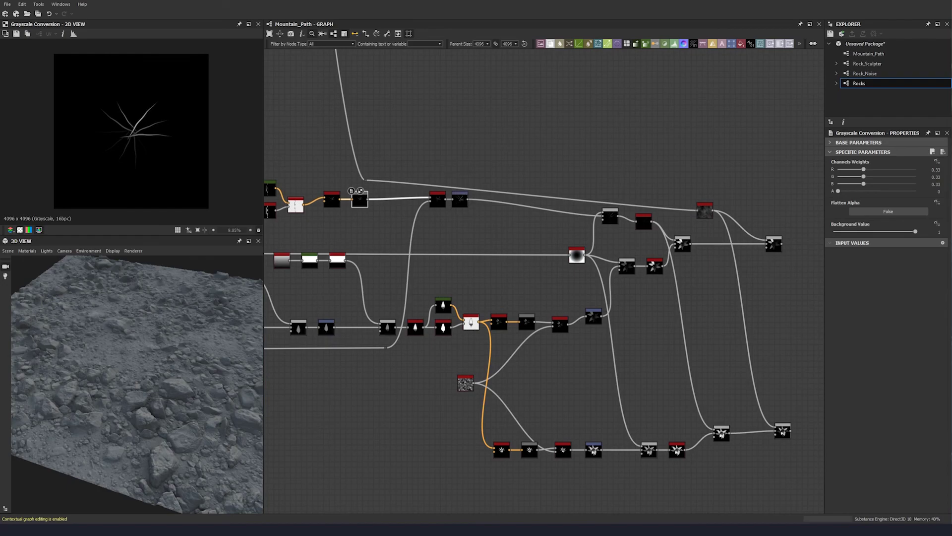
middle_click_drag(376, 240, 604, 234)
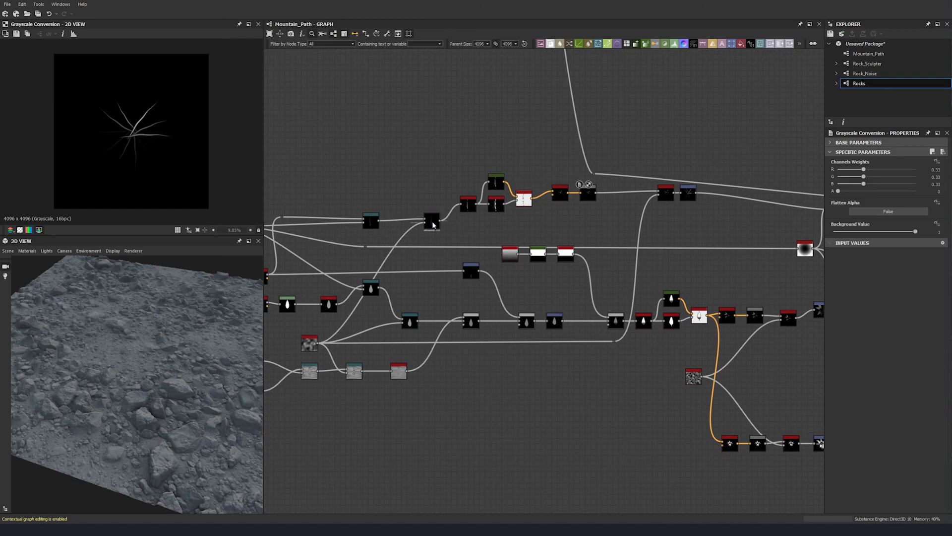
double_click(431, 221)
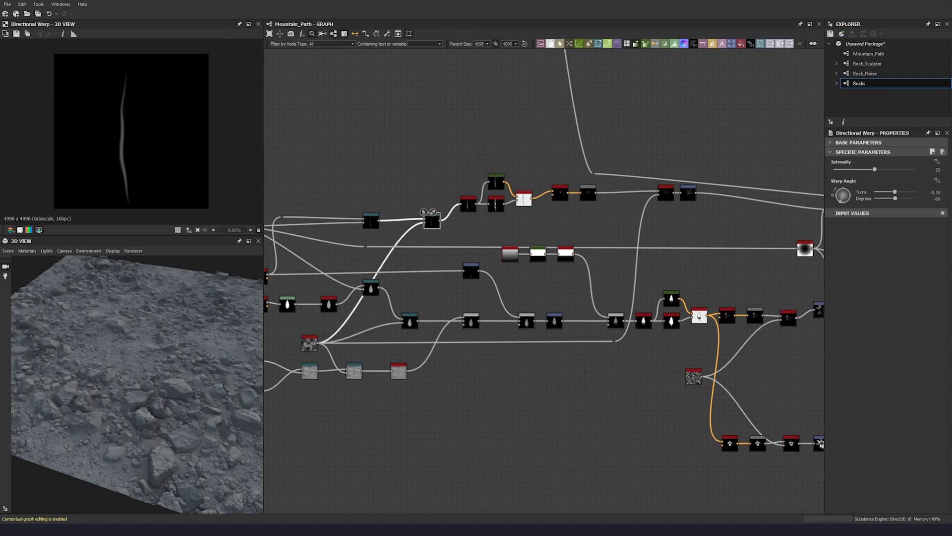
scroll(510, 242, "down", 5)
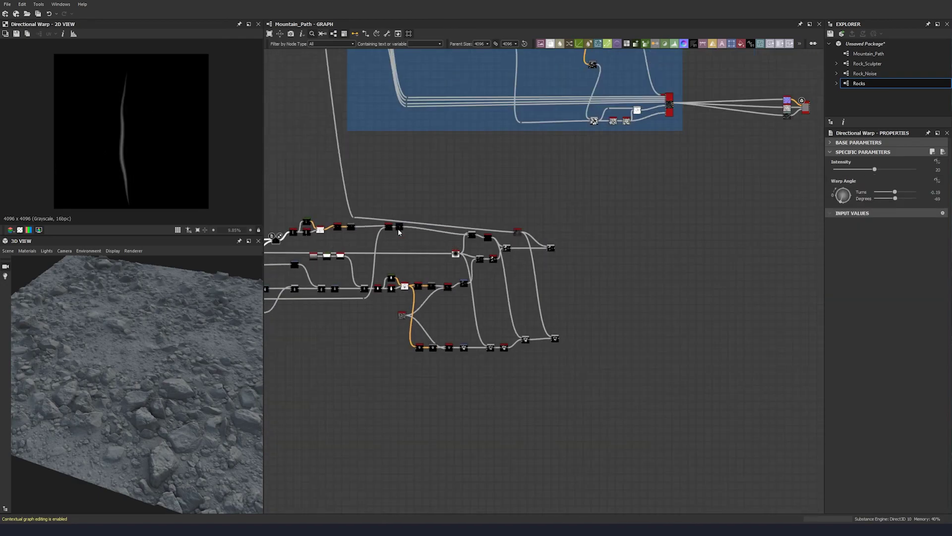
scroll(391, 224, "up", 3)
scroll(484, 242, "down", 4)
middle_click_drag(505, 247, 413, 236)
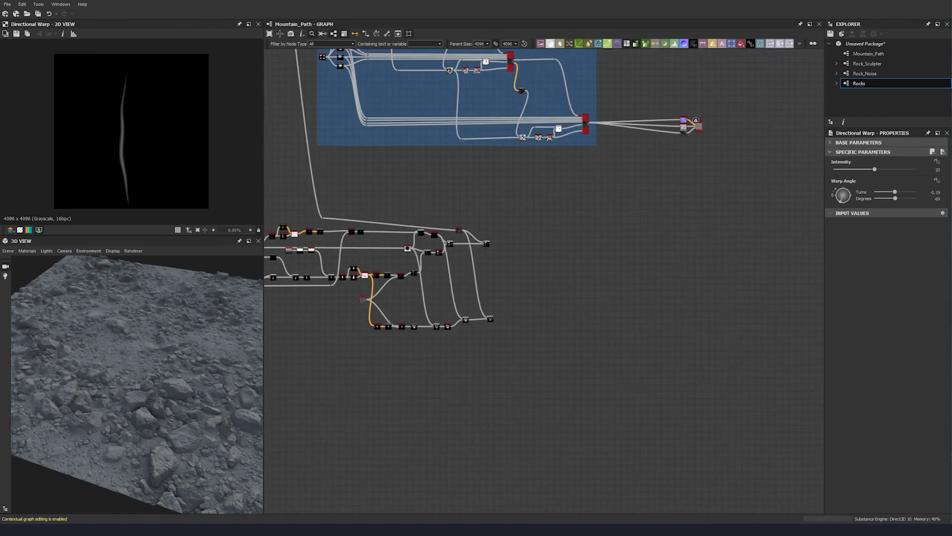
- Select all the plant nodes below the Stones frame and enclose them in a new Frame
scroll(417, 286, "down", 3)
middle_click_drag(417, 286, 578, 274)
left_click_drag(634, 235, 377, 327)
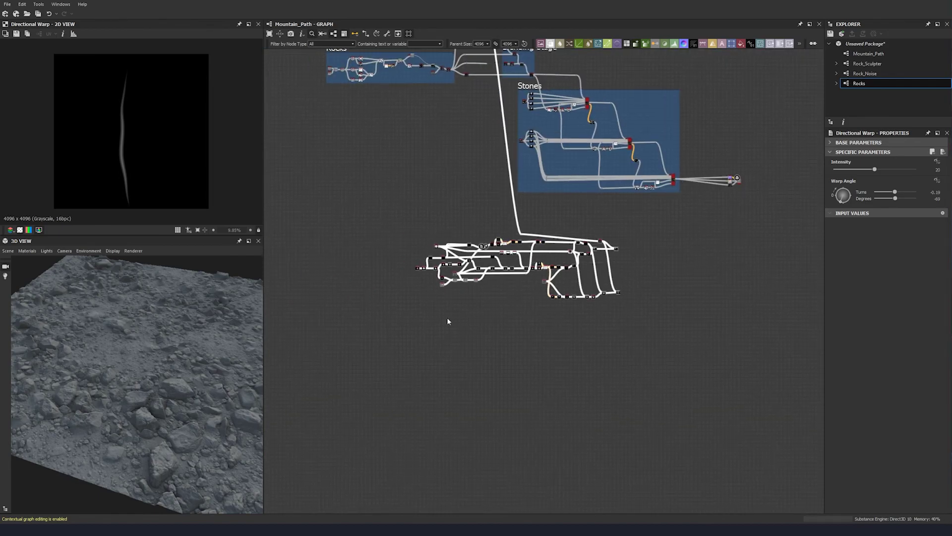
middle_click_drag(511, 296, 445, 296)
key("space")
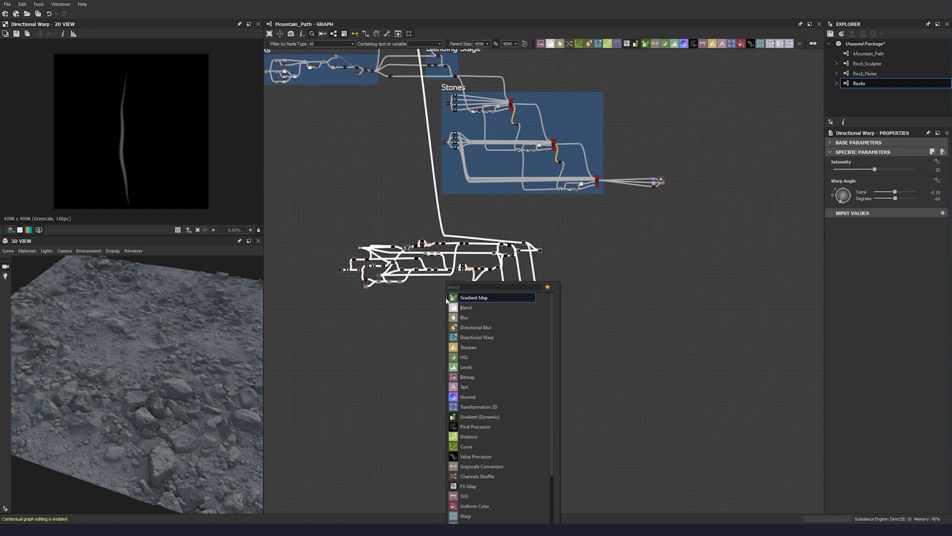
left_click(433, 291)
left_click_drag(291, 200, 312, 232)
key("space")
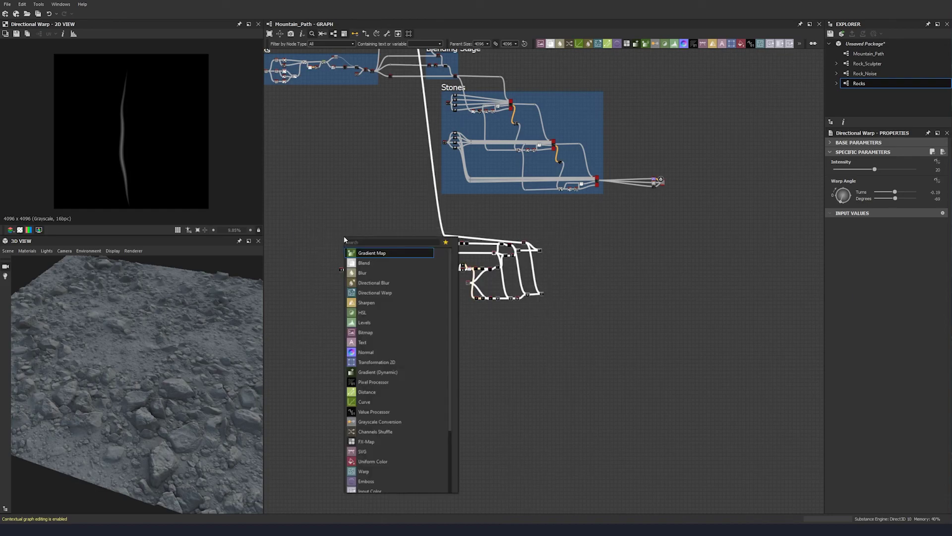
type("frame")
key("Return")
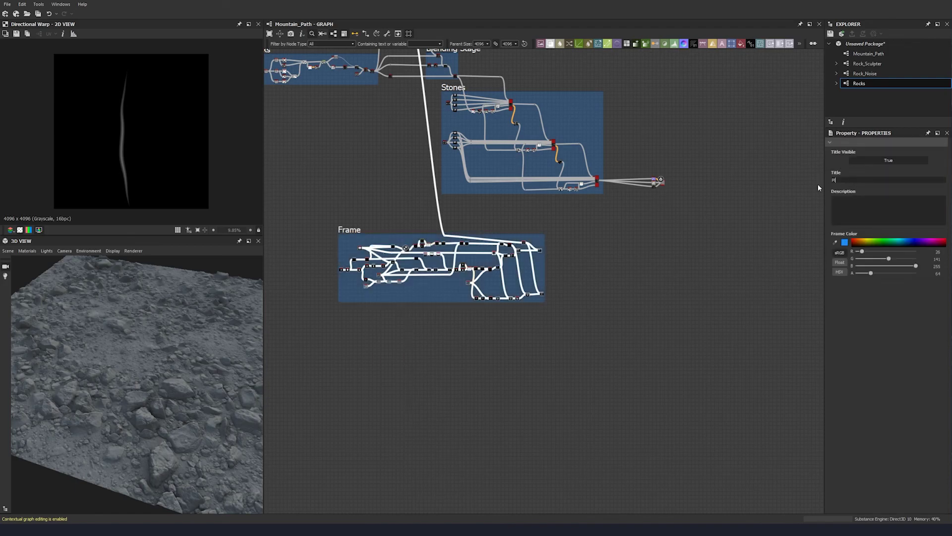
- Title the new frame Plants and change its frame color to green
left_click(614, 311)
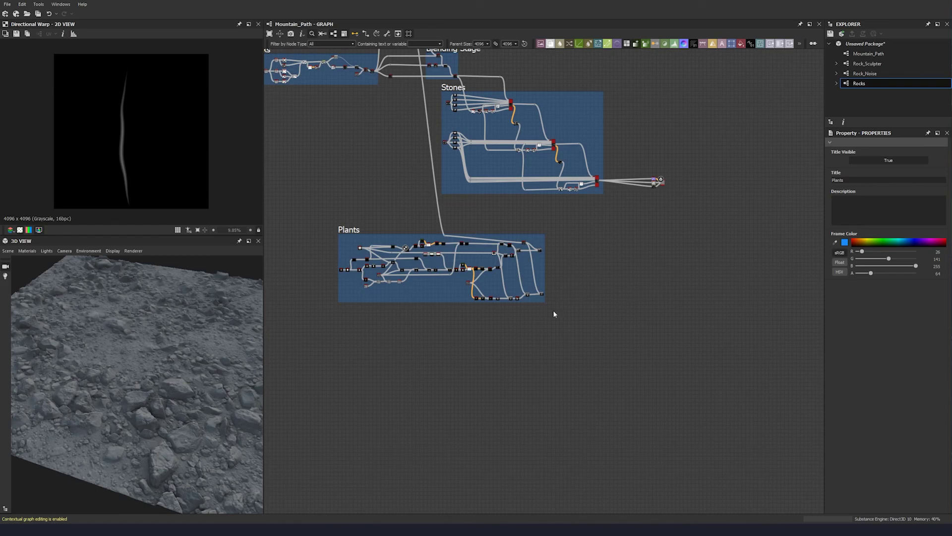
middle_click_drag(534, 313, 598, 325)
left_click_drag(881, 242, 875, 241)
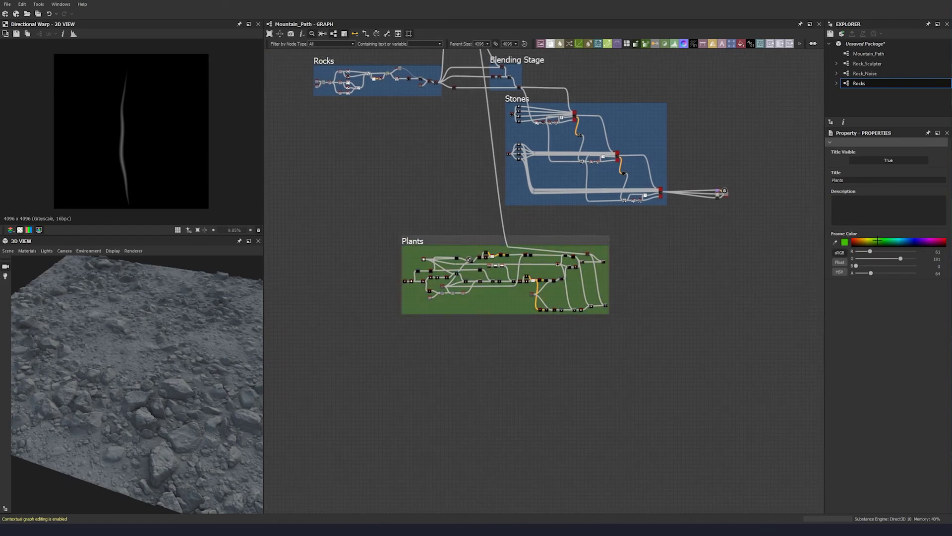
- Move the Plants frame with its nodes slightly further down, away from the Stones frame
middle_click_drag(503, 337, 415, 358)
scroll(388, 329, "up", 2)
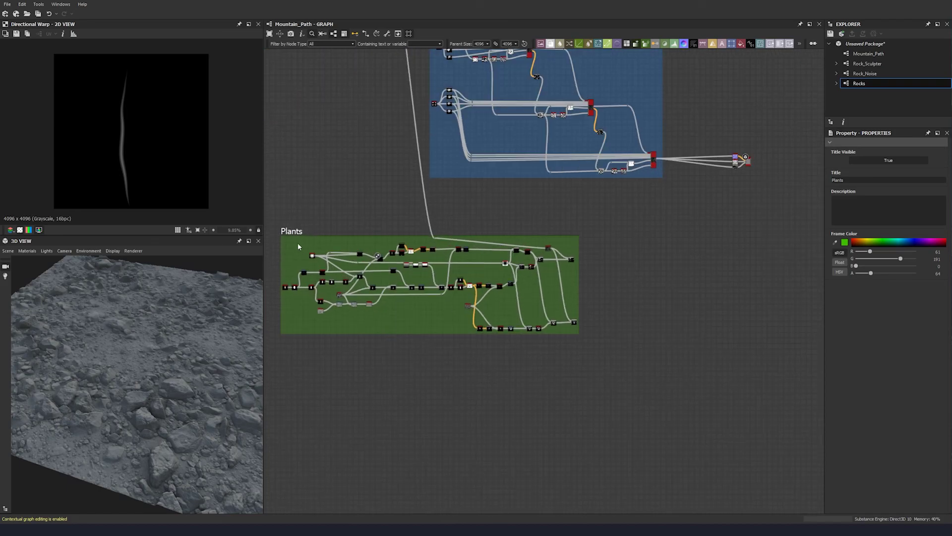
left_click_drag(290, 229, 292, 252)
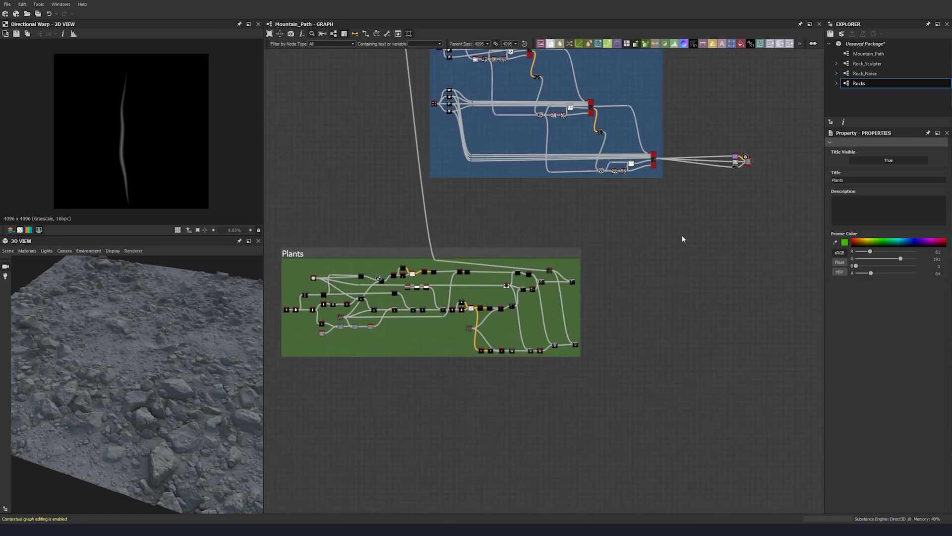
scroll(538, 262, "down", 3)
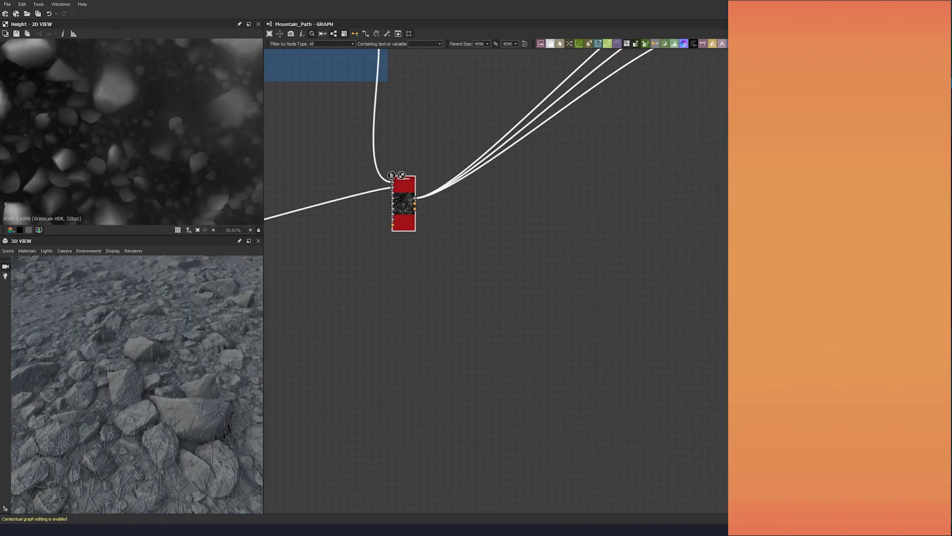